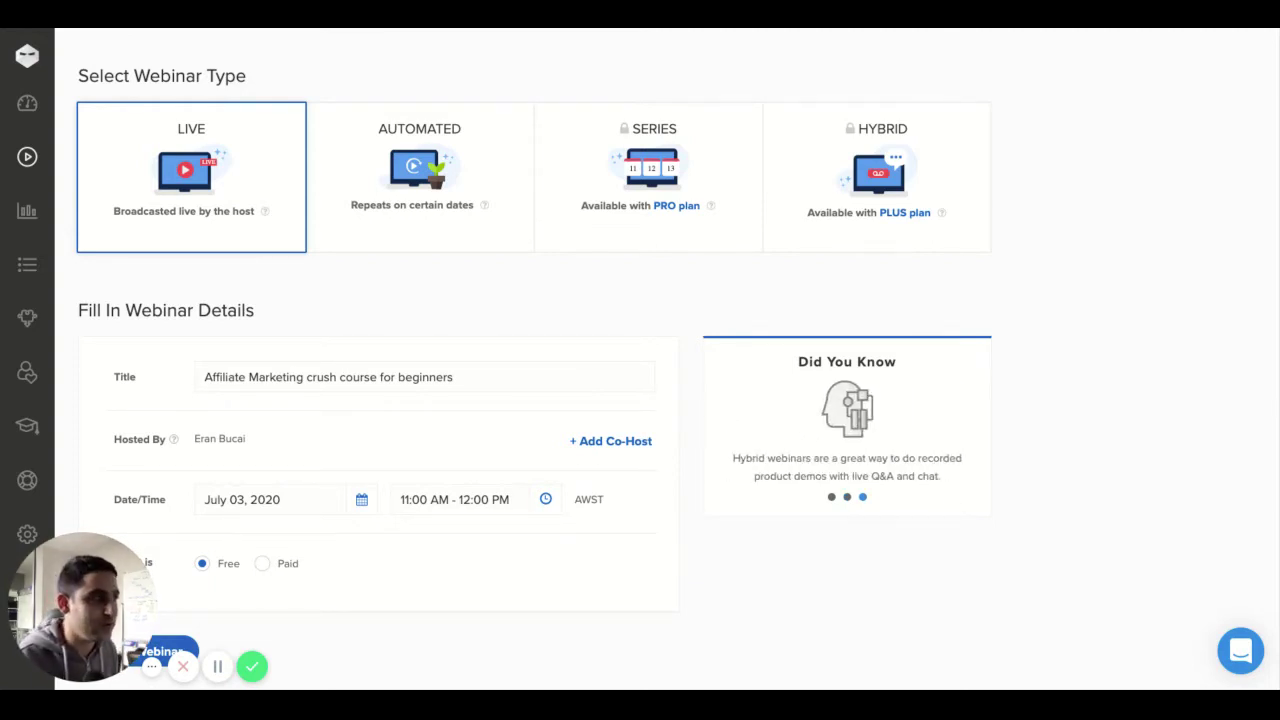
# Step: Capitalise the webinar title so it reads "Affiliate Marketing Crush Course for Beginners"
pyautogui.scroll(2, 547, 250)
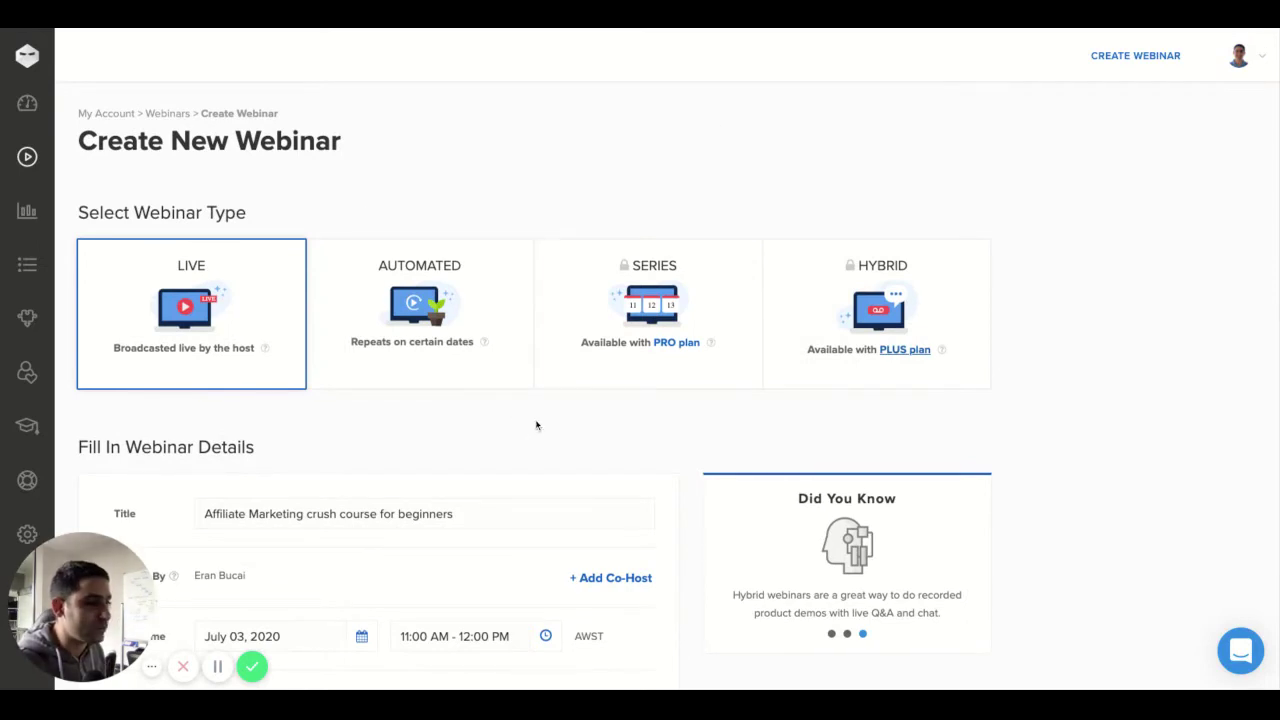
pyautogui.scroll(-2, 374, 403)
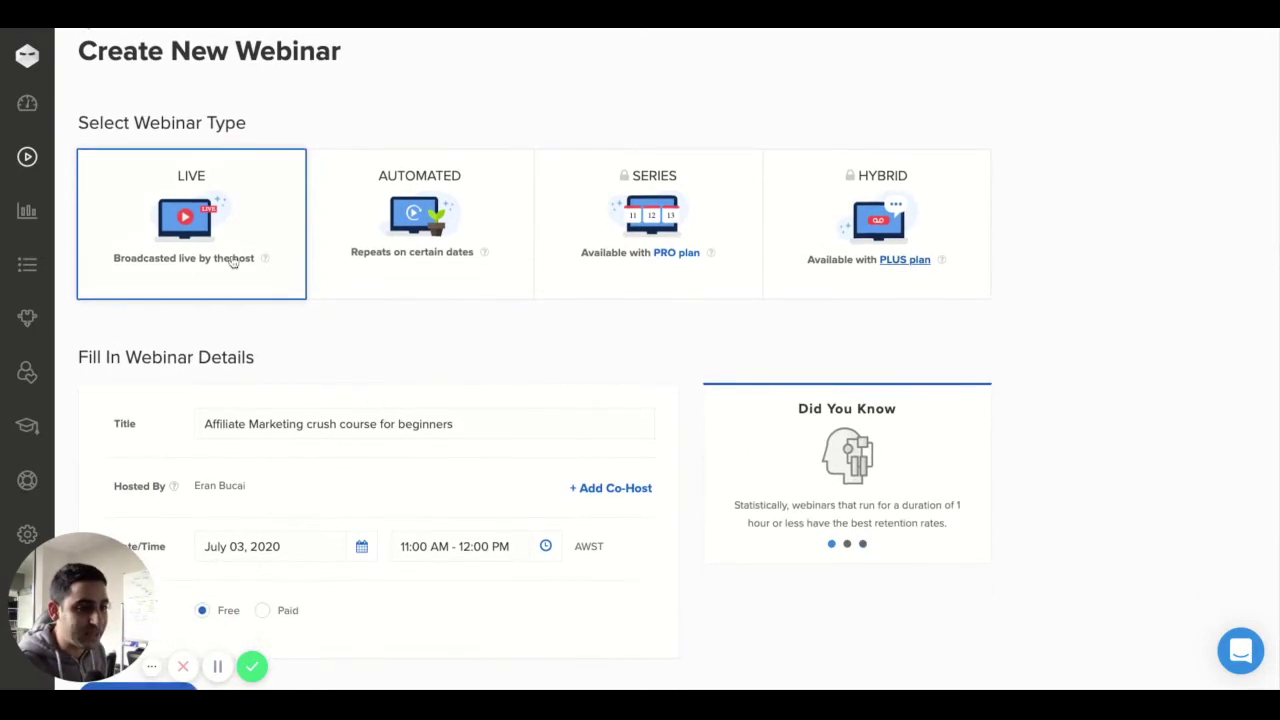
pyautogui.scroll(-1, 368, 317)
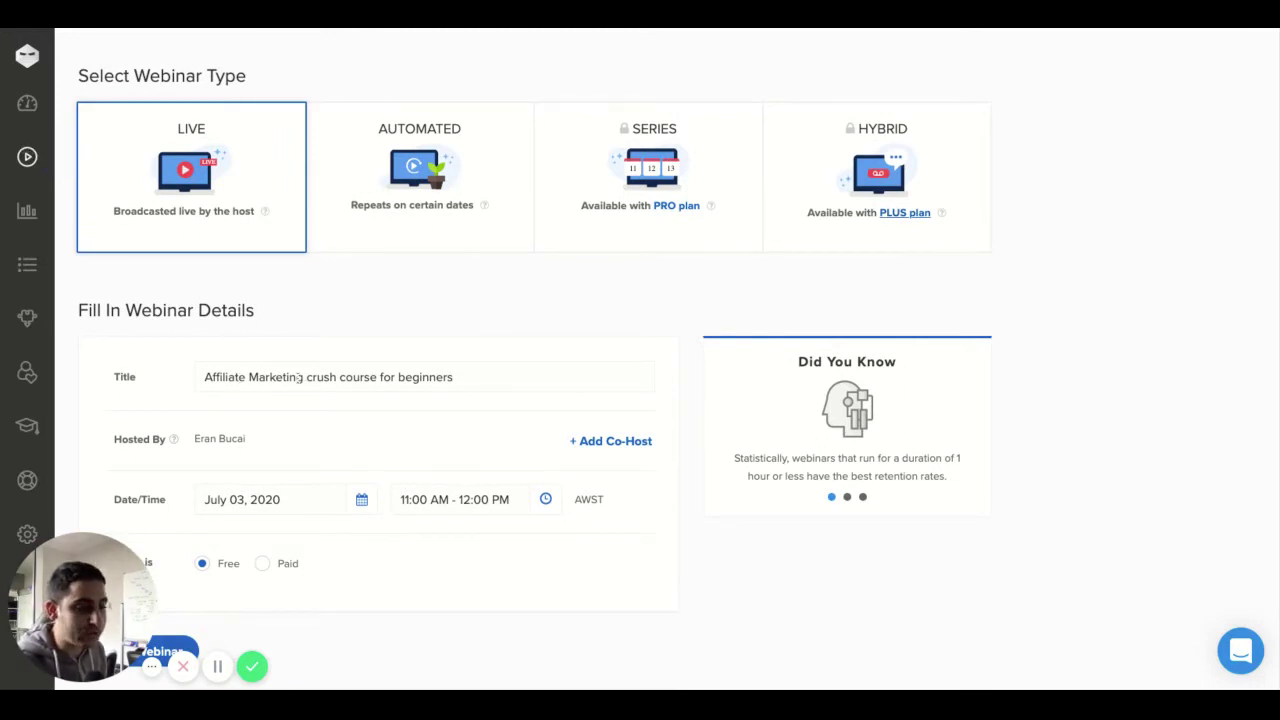
pyautogui.click(312, 377)
pyautogui.press('BackSpace')
pyautogui.write('C')
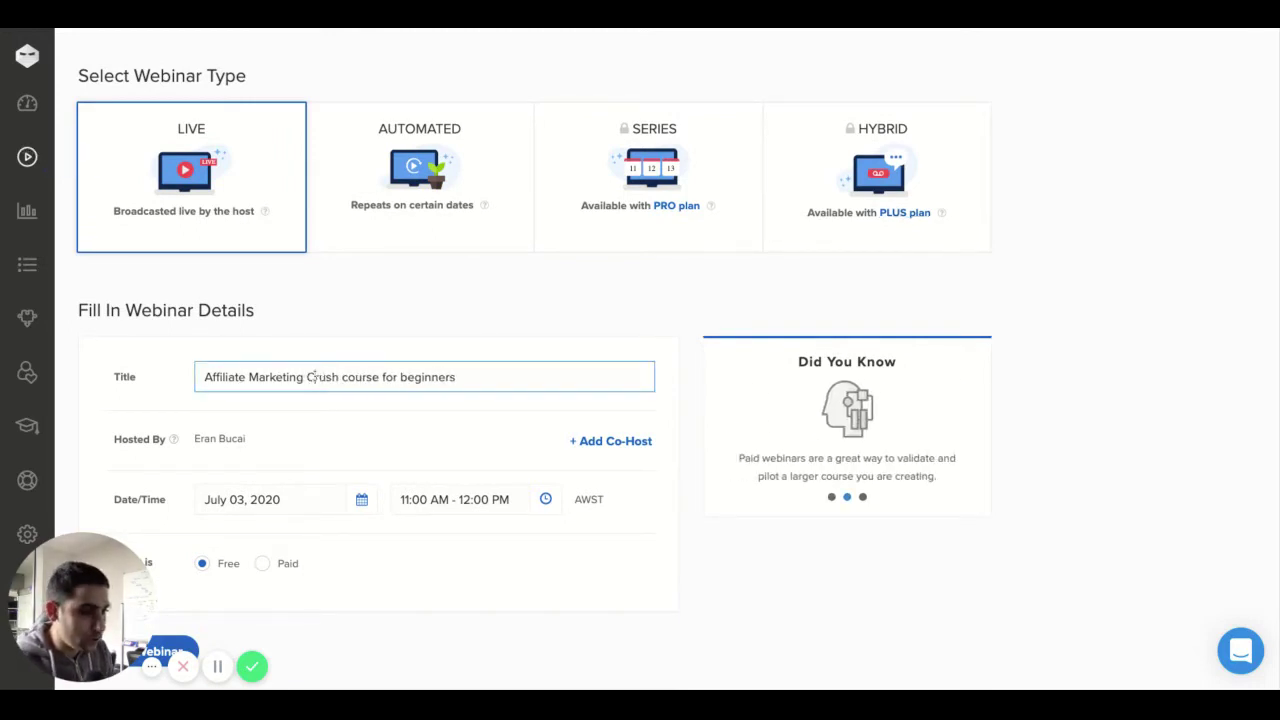
pyautogui.press('BackSpace')
pyautogui.write('C')
pyautogui.press('End')
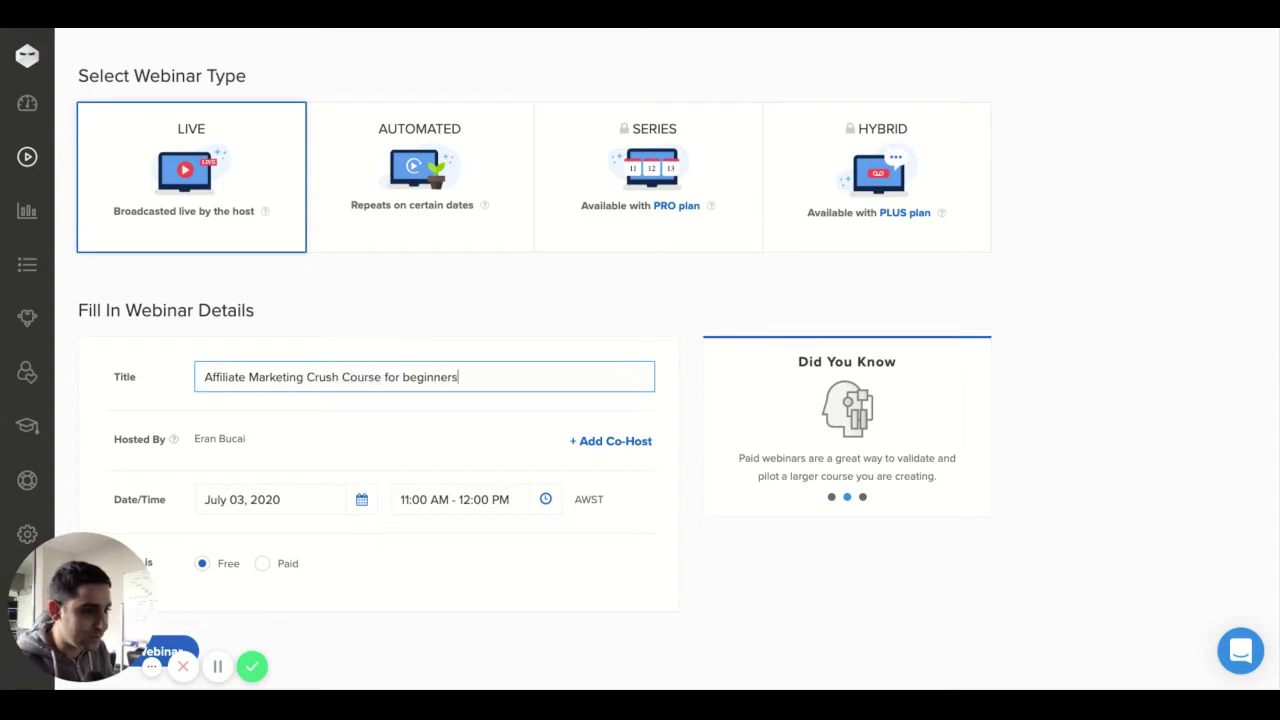
pyautogui.write('B')
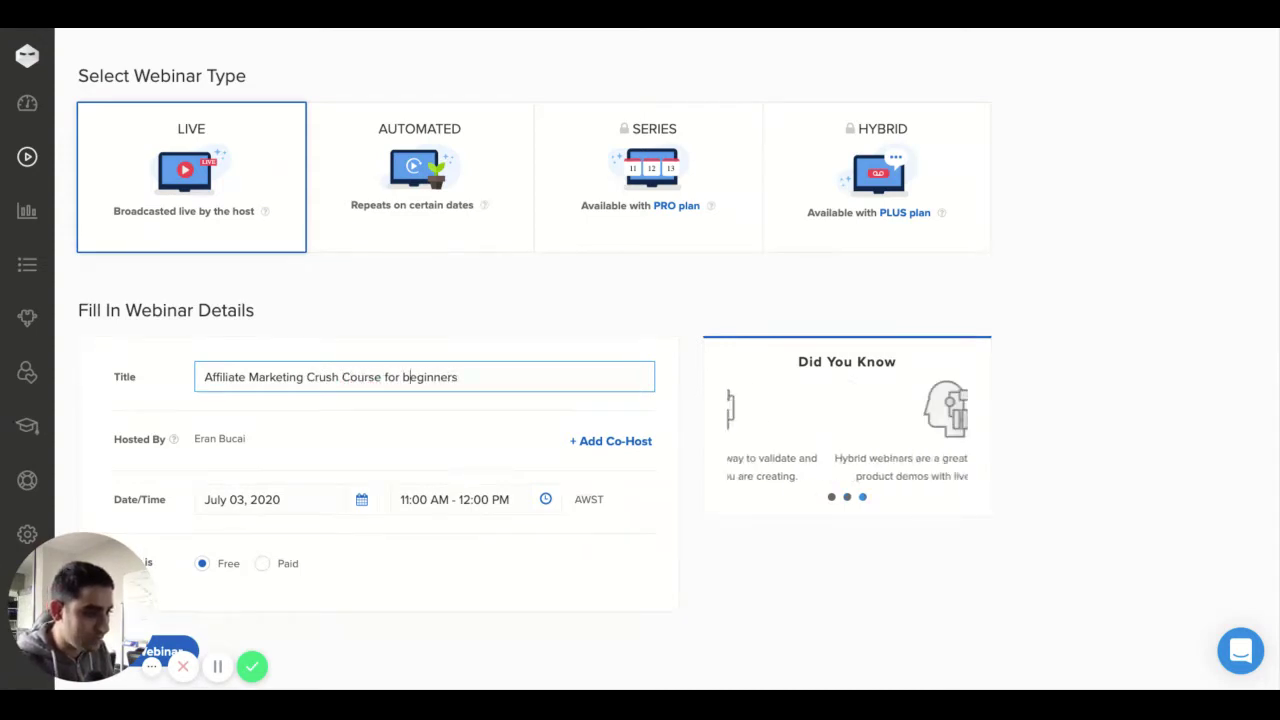
pyautogui.press('Delete')
pyautogui.scroll(2, 396, 509)
pyautogui.scroll(-2, 396, 509)
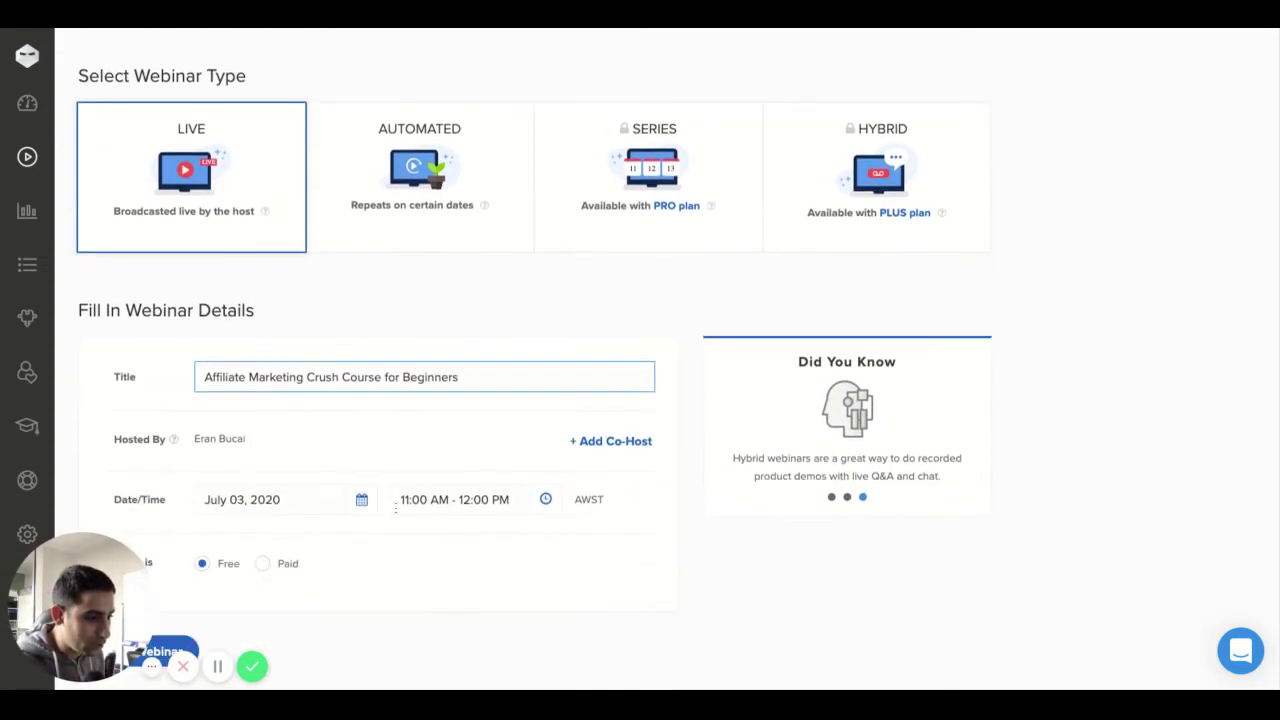
# Step: Schedule the webinar for July 10, 2020, from 8:00 AM to 9:00 AM
pyautogui.click(363, 503)
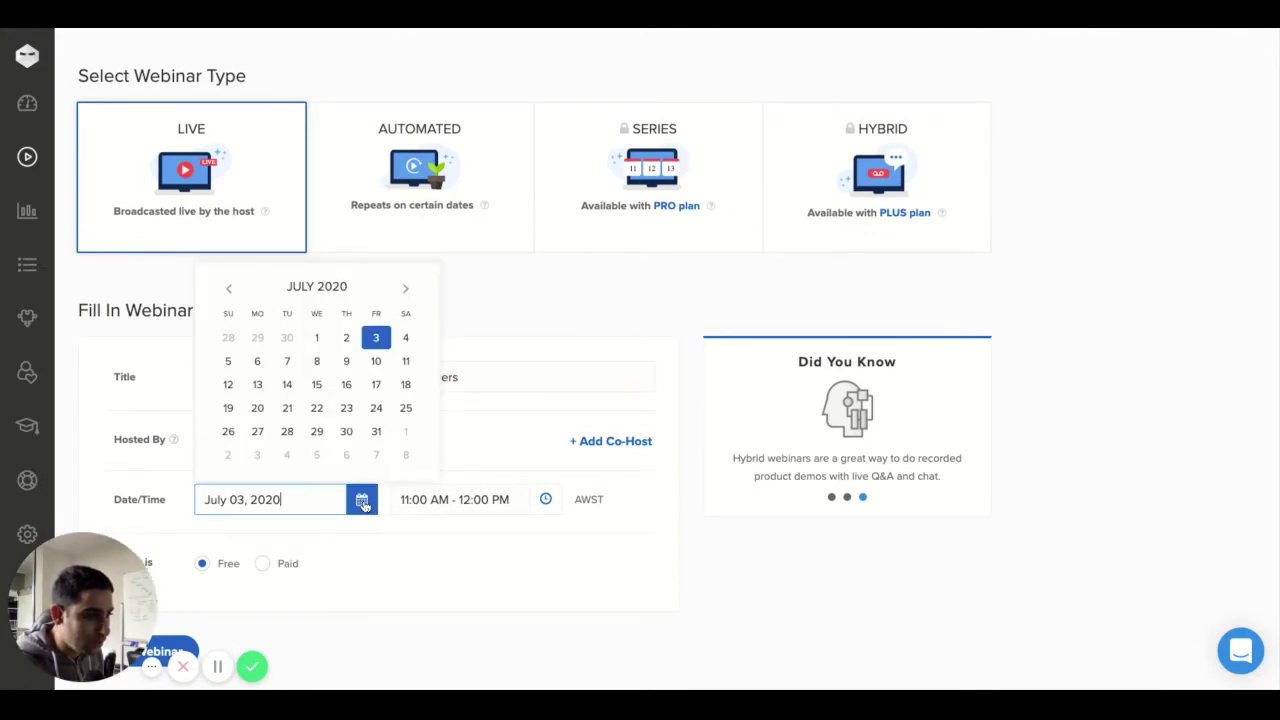
pyautogui.click(376, 362)
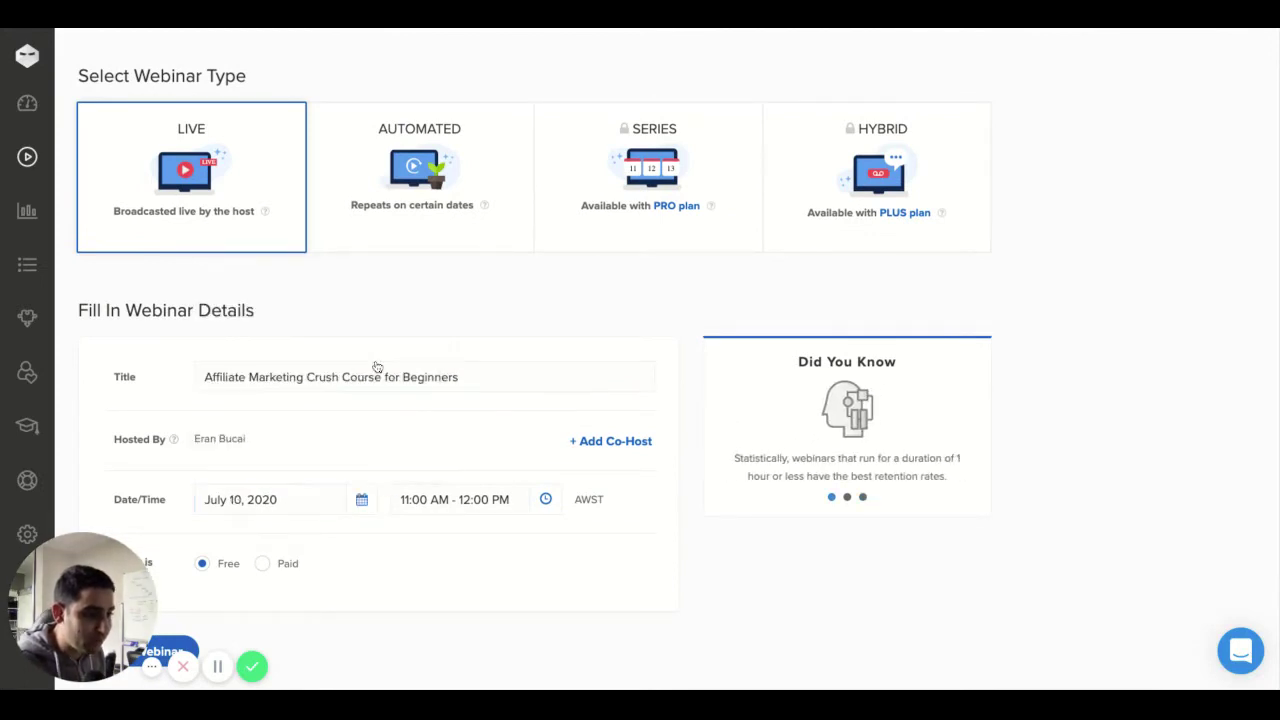
pyautogui.click(546, 500)
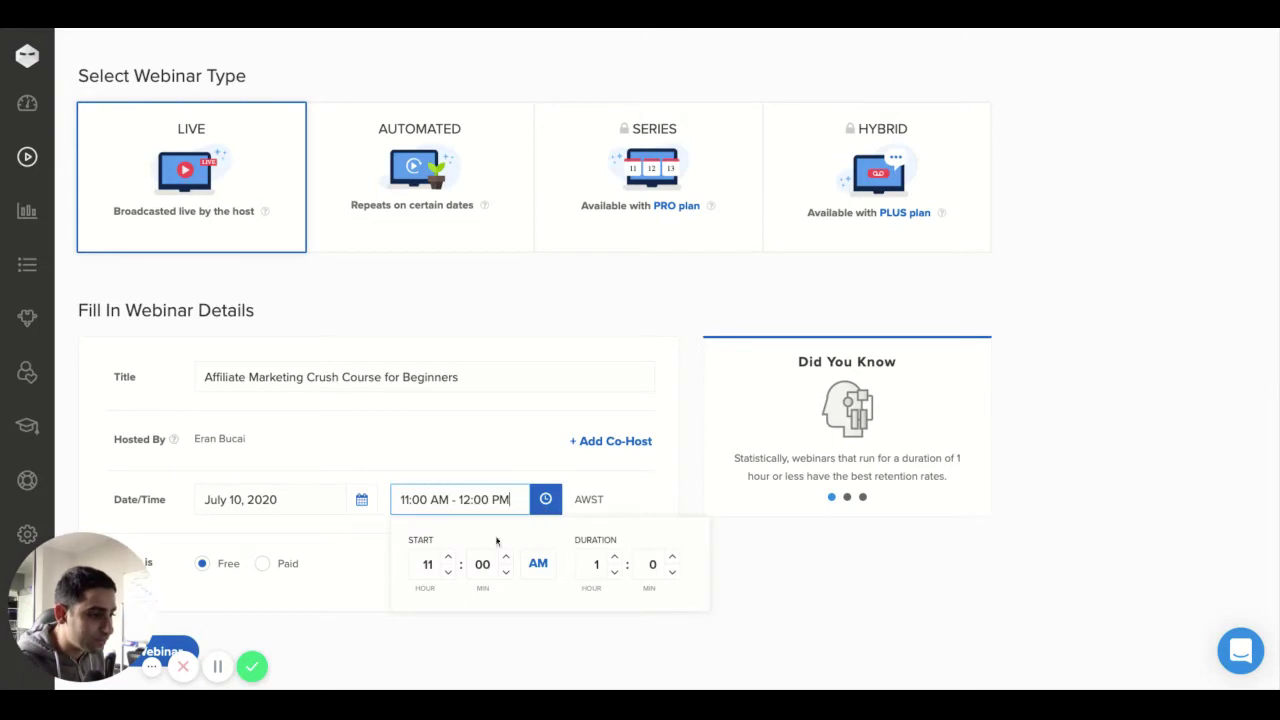
pyautogui.click(448, 572)
pyautogui.click(448, 572)
pyautogui.click(448, 572)
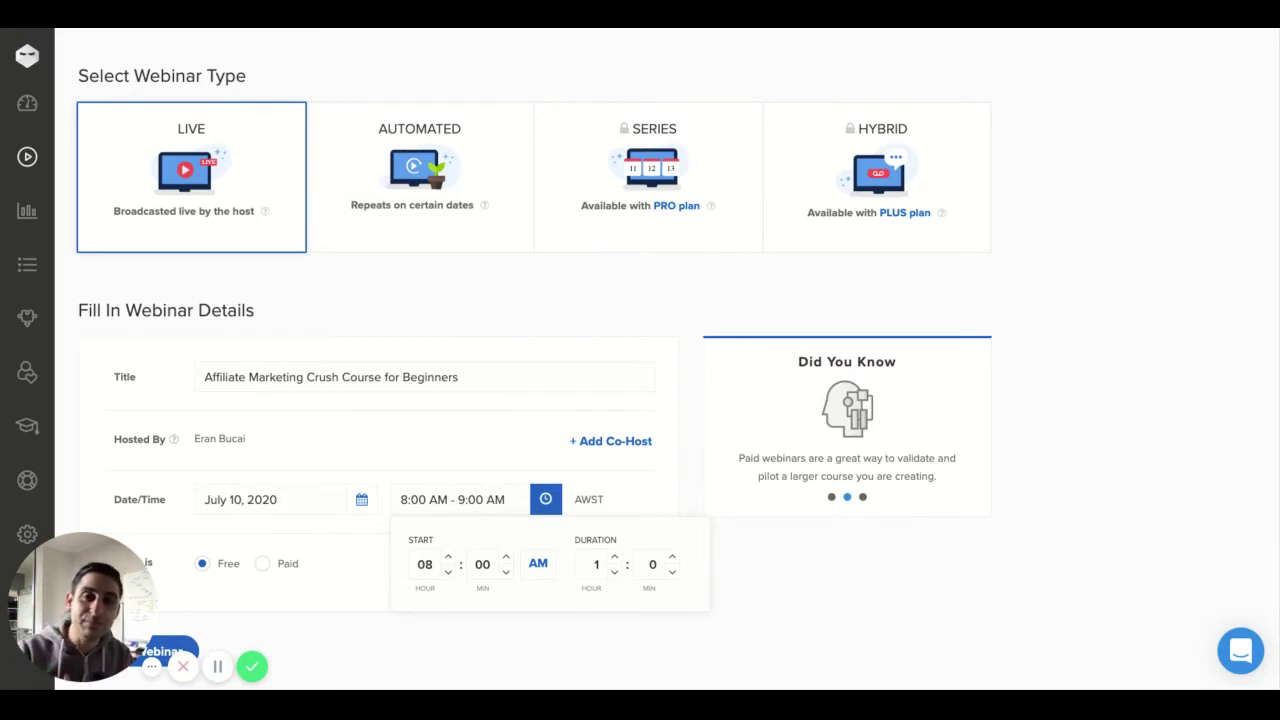
pyautogui.click(464, 478)
pyautogui.click(362, 505)
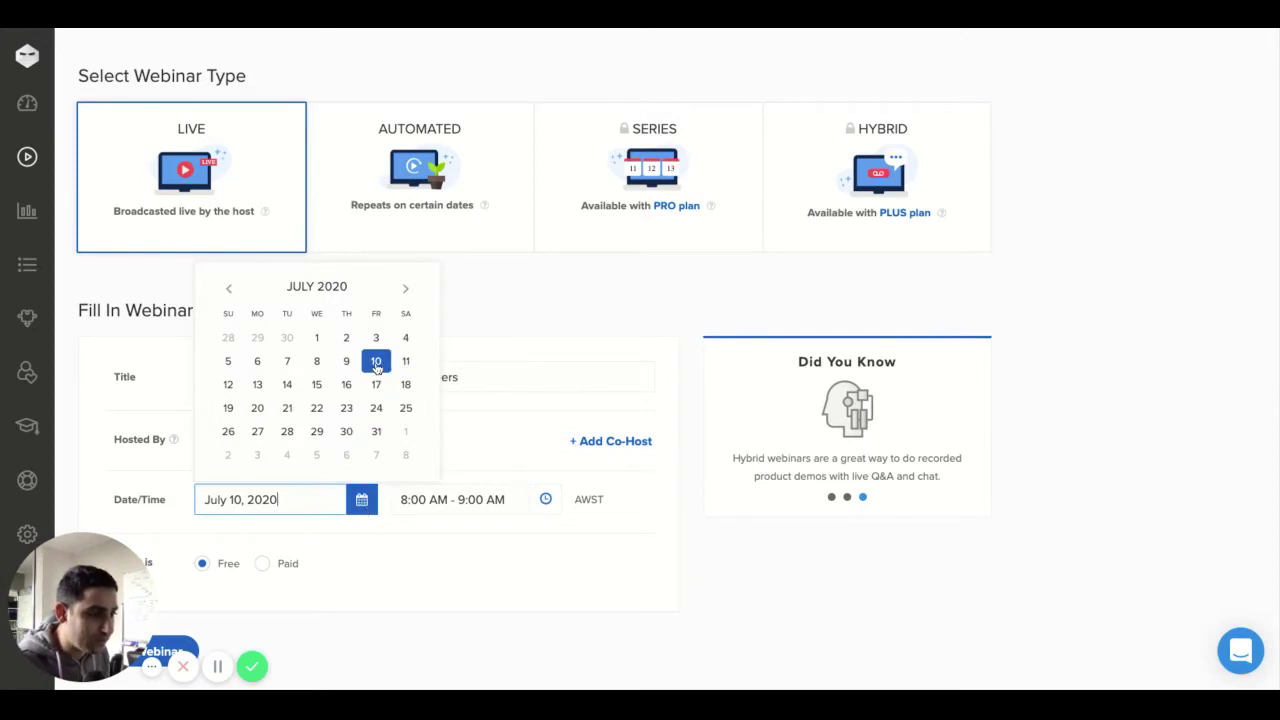
pyautogui.click(499, 479)
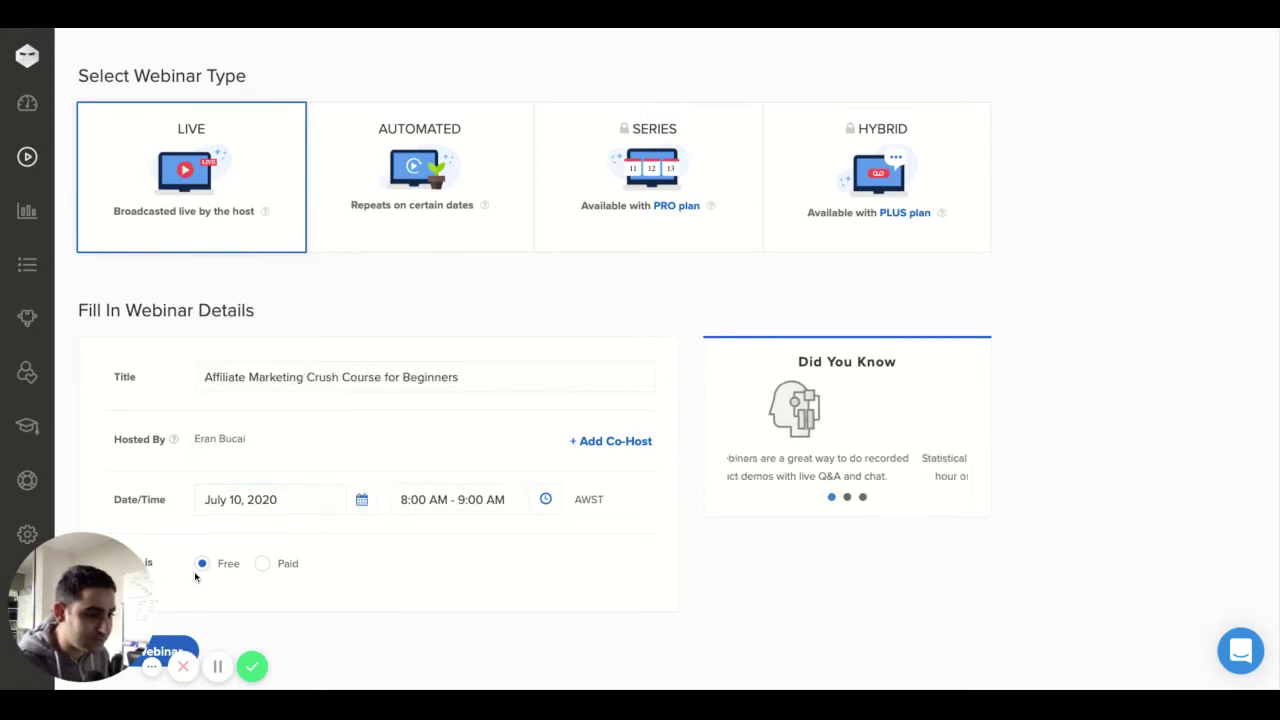
pyautogui.click(265, 566)
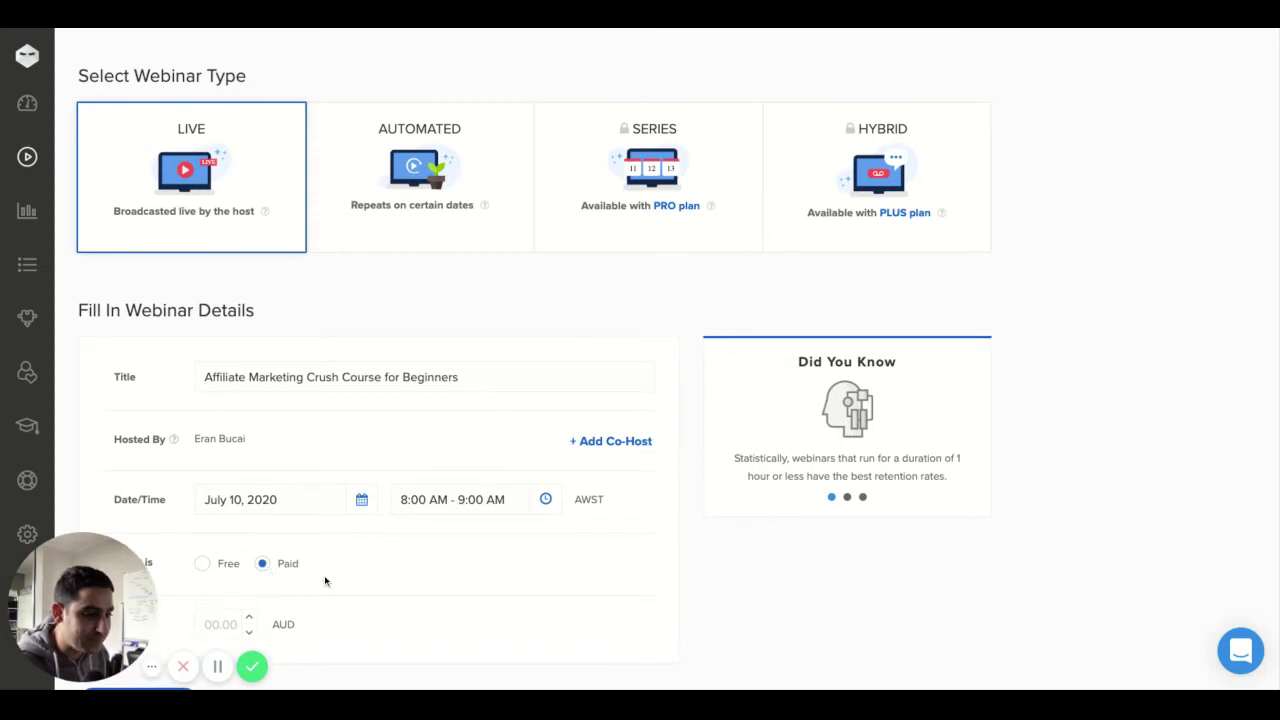
pyautogui.scroll(-1, 324, 575)
pyautogui.click(230, 574)
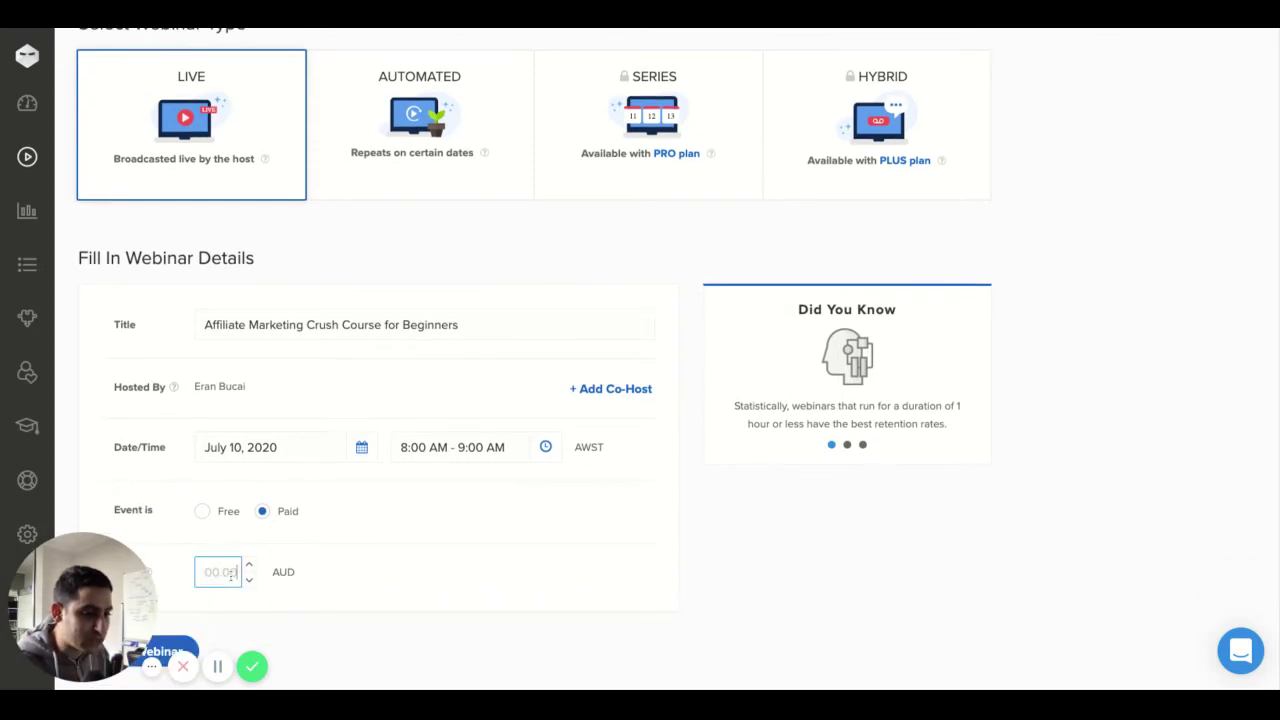
pyautogui.click(205, 514)
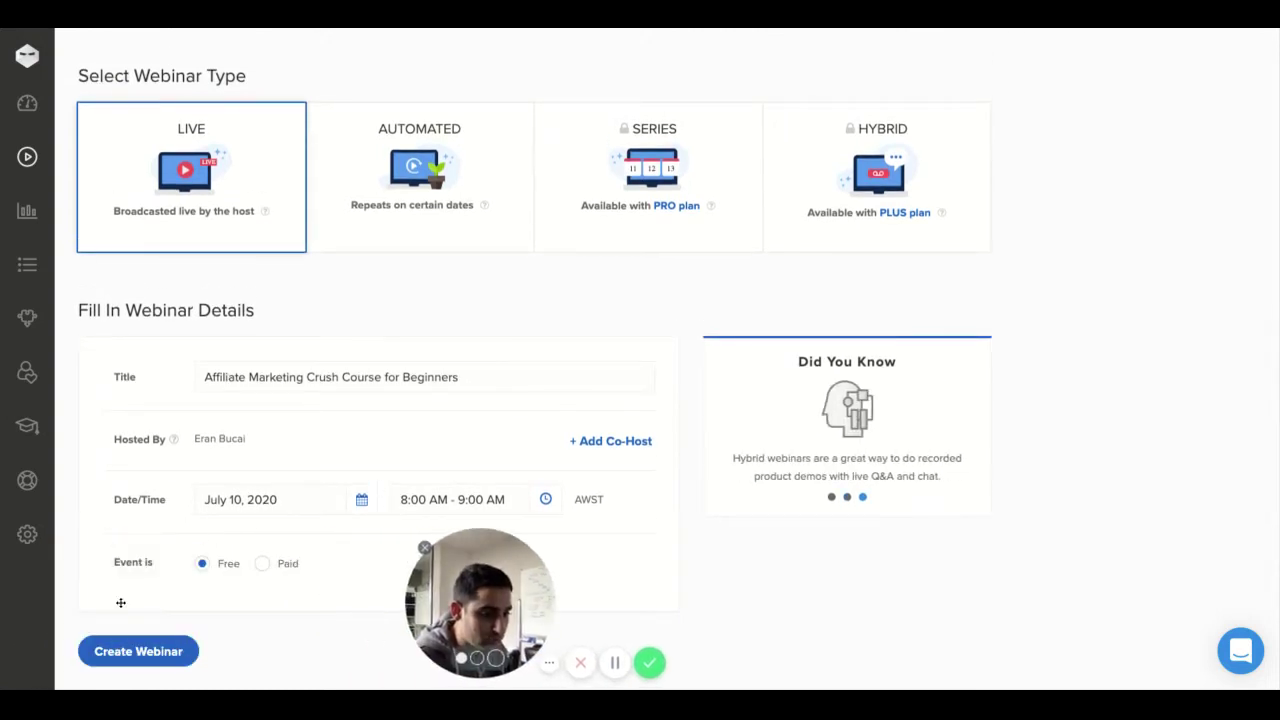
# Step: Create the live webinar with the entered details and go to the list of webinars
pyautogui.click(131, 656)
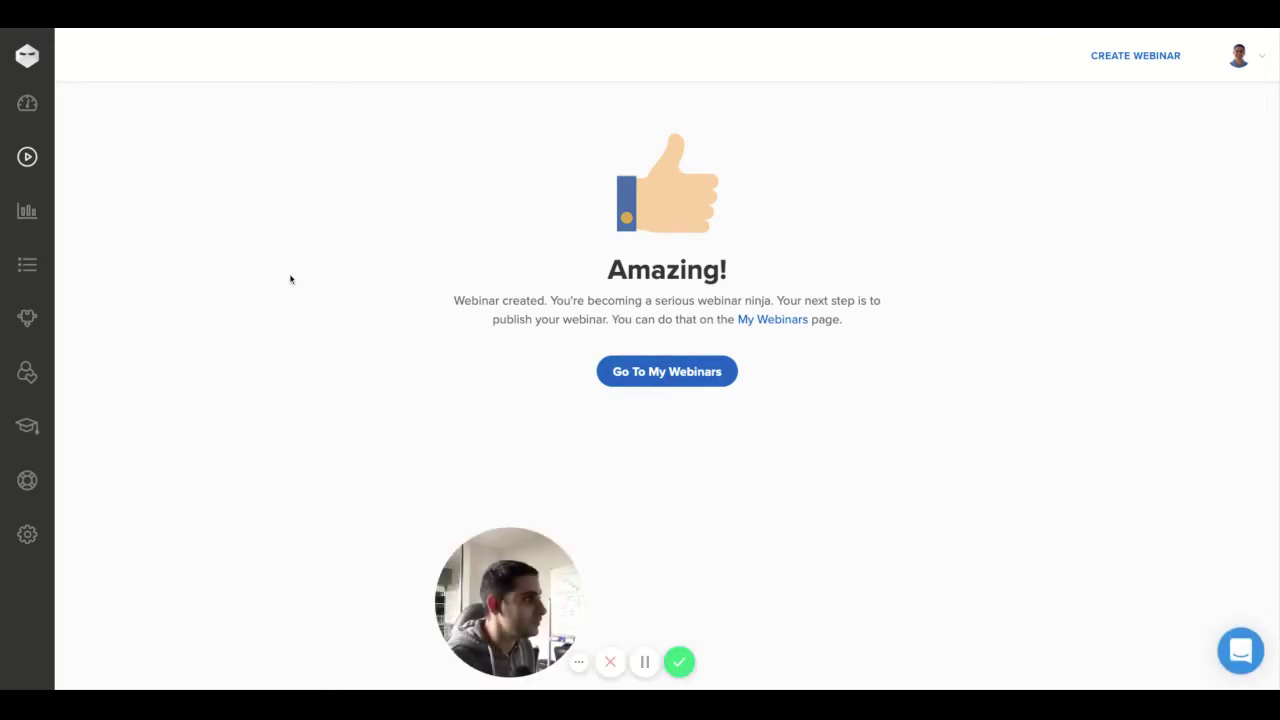
pyautogui.moveTo(507, 583)
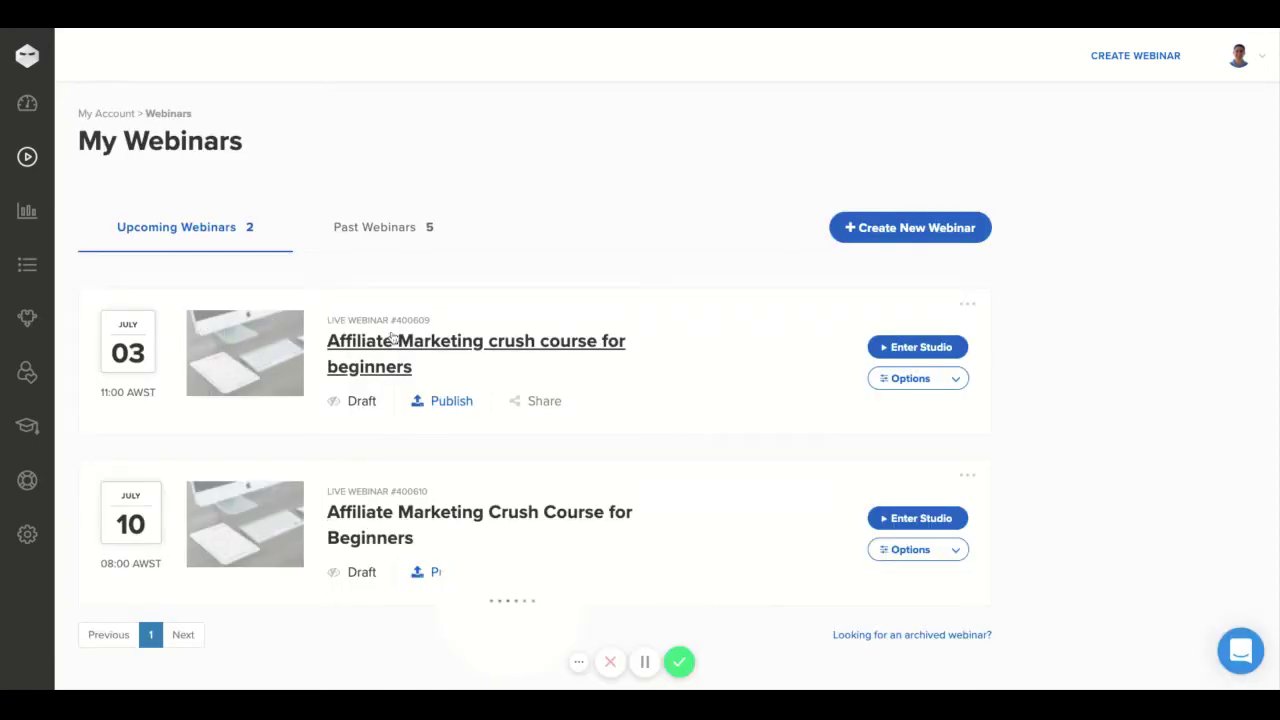
# Step: Archive the draft webinar "Affiliate Marketing crush course for beginners" dated July 3
pyautogui.click(968, 307)
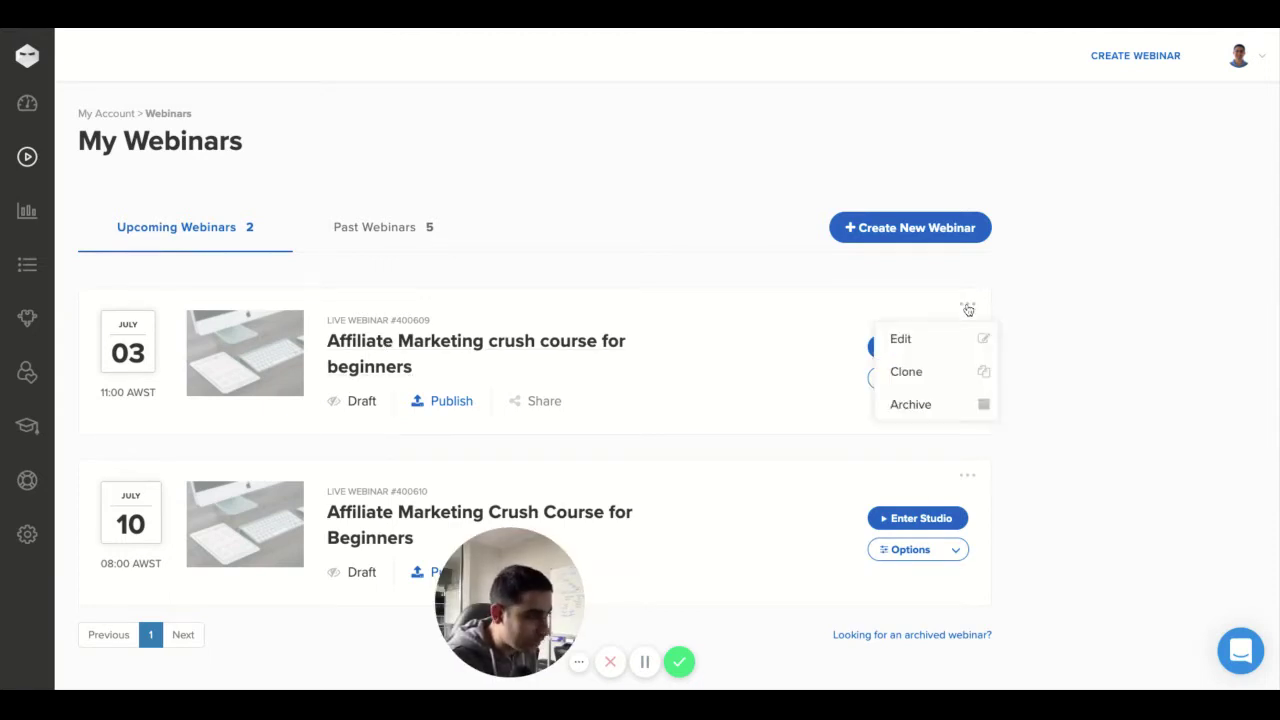
pyautogui.click(920, 405)
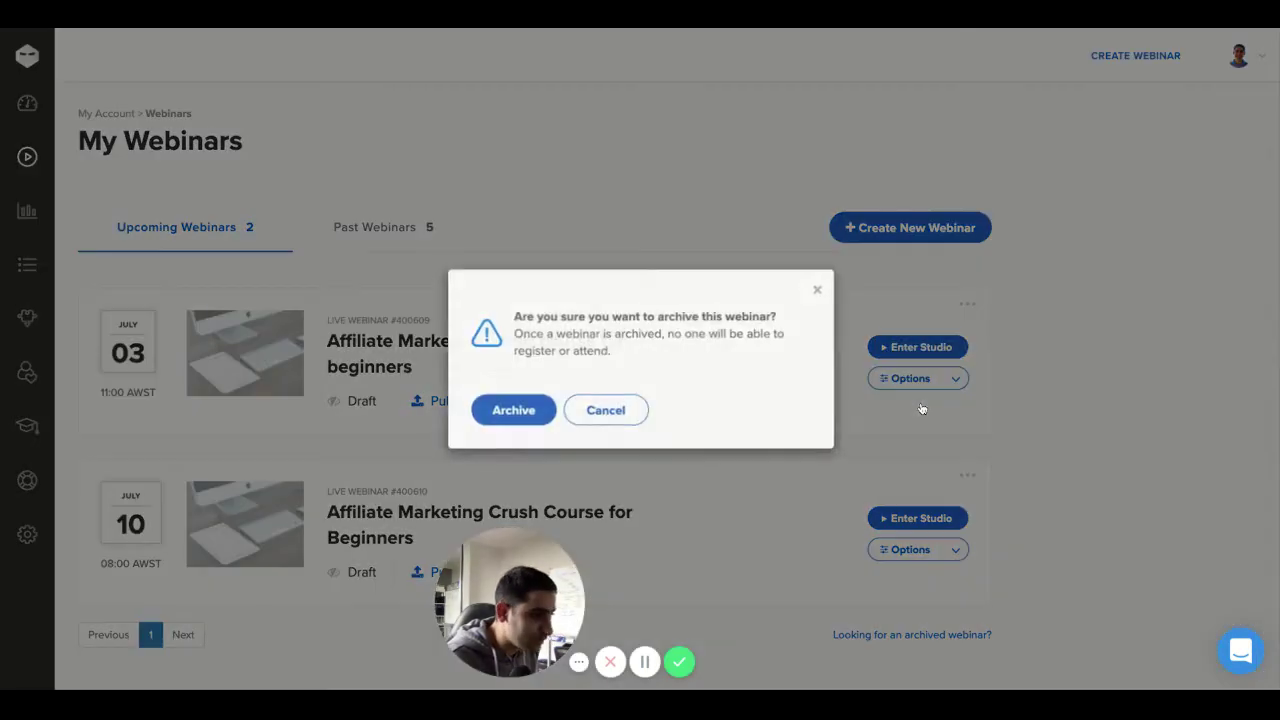
pyautogui.click(526, 407)
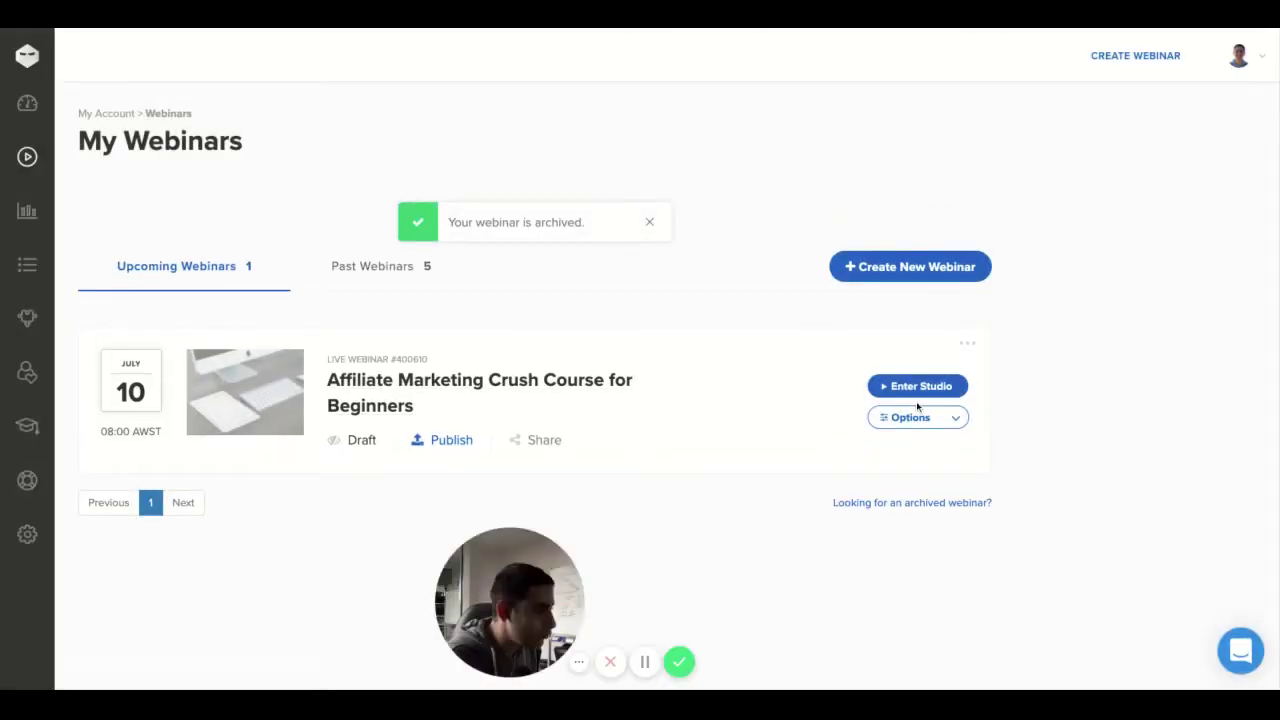
# Step: Open the registration page of the July 10 webinar for editing
pyautogui.click(954, 420)
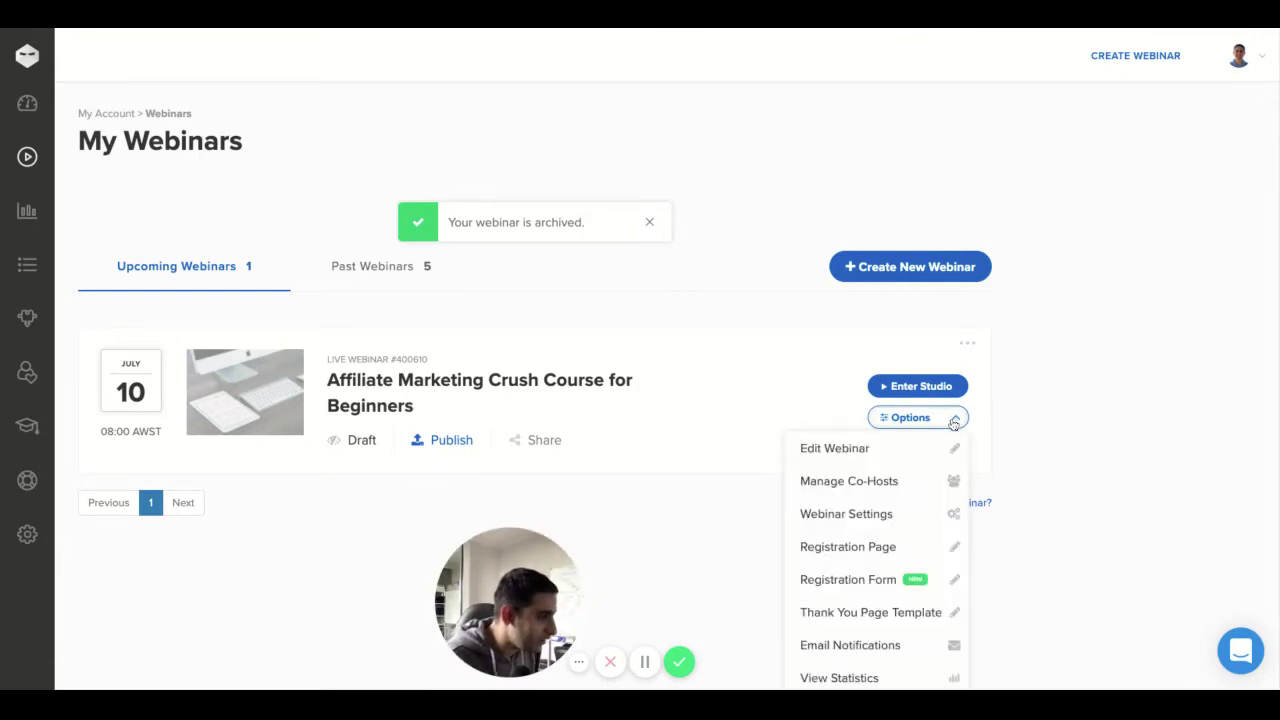
pyautogui.click(954, 422)
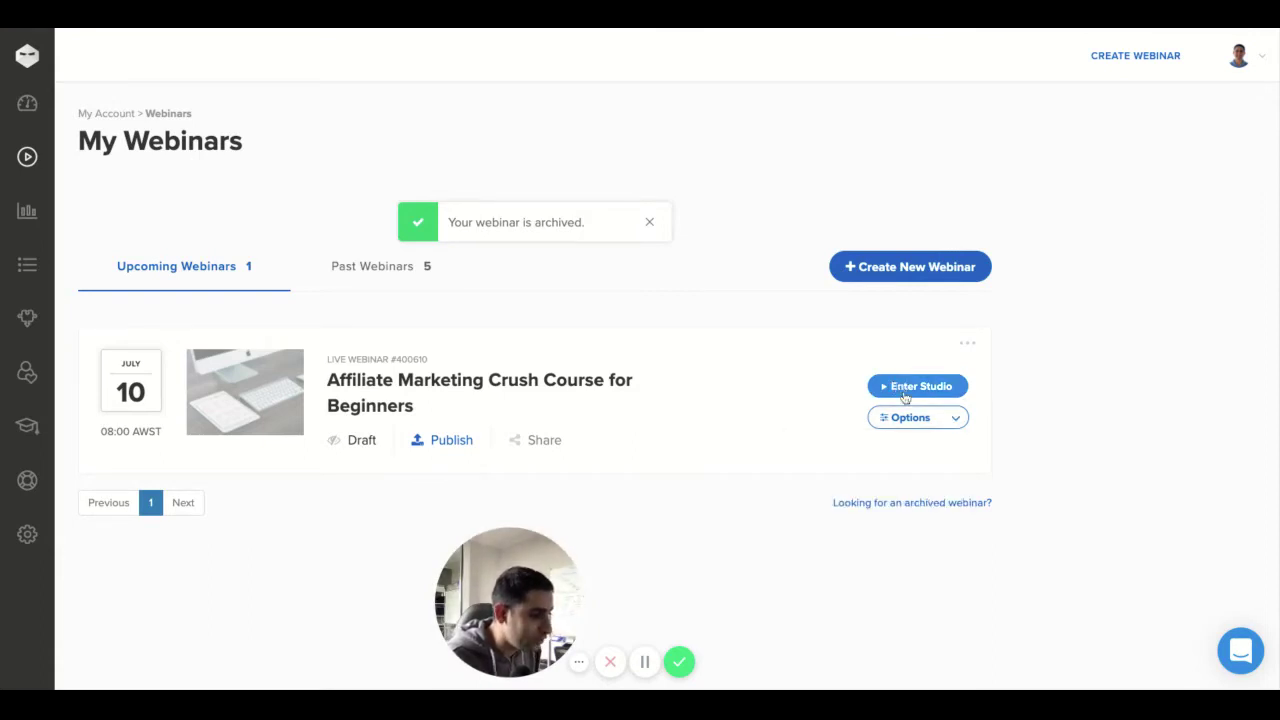
pyautogui.click(921, 420)
pyautogui.scroll(-1, 882, 543)
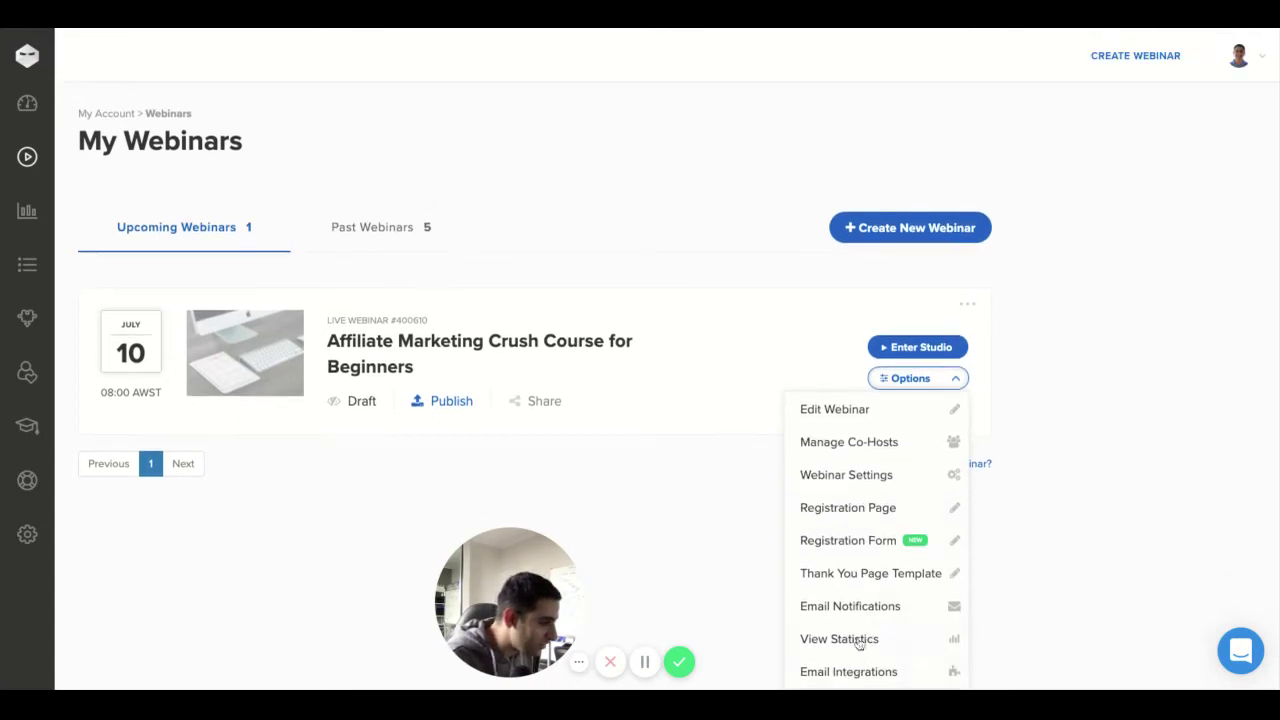
pyautogui.click(848, 508)
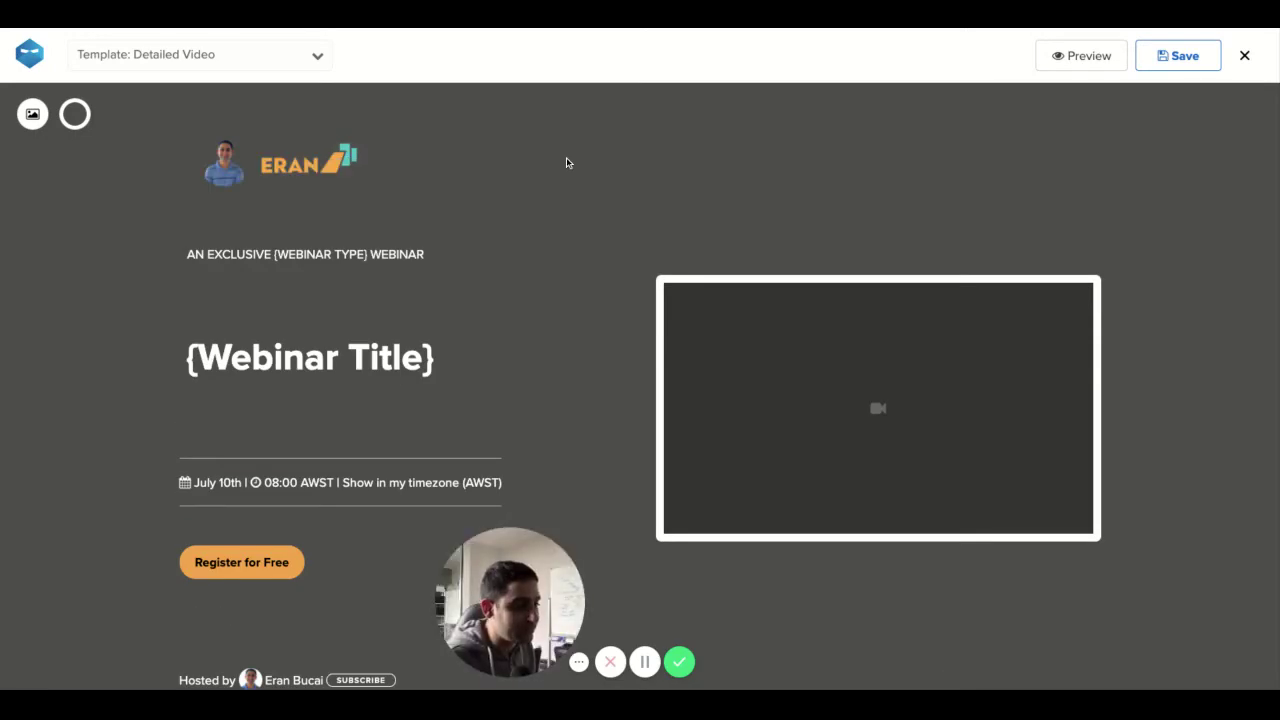
# Step: Insert the first "Weekly webinar invitation" YouTube video from the library into the registration page's video placeholder
pyautogui.scroll(-10, 374, 326)
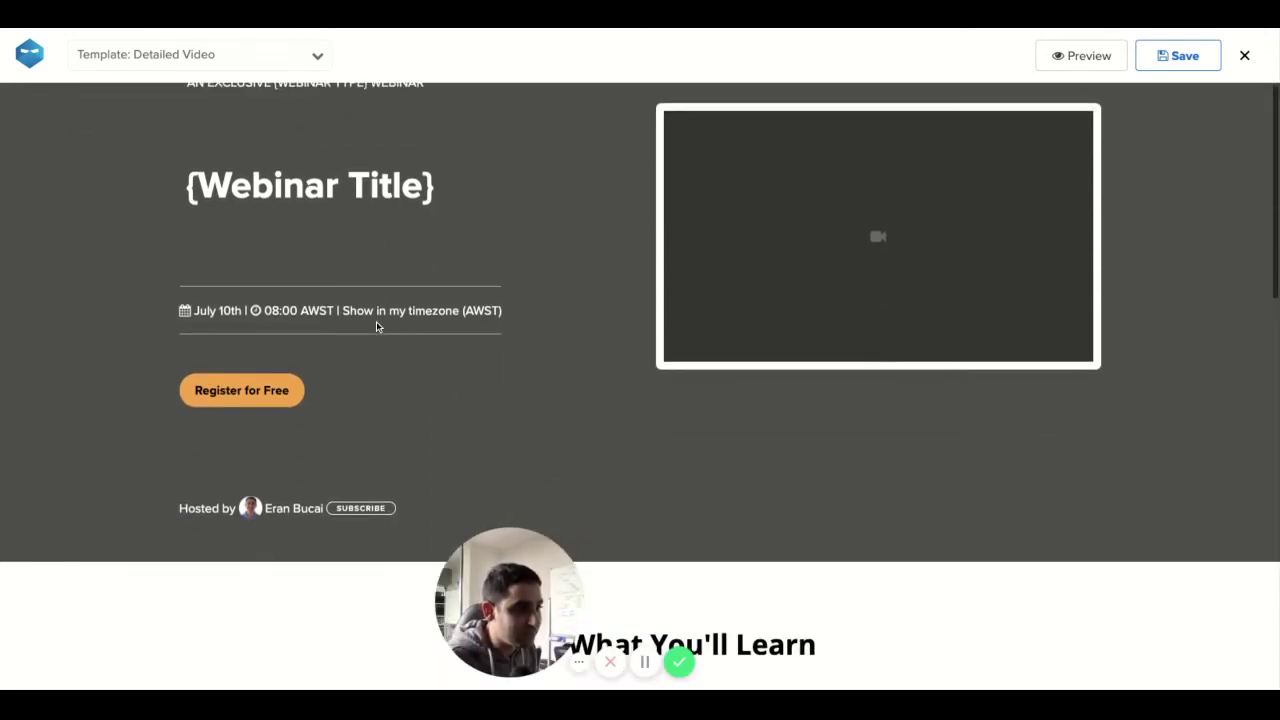
pyautogui.scroll(1, 377, 326)
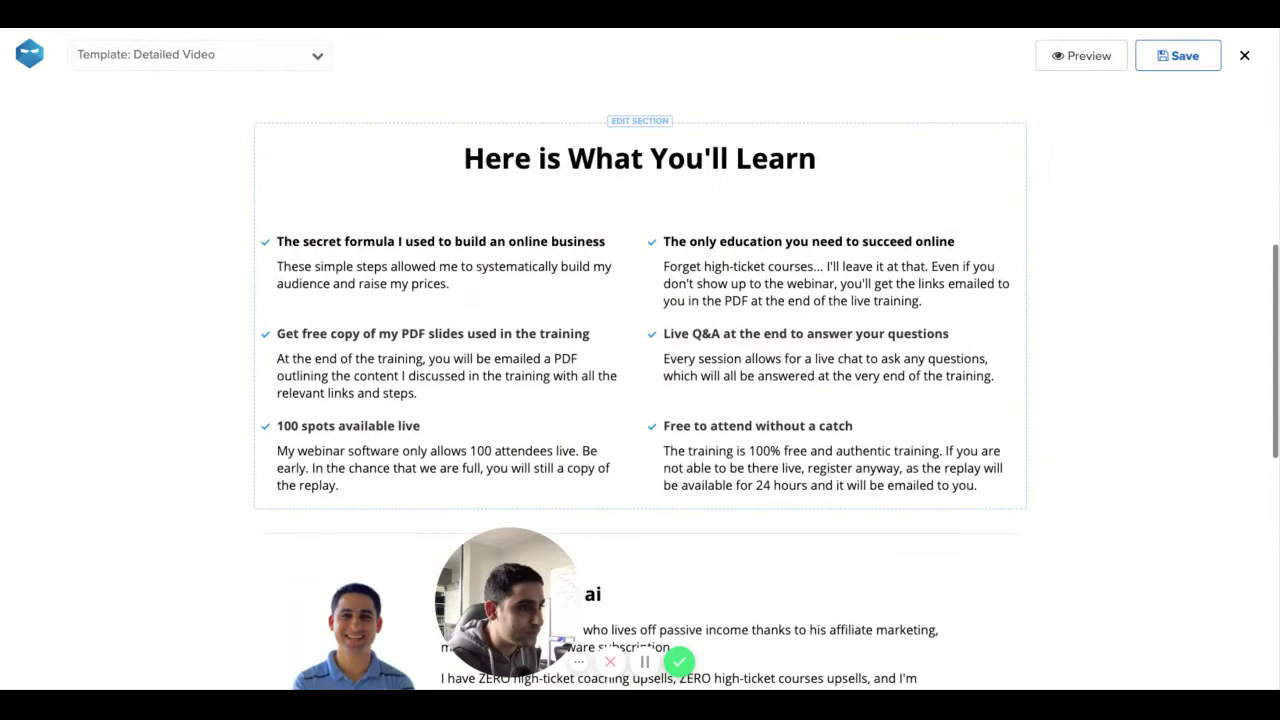
pyautogui.click(366, 242)
pyautogui.scroll(8, 375, 245)
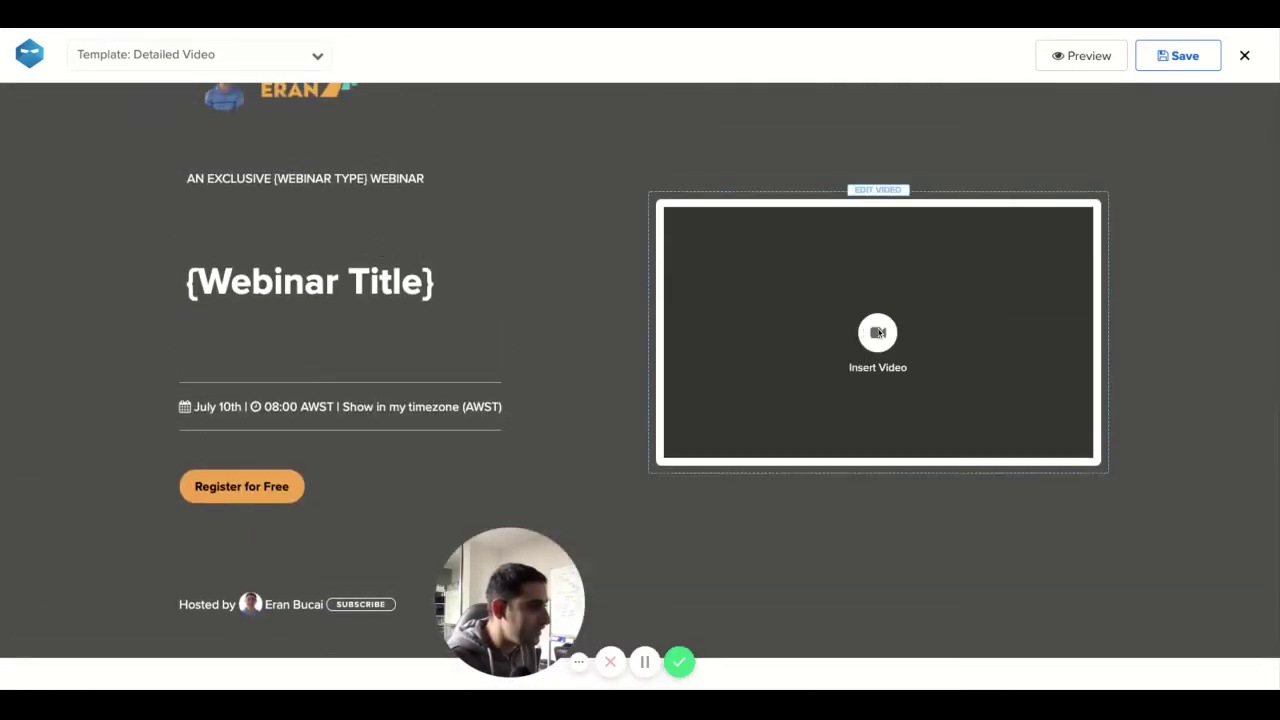
pyautogui.click(878, 333)
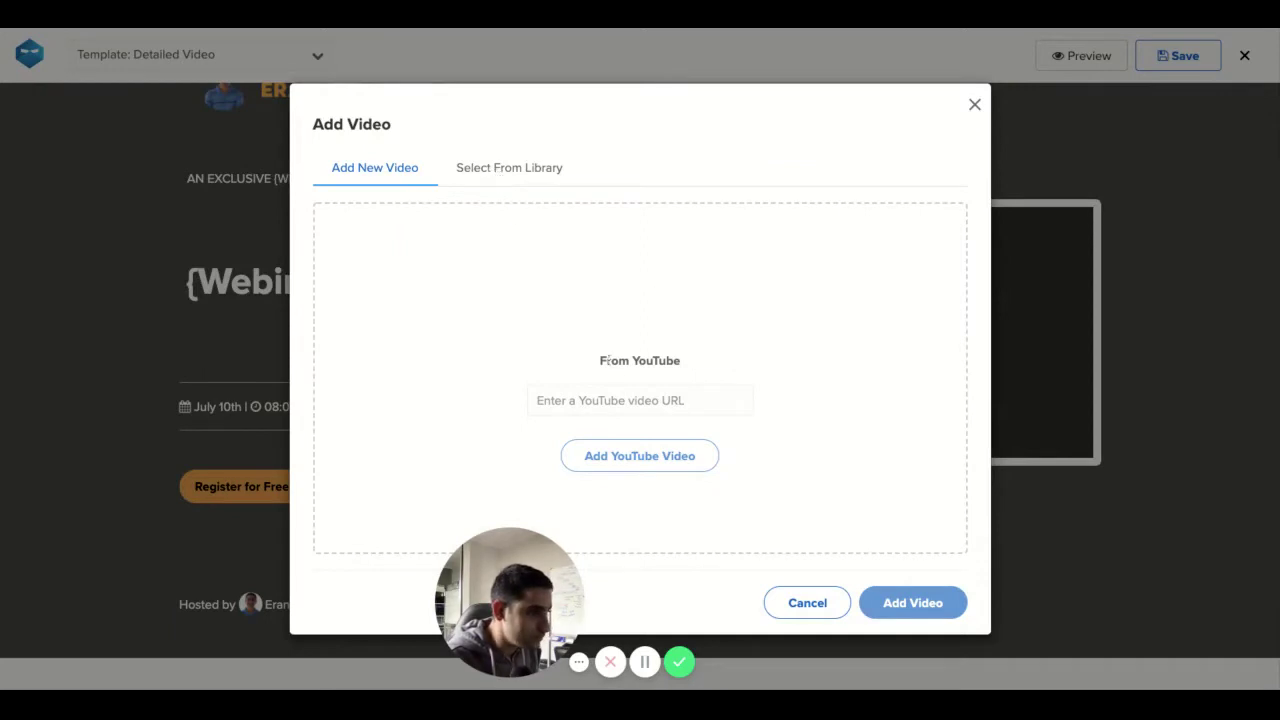
pyautogui.click(488, 184)
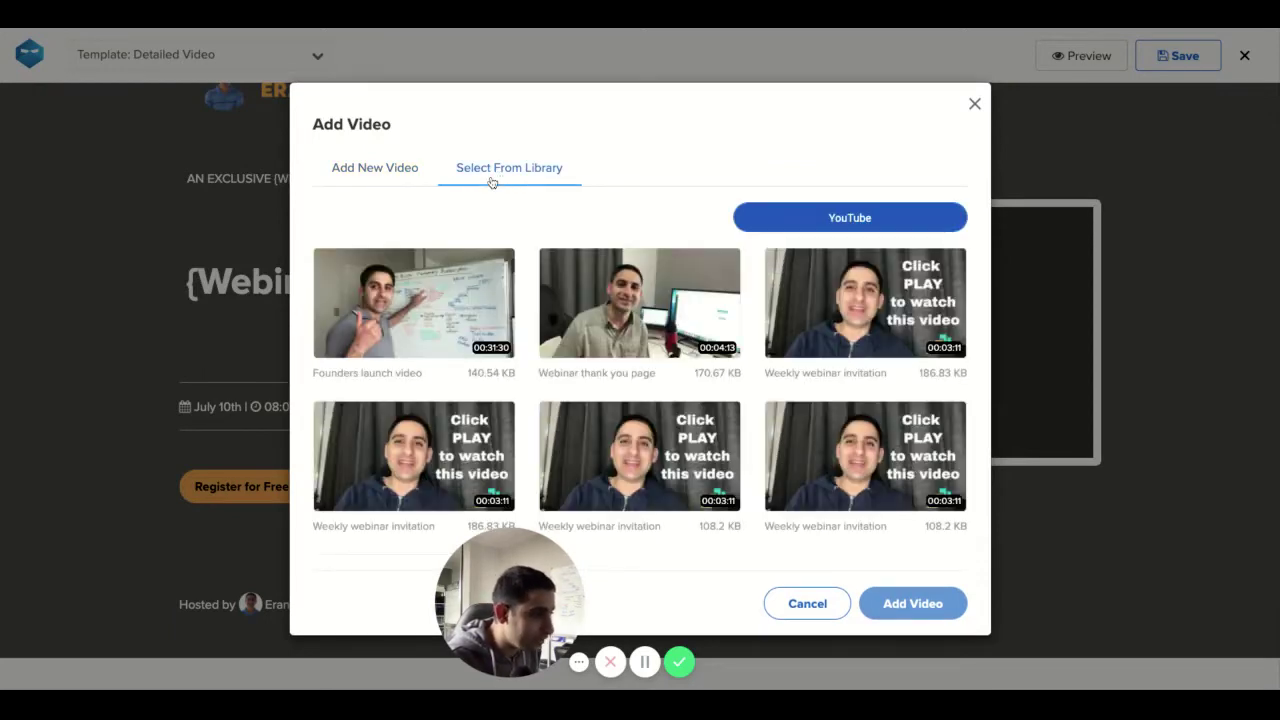
pyautogui.click(869, 309)
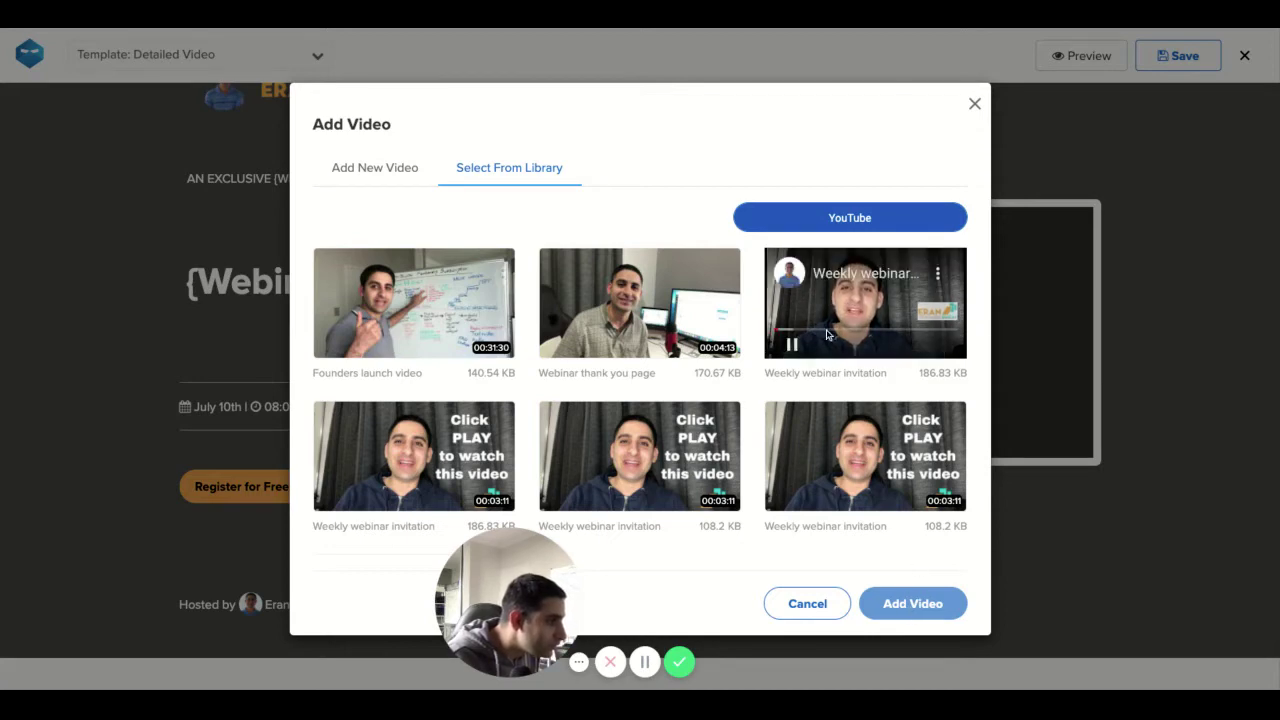
pyautogui.click(792, 344)
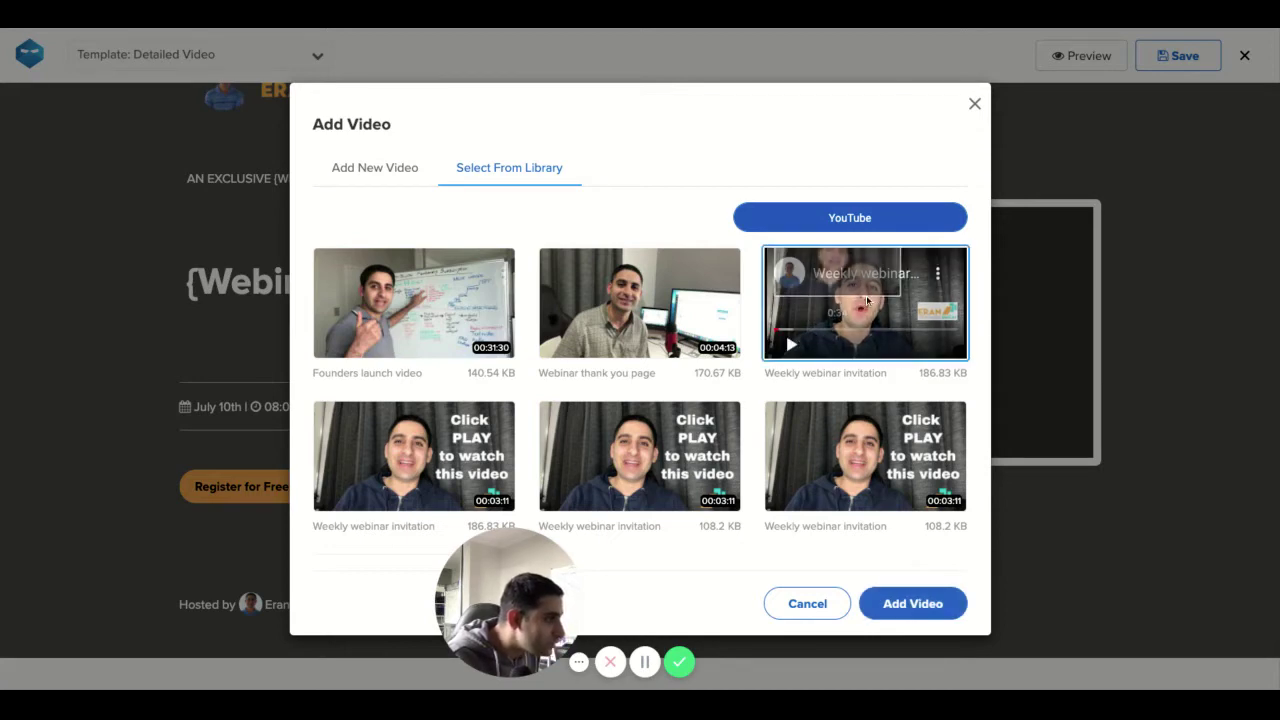
pyautogui.click(938, 276)
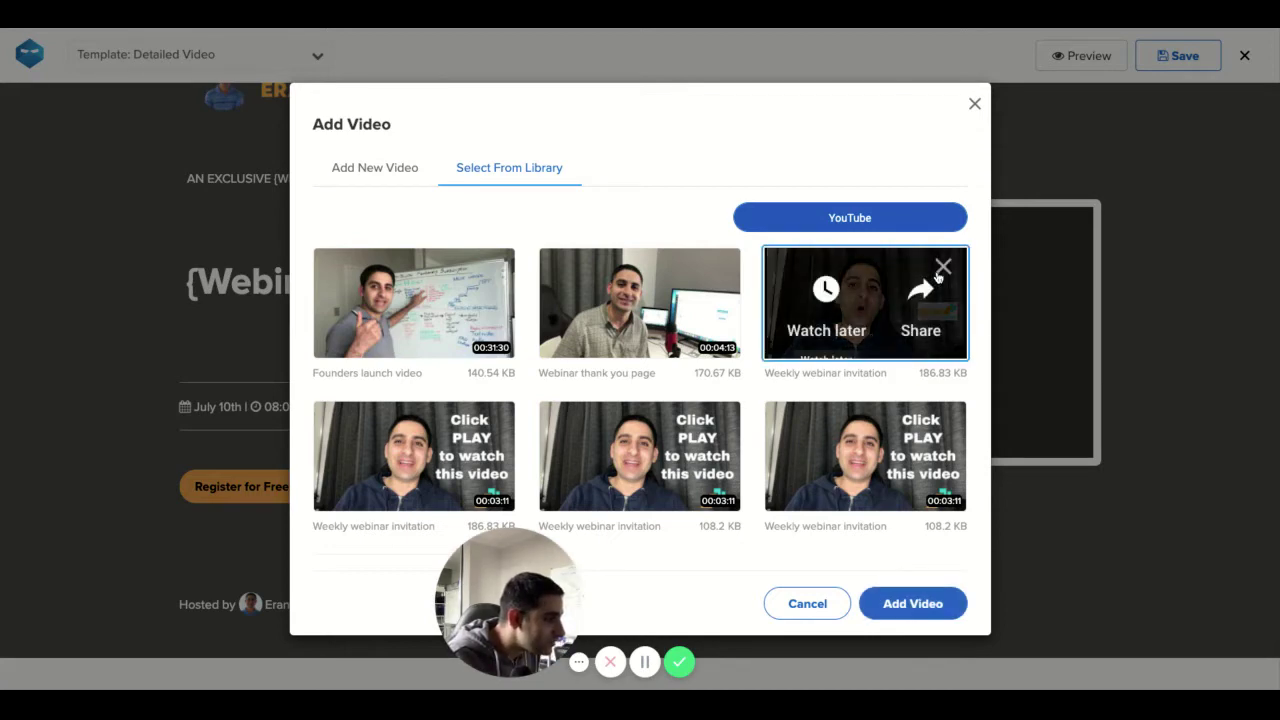
pyautogui.click(912, 604)
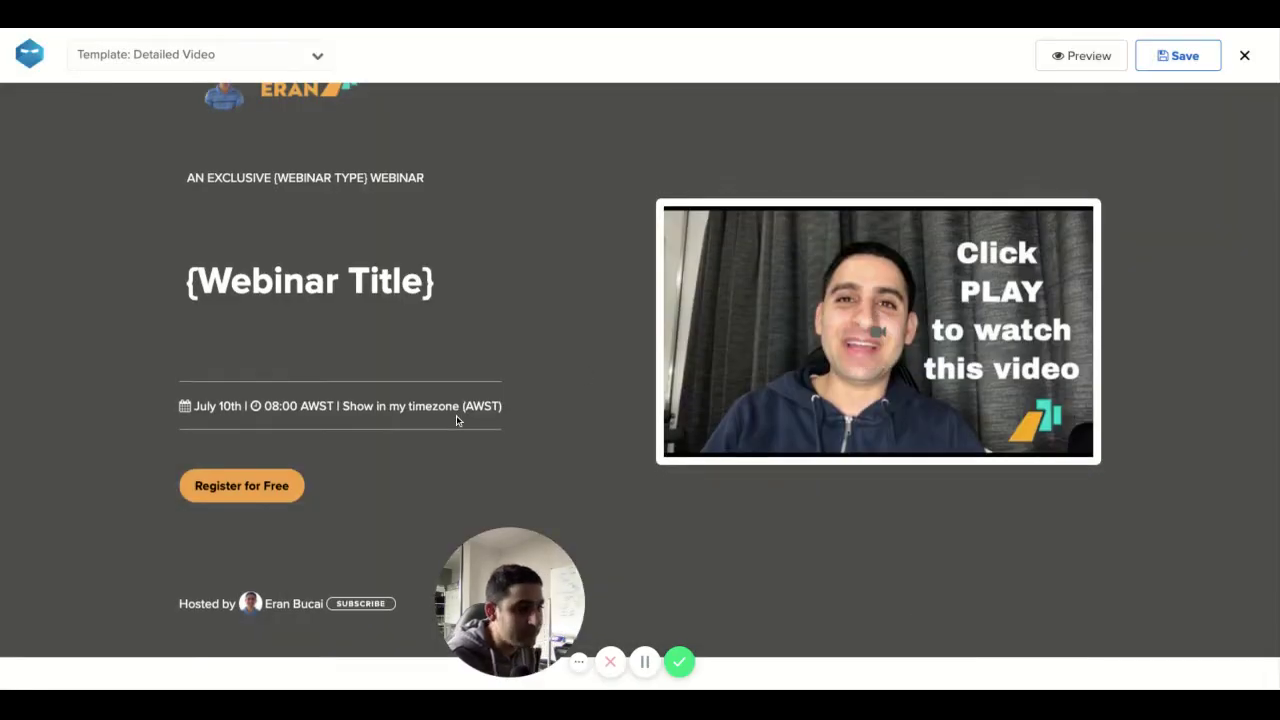
pyautogui.scroll(-3, 456, 415)
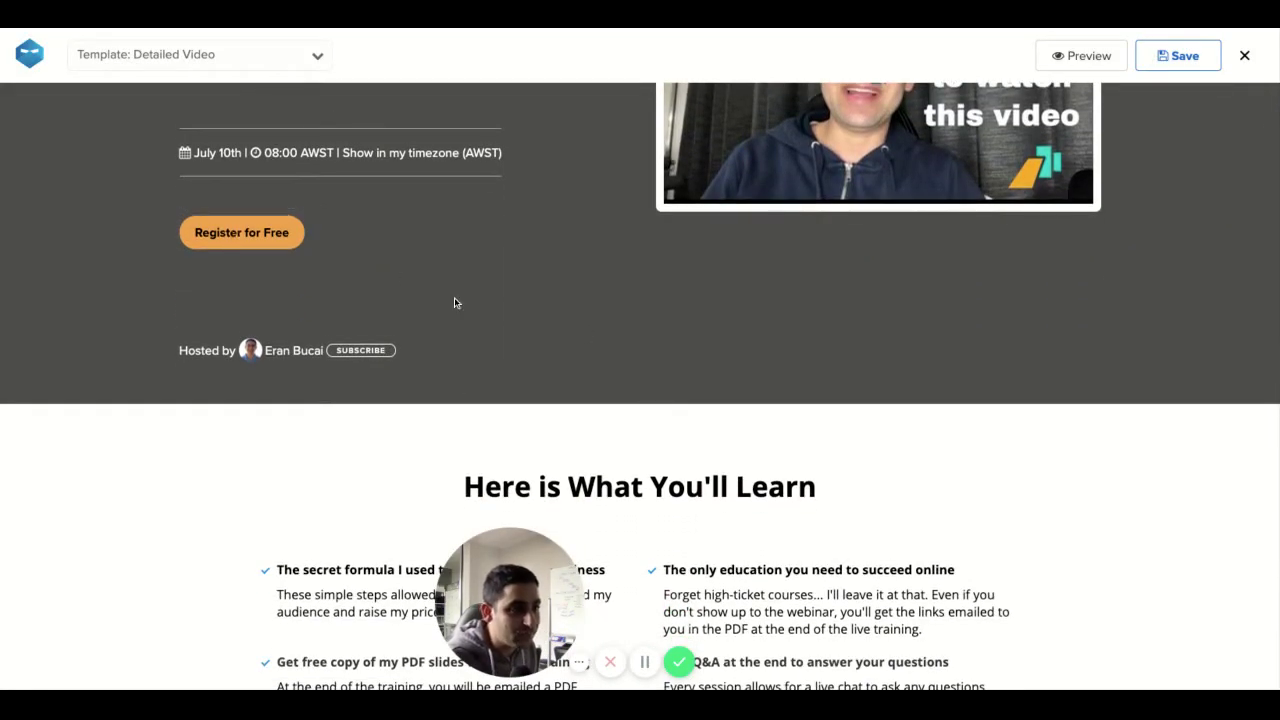
# Step: Change the first learning point's title to "The 4 requirements that makes a great affiliate program"
pyautogui.scroll(-3, 454, 297)
pyautogui.scroll(-3, 494, 329)
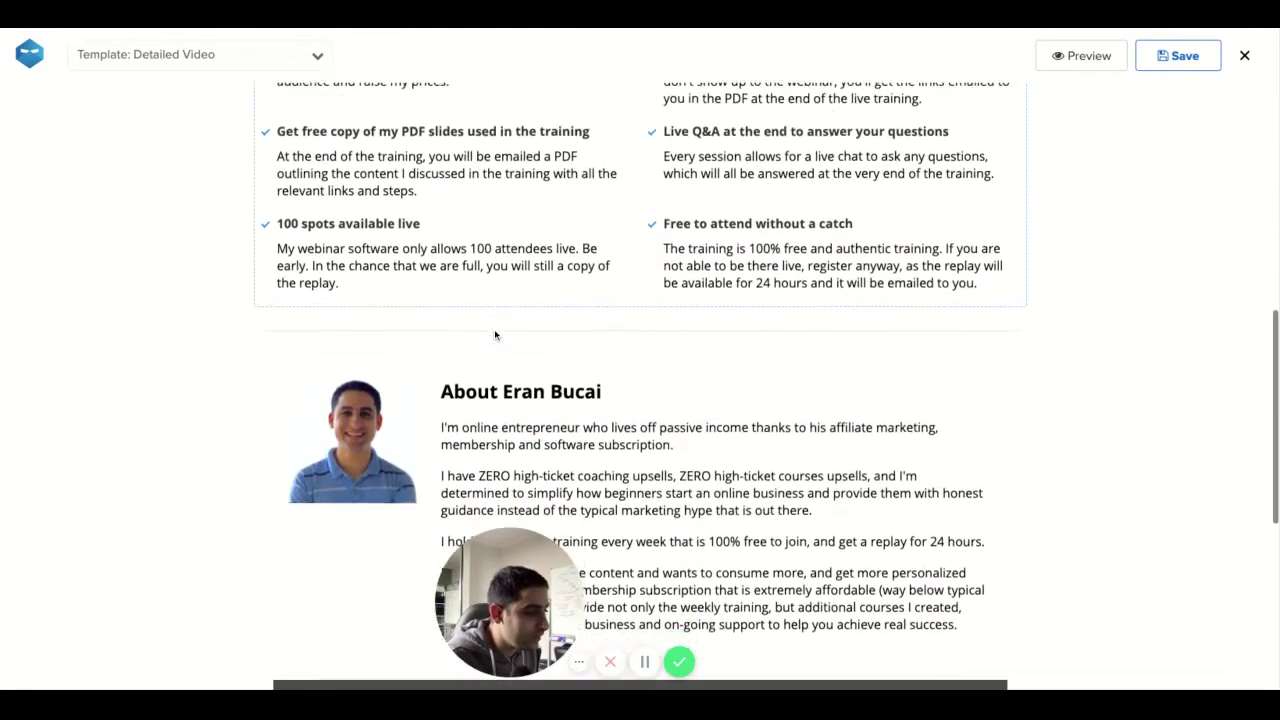
pyautogui.scroll(-1, 494, 329)
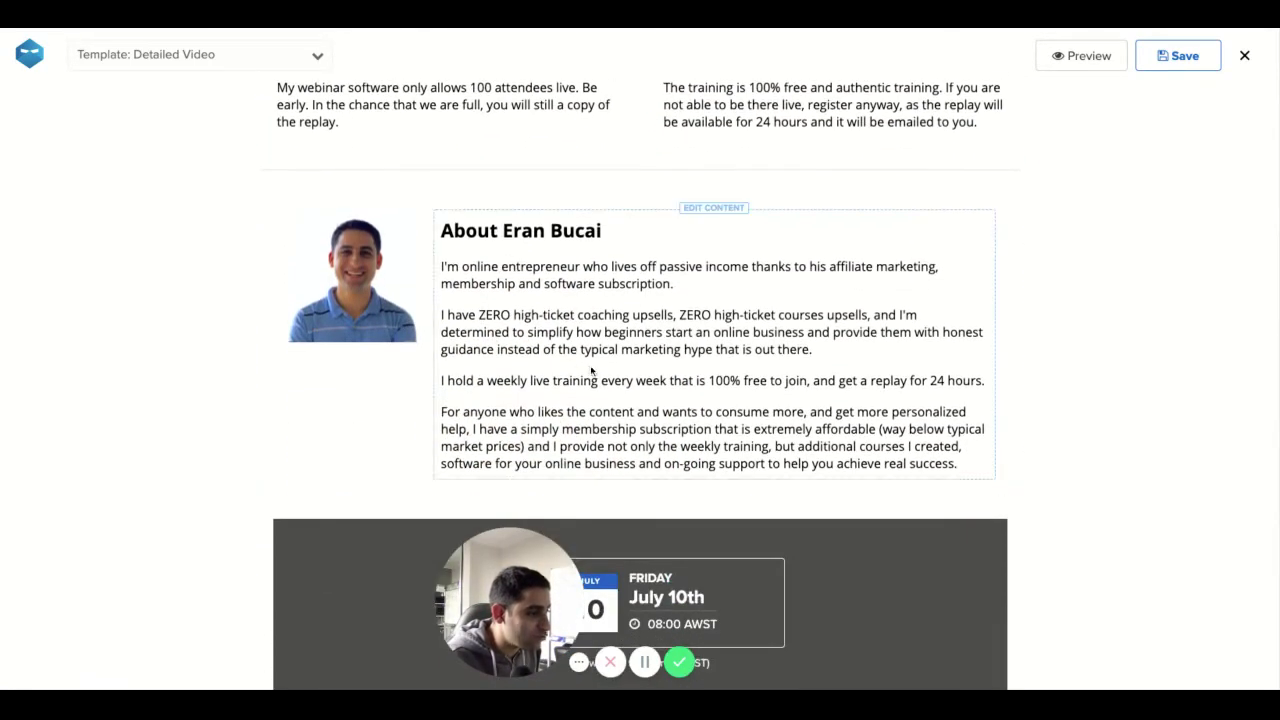
pyautogui.scroll(4, 590, 368)
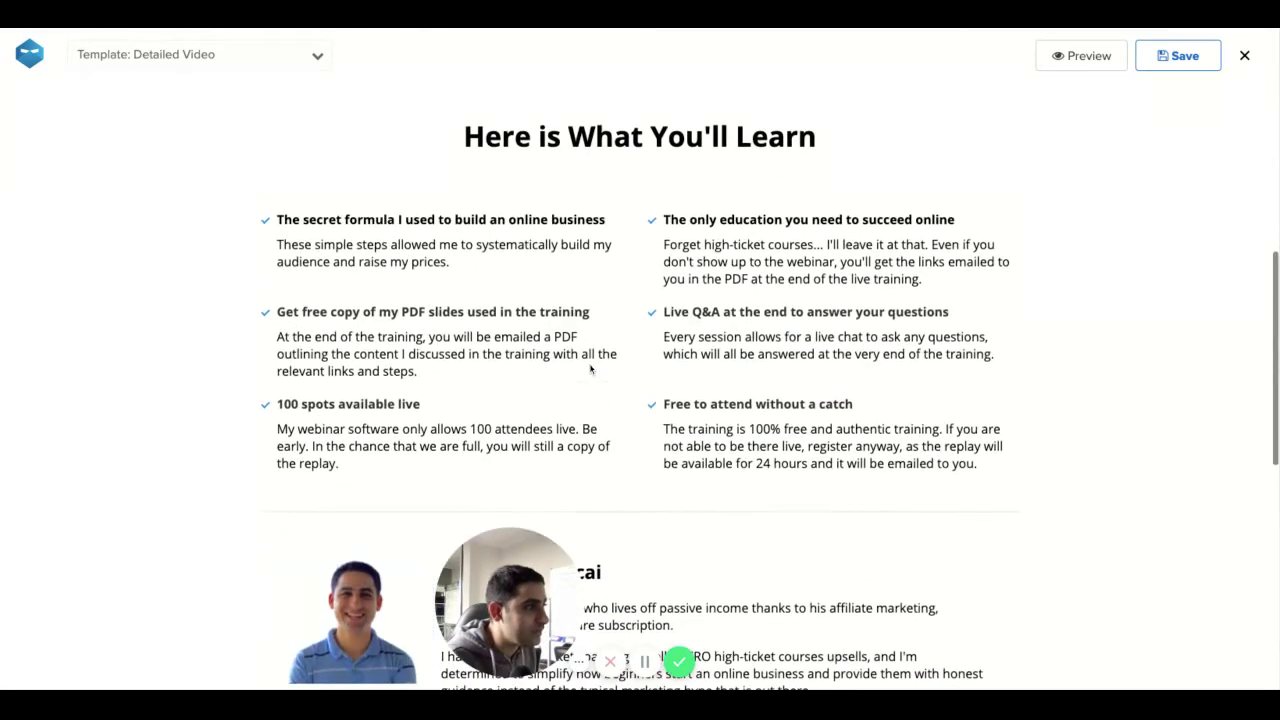
pyautogui.tripleClick(456, 219)
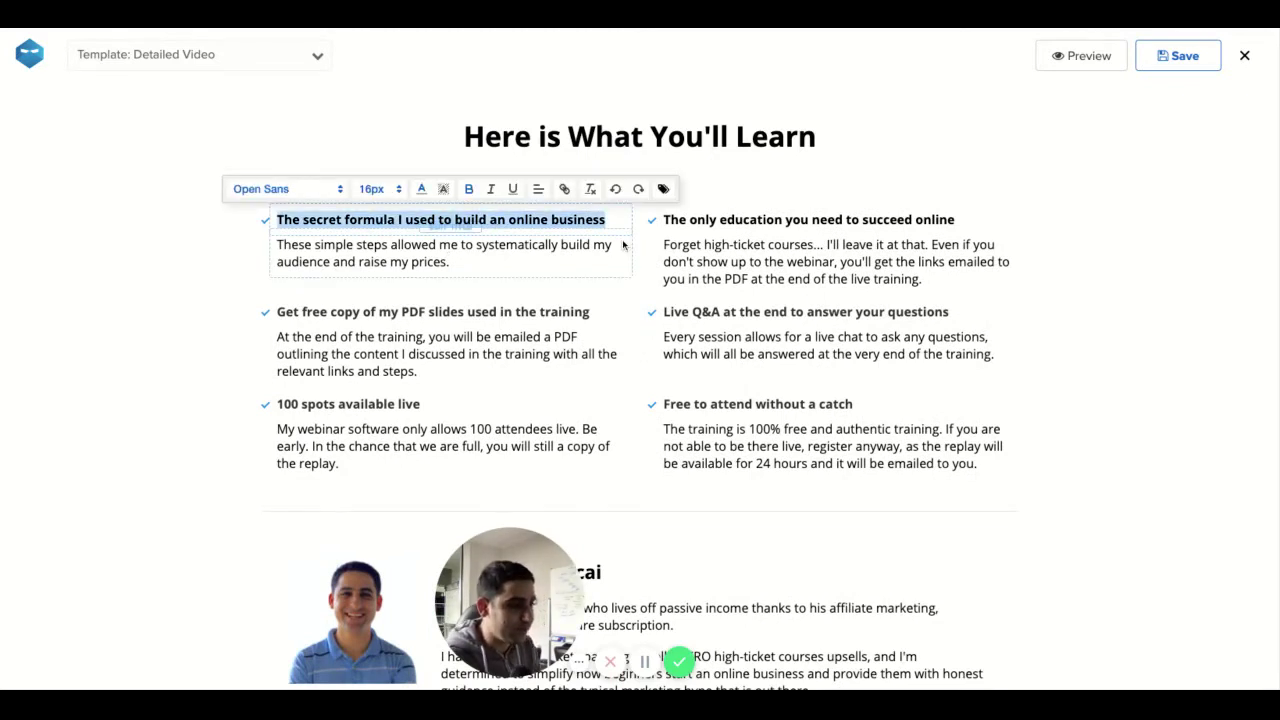
pyautogui.write('Th')
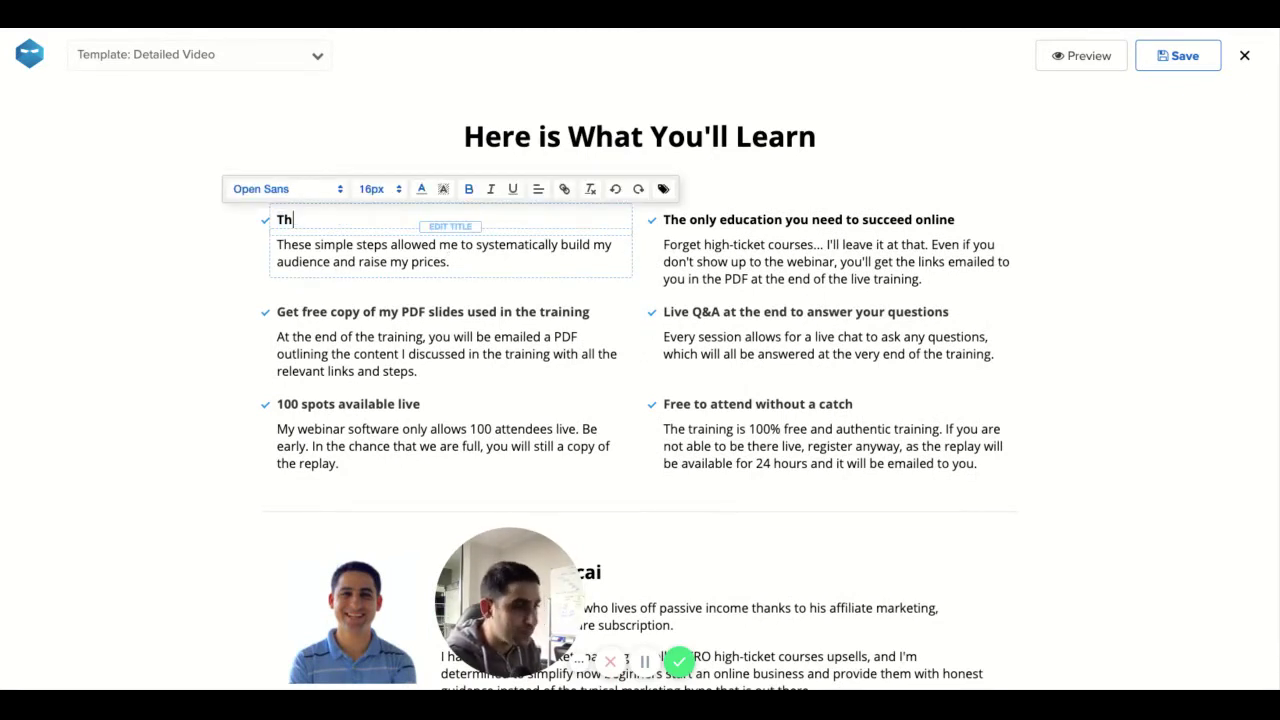
pyautogui.write('e 4 requiremen')
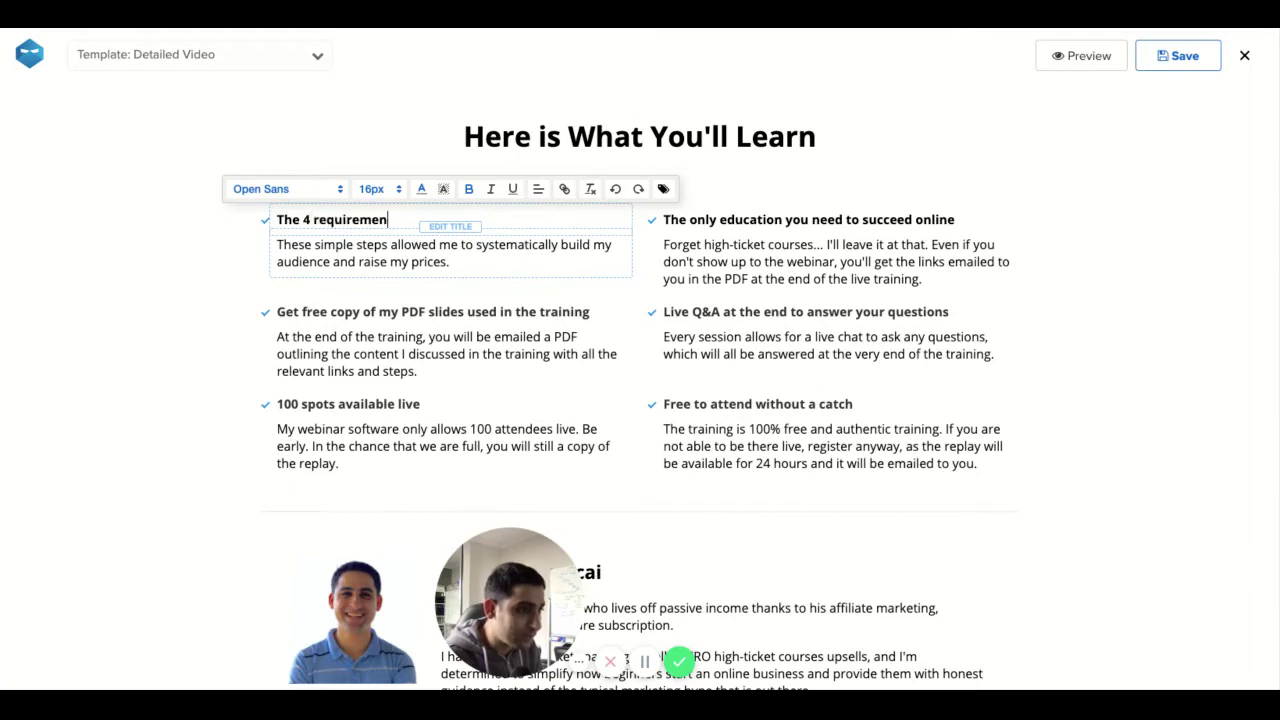
pyautogui.write('ts that ma')
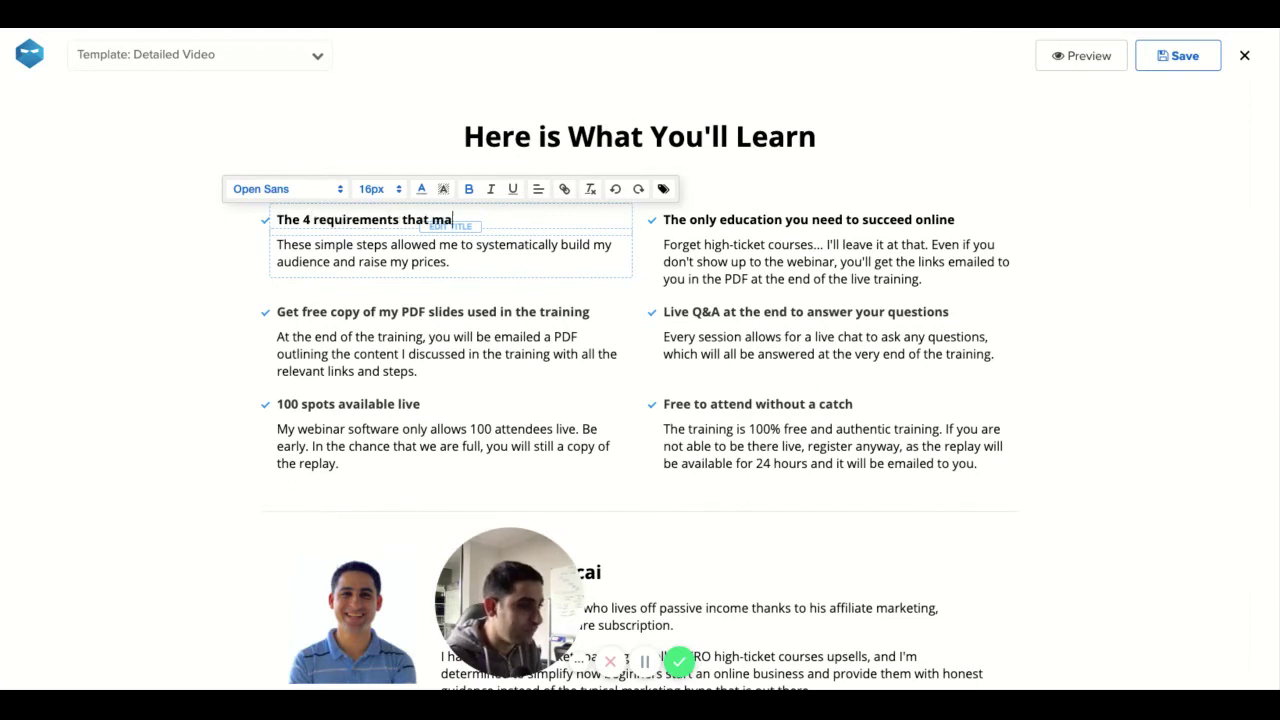
pyautogui.write('kes a great affiliate program')
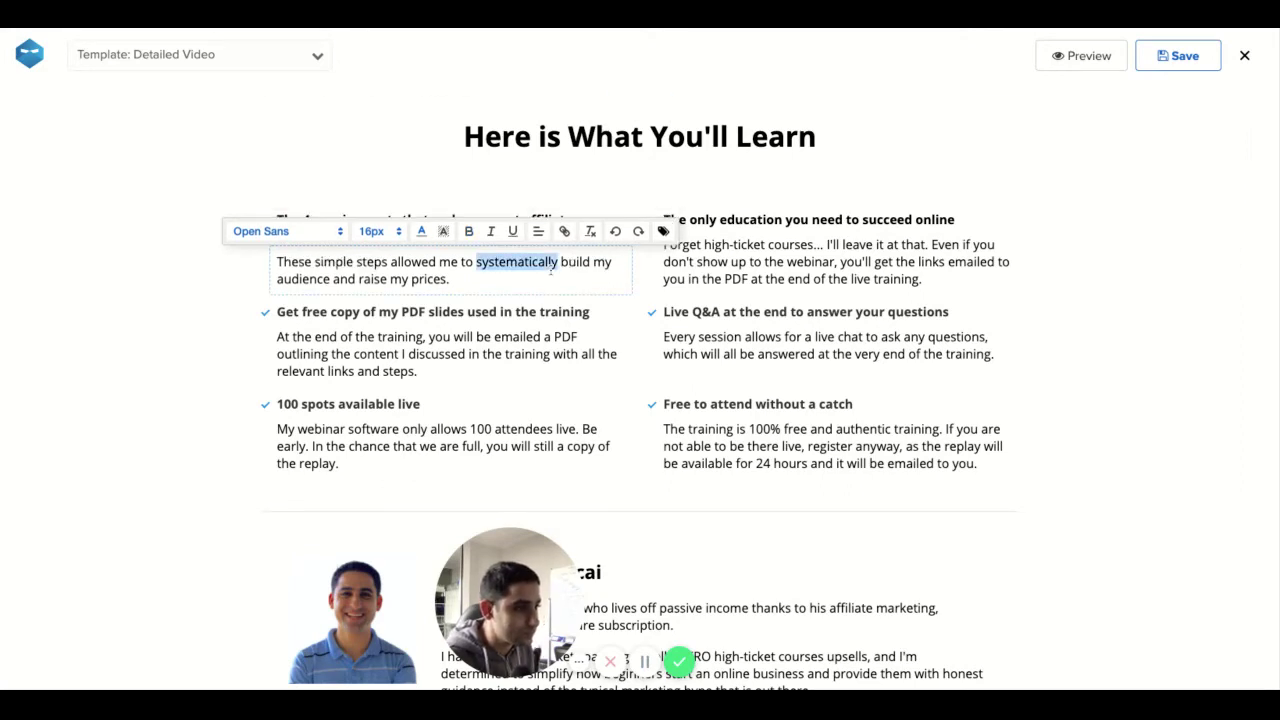
# Step: Replace the first learning point's description with the opening sentence "Not all affiliate programs are born equal."
pyautogui.tripleClick(551, 265)
pyautogui.write('Not all affi')
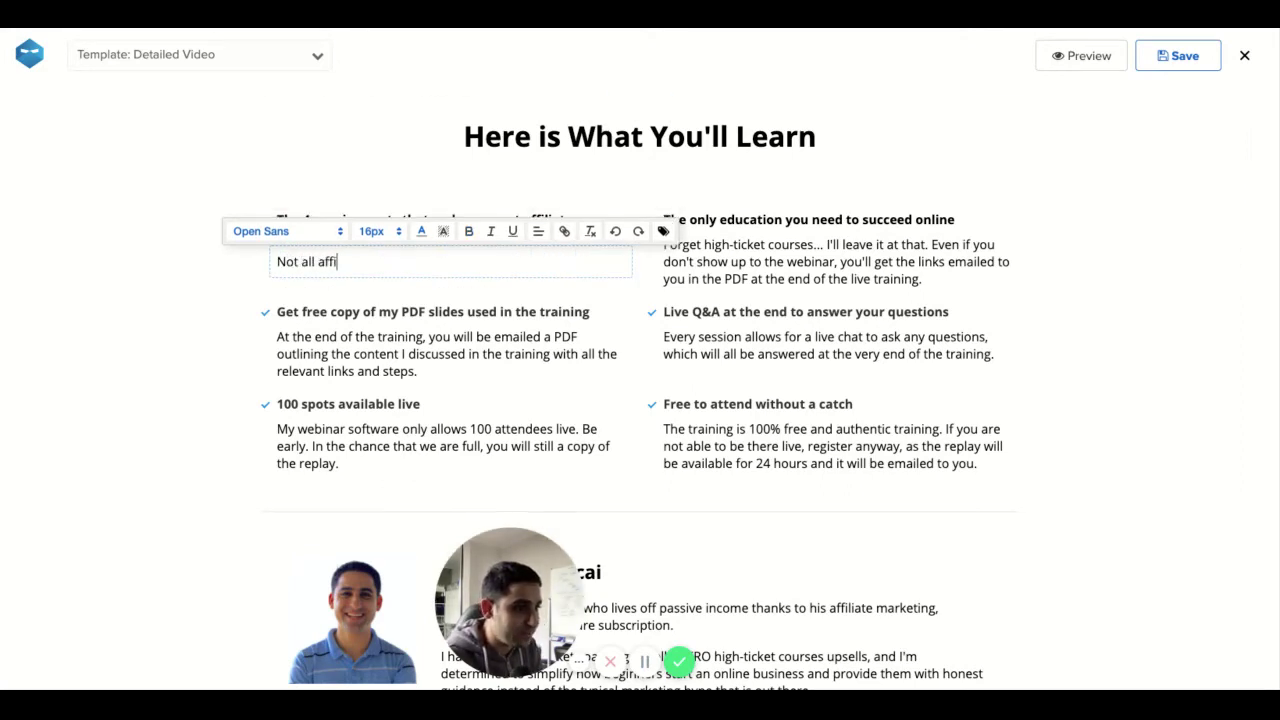
pyautogui.write('liate programs are born equel.')
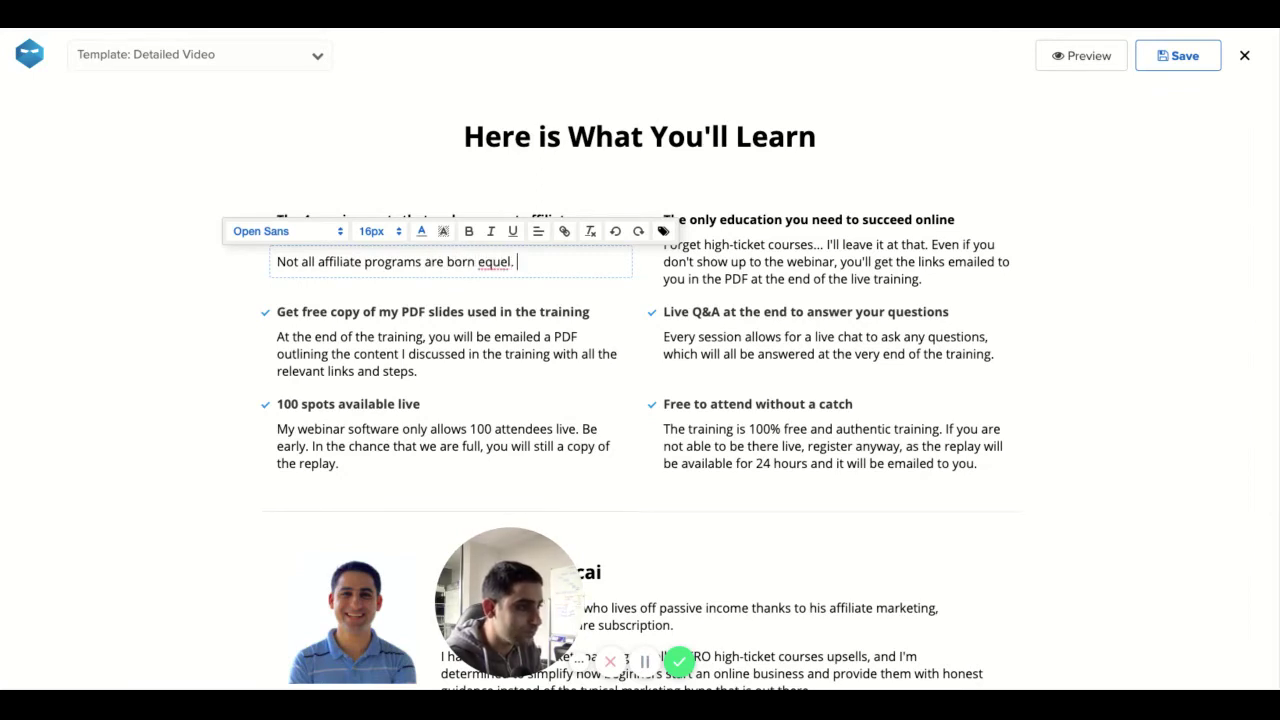
pyautogui.press('BackSpace')
pyautogui.press('BackSpace')
pyautogui.press('BackSpace')
pyautogui.press('BackSpace')
pyautogui.write('al. T')
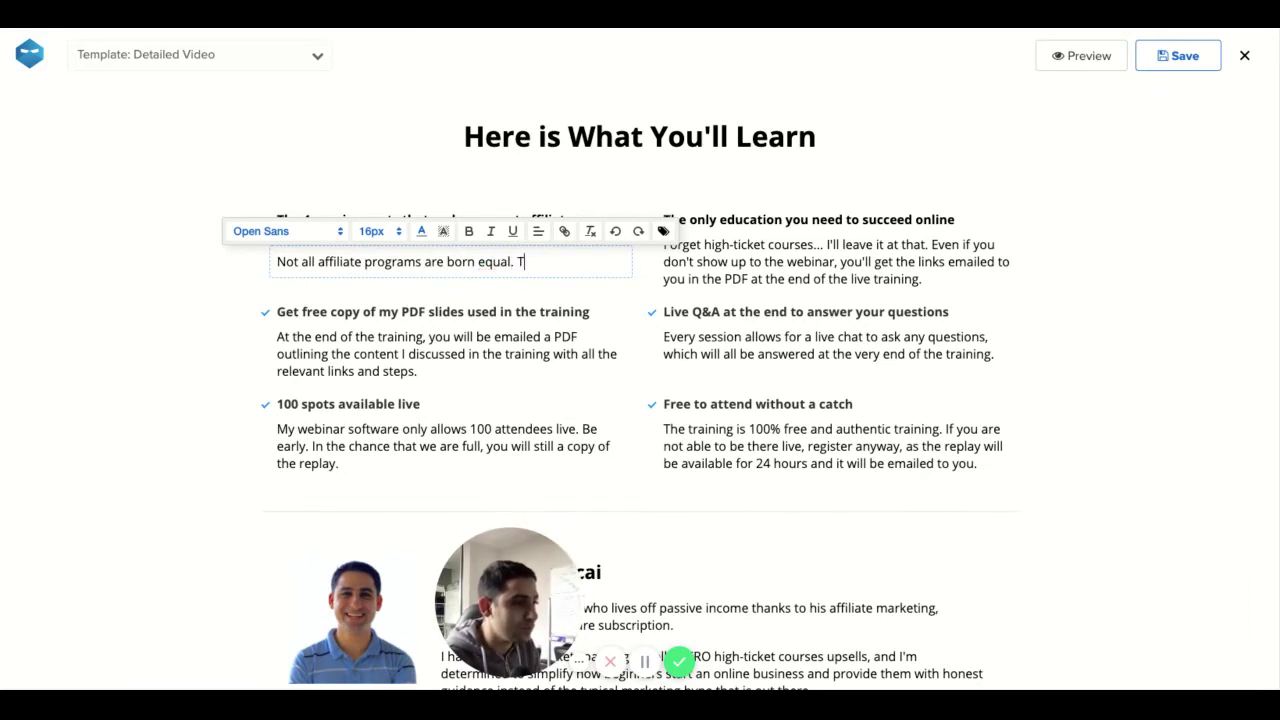
# Step: Continue the first point's description with "There are 4 primary criteria that I look for in great affiliate programs and I will share those with you."
pyautogui.write('here are 4 primar')
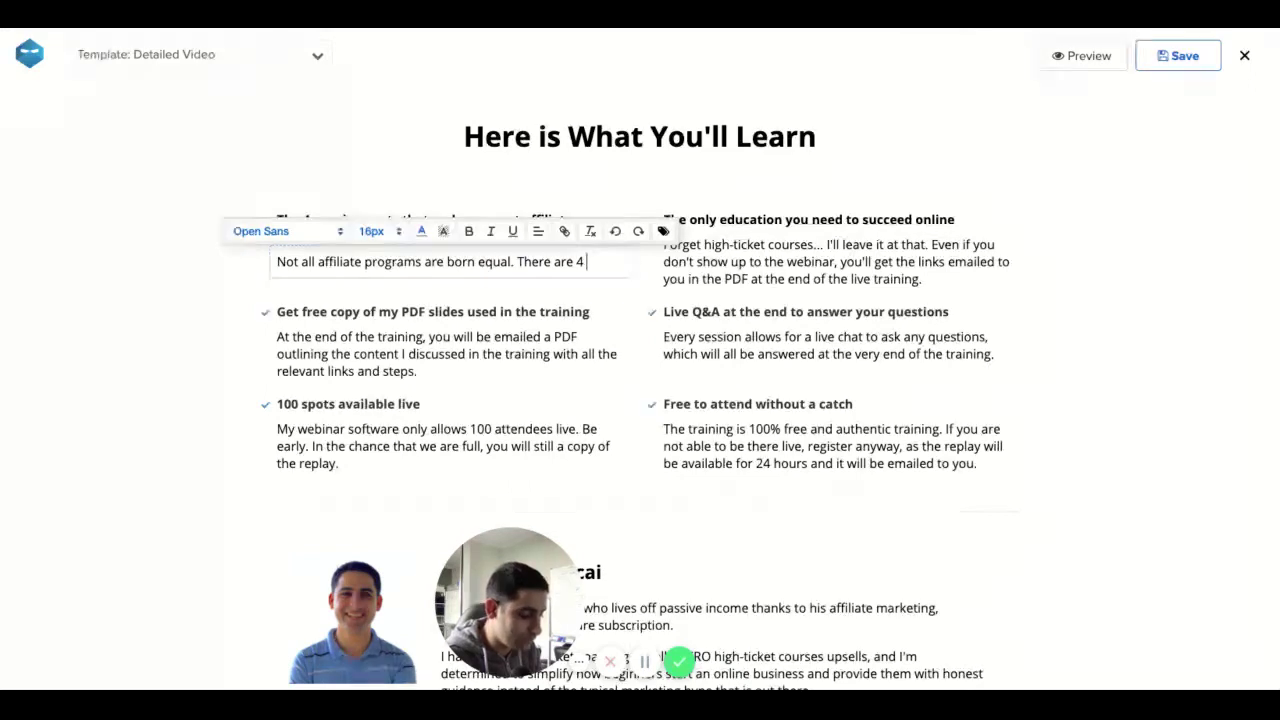
pyautogui.write('y')
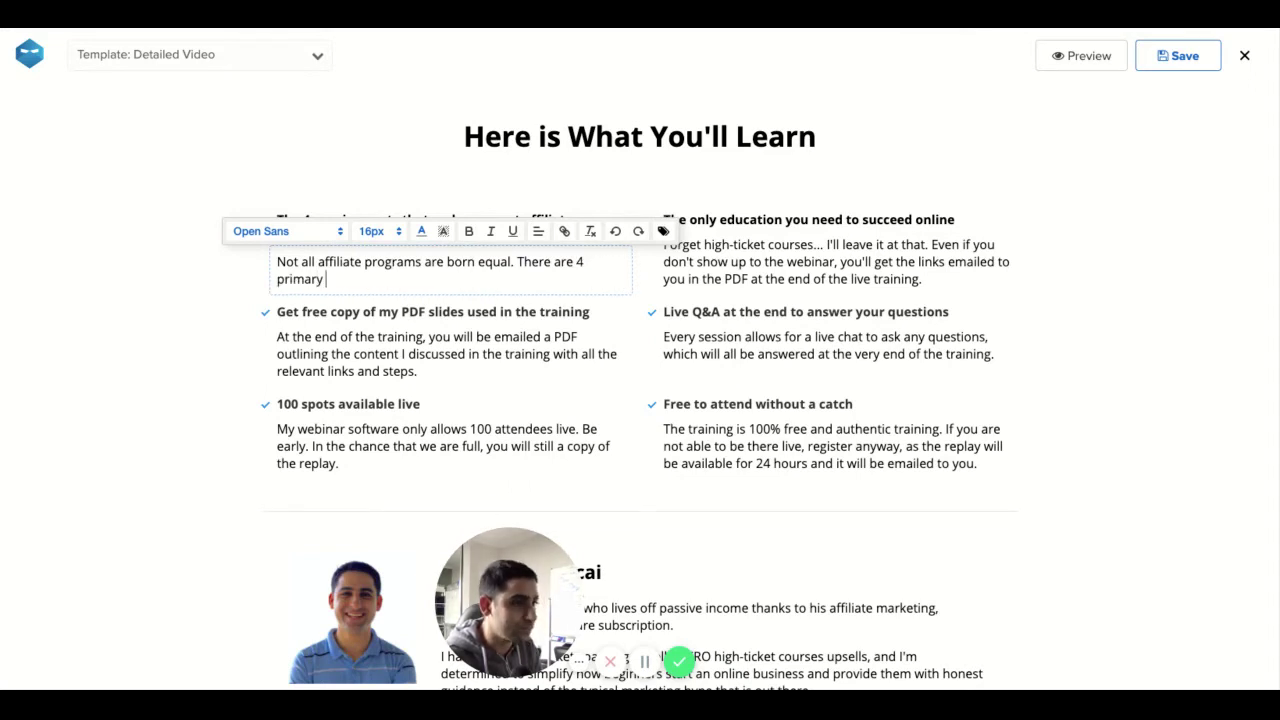
pyautogui.write(' cri')
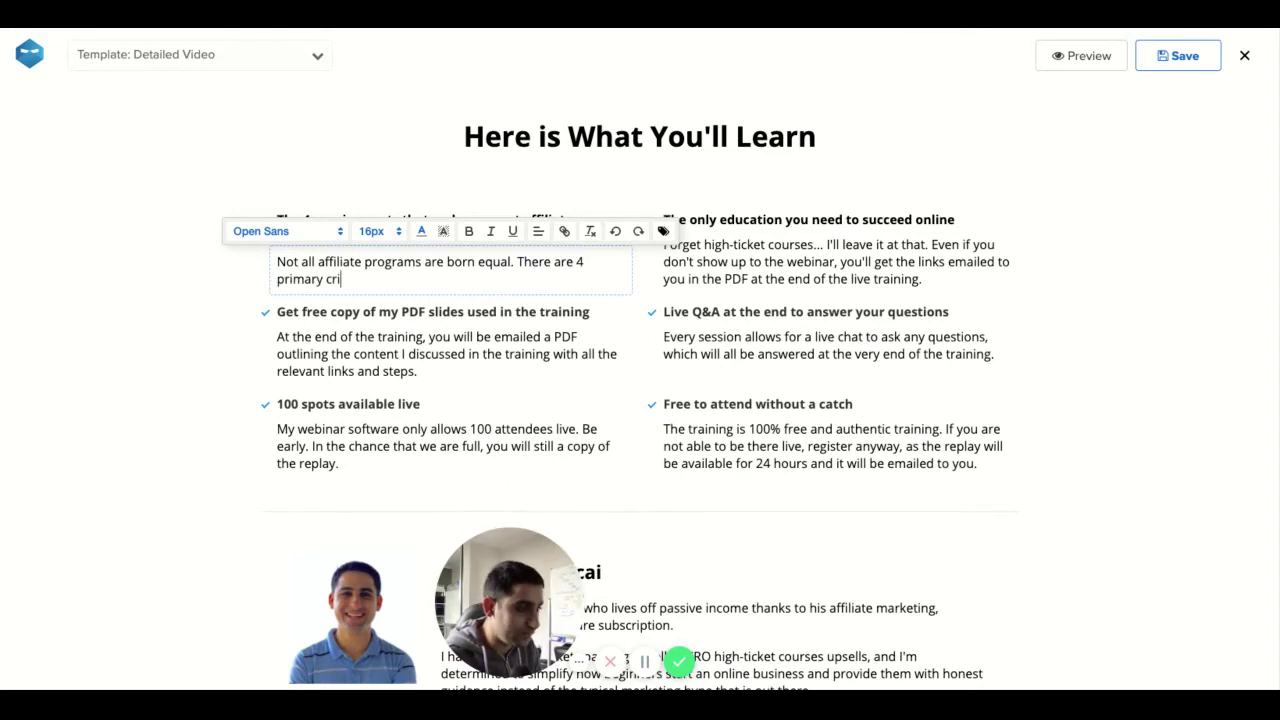
pyautogui.write('teria that I ')
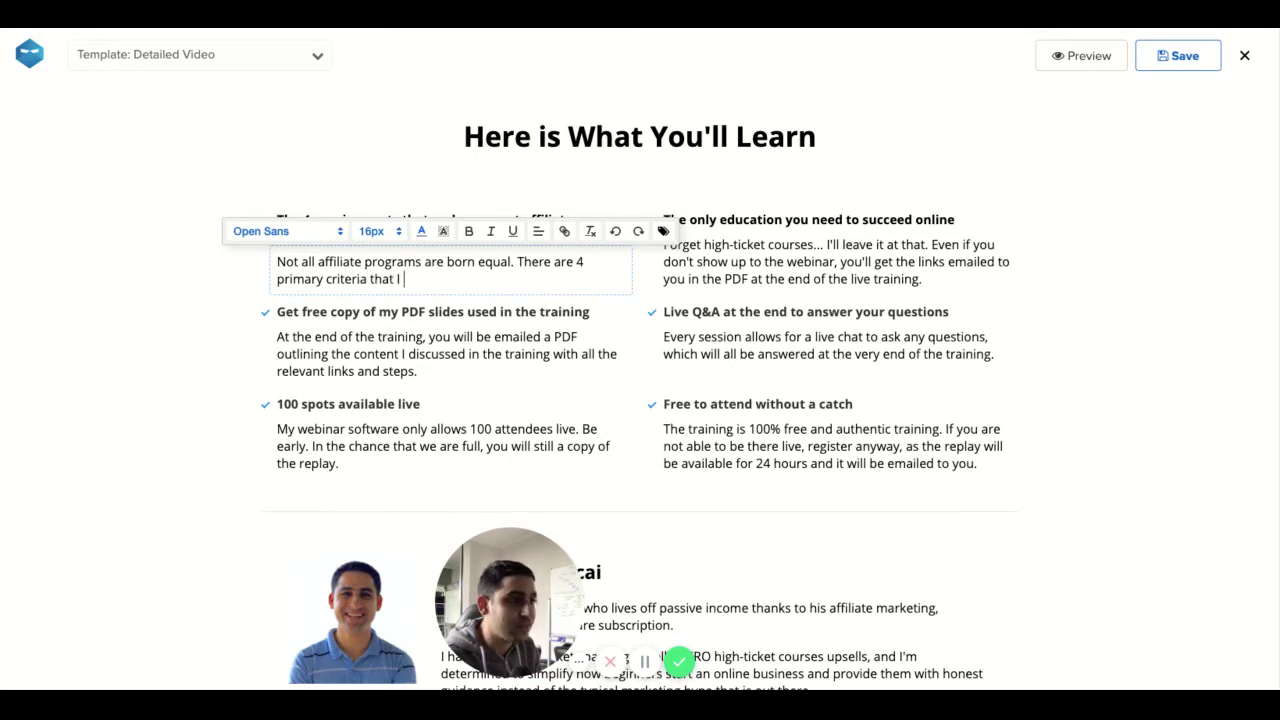
pyautogui.write('look for in ')
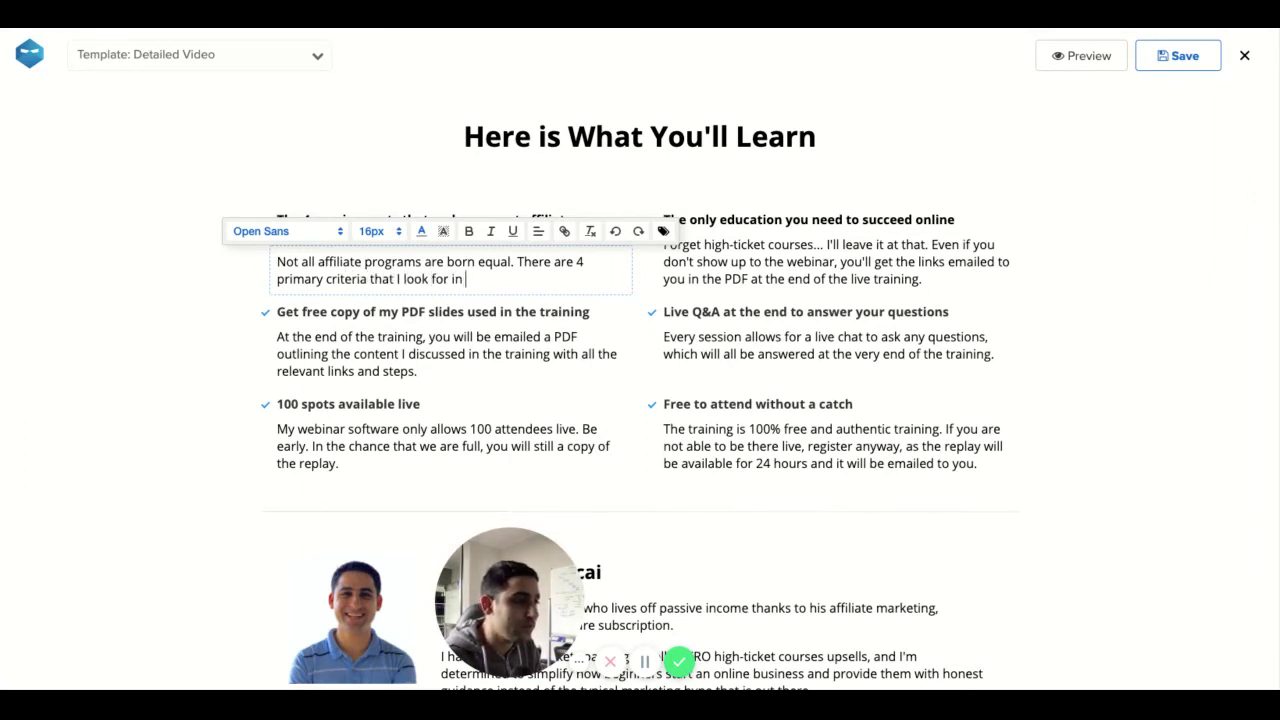
pyautogui.write('great affiliate pro')
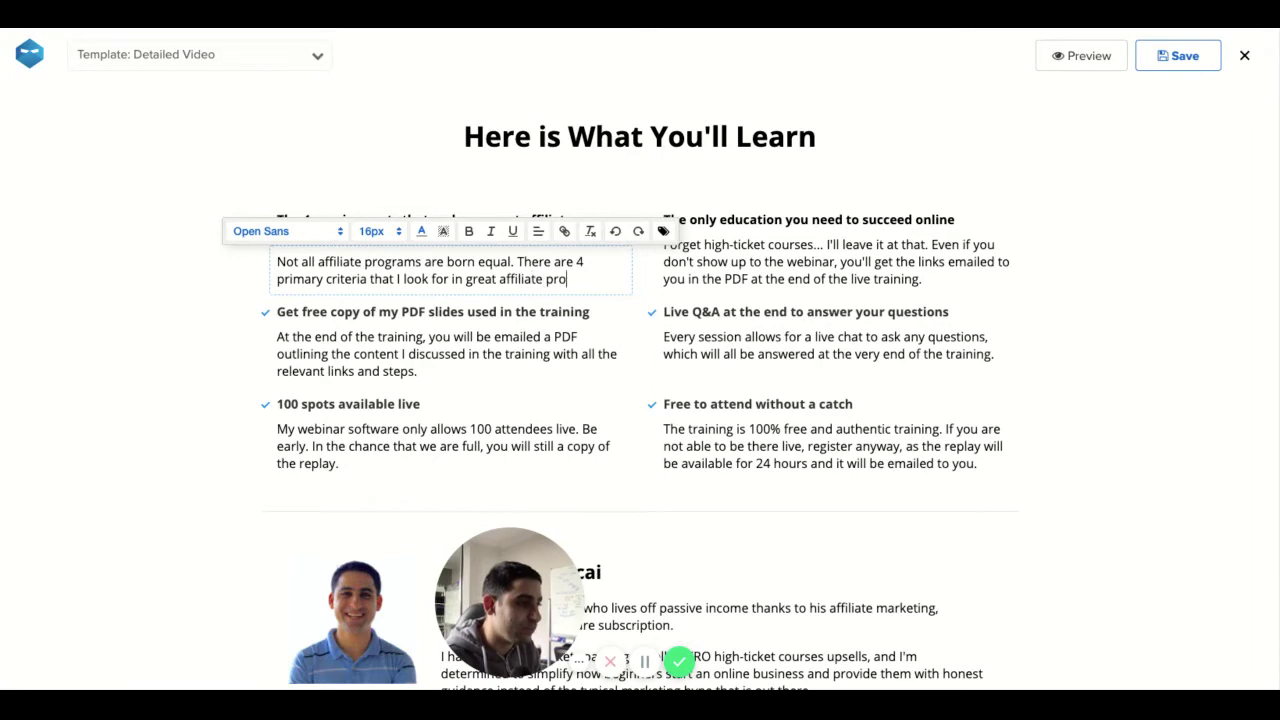
pyautogui.write('grams and I will sh')
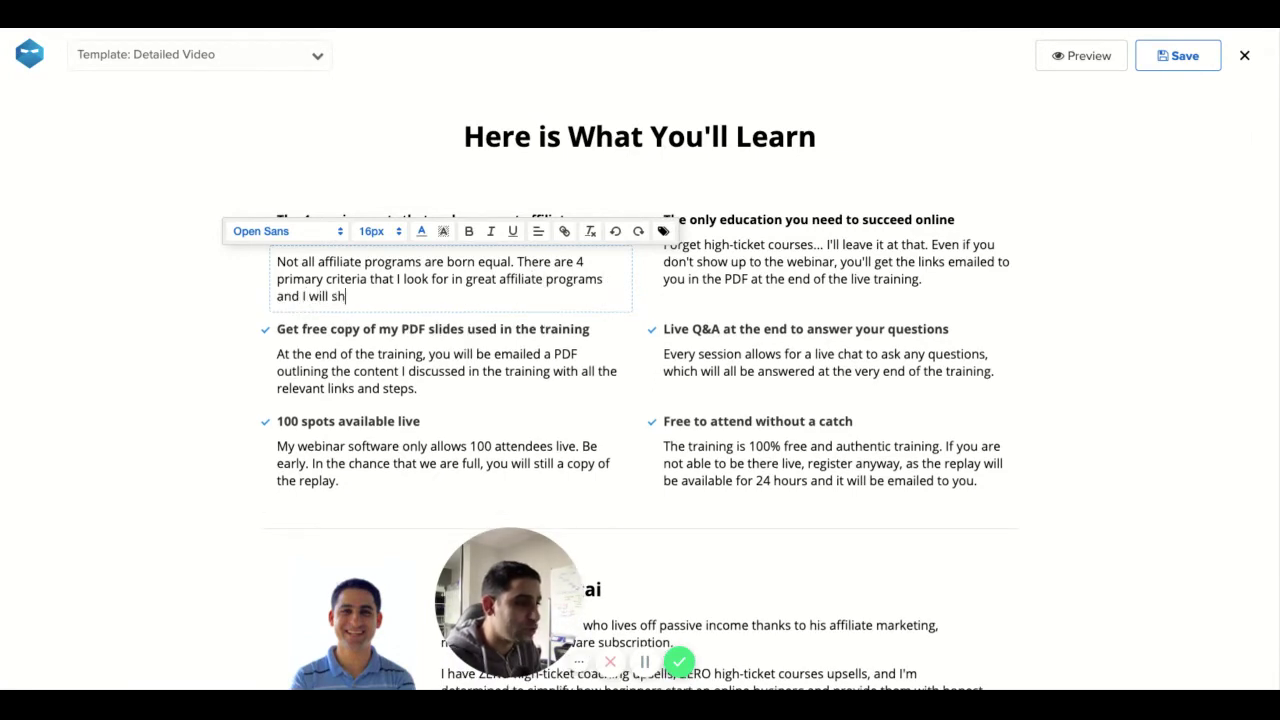
pyautogui.write('are wh')
pyautogui.press('BackSpace')
pyautogui.press('BackSpace')
pyautogui.press('BackSpace')
pyautogui.write('those')
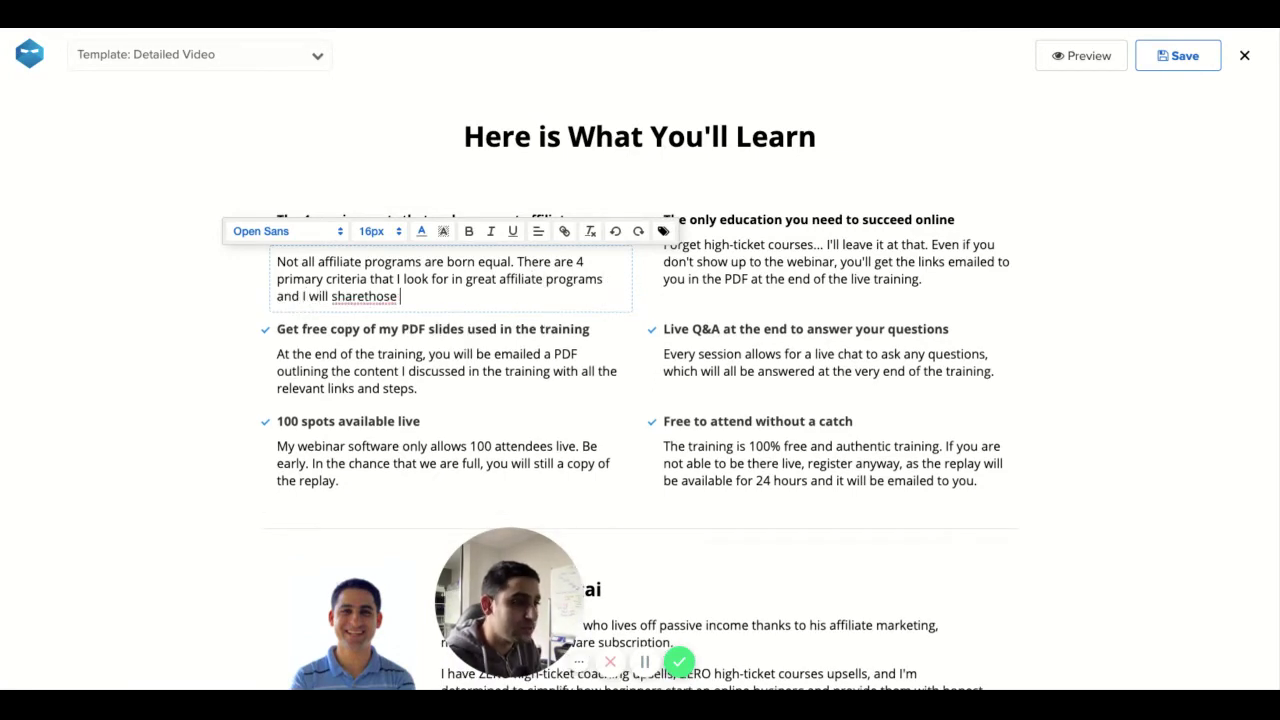
pyautogui.press('BackSpace')
pyautogui.press('BackSpace')
pyautogui.press('BackSpace')
pyautogui.write('those with you.')
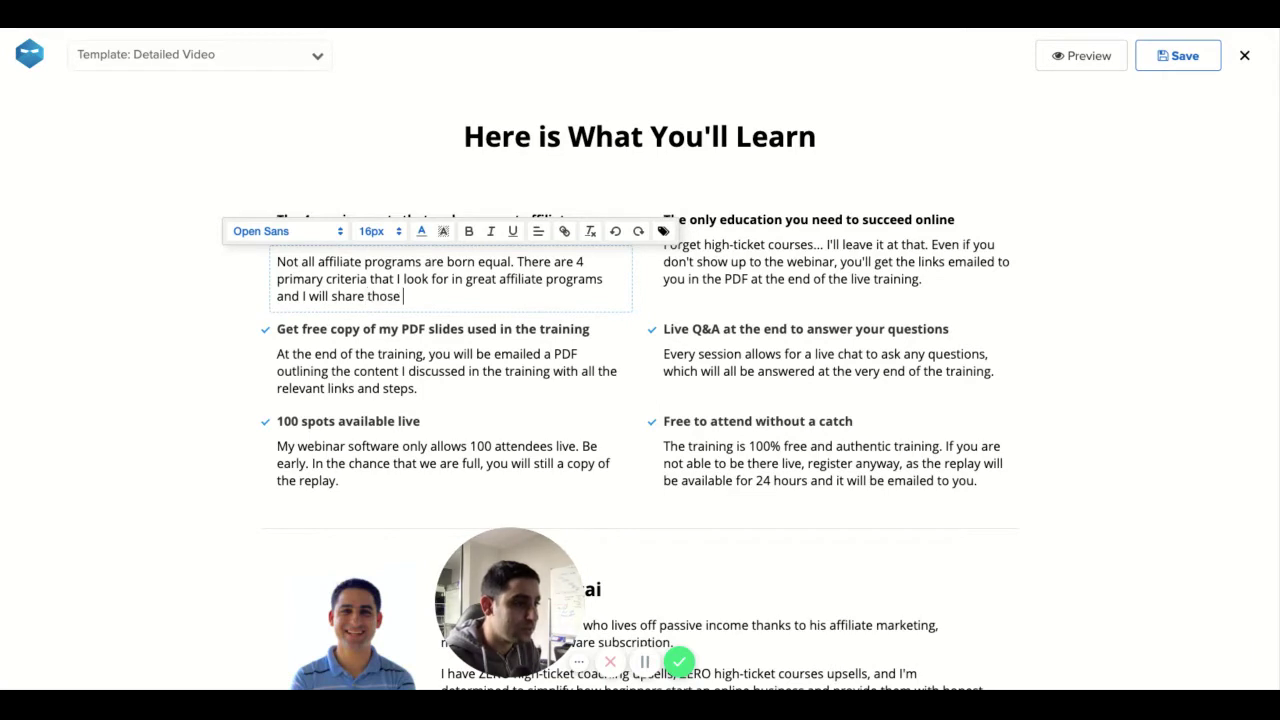
# Step: Change the title "The only education you need to succeed online" to "How to create passive income with affiliate marketing"
pyautogui.click(883, 220)
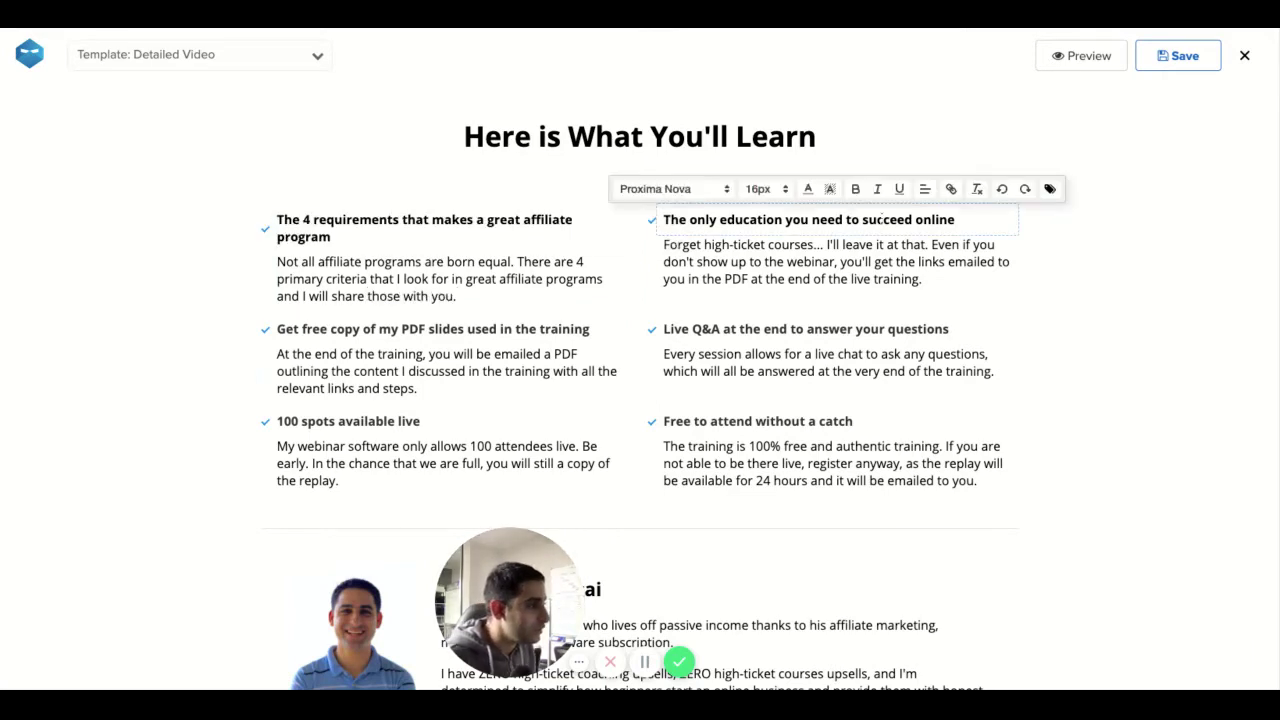
pyautogui.tripleClick(883, 220)
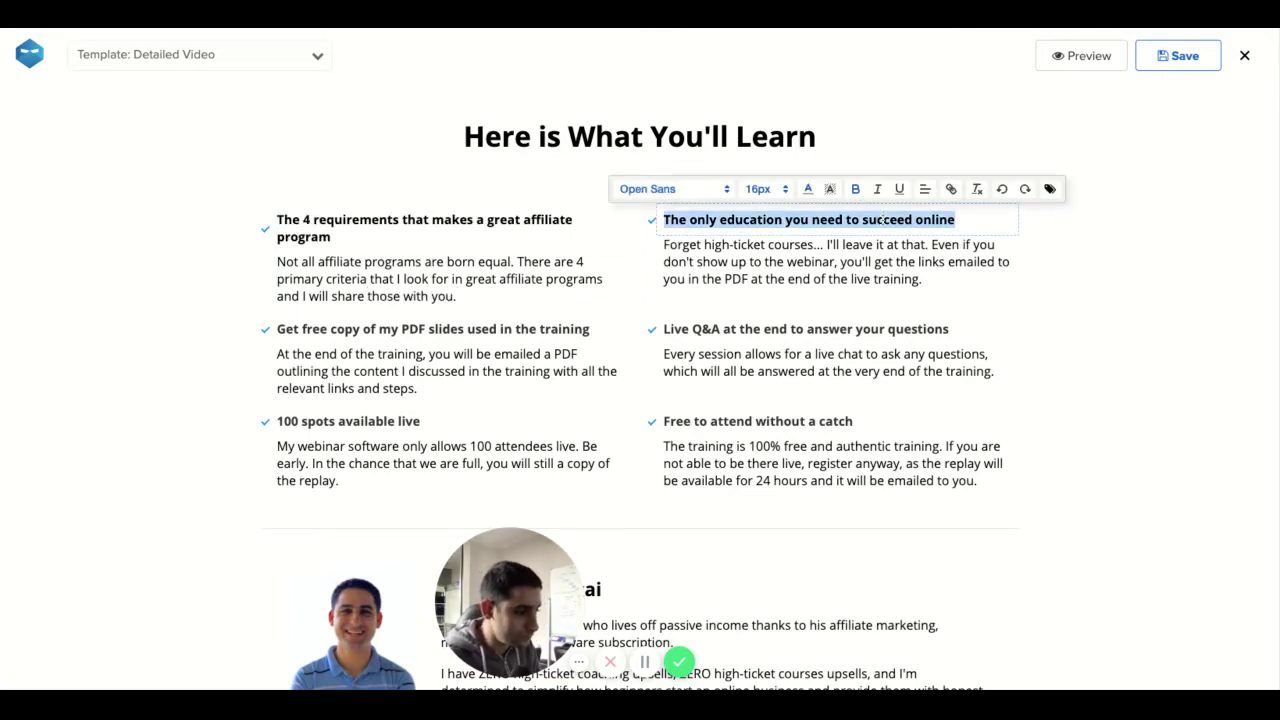
pyautogui.write('How to create aff')
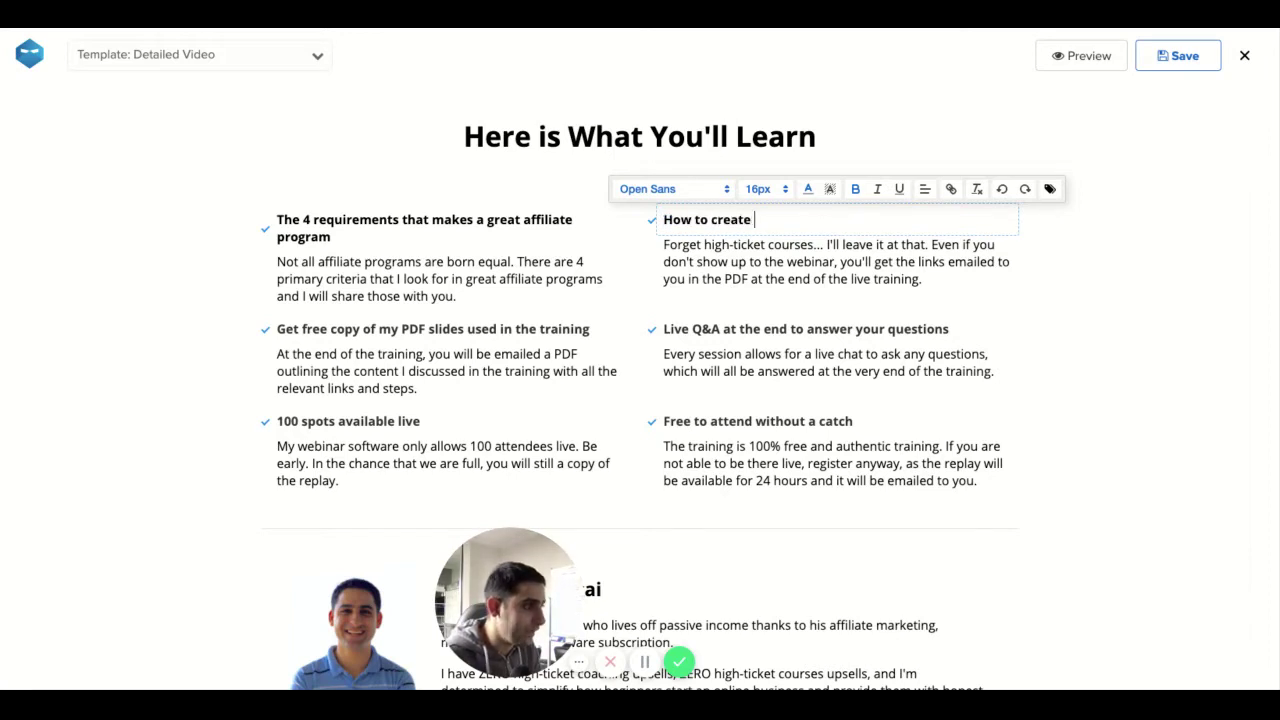
pyautogui.press('BackSpace')
pyautogui.press('BackSpace')
pyautogui.press('BackSpace')
pyautogui.write('passive inc')
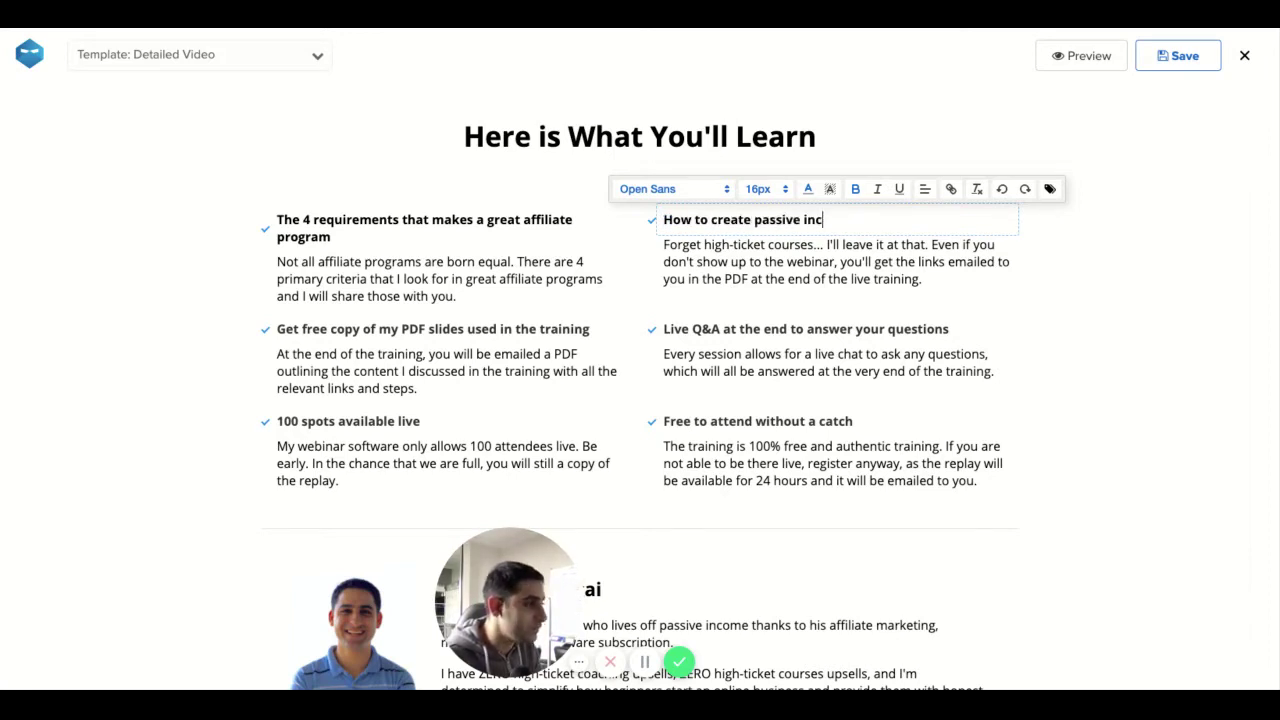
pyautogui.write('ome with affiliate marketing')
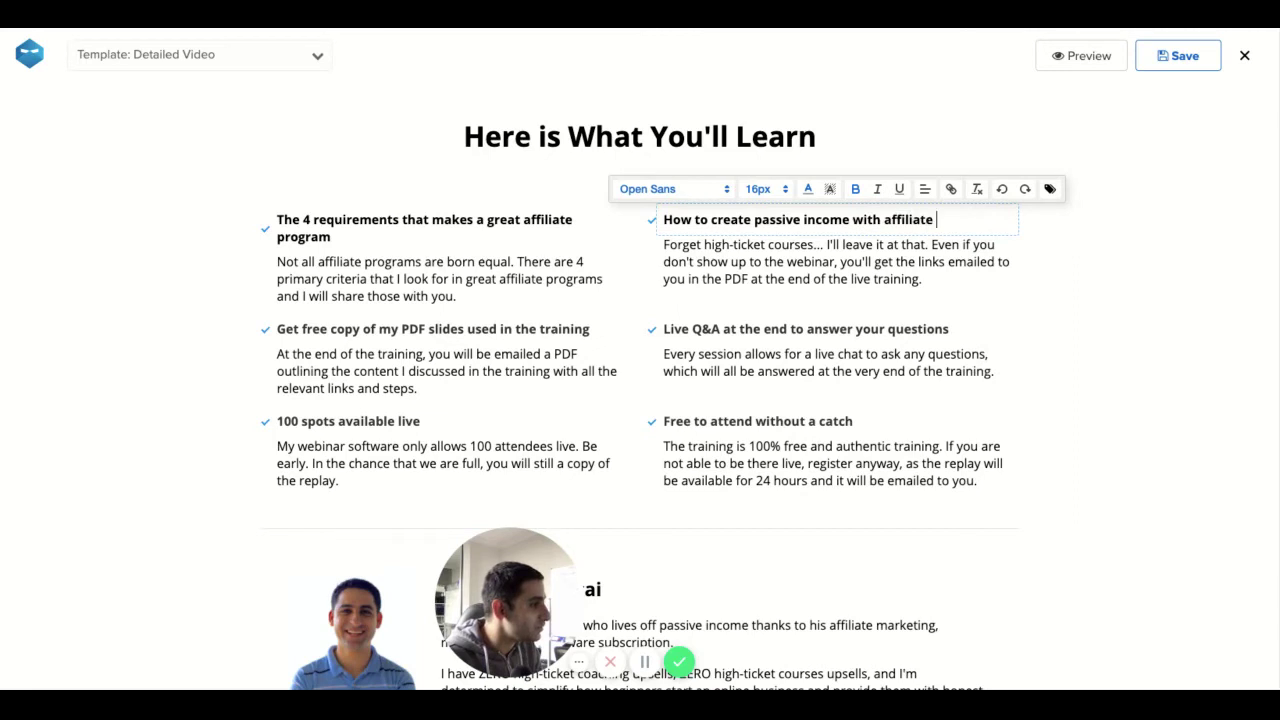
# Step: Replace the second learning point's description with the opening sentence "There are many ways to do affiliate marketing."
pyautogui.tripleClick(899, 260)
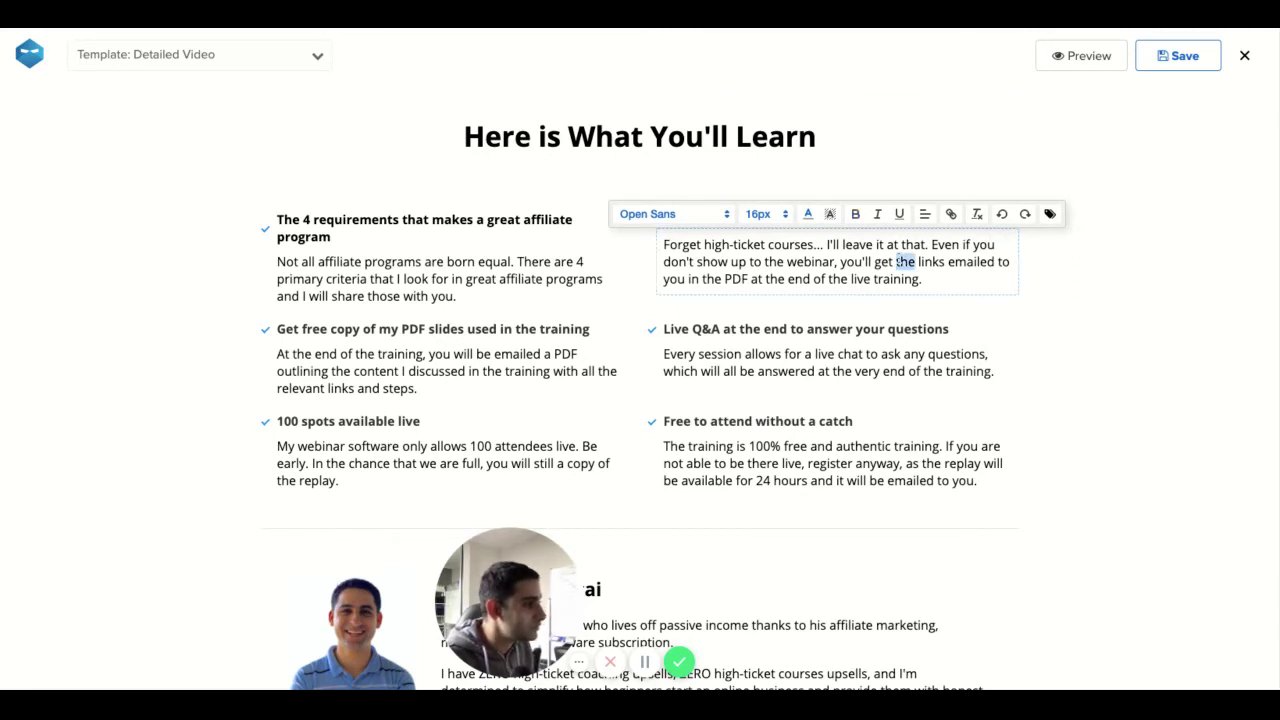
pyautogui.write('There ')
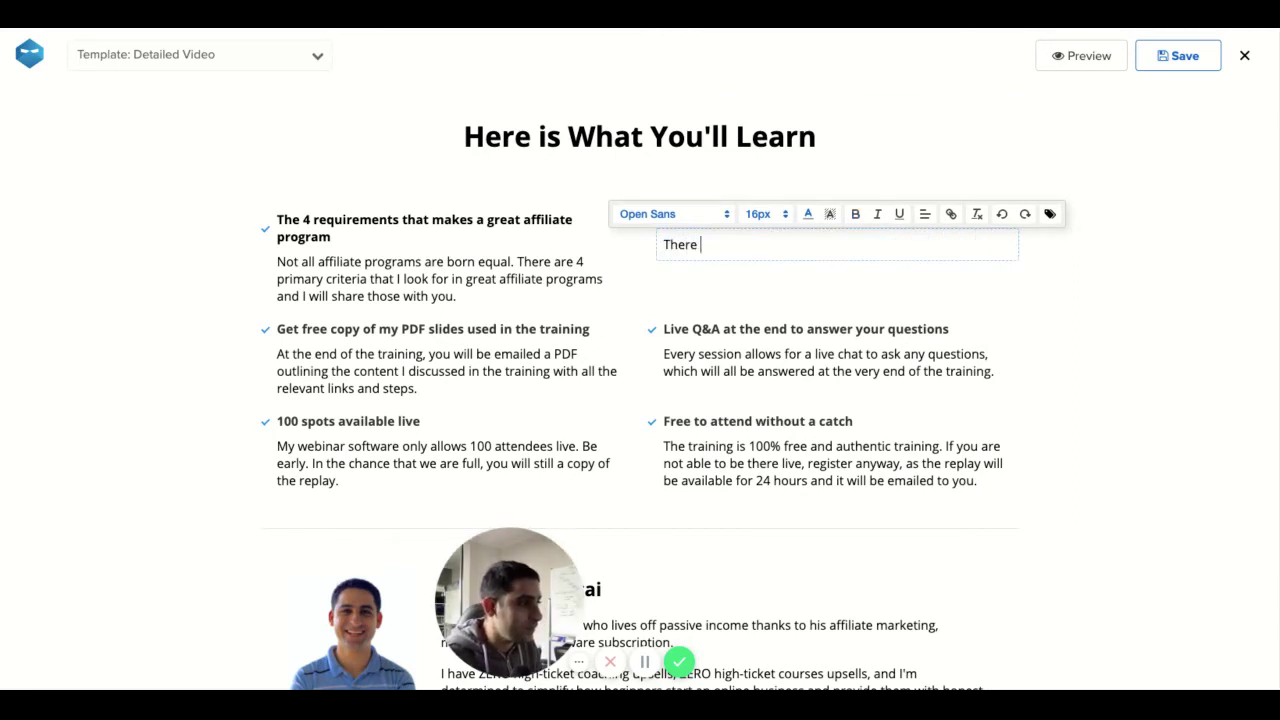
pyautogui.write('are many ways')
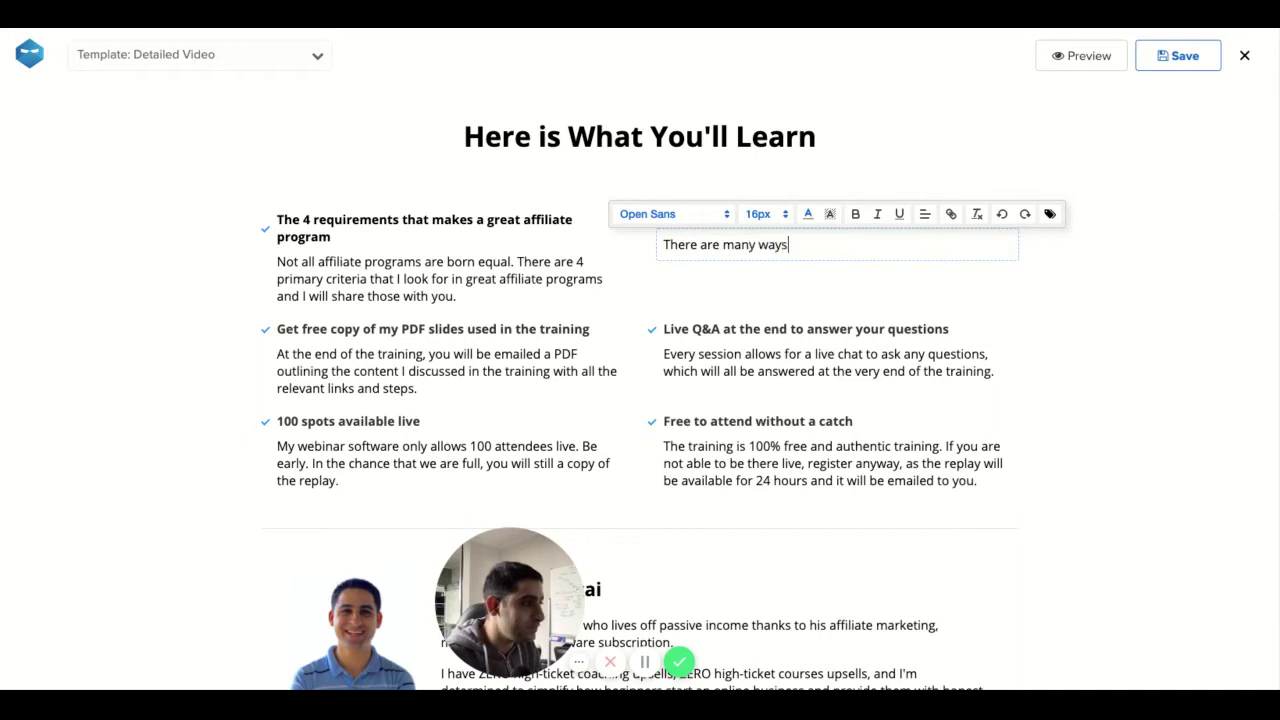
pyautogui.write(' to do affiliate marketing. S')
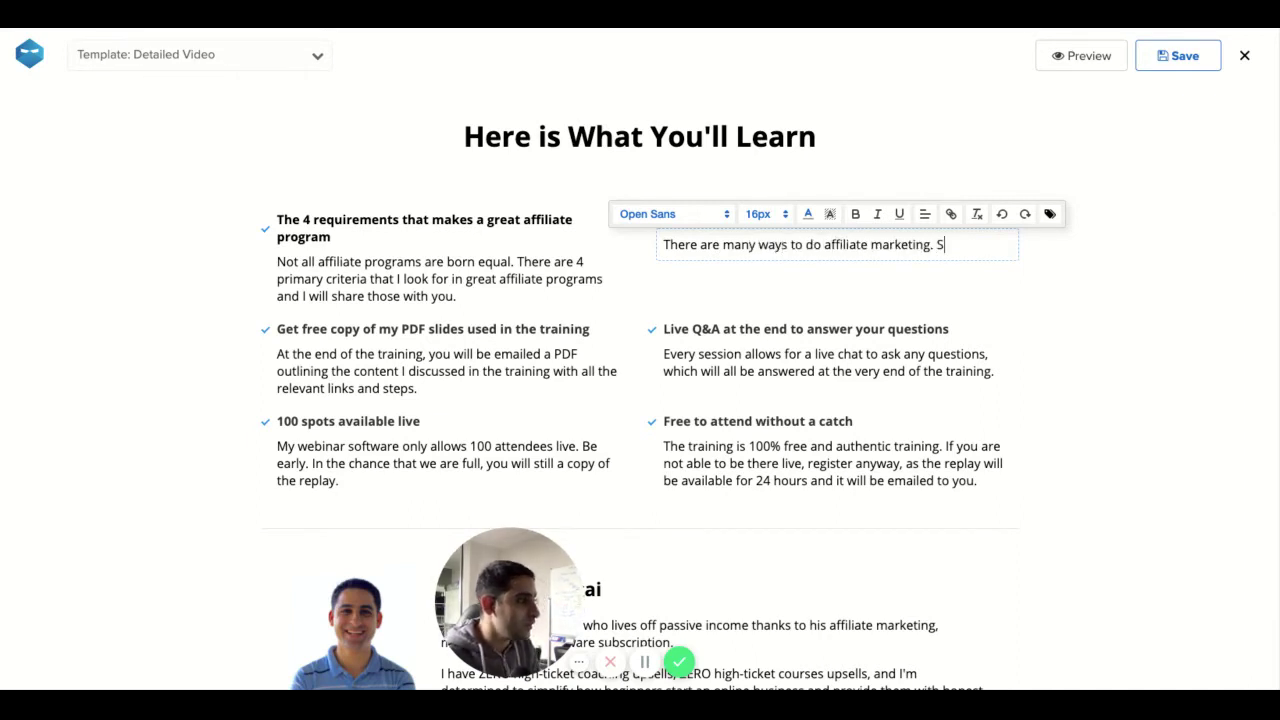
pyautogui.press('BackSpace')
# Step: Continue the second learning point's description with "The best usage I found is to create passive income with it"
pyautogui.write('The best')
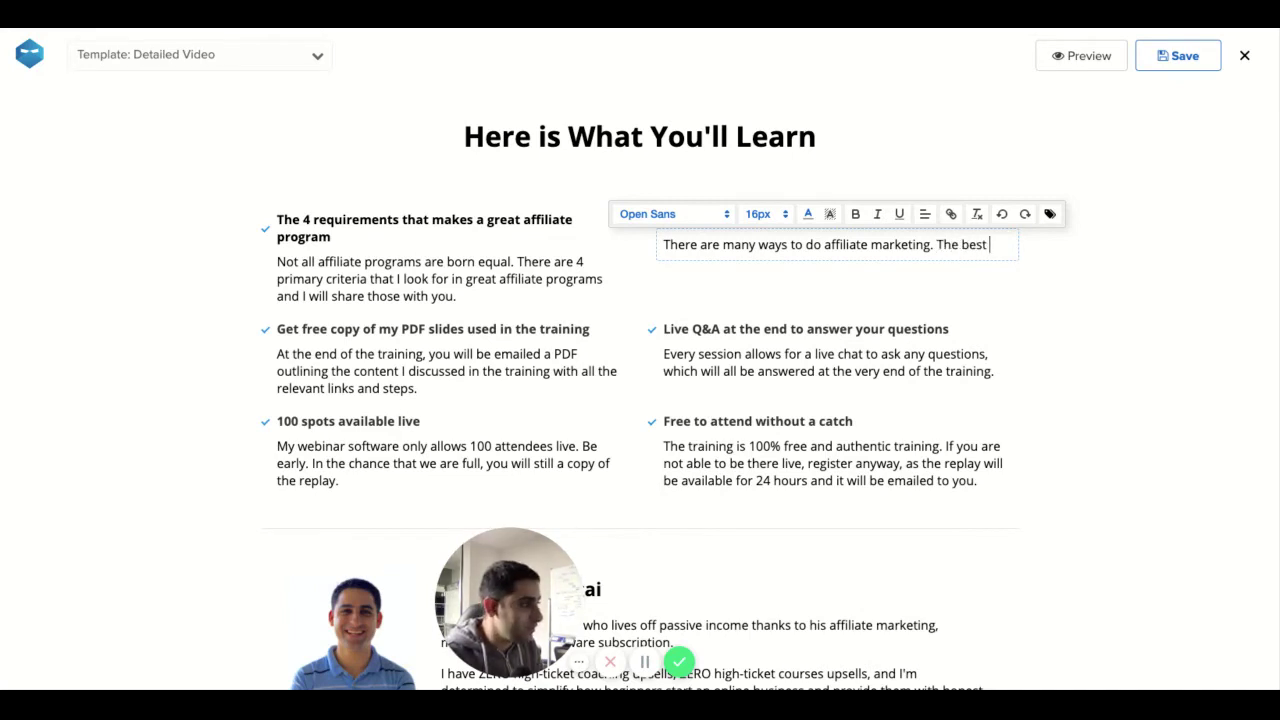
pyautogui.press('BackSpace')
pyautogui.press('BackSpace')
pyautogui.press('BackSpace')
pyautogui.press('BackSpace')
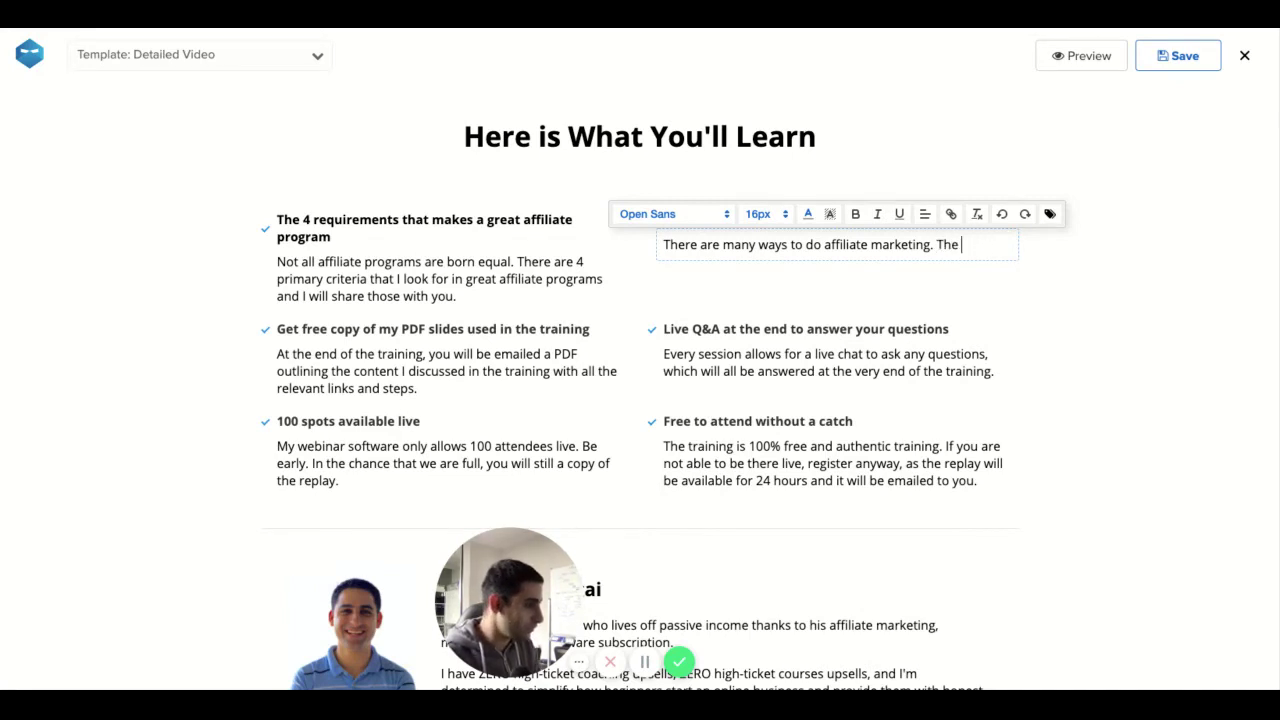
pyautogui.write('he best us')
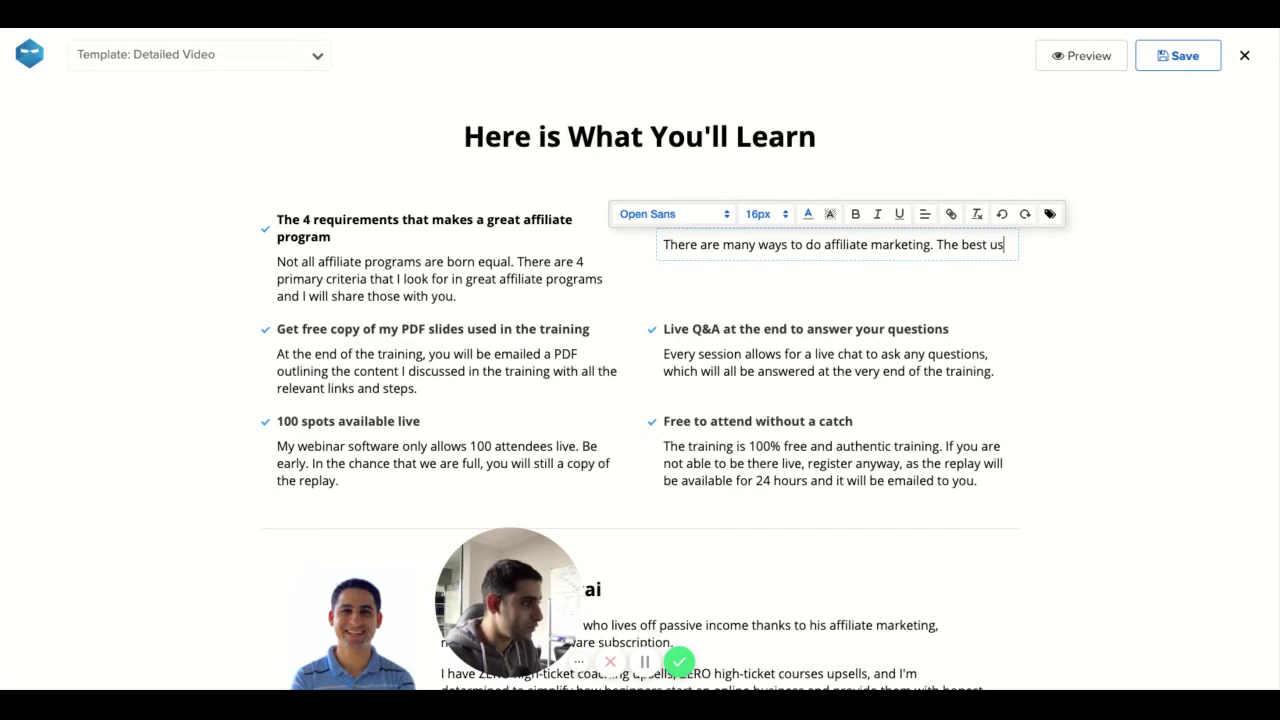
pyautogui.write('age I found is to')
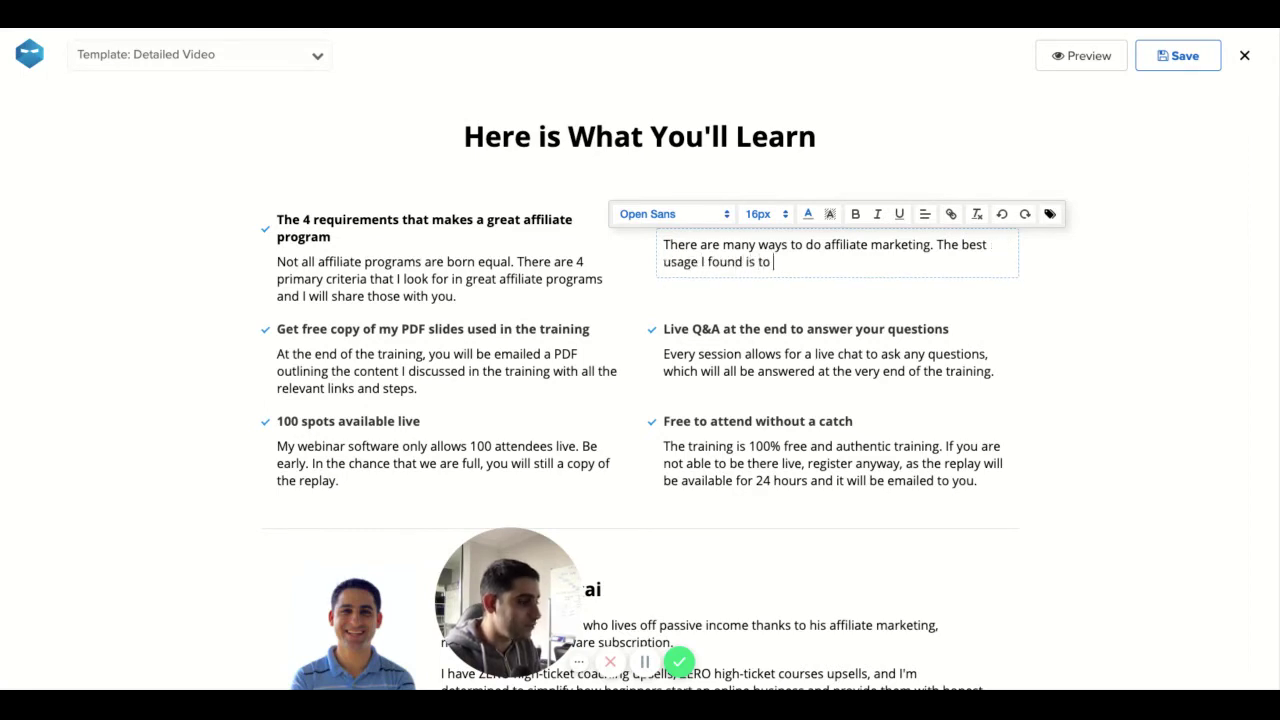
pyautogui.write(' create passive ')
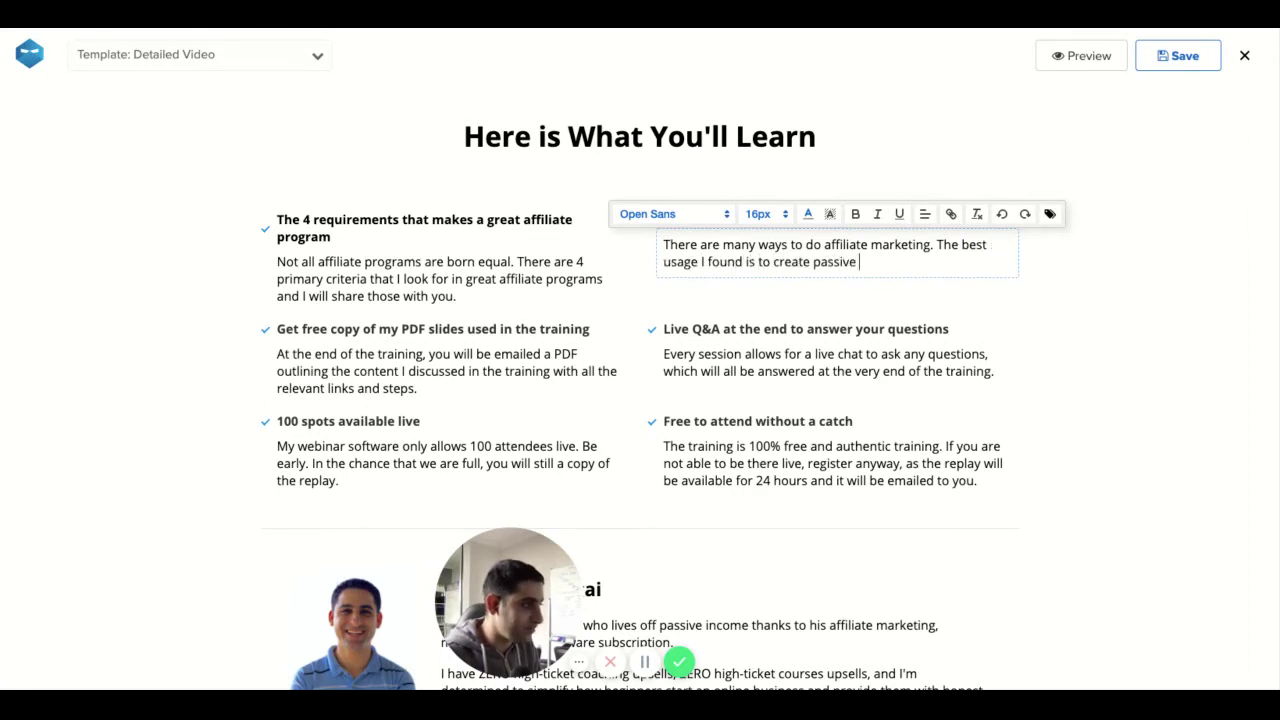
pyautogui.write('income with i')
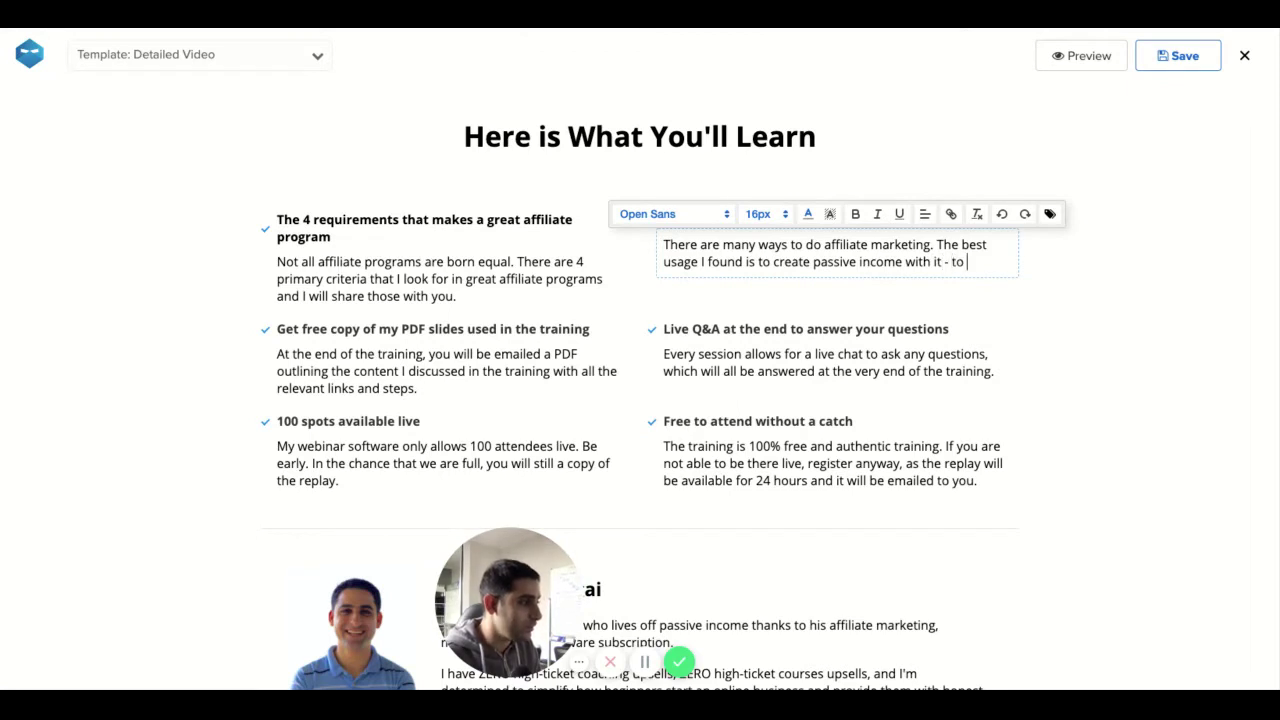
# Step: Finish the second point's description with "- I will share with you my tips and tricks for making that a reality."
pyautogui.write('t - I will sha')
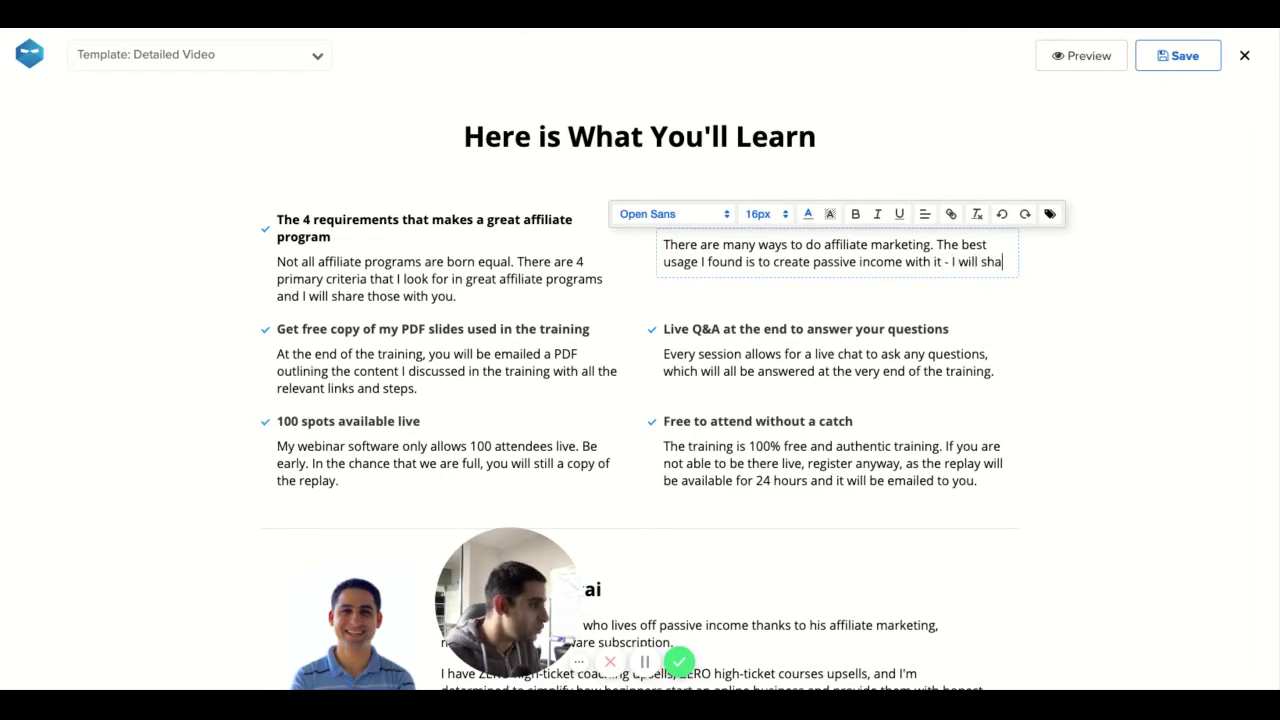
pyautogui.write('re with you my tips')
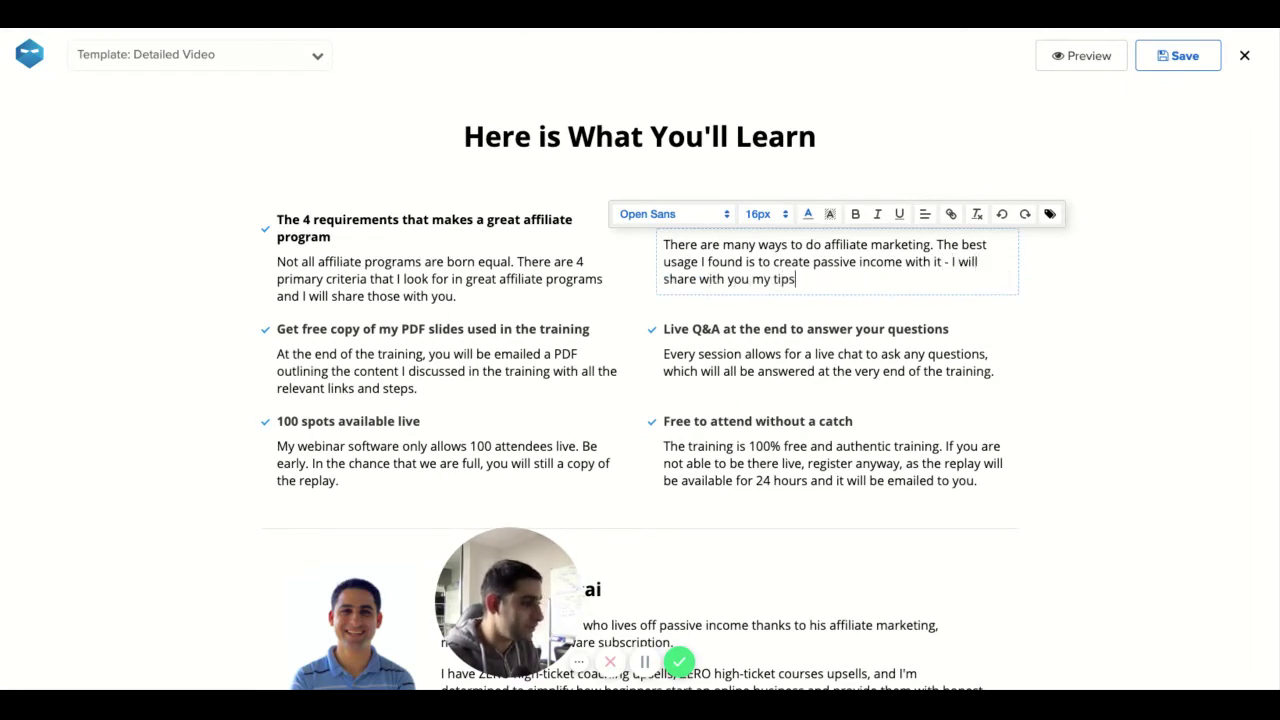
pyautogui.write(' and tricks ')
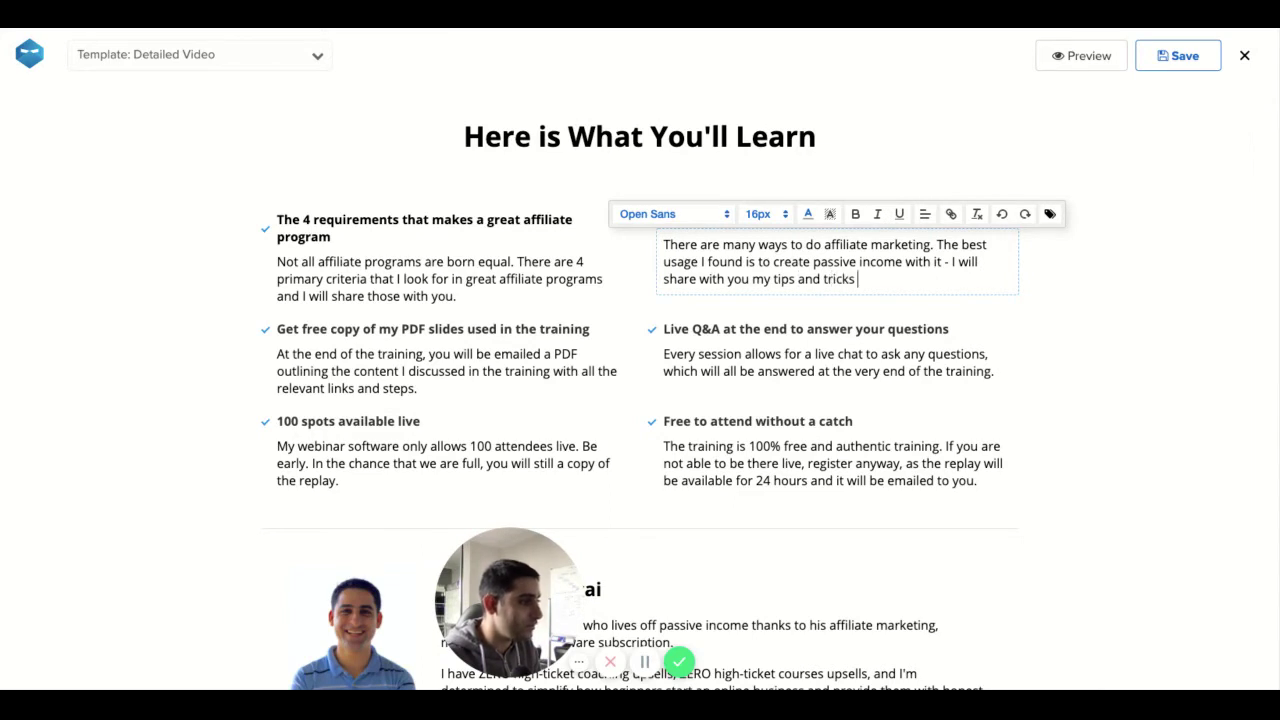
pyautogui.write('for making that a reality.')
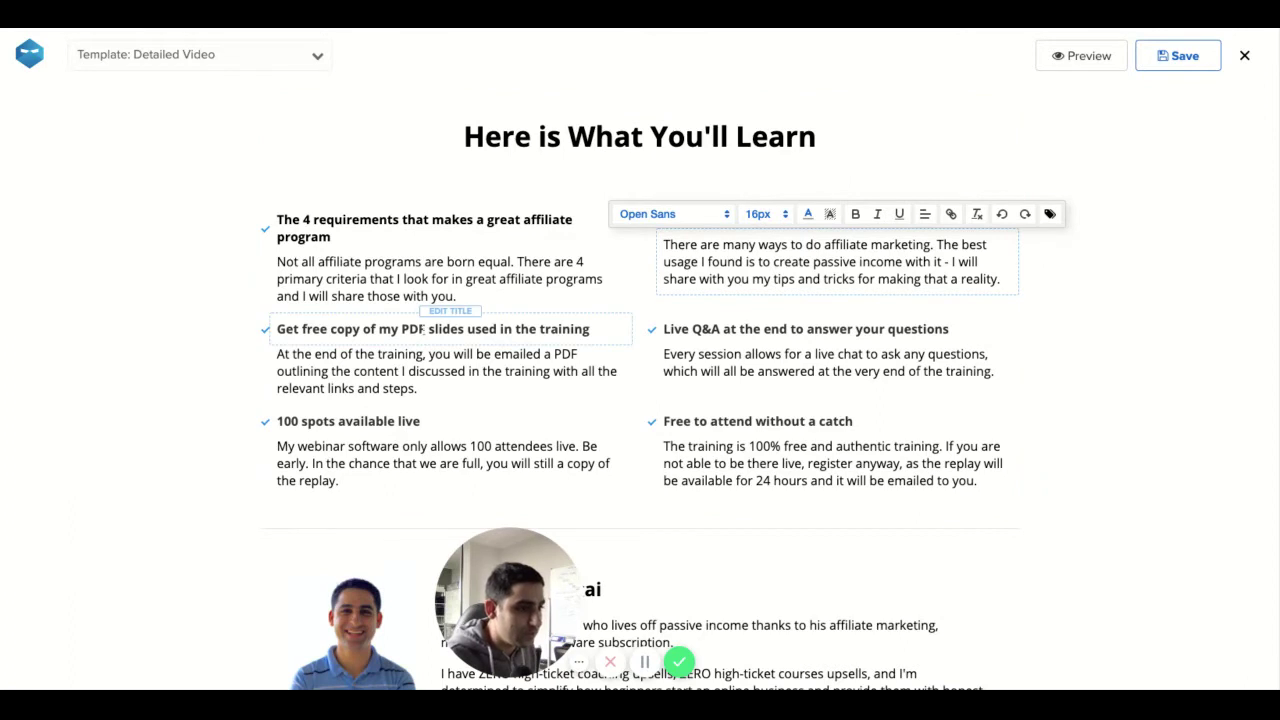
# Step: Review the remaining learning points, then preview the registration page and check it down to its end
pyautogui.click(427, 329)
pyautogui.click(455, 370)
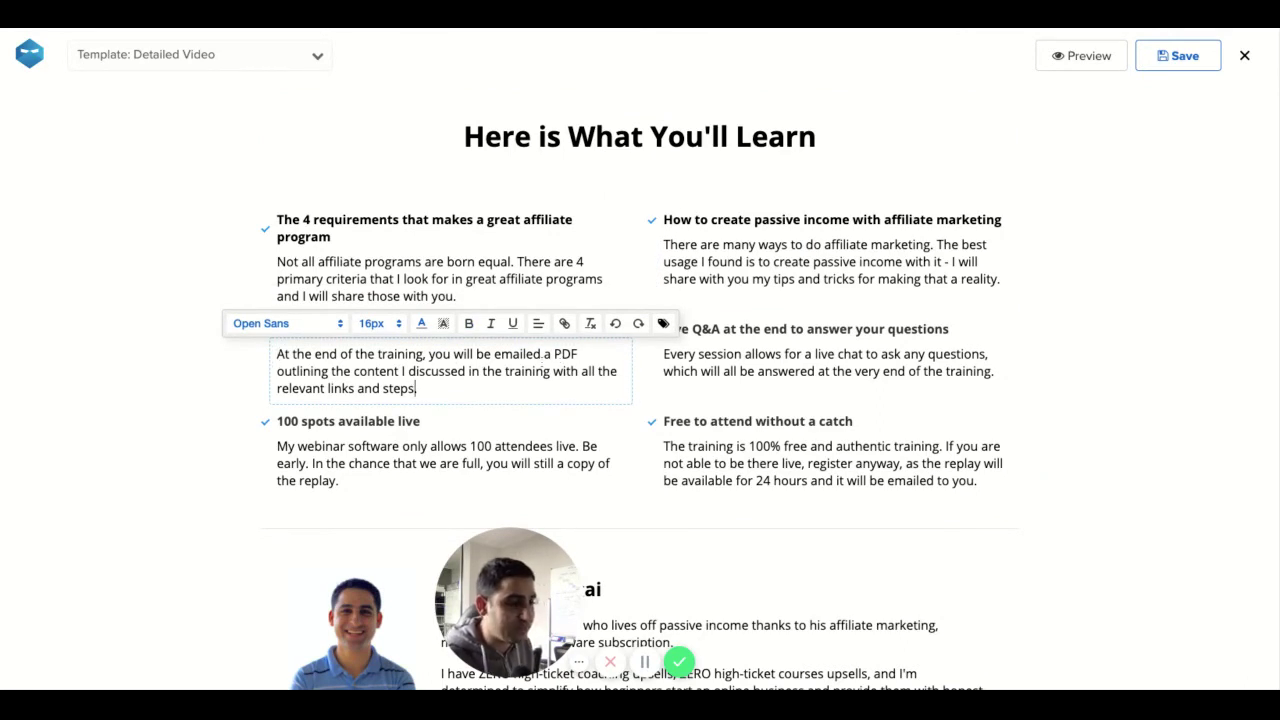
pyautogui.write('.')
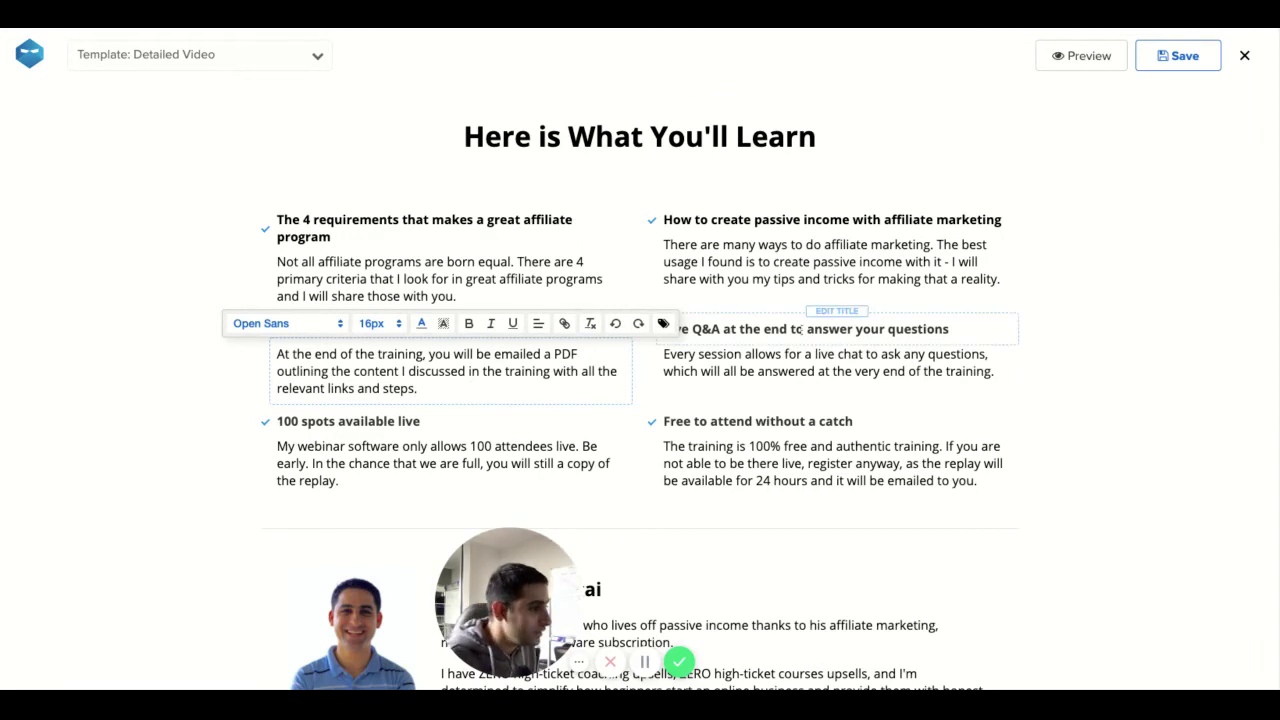
pyautogui.click(802, 329)
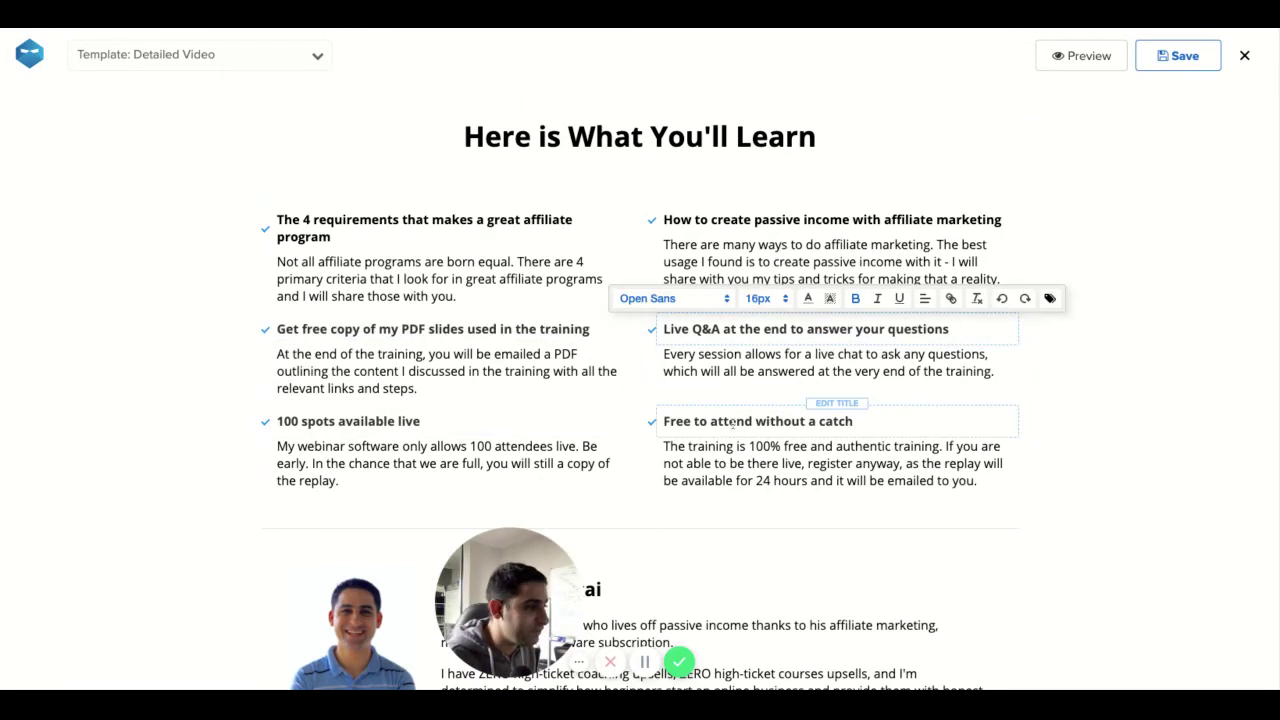
pyautogui.scroll(7, 770, 445)
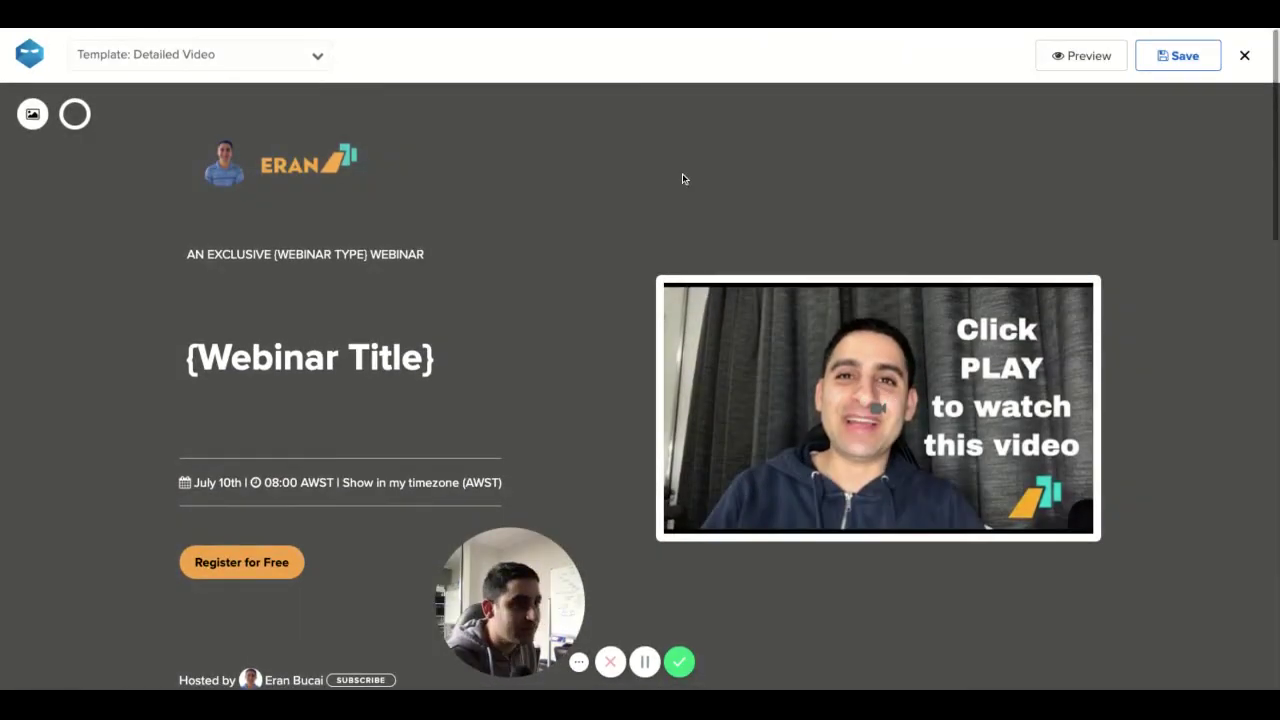
pyautogui.click(1080, 52)
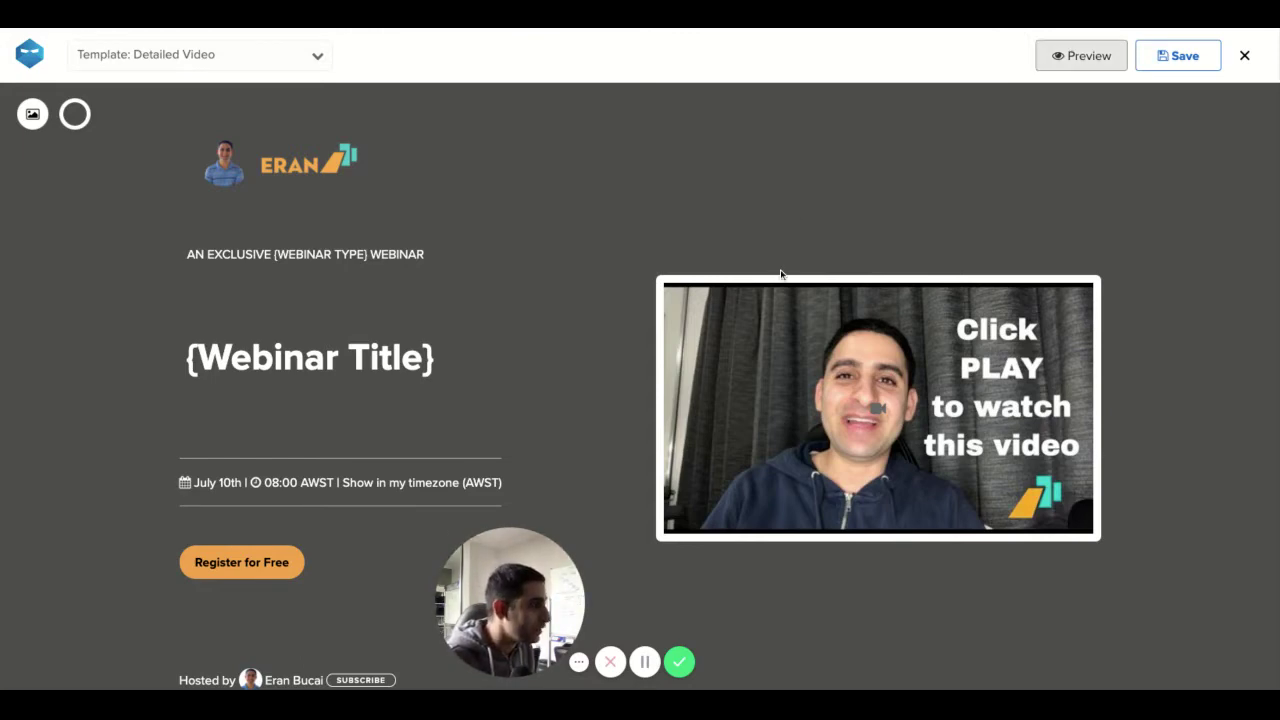
pyautogui.scroll(-2, 781, 273)
pyautogui.scroll(-10, 1070, 183)
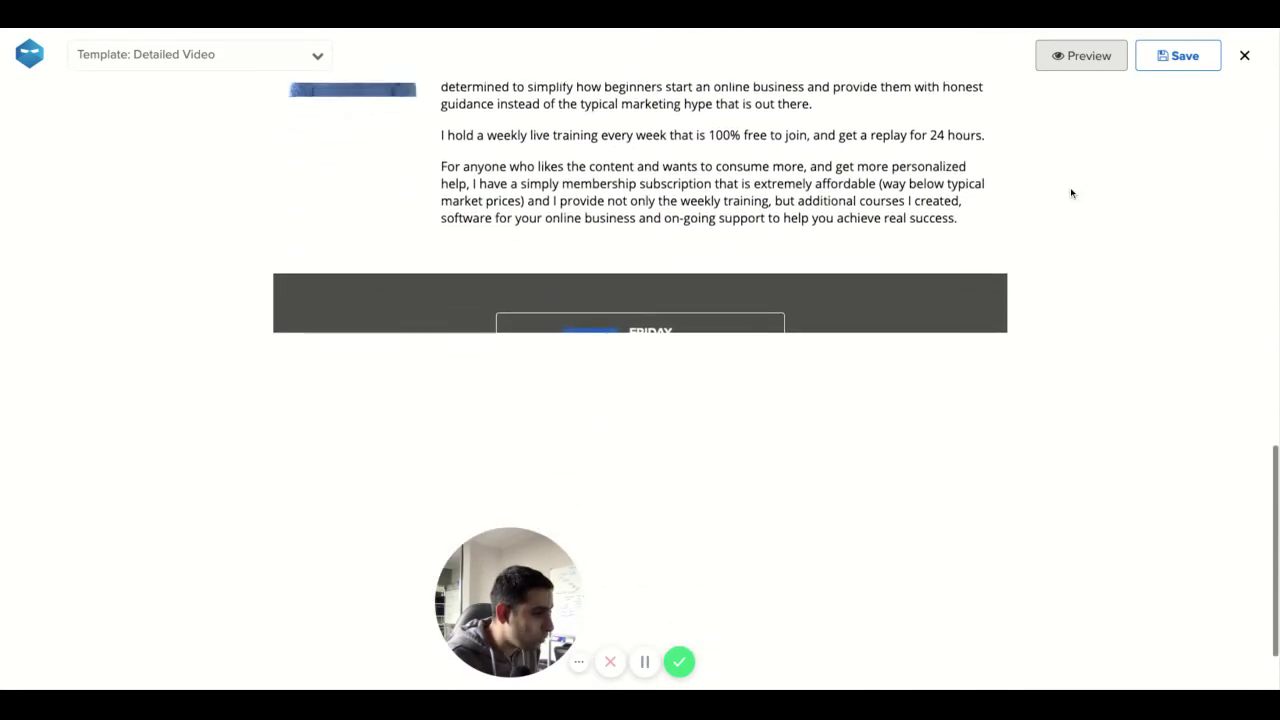
# Step: Save the registration page changes without creating a template copy or a new default, and close the page editor
pyautogui.click(1161, 58)
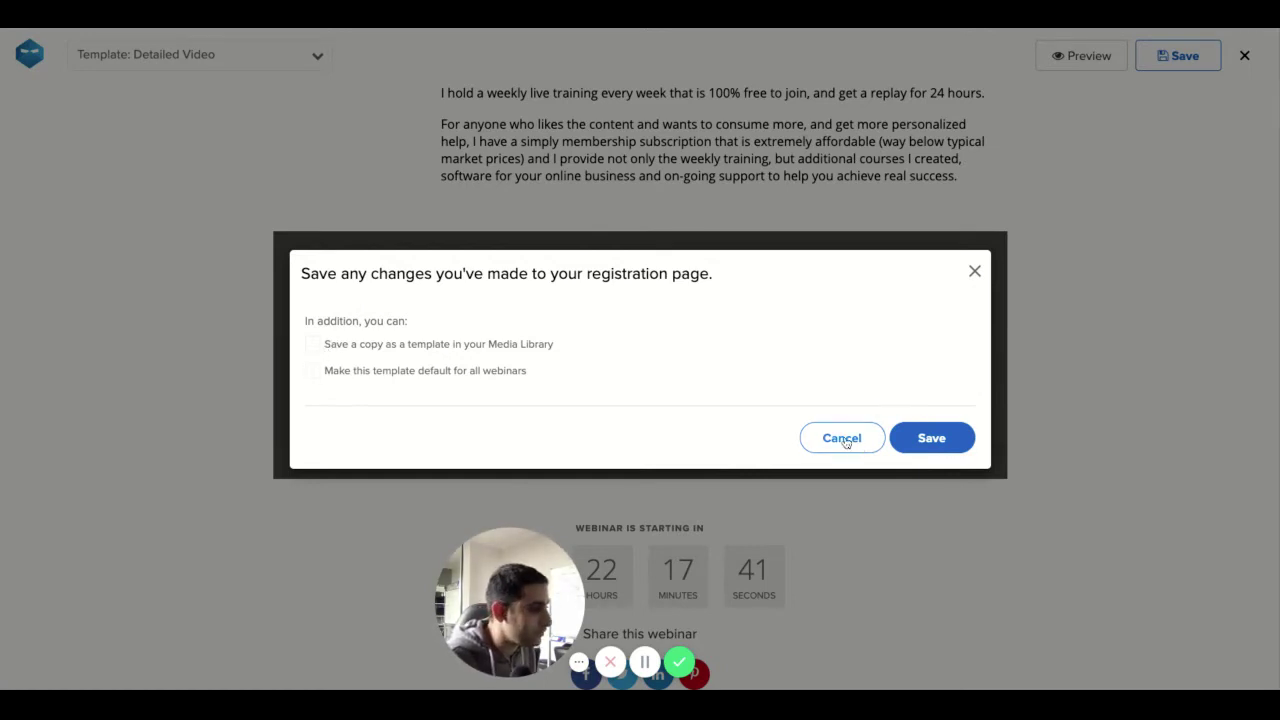
pyautogui.click(943, 437)
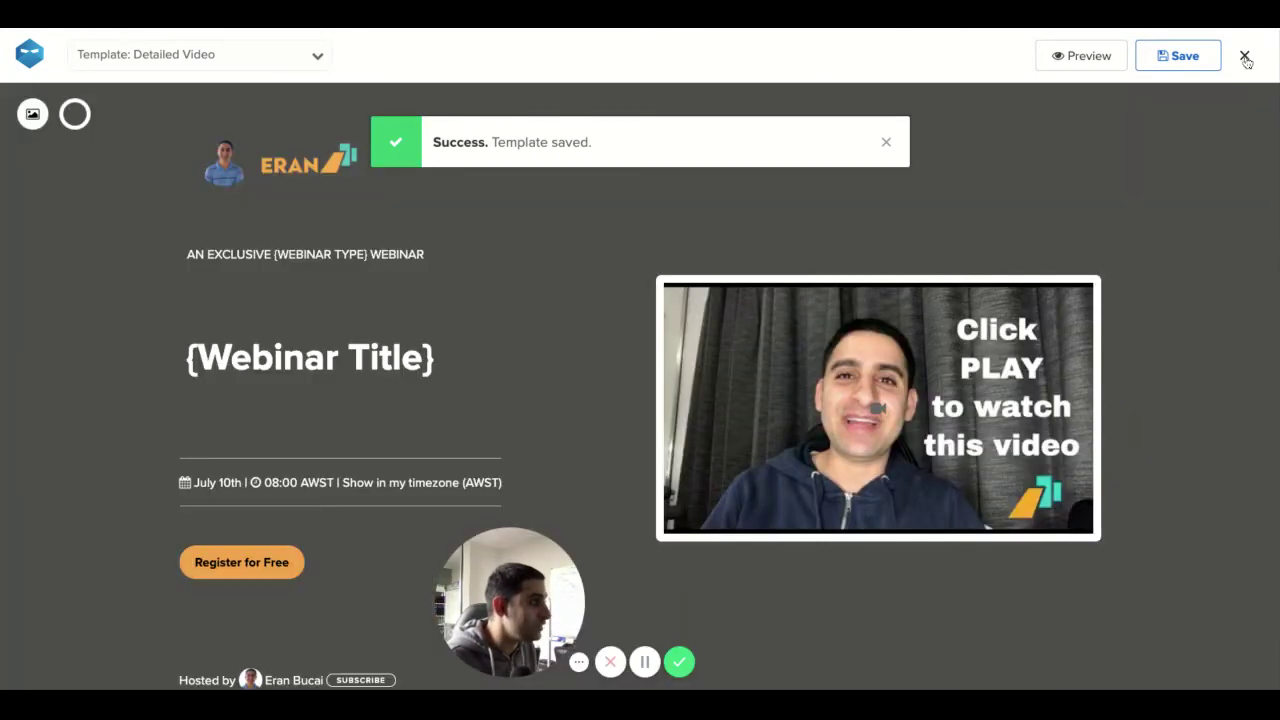
pyautogui.click(1245, 57)
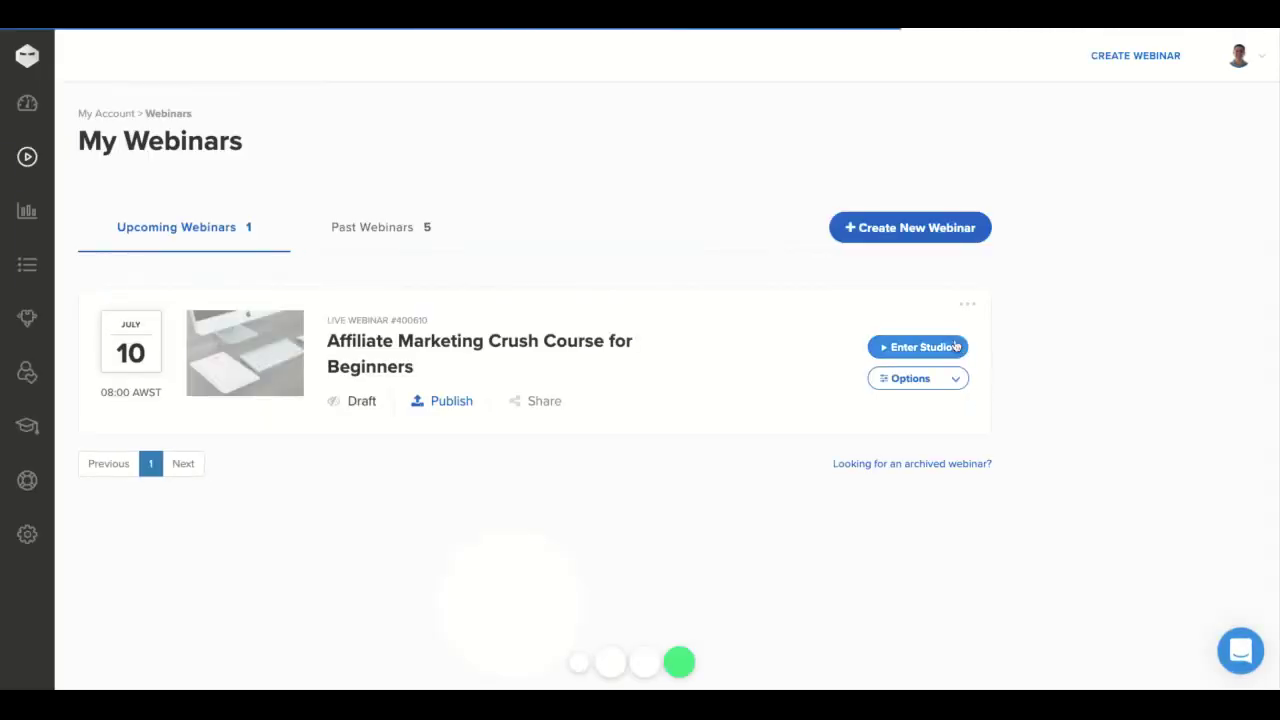
# Step: Open the thank you page template of the Affiliate Marketing Crush Course for Beginners webinar and preview it
pyautogui.click(955, 378)
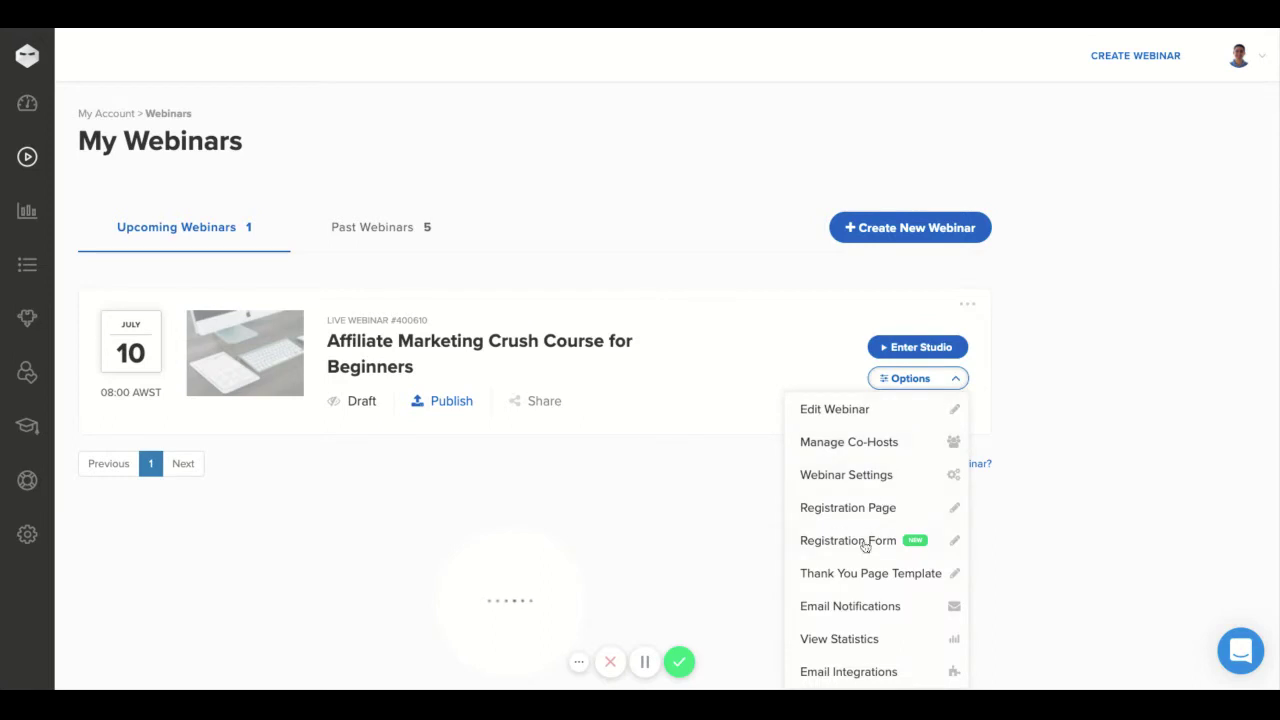
pyautogui.click(862, 577)
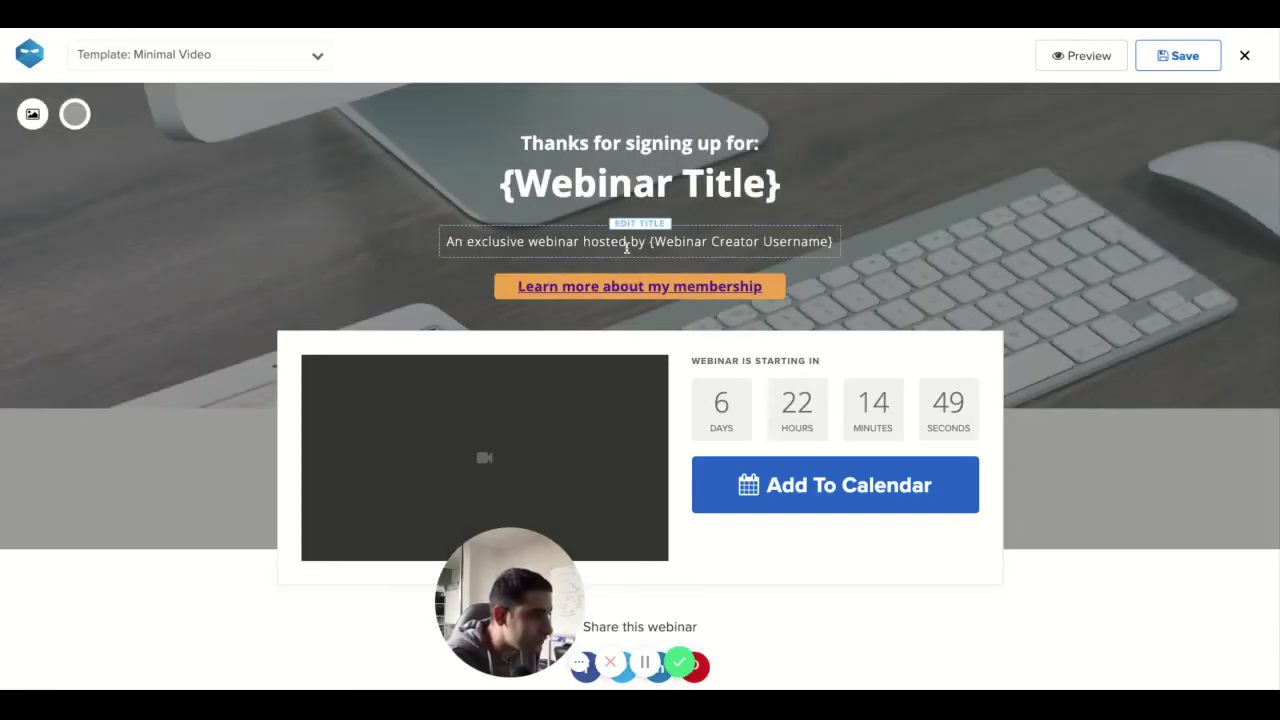
pyautogui.scroll(-1, 757, 407)
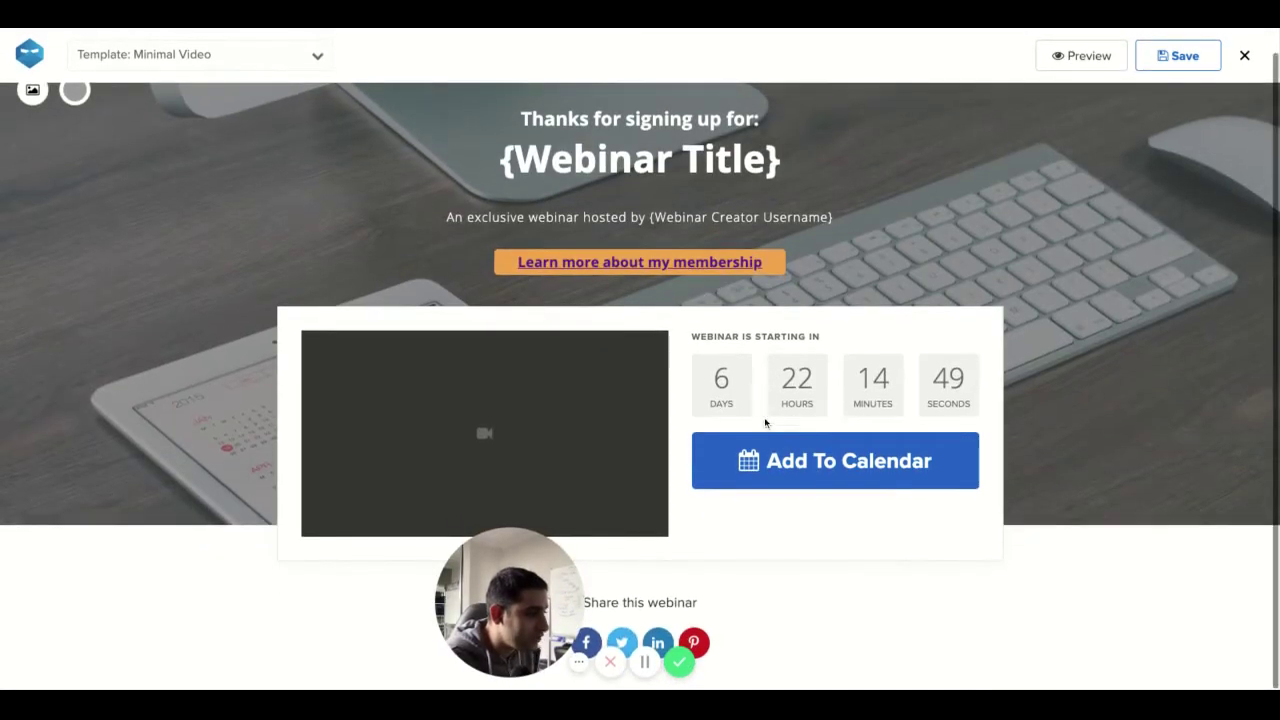
pyautogui.click(1102, 62)
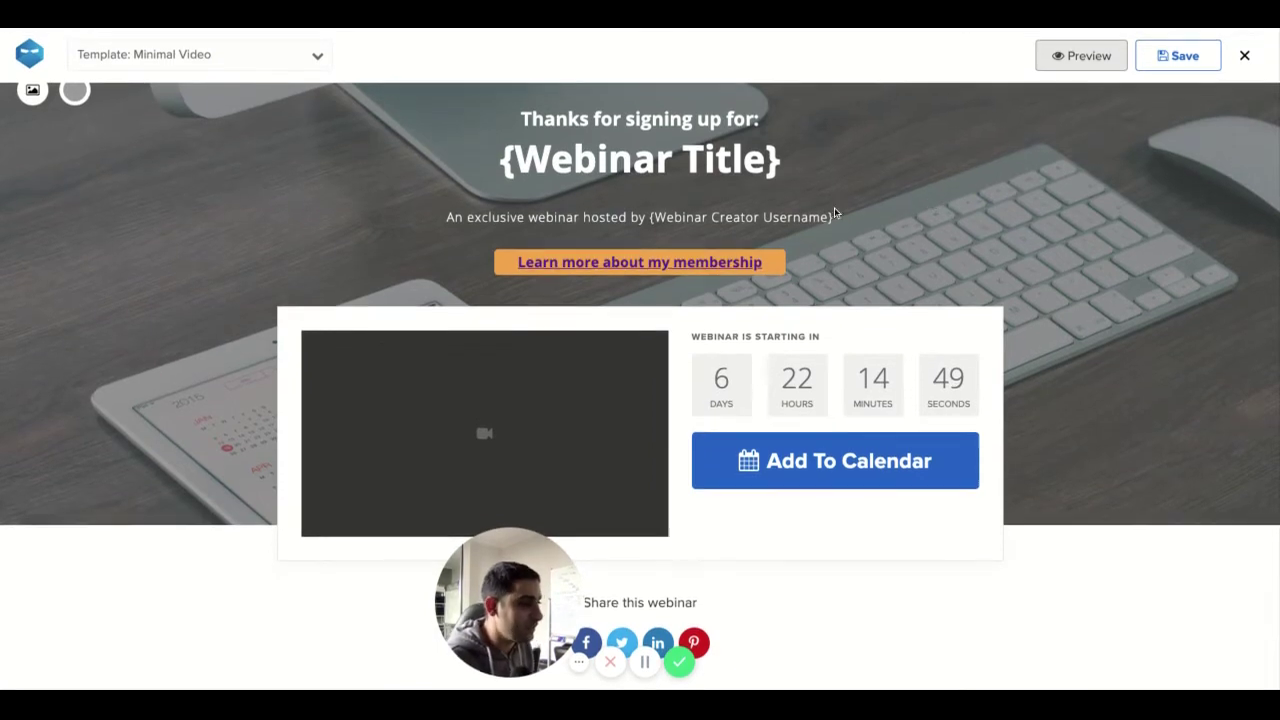
# Step: Add the library video "Webinar thank you page" to the thank you page's empty video area
pyautogui.click(484, 433)
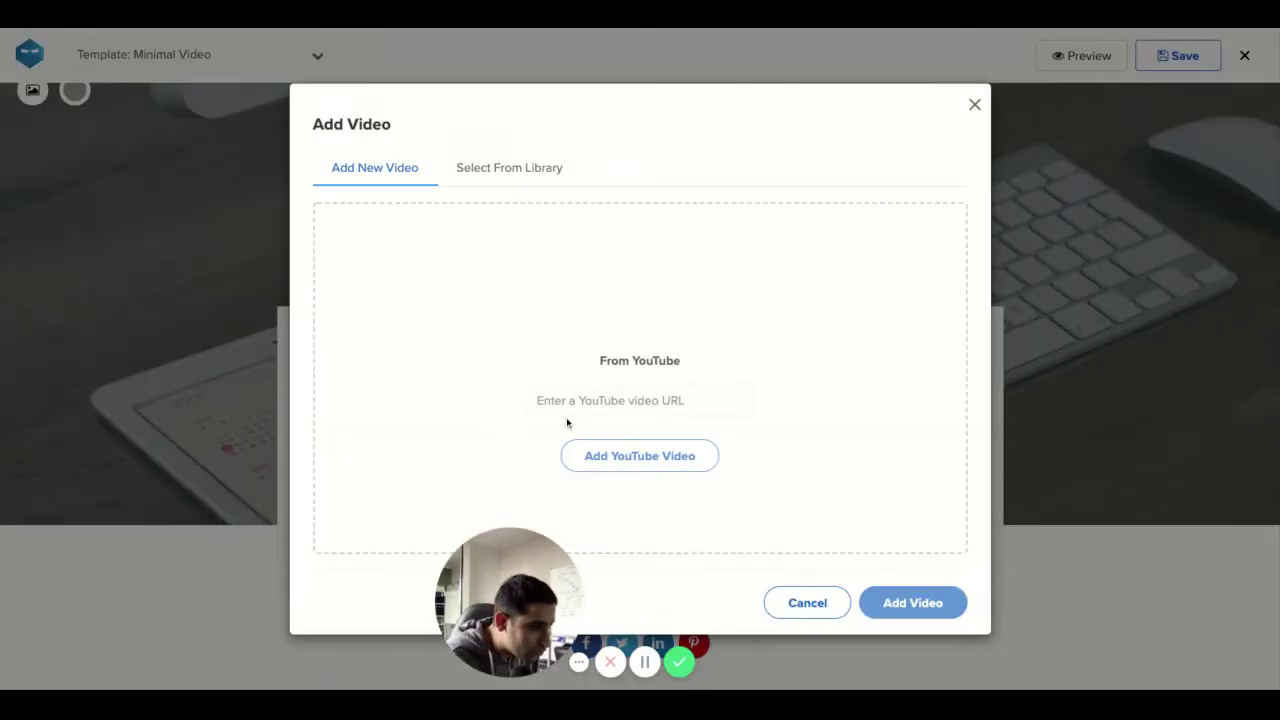
pyautogui.click(520, 168)
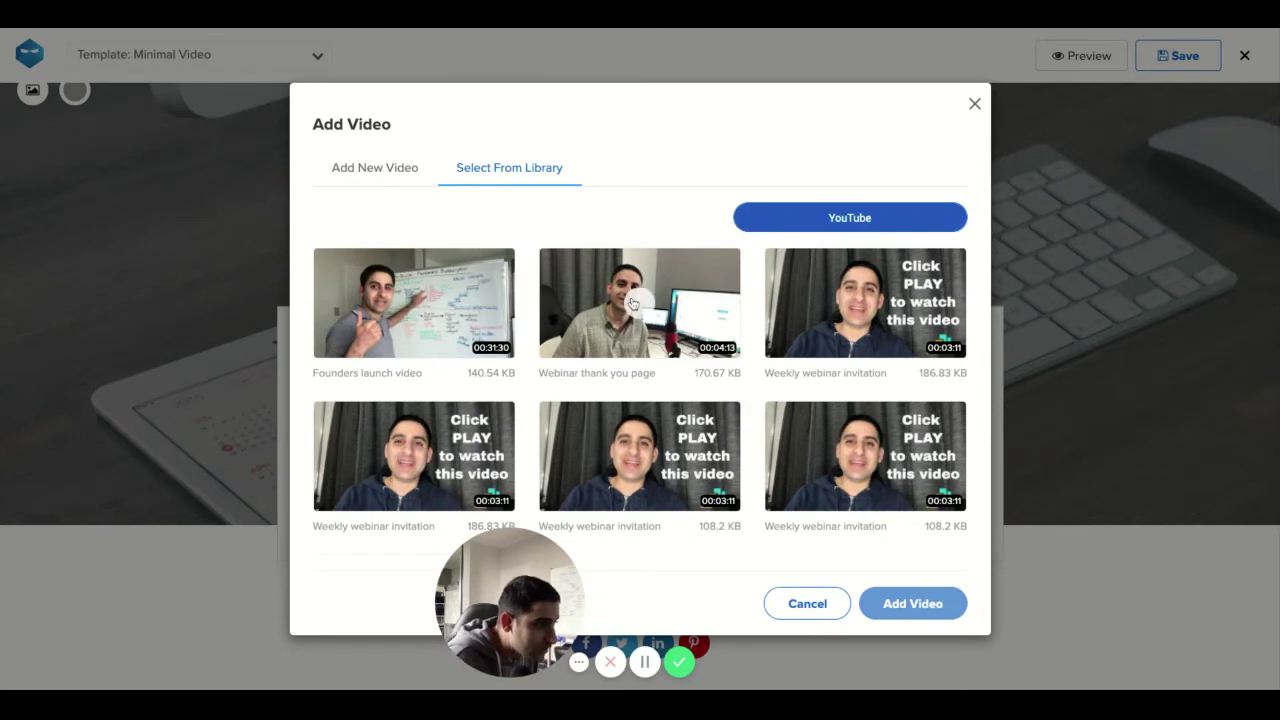
pyautogui.click(591, 301)
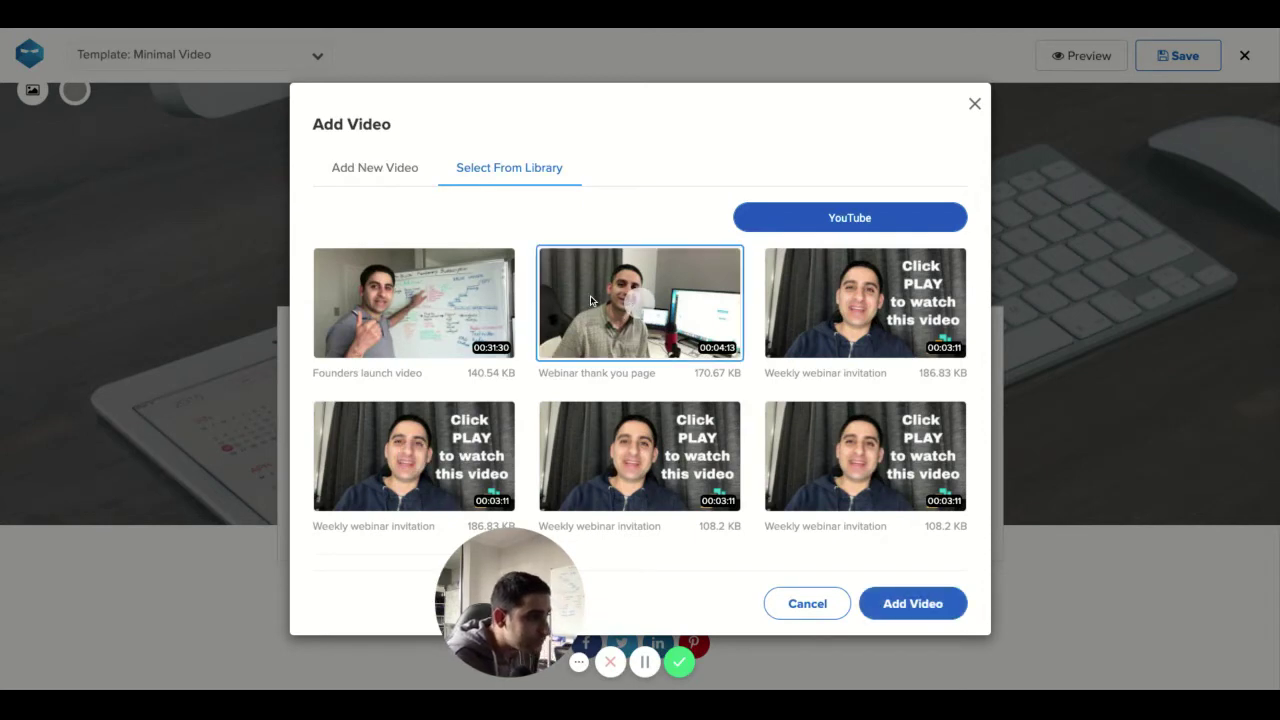
pyautogui.click(920, 608)
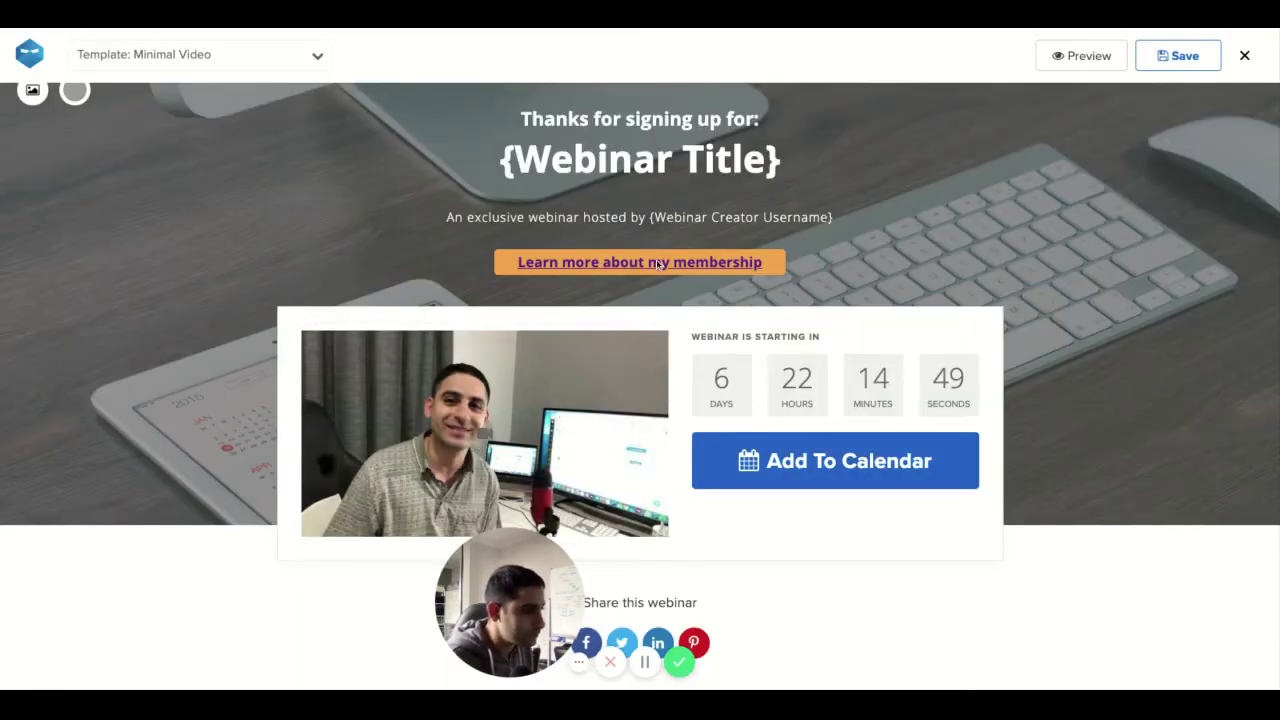
# Step: Save the thank you page without creating a template copy or a new default, and close its editor
pyautogui.click(1175, 56)
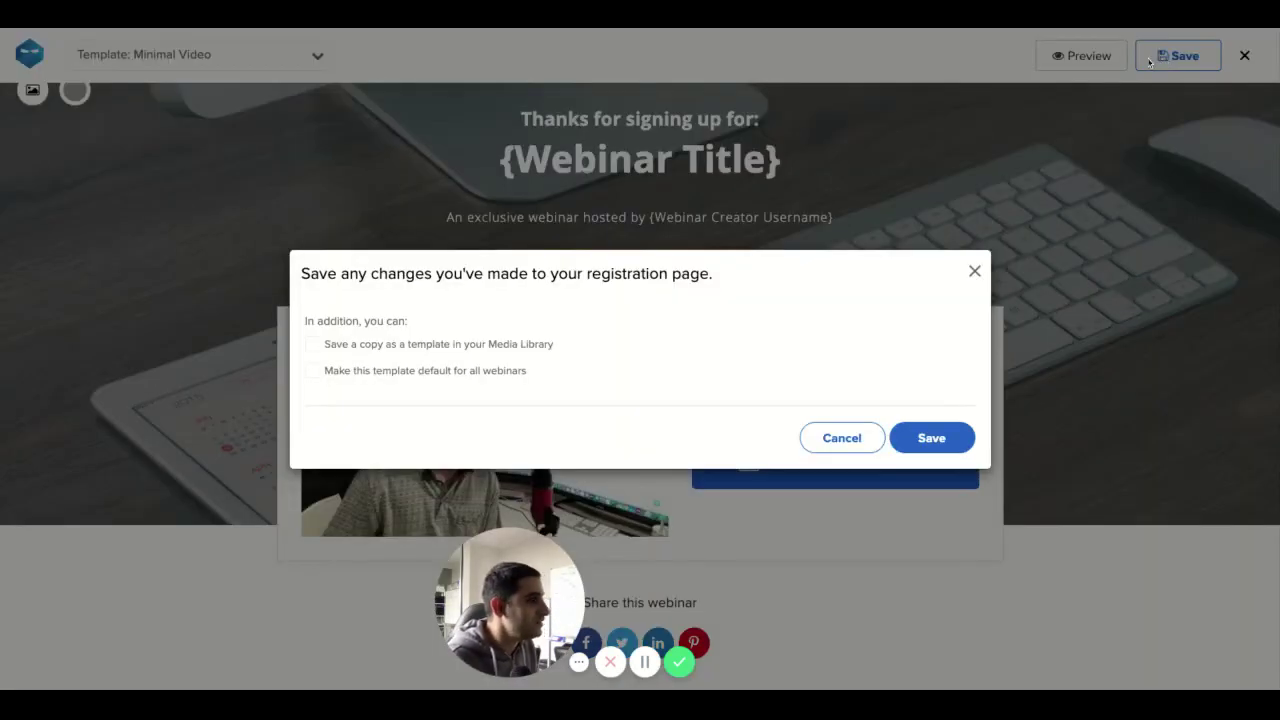
pyautogui.click(928, 440)
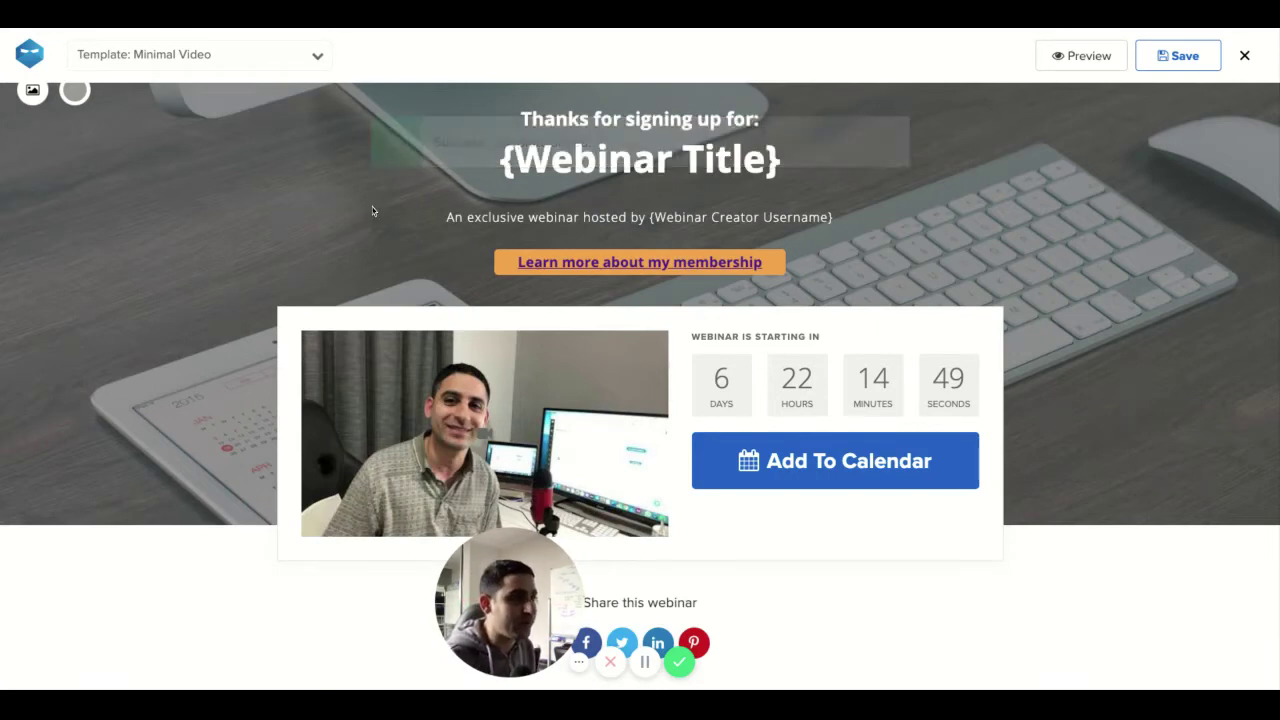
pyautogui.click(1243, 56)
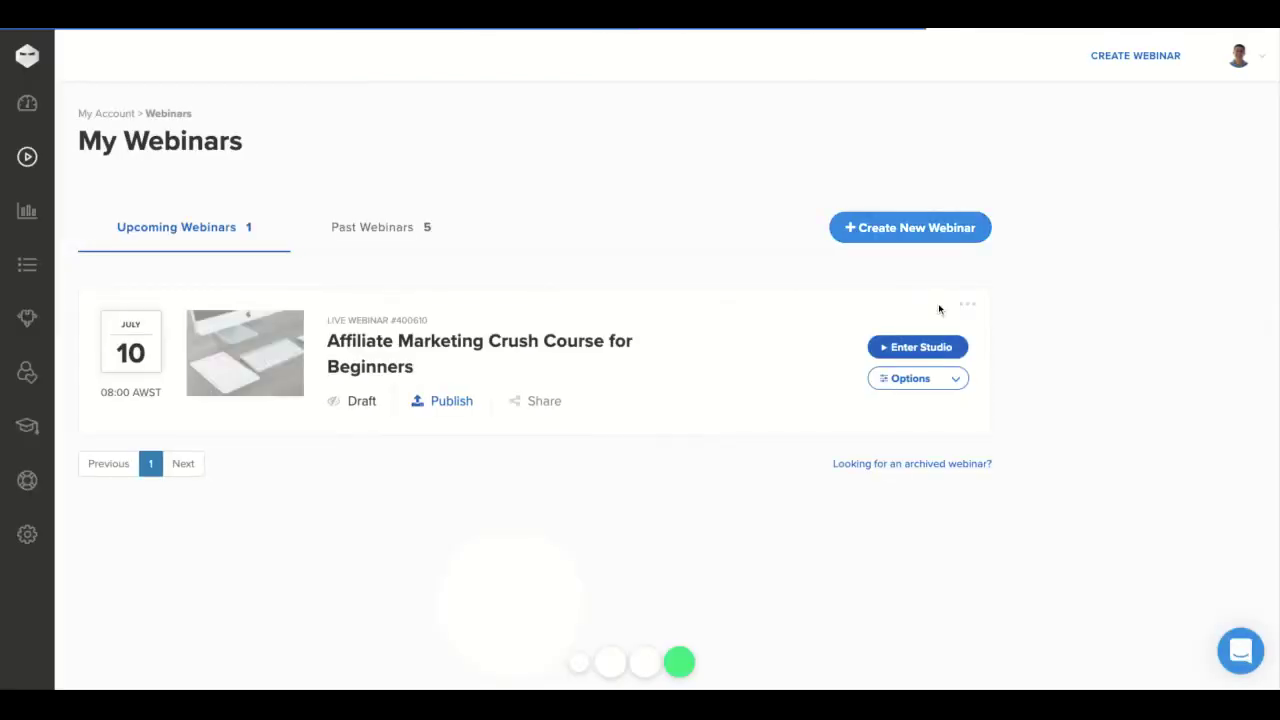
# Step: Open the webinar's email notifications and review the Webinar Registration Confirmation email's message through its closing membership offer
pyautogui.click(918, 378)
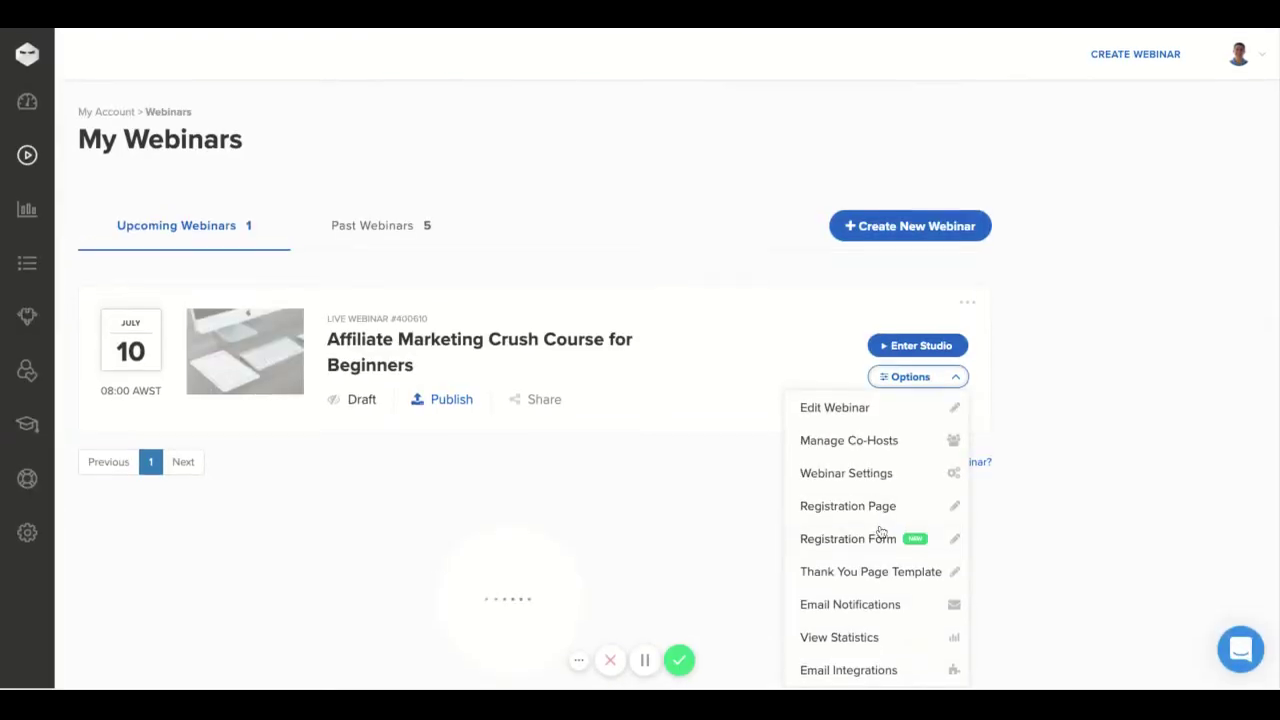
pyautogui.click(871, 606)
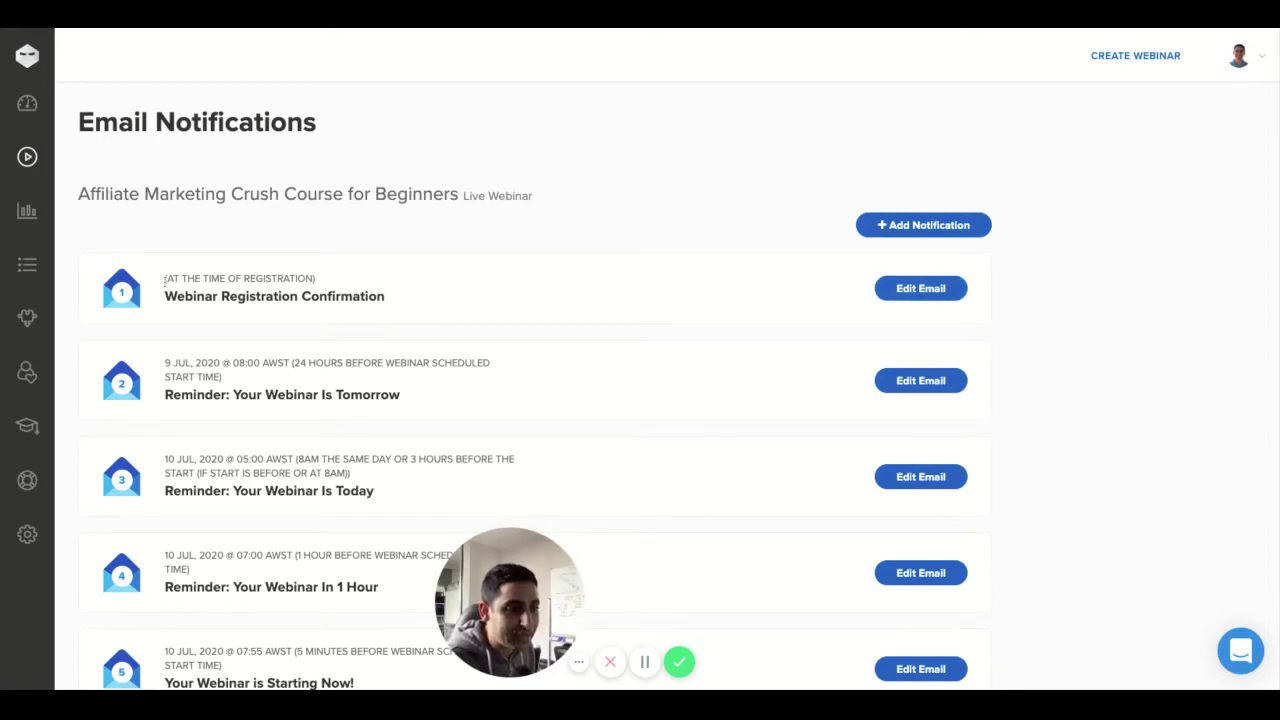
pyautogui.click(903, 291)
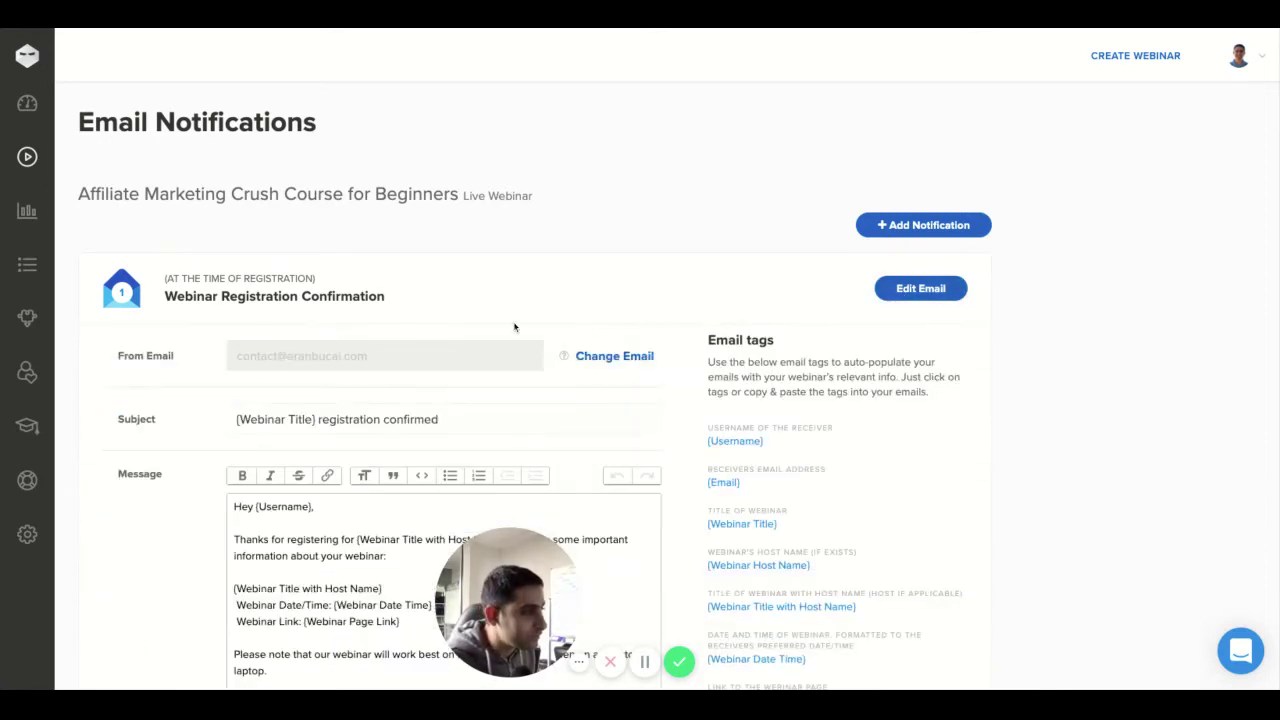
pyautogui.scroll(-3, 516, 331)
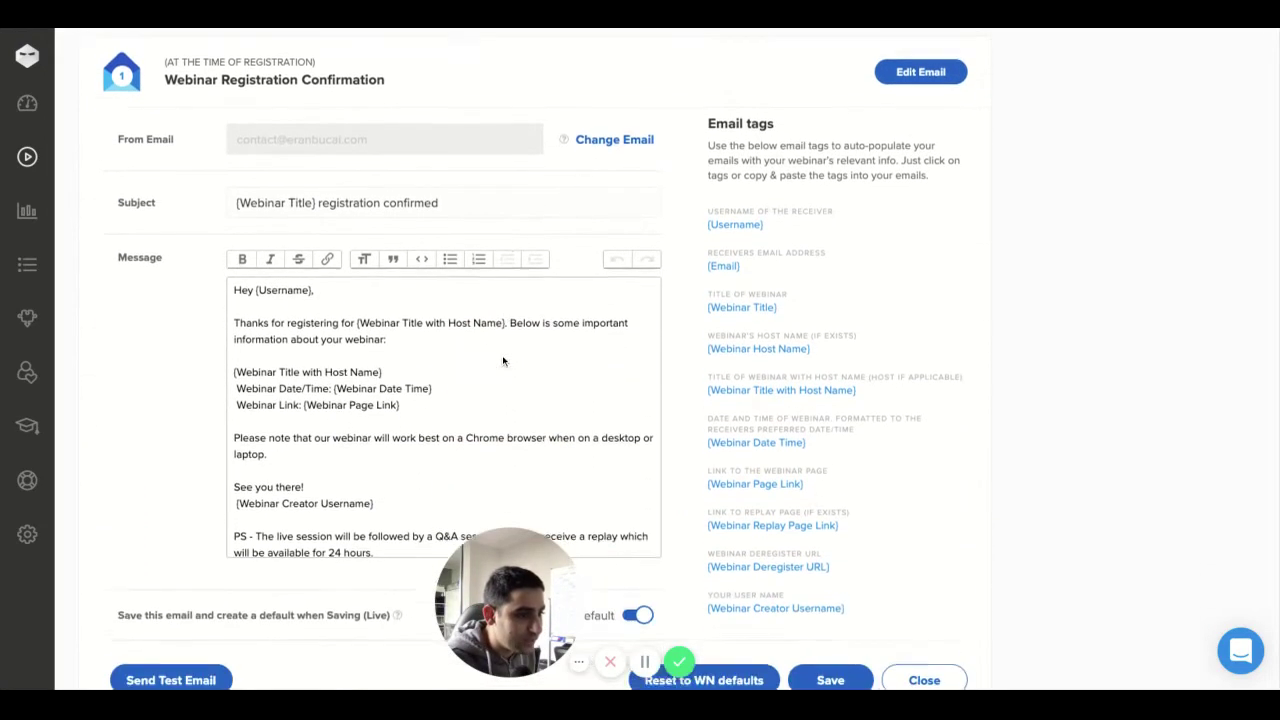
pyautogui.scroll(-2, 469, 360)
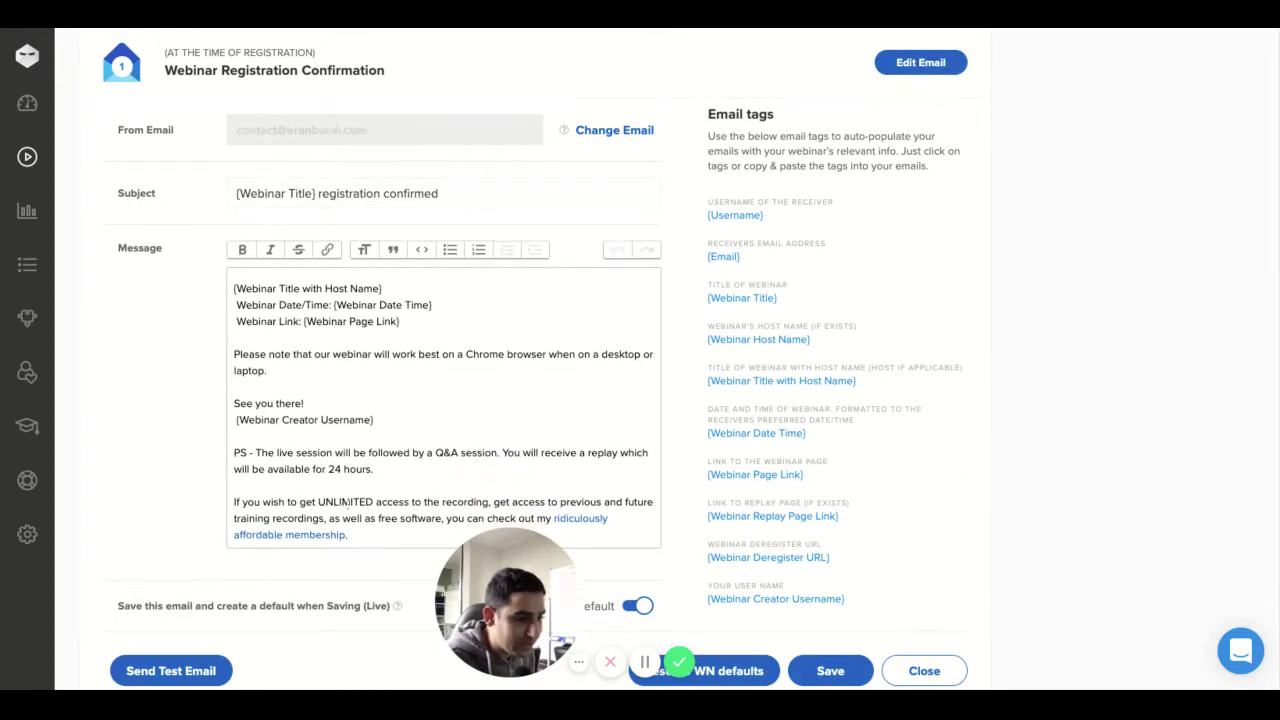
# Step: Change the "ridiculously affordable membership" link in the Webinar Registration Confirmation email to the site's /membership address
pyautogui.click(583, 520)
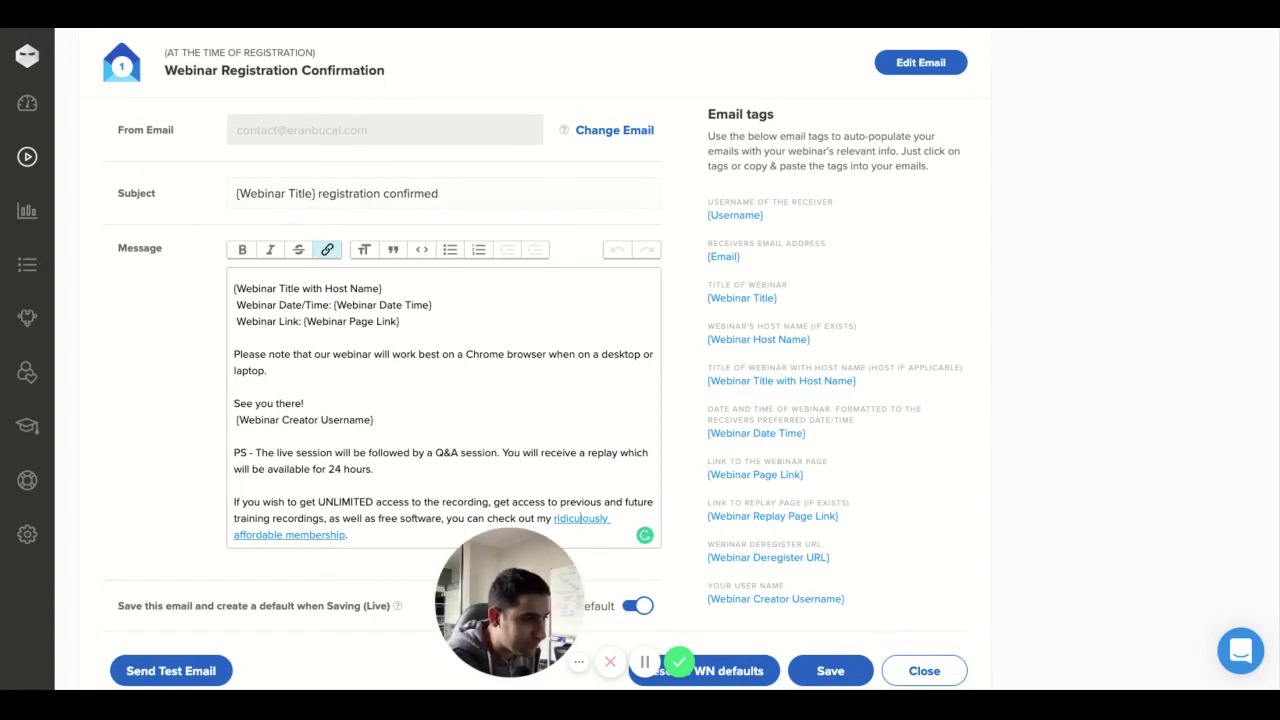
pyautogui.click(328, 250)
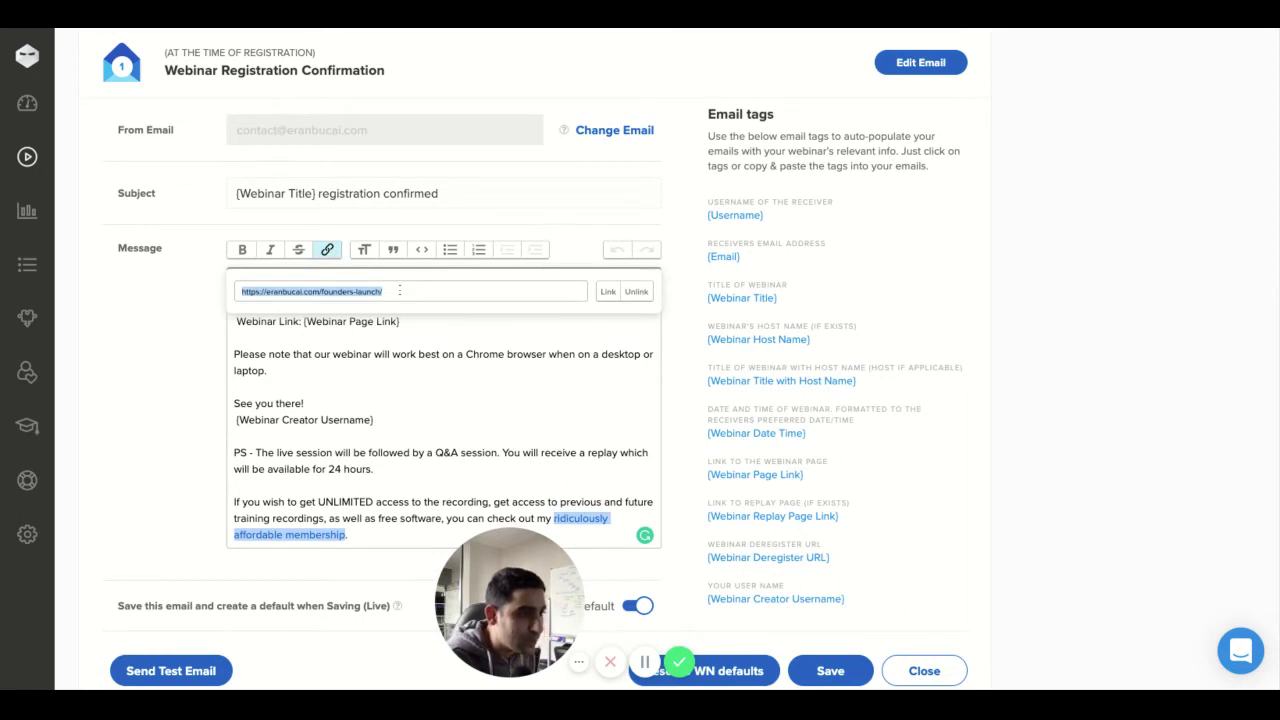
pyautogui.click(399, 290)
pyautogui.keyDown('shift'); pyautogui.click(322, 288); pyautogui.keyUp('shift')
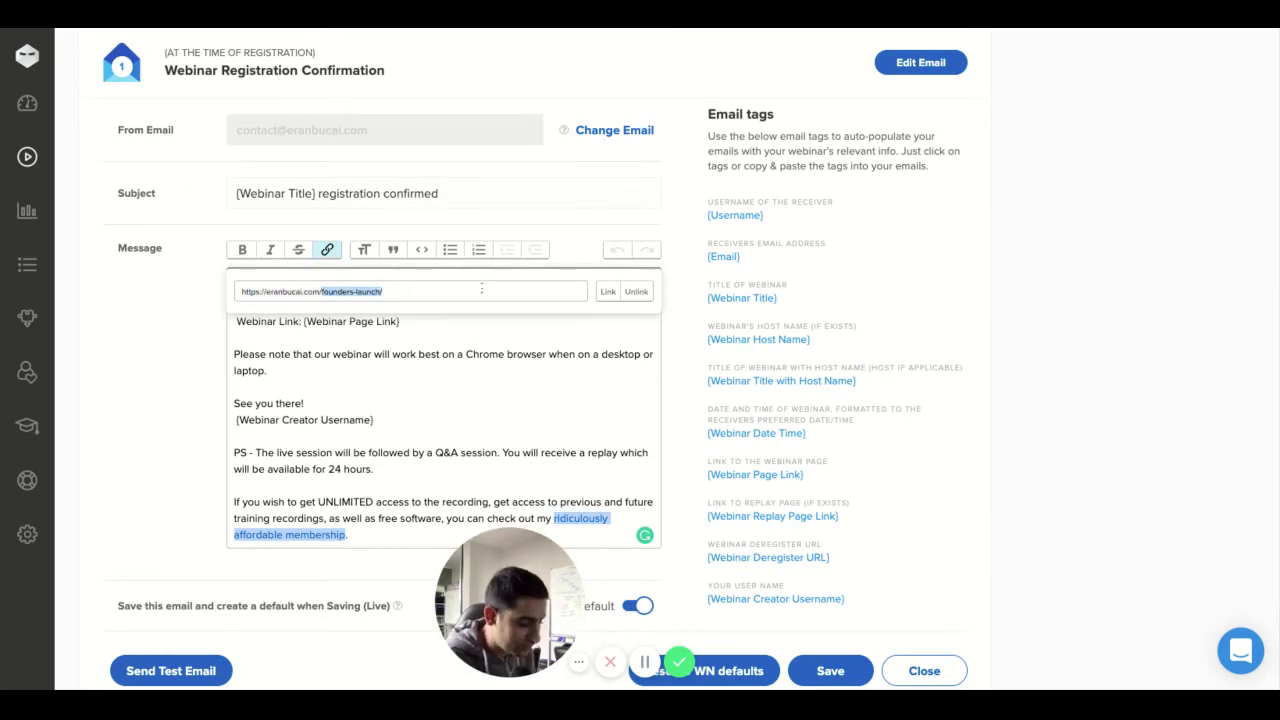
pyautogui.write('memb')
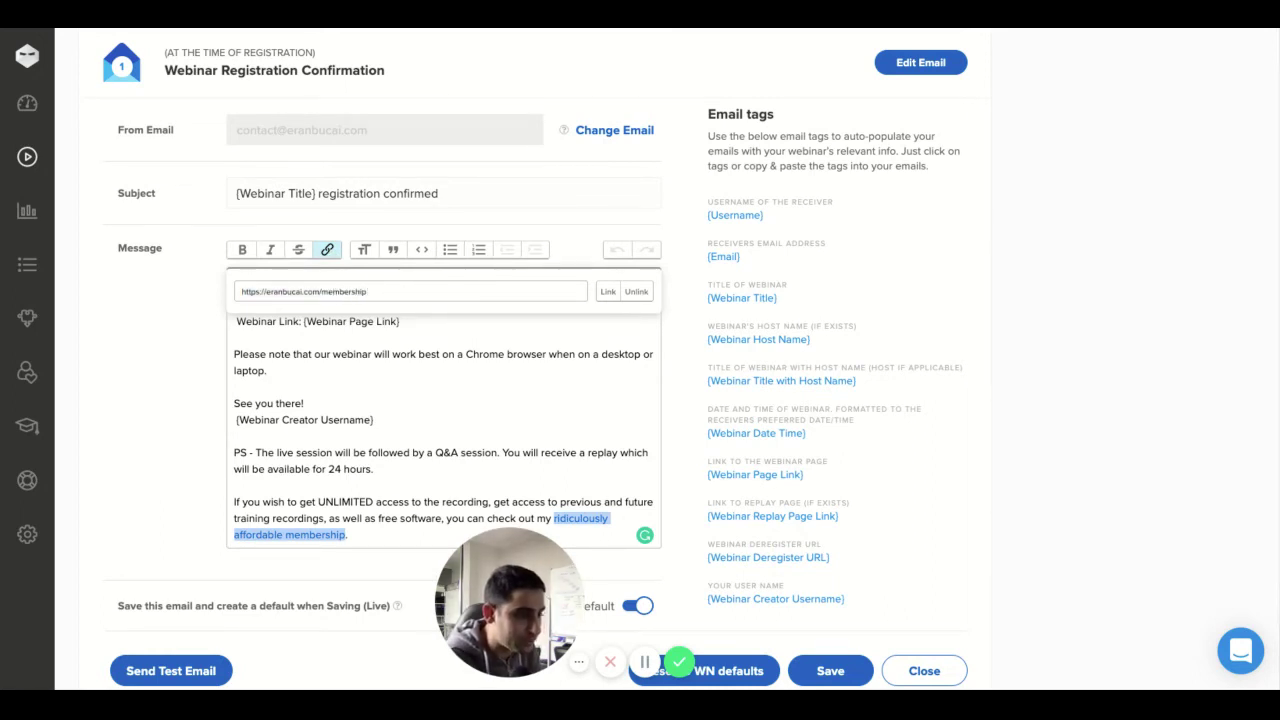
pyautogui.click(607, 294)
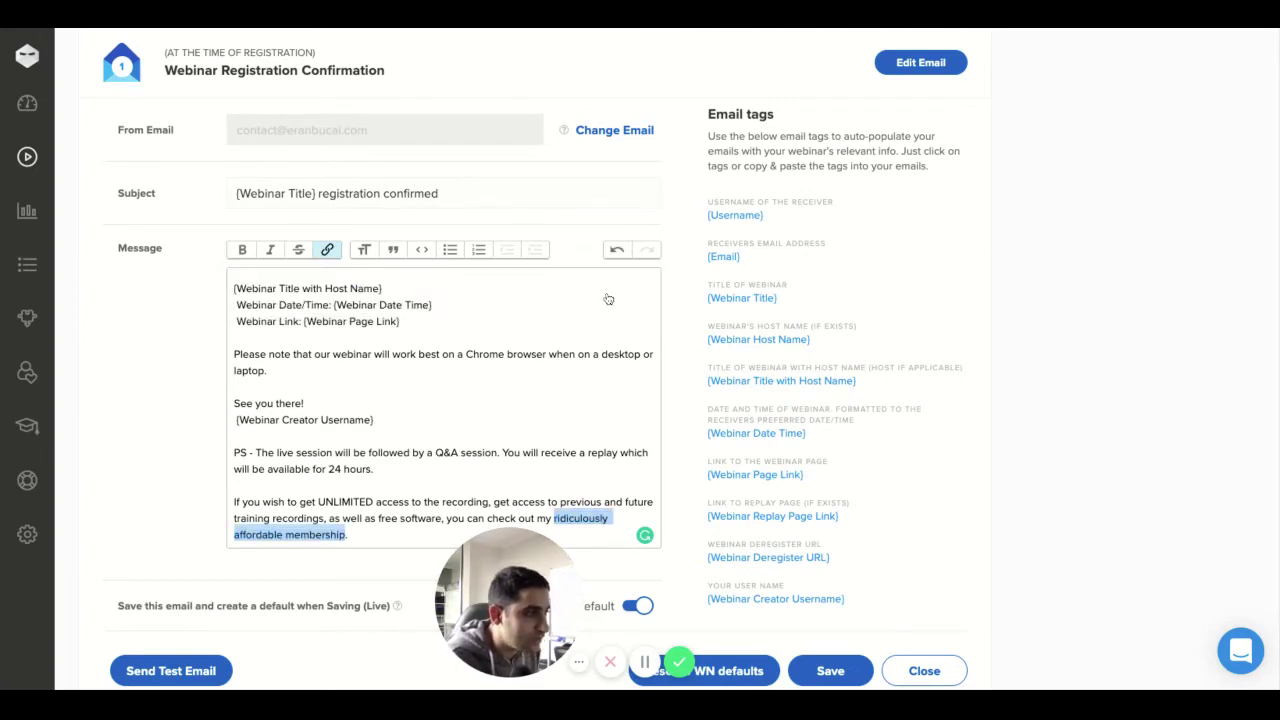
# Step: Save the Webinar Registration Confirmation email with Save as Default enabled, and collapse its editor
pyautogui.scroll(-3, 585, 327)
pyautogui.scroll(-1, 583, 327)
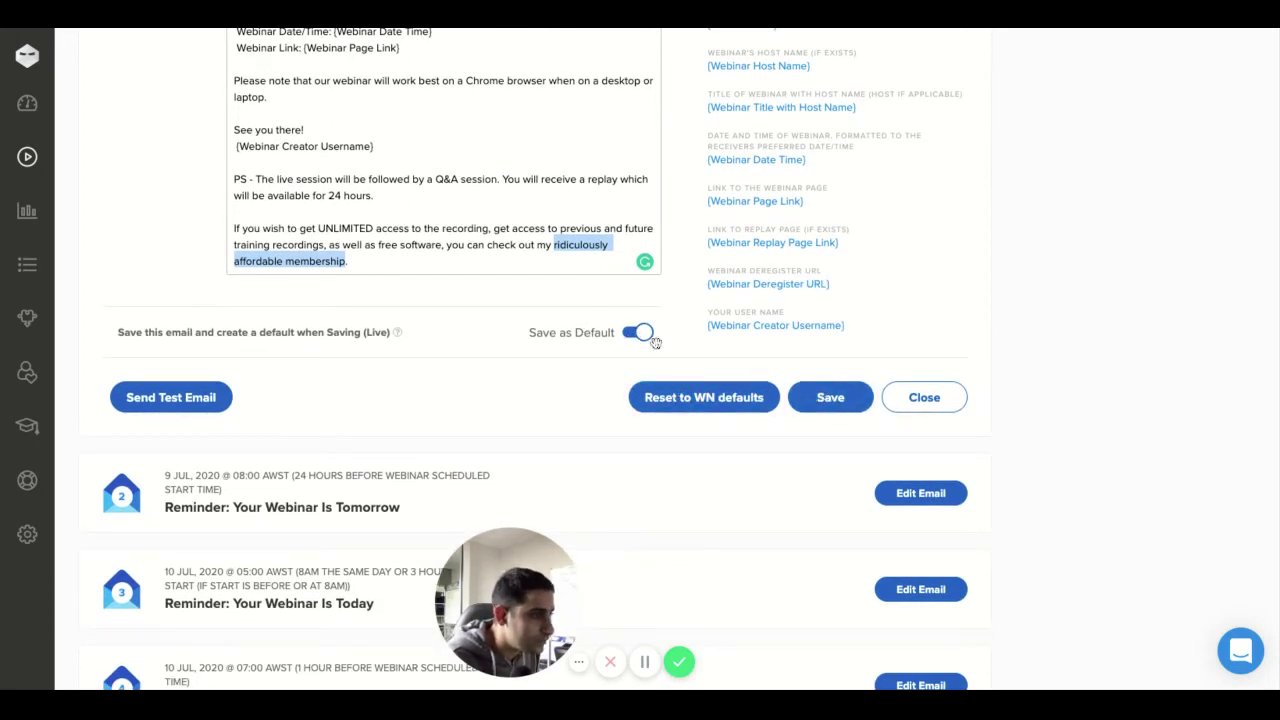
pyautogui.click(823, 400)
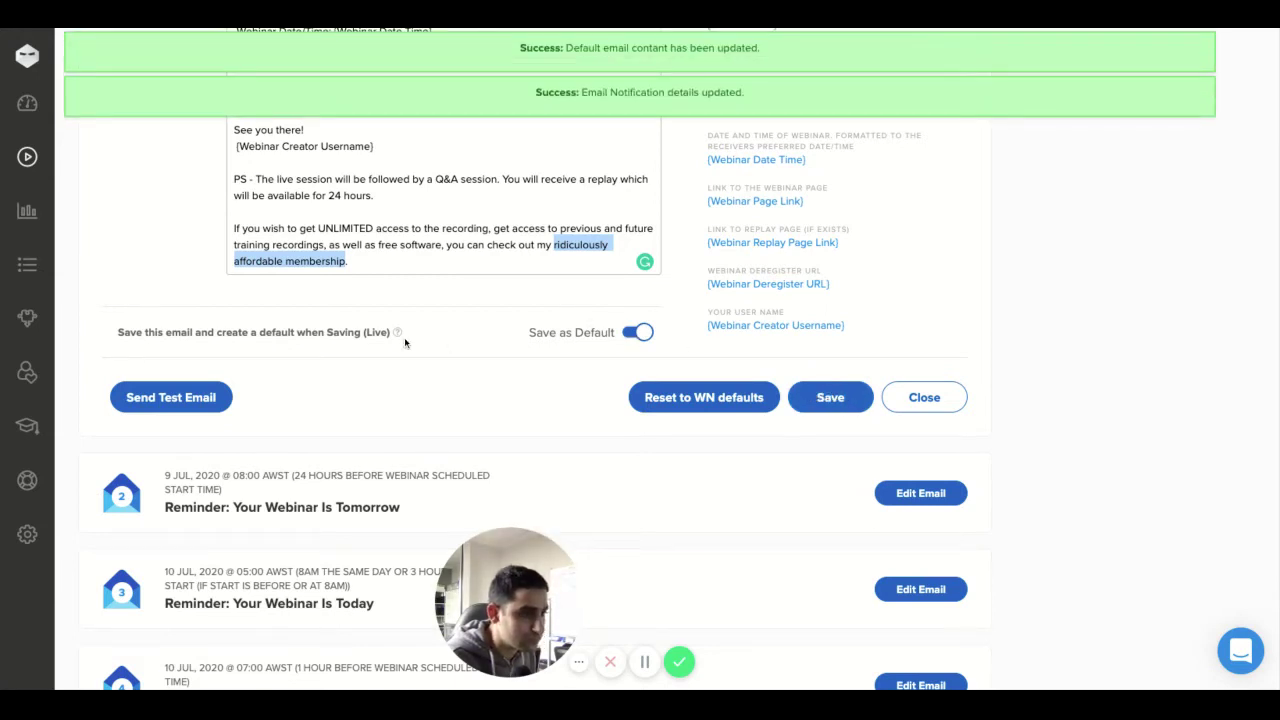
pyautogui.click(628, 338)
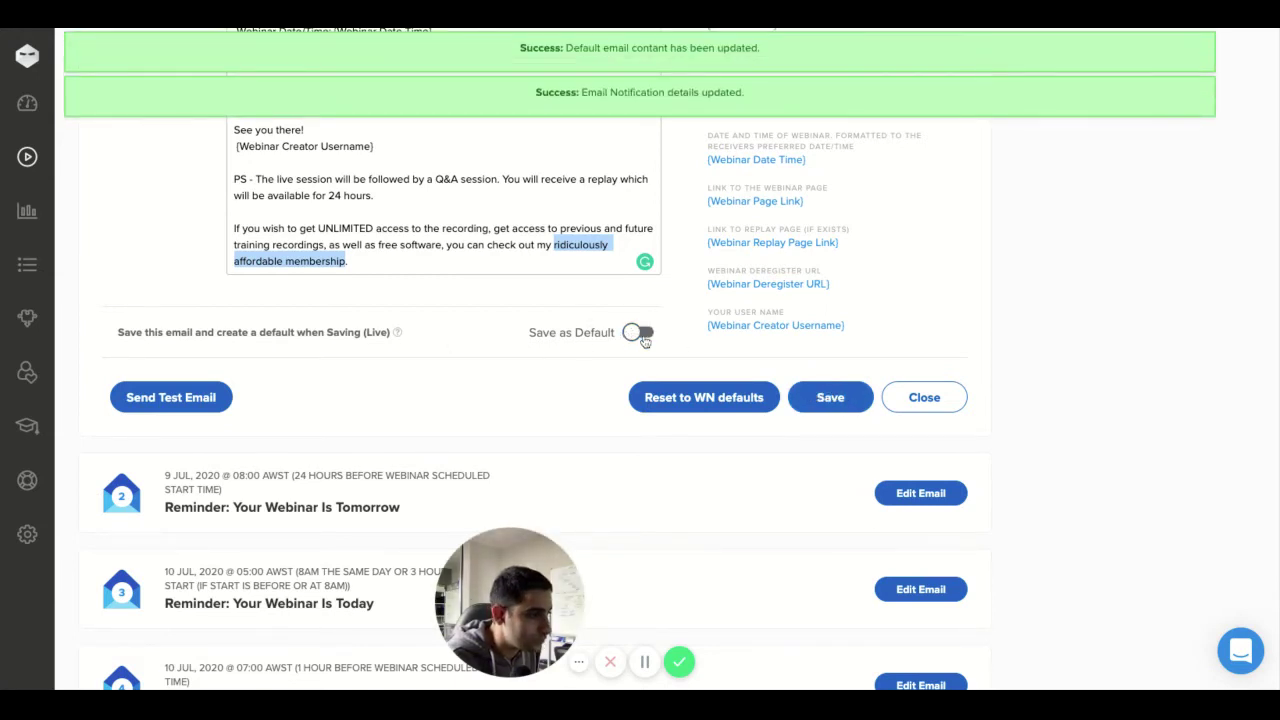
pyautogui.click(628, 338)
pyautogui.click(810, 390)
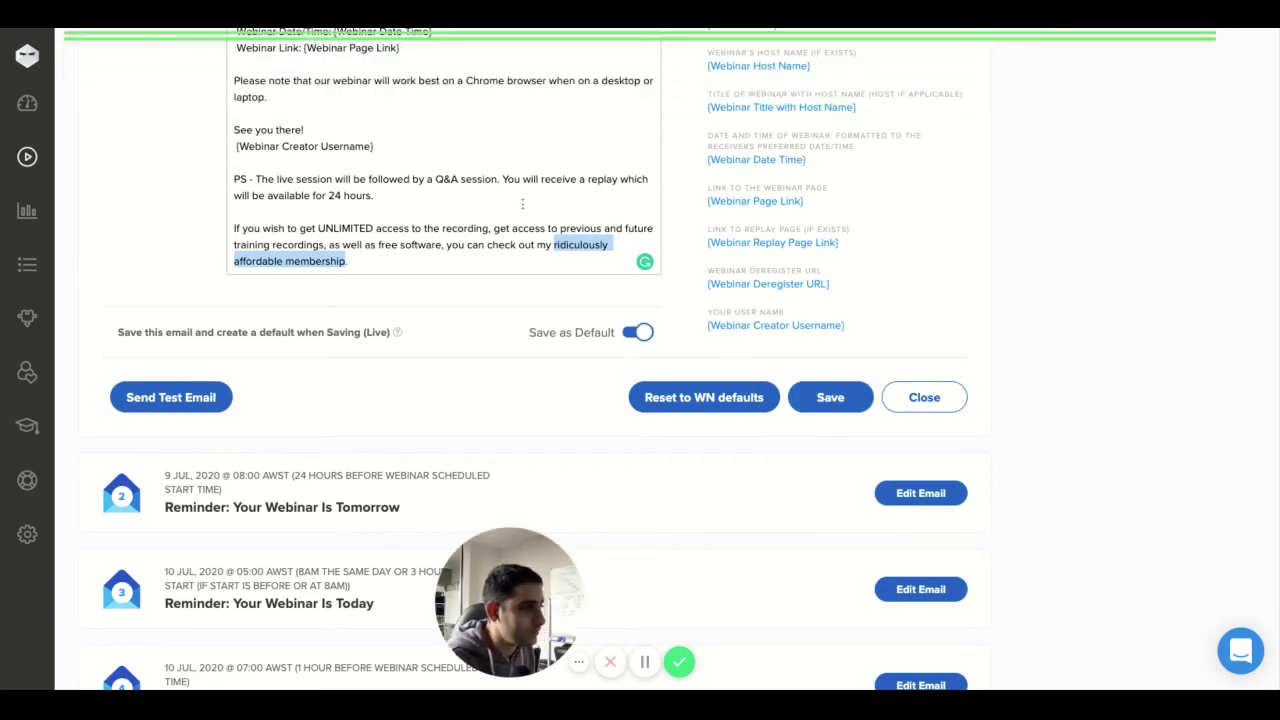
pyautogui.scroll(-3, 533, 183)
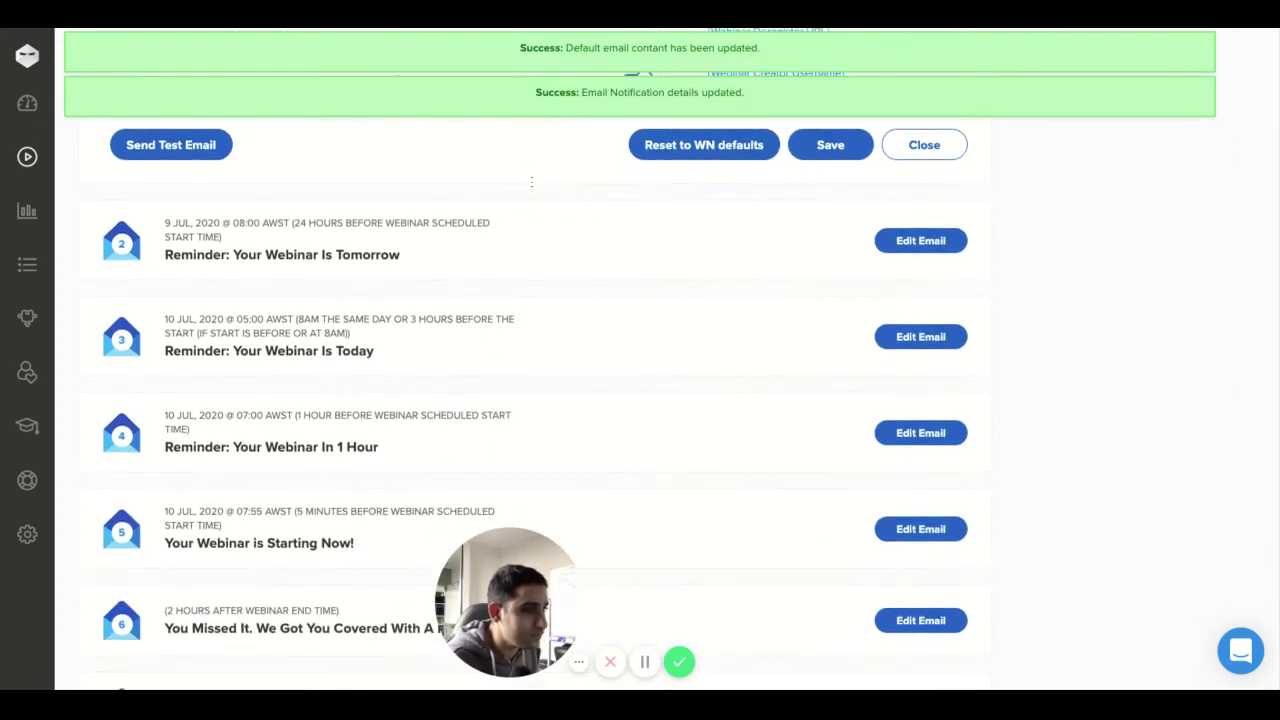
pyautogui.scroll(5, 533, 183)
pyautogui.scroll(5, 698, 243)
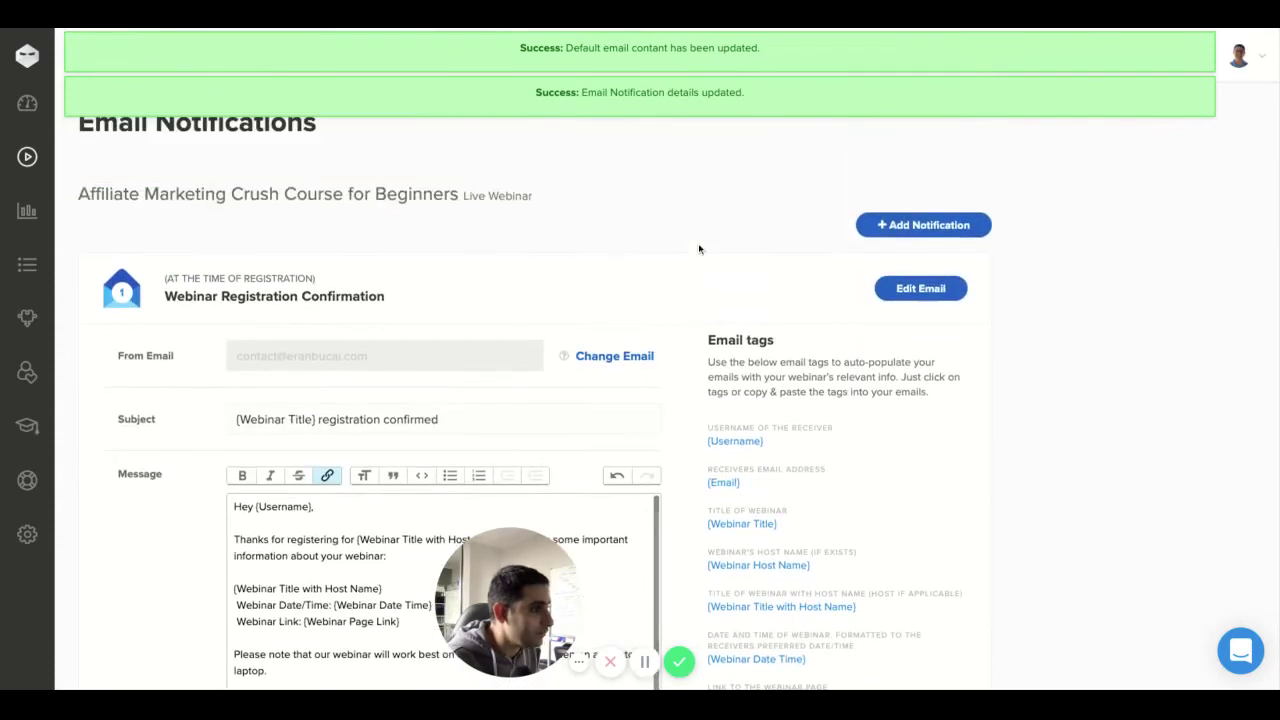
pyautogui.click(925, 298)
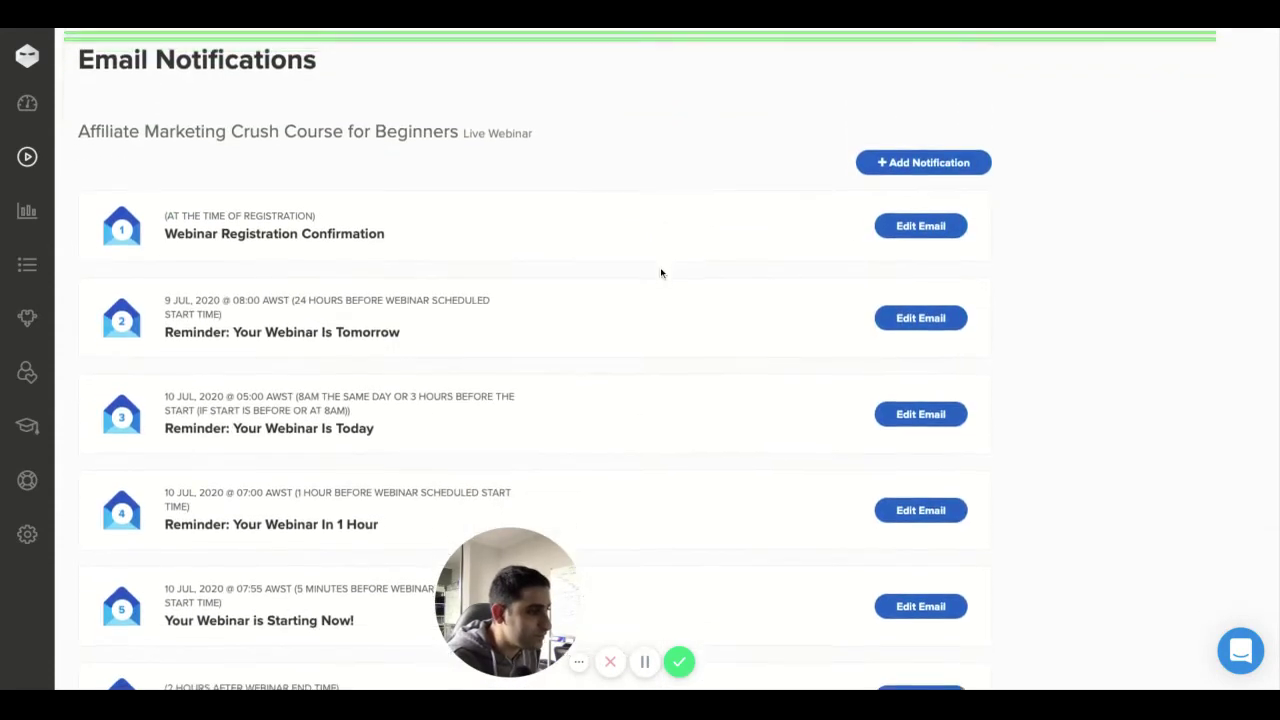
# Step: Open the "Reminder: Your Webinar Is Tomorrow" email and check its membership link address and the {Webinar Page Link} tag in its message
pyautogui.click(945, 320)
pyautogui.scroll(-3, 563, 314)
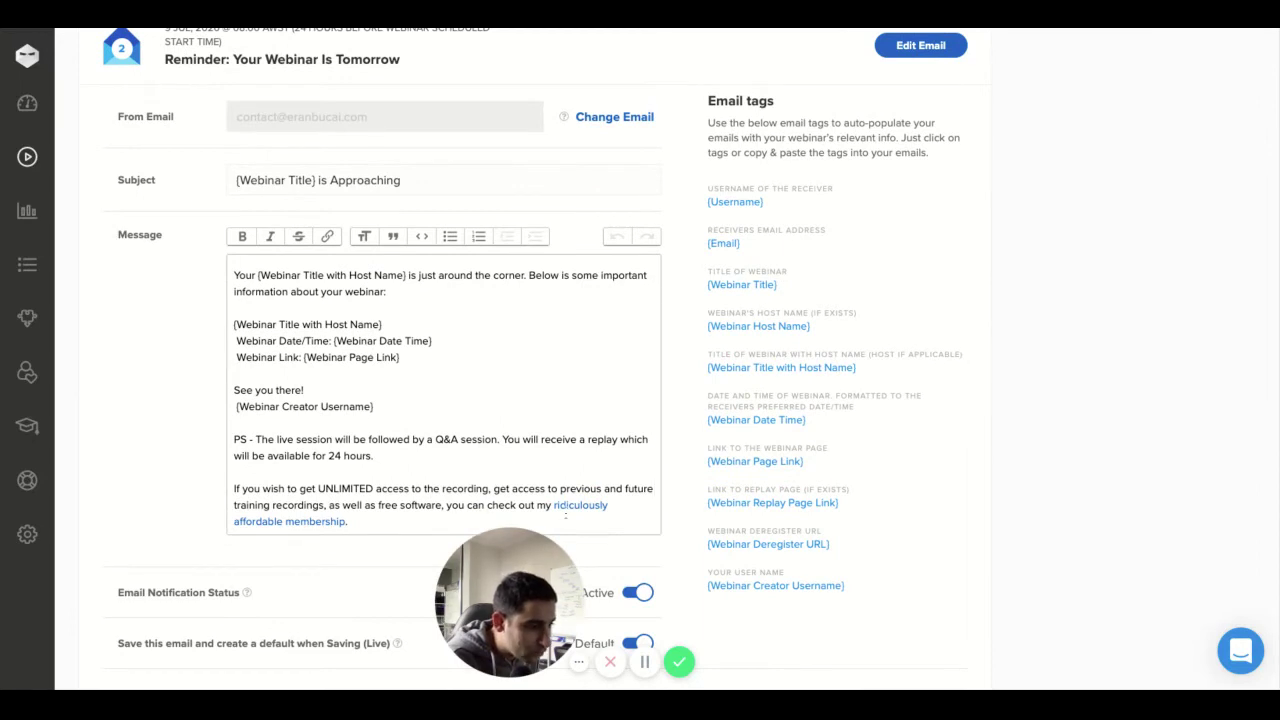
pyautogui.click(566, 513)
pyautogui.click(326, 240)
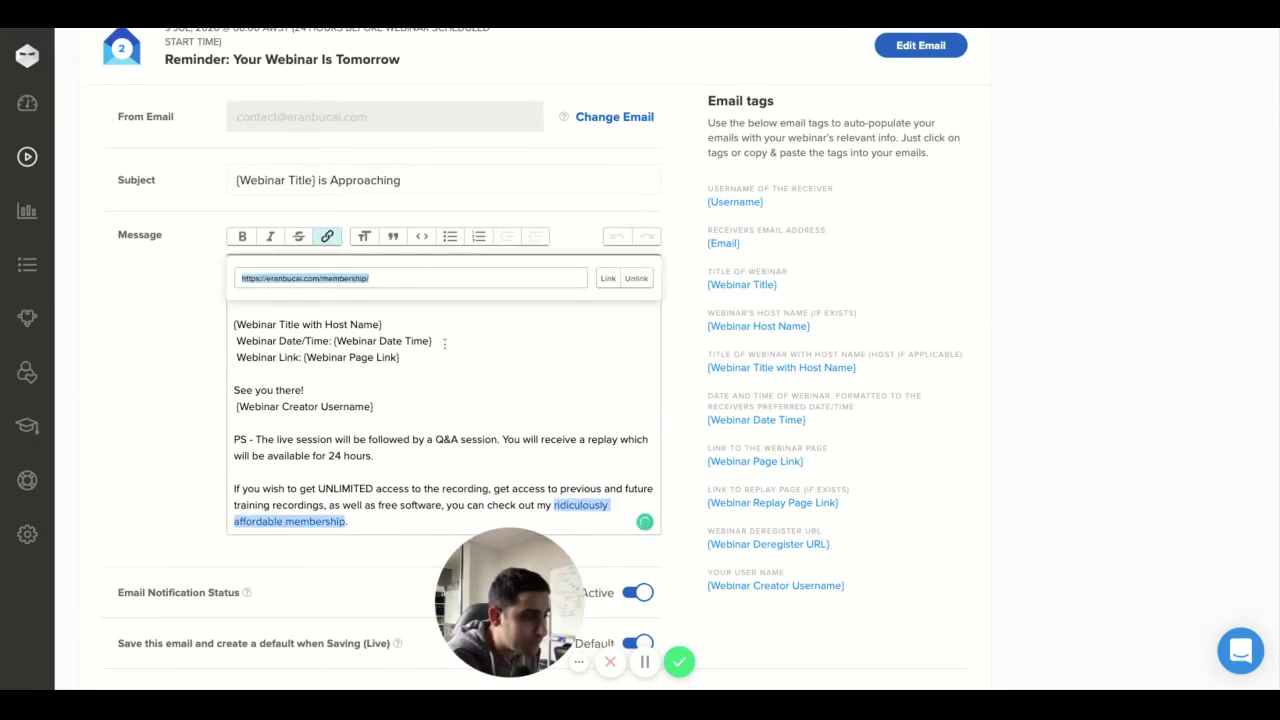
pyautogui.press('Escape')
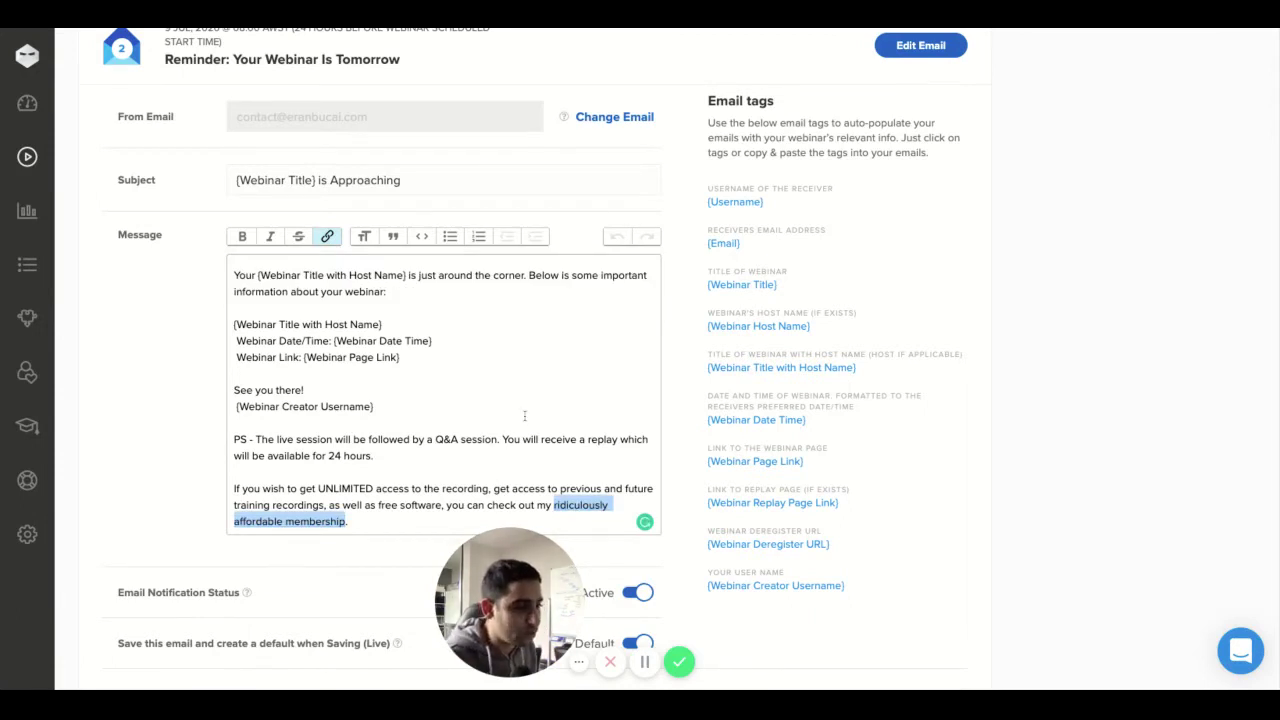
pyautogui.scroll(1, 363, 365)
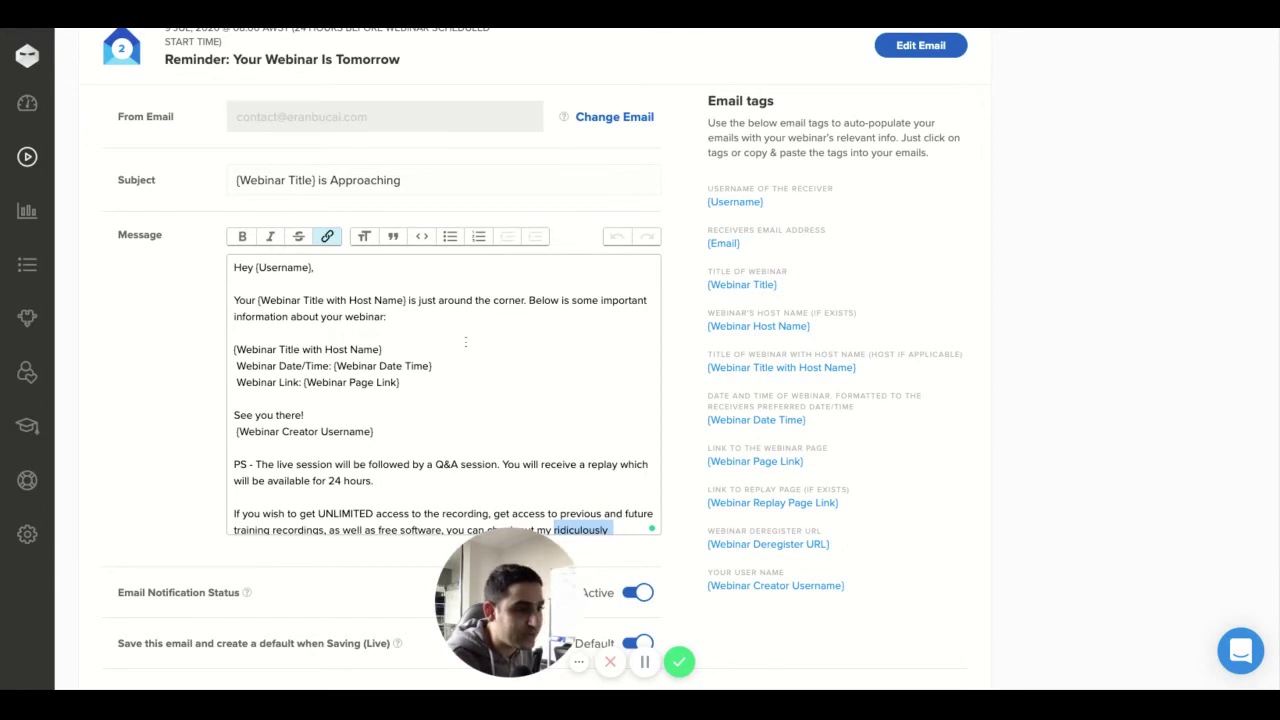
pyautogui.scroll(-1, 465, 342)
pyautogui.moveTo(302, 357); pyautogui.dragTo(400, 357)
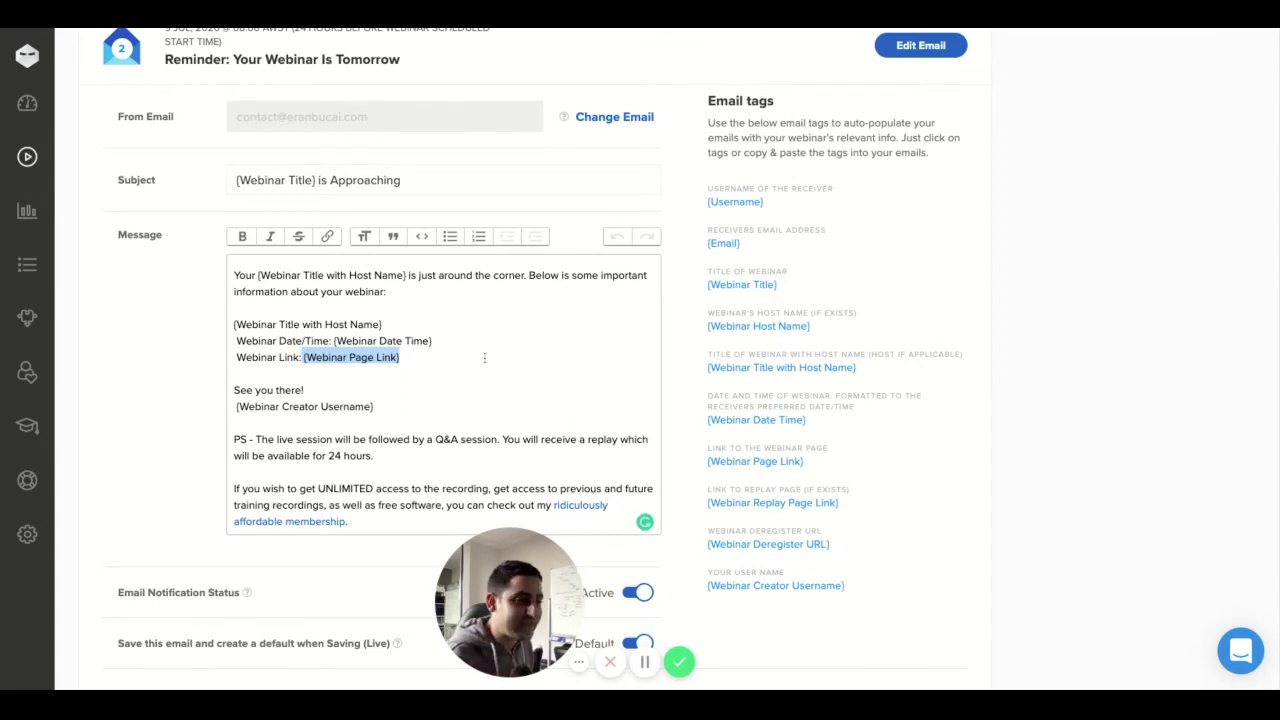
pyautogui.scroll(-1, 484, 357)
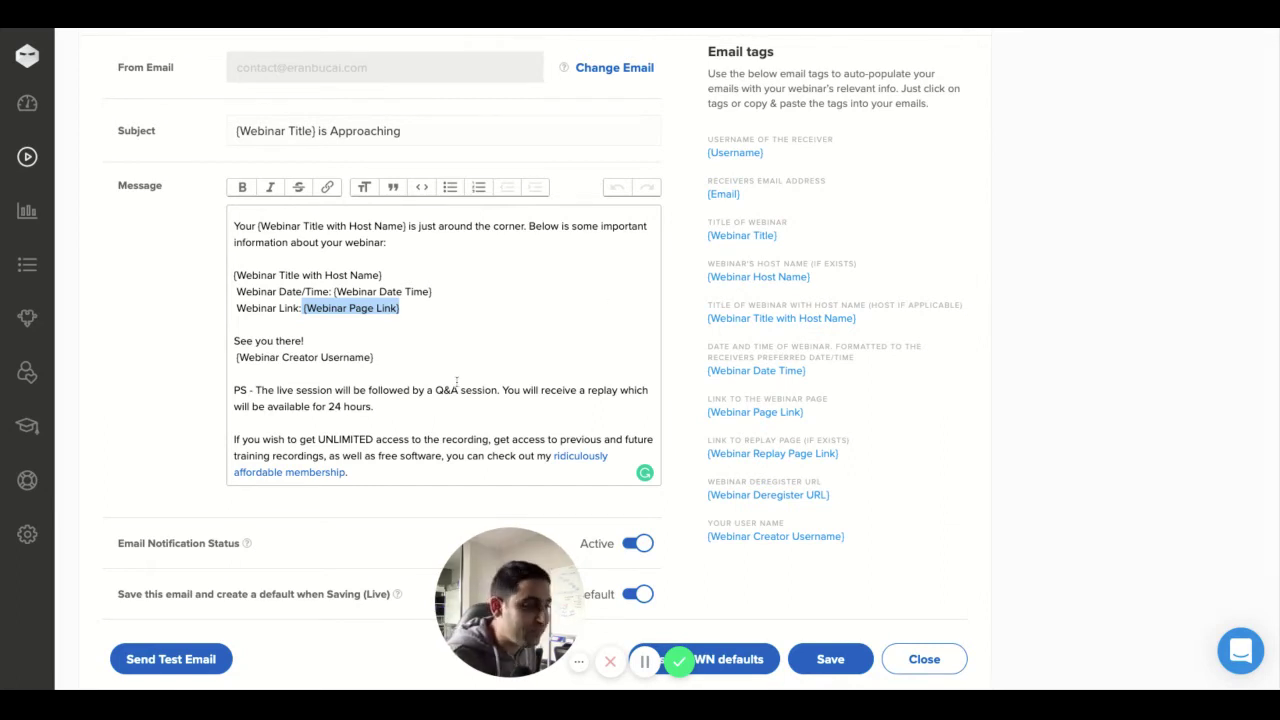
# Step: Save the "Your Webinar Is Tomorrow" reminder as active and as the default, and collapse its editor
pyautogui.scroll(-3, 457, 381)
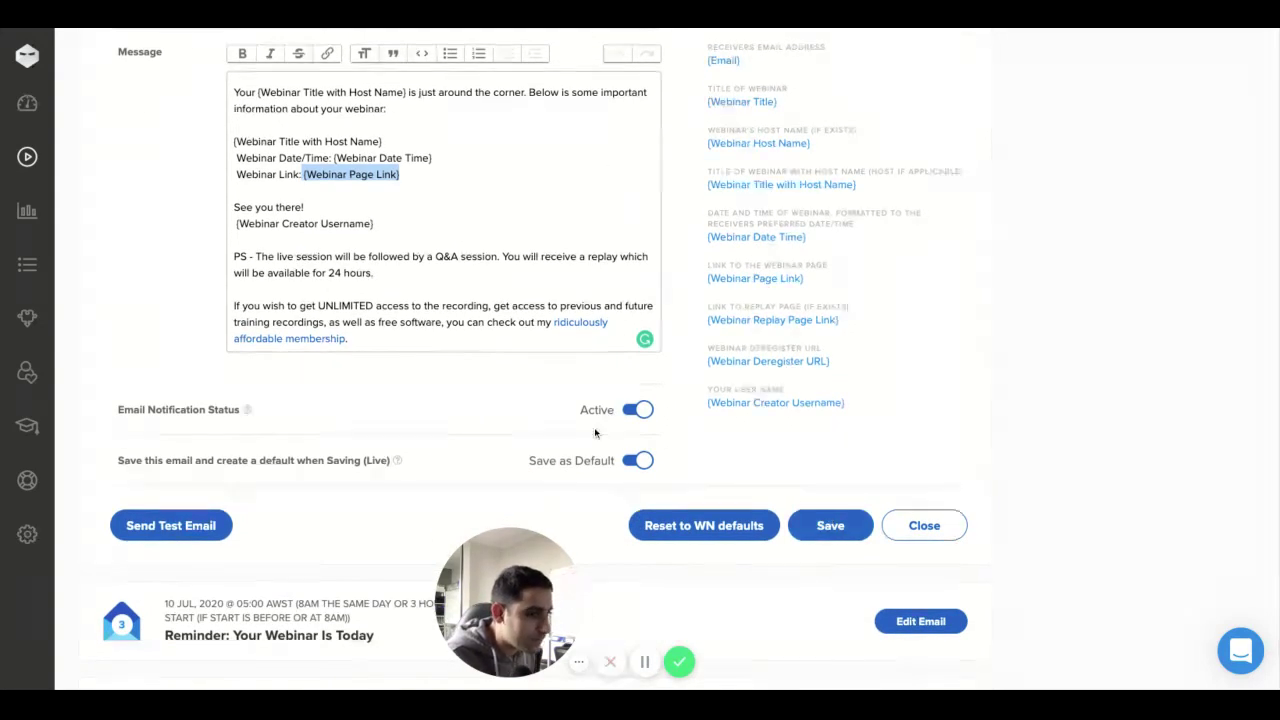
pyautogui.click(853, 531)
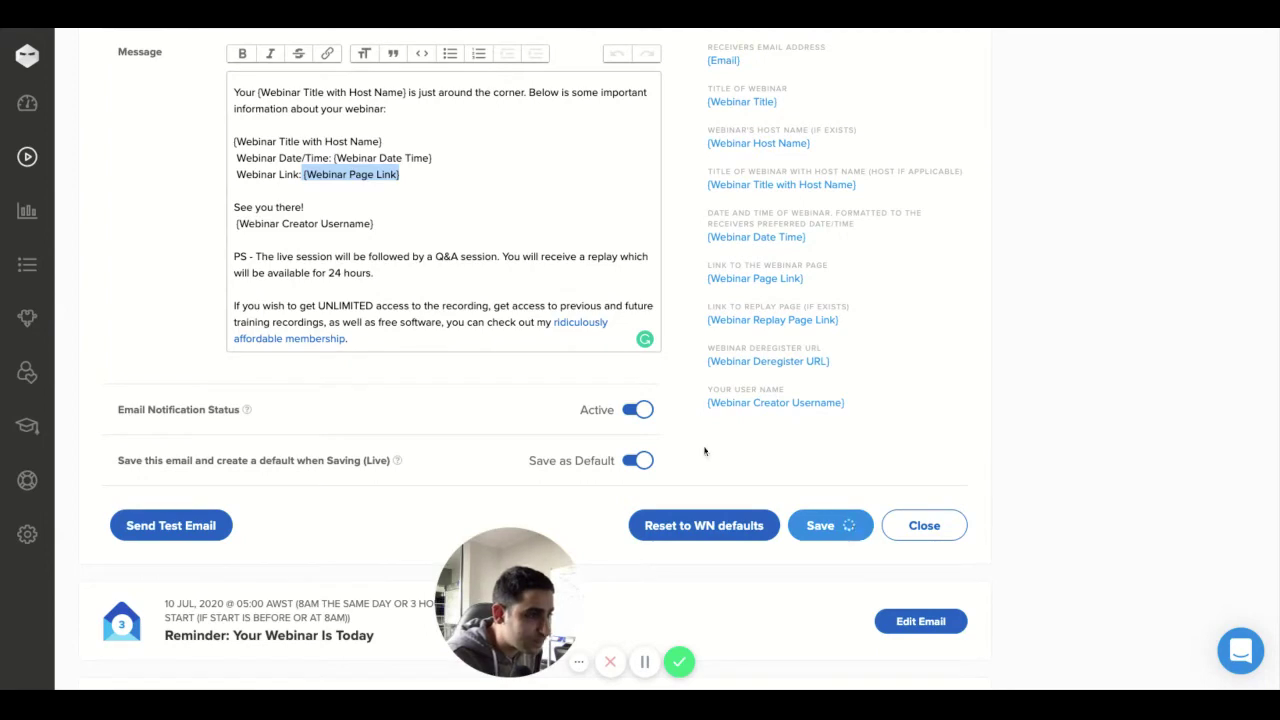
pyautogui.scroll(8, 906, 480)
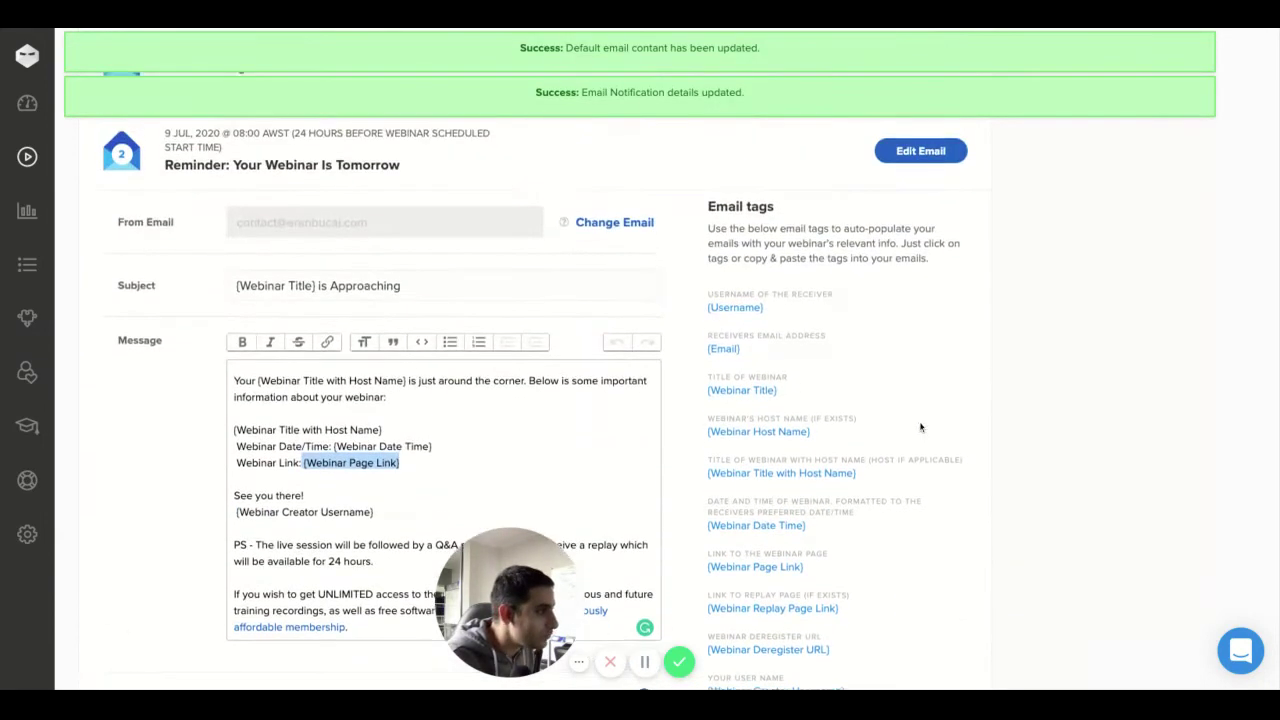
pyautogui.click(906, 262)
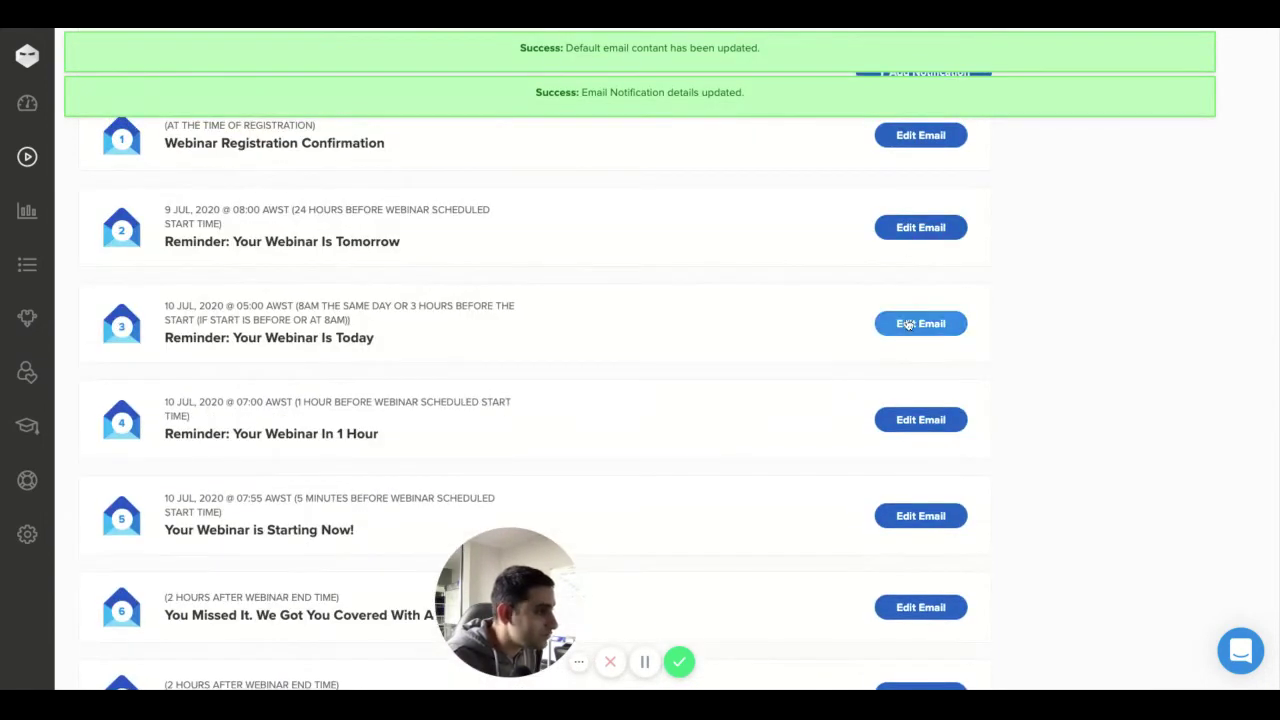
# Step: Open the "Reminder: Your Webinar Is Today" email, check the address behind its membership link, and collapse it
pyautogui.click(910, 320)
pyautogui.scroll(-5, 600, 343)
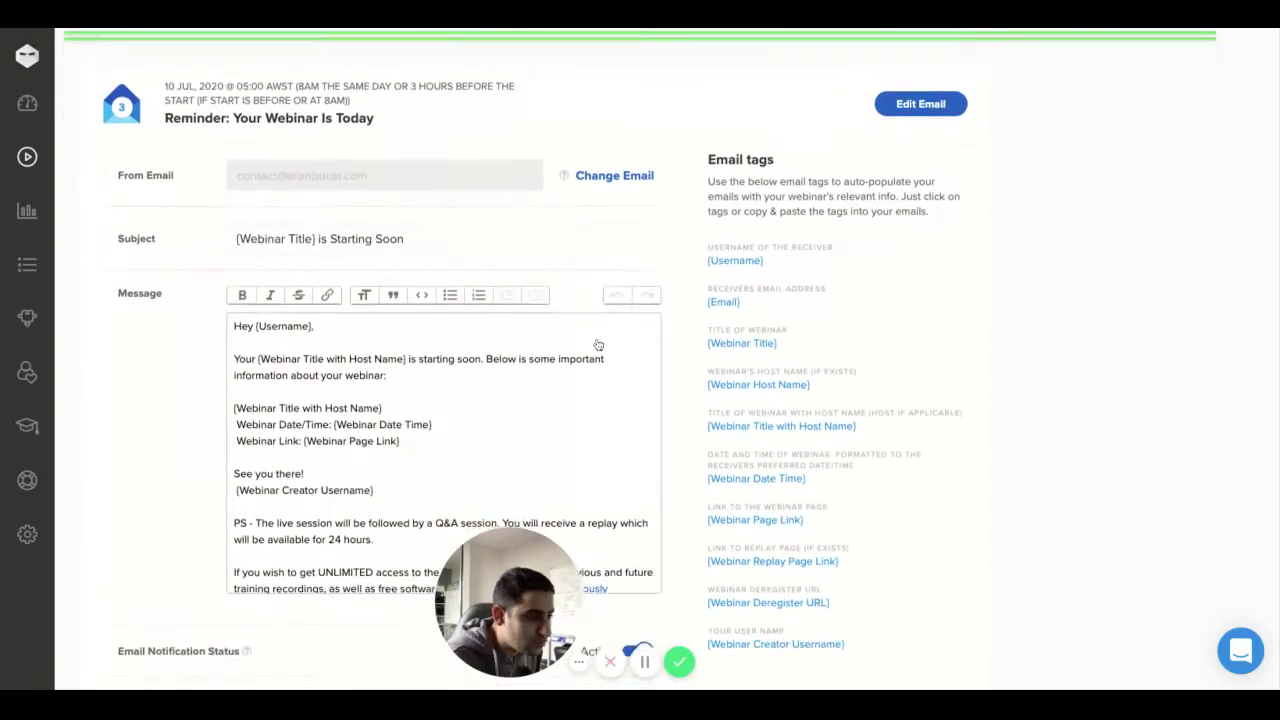
pyautogui.scroll(-2, 507, 443)
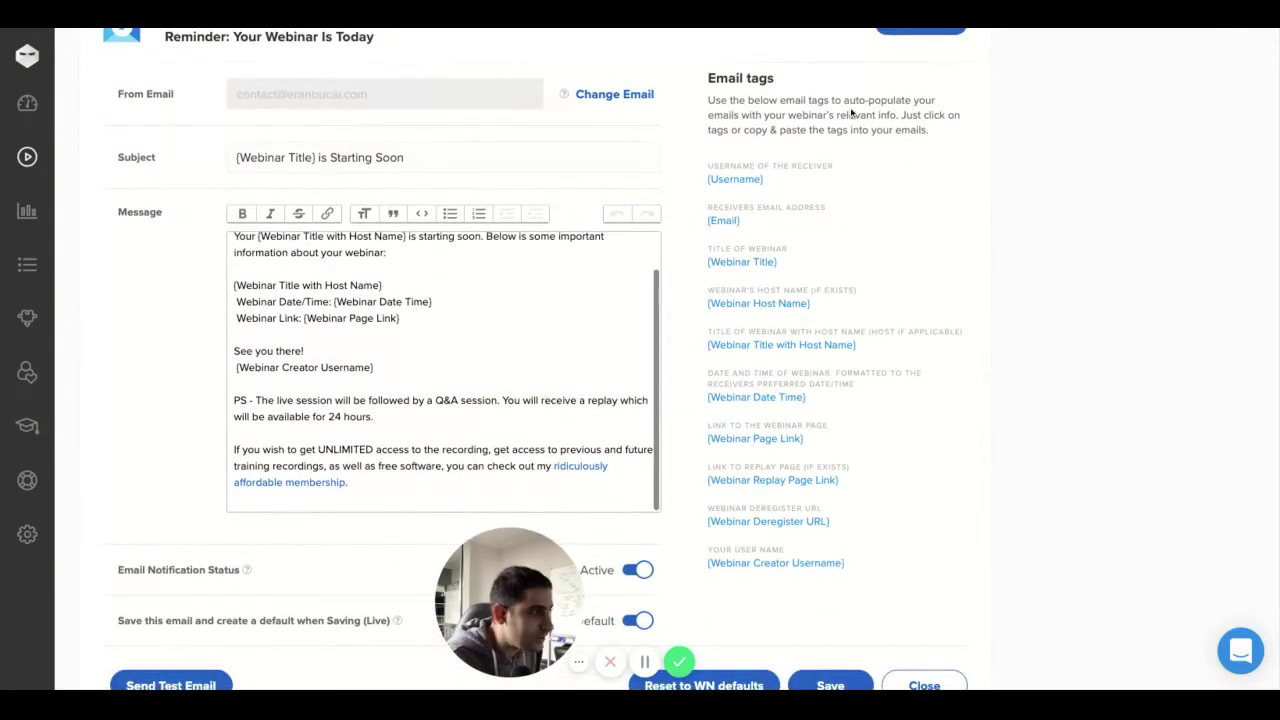
pyautogui.scroll(2, 850, 113)
pyautogui.scroll(-1, 576, 300)
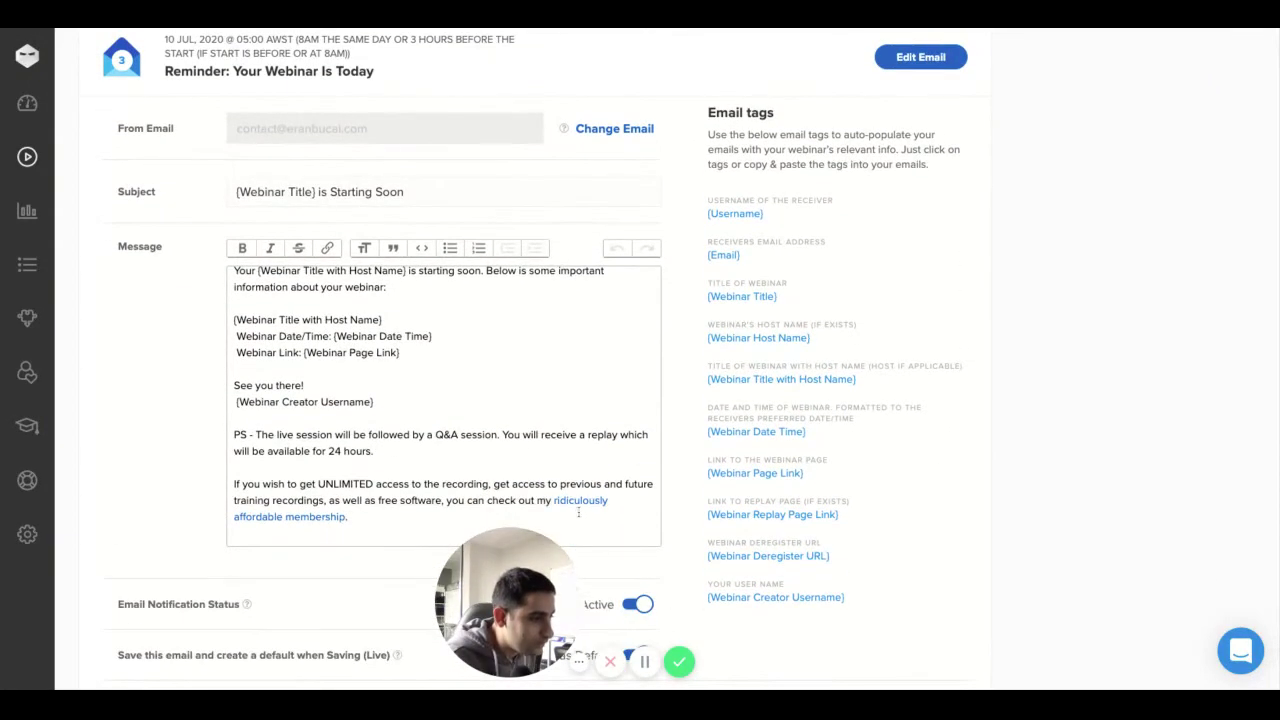
pyautogui.click(580, 502)
pyautogui.click(327, 247)
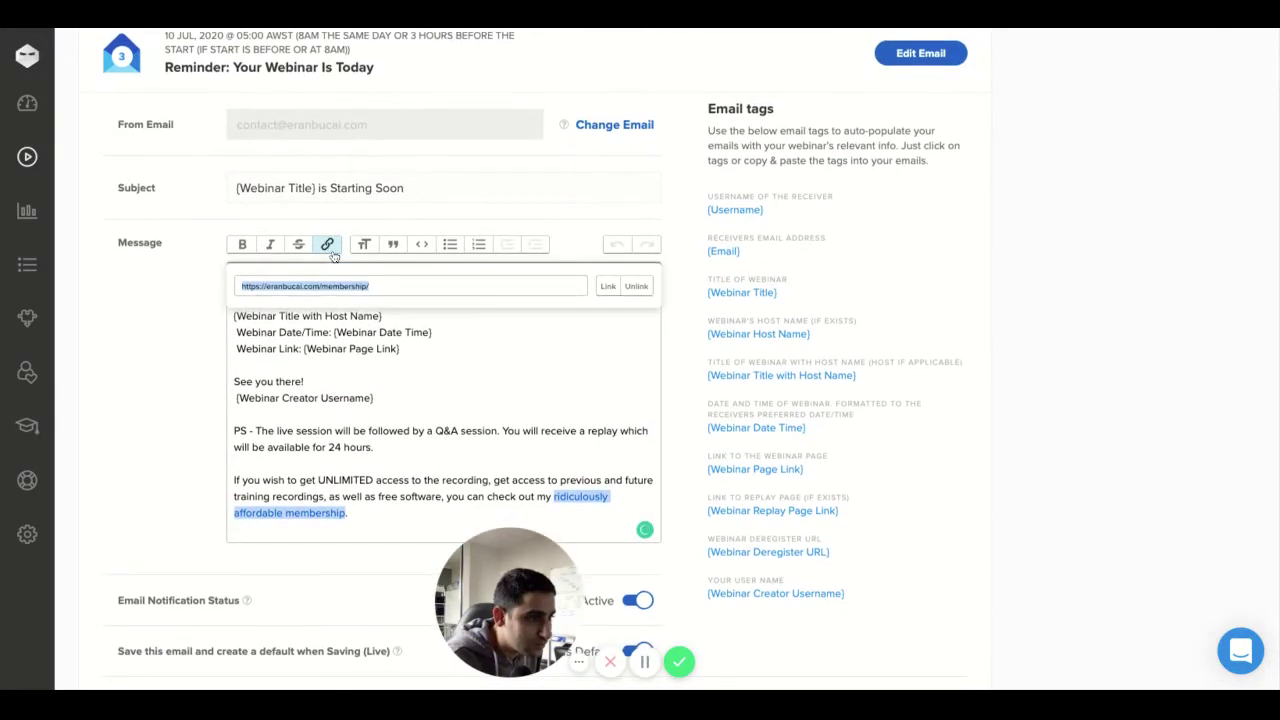
pyautogui.click(940, 52)
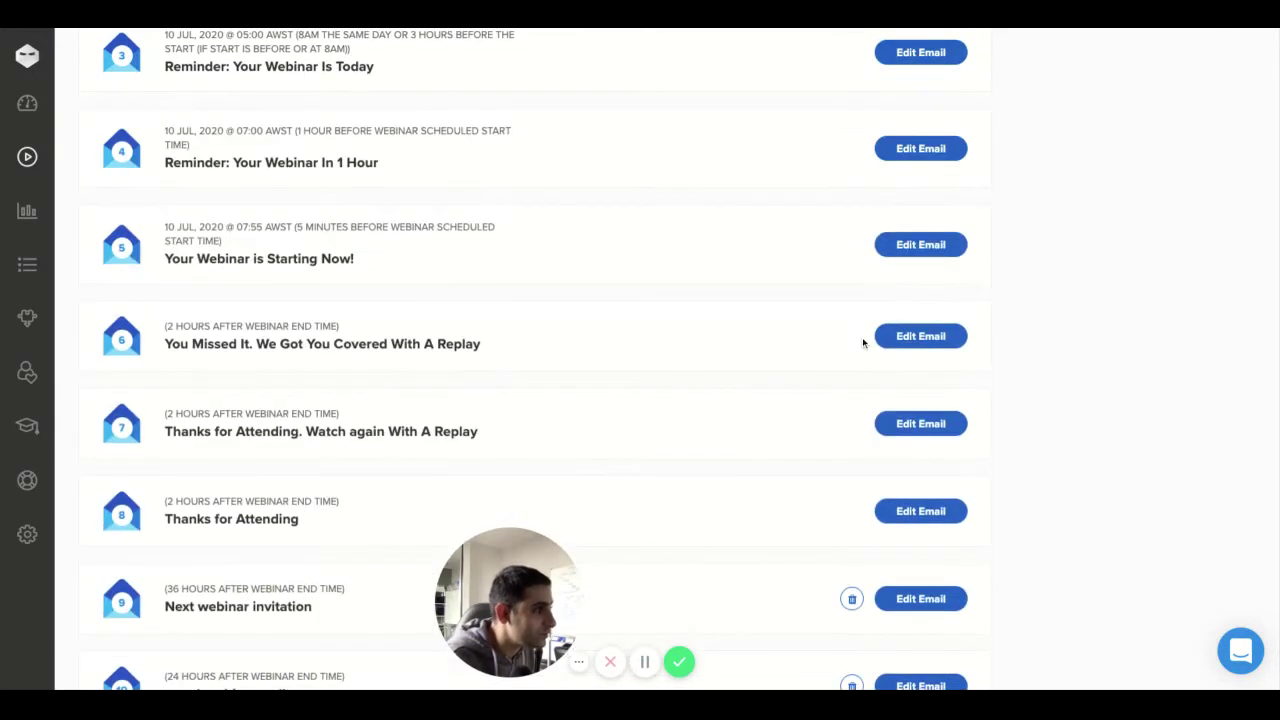
# Step: Review the message of the "Reminder: Your Webinar In 1 Hour" email and collapse it
pyautogui.click(900, 156)
pyautogui.scroll(-2, 572, 436)
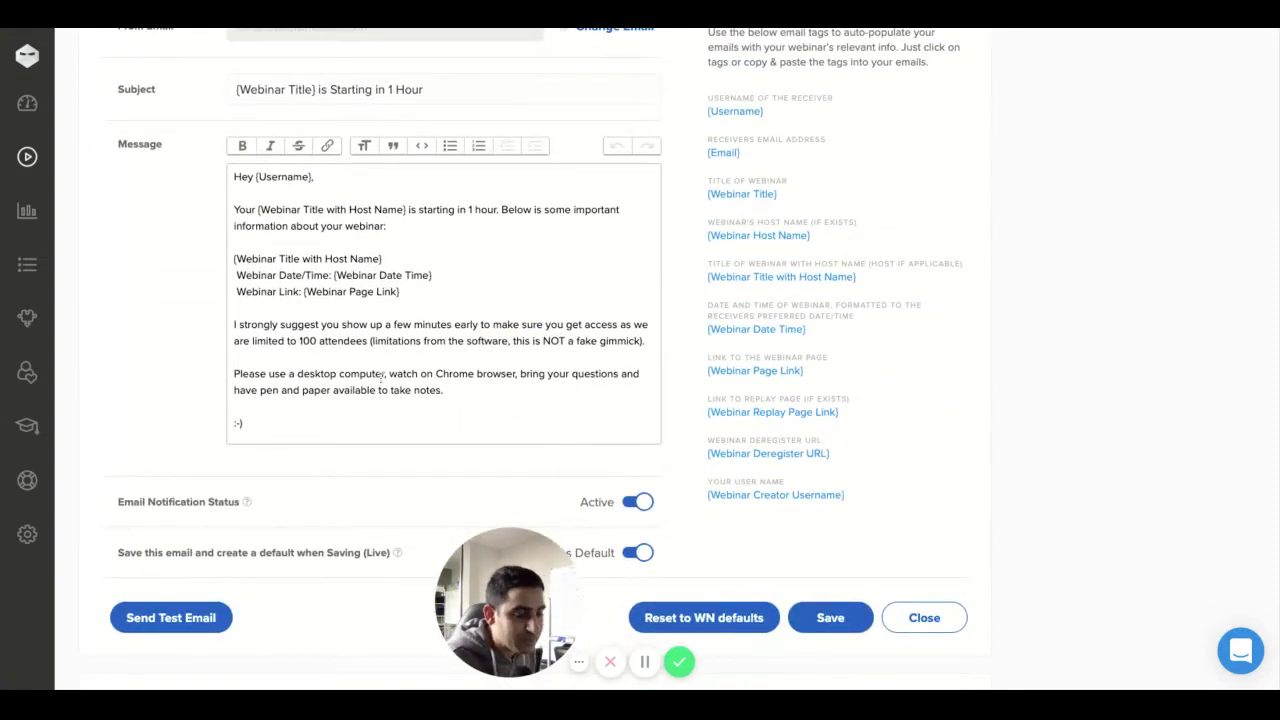
pyautogui.scroll(2, 603, 346)
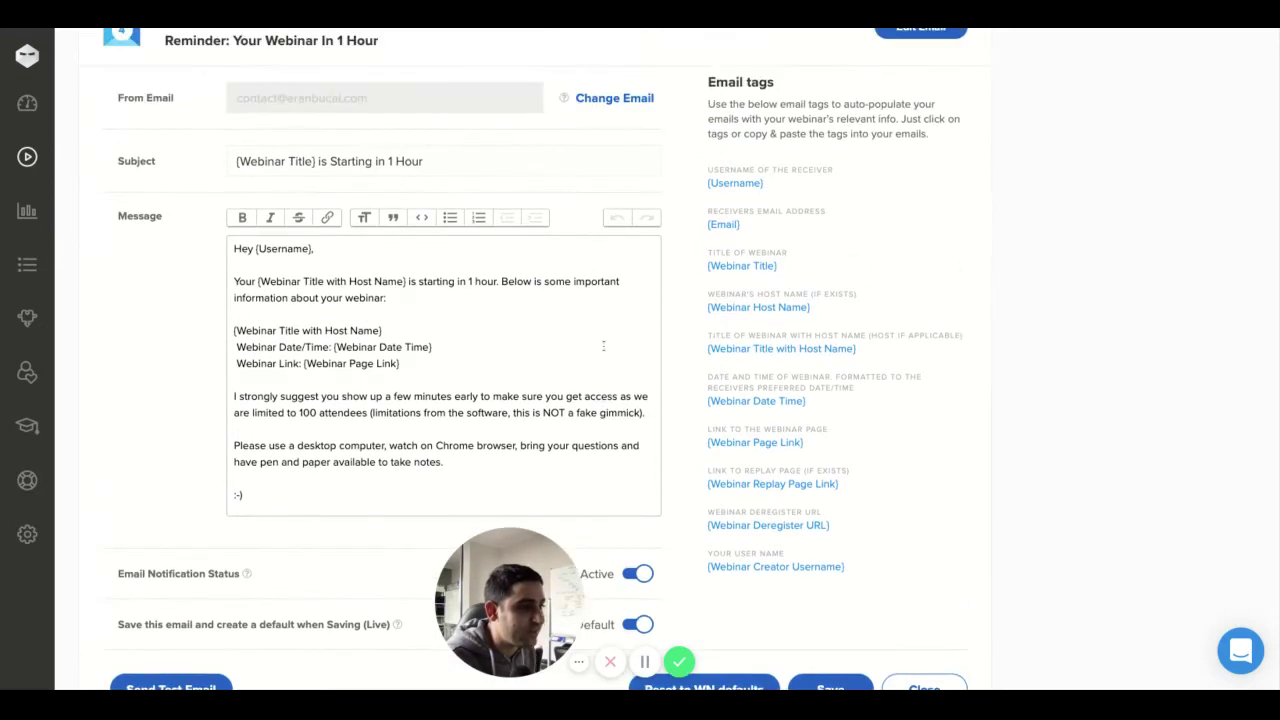
pyautogui.click(936, 100)
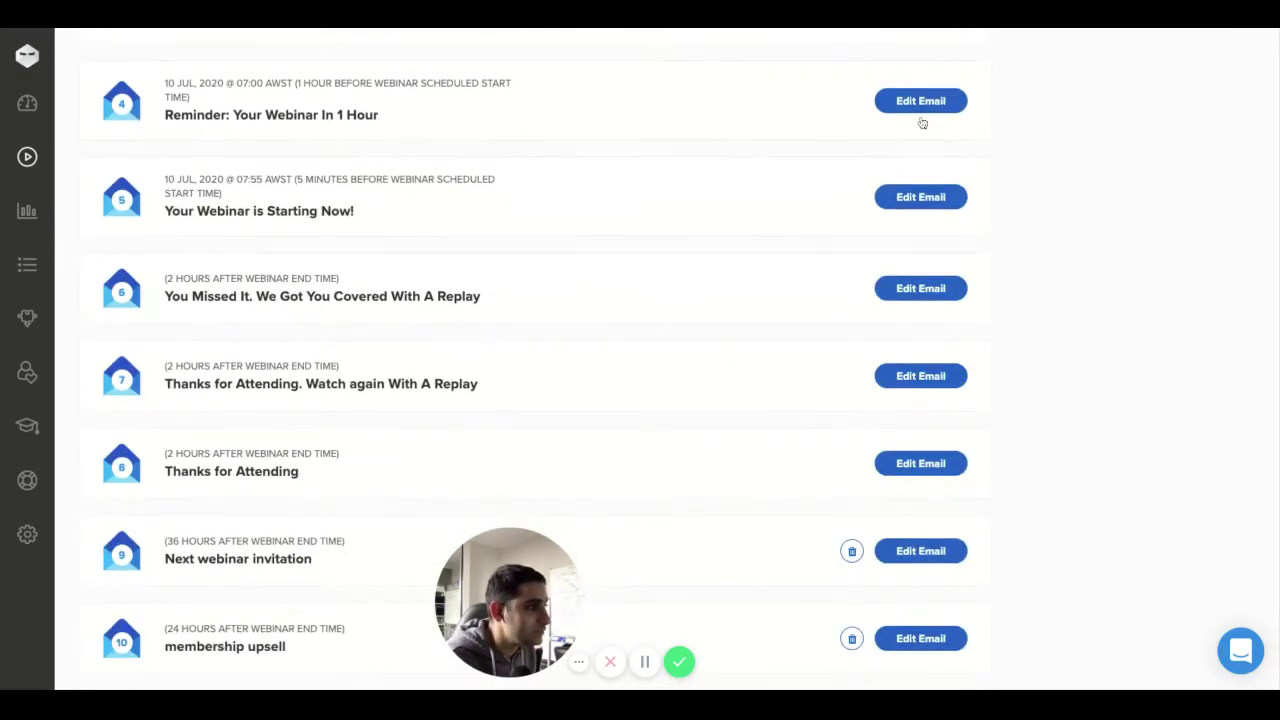
# Step: Review the "Your Webinar is Starting Now!" email's message and settings, and collapse it
pyautogui.click(920, 197)
pyautogui.scroll(-2, 385, 338)
pyautogui.scroll(-2, 385, 338)
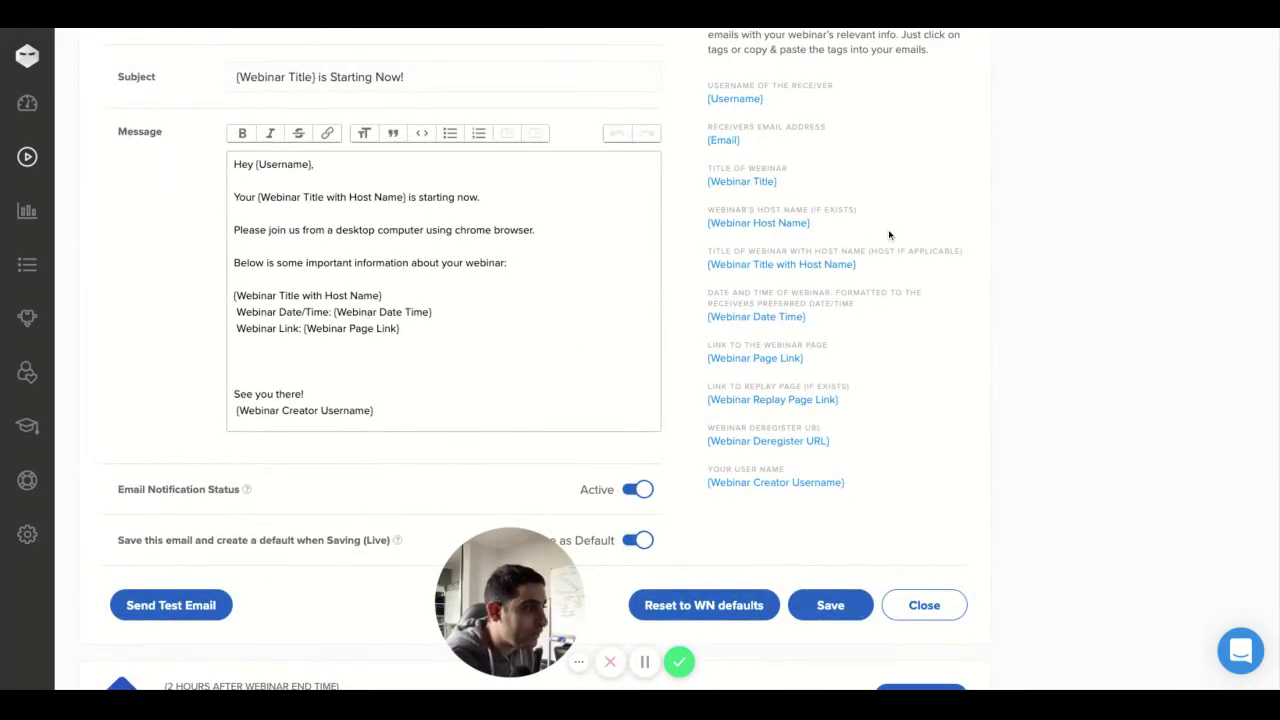
pyautogui.scroll(3, 900, 220)
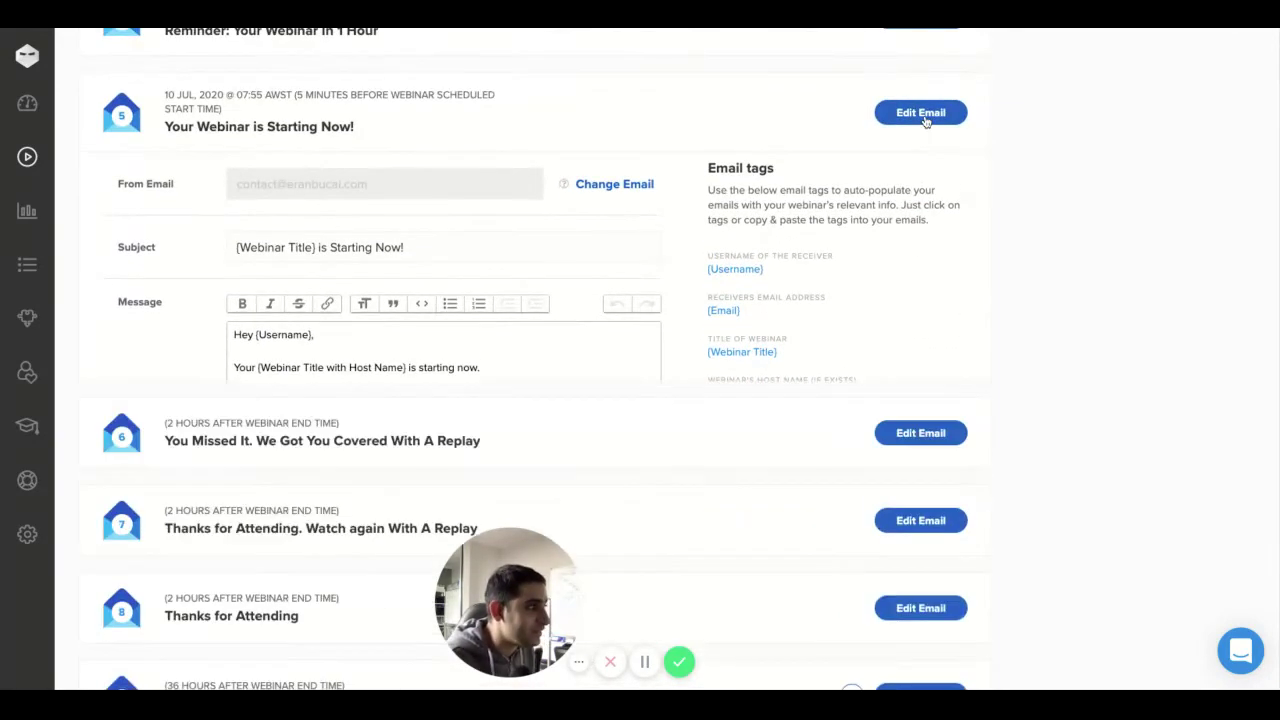
pyautogui.click(922, 115)
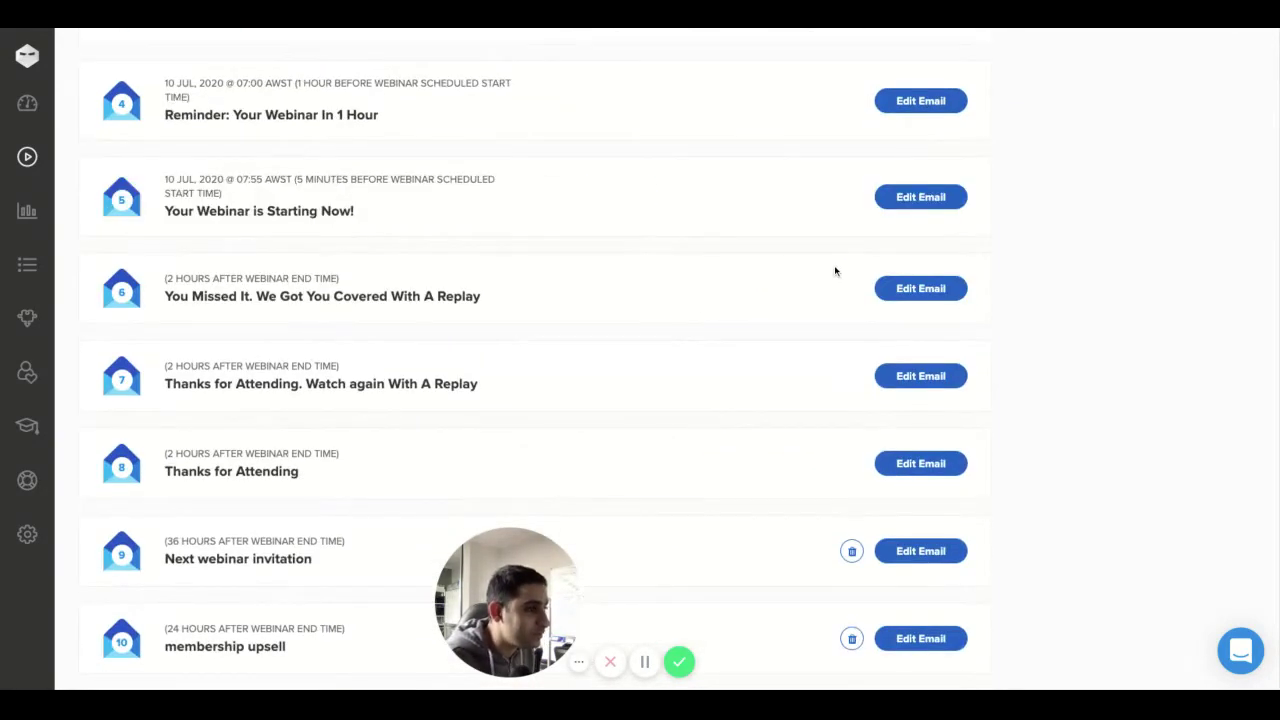
# Step: Open the "You Missed It. We Got You Covered With A Replay" email and check the address behind its membership link, keeping the link
pyautogui.click(912, 292)
pyautogui.scroll(-1, 545, 284)
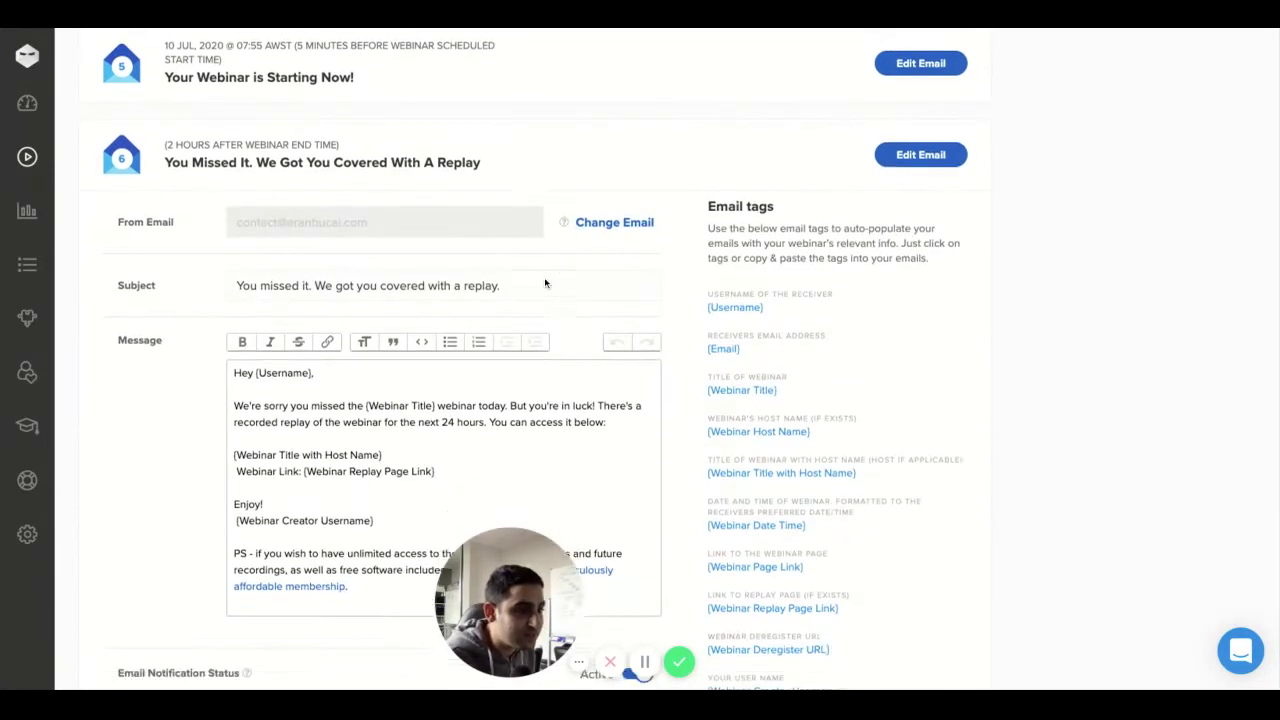
pyautogui.scroll(-2, 545, 284)
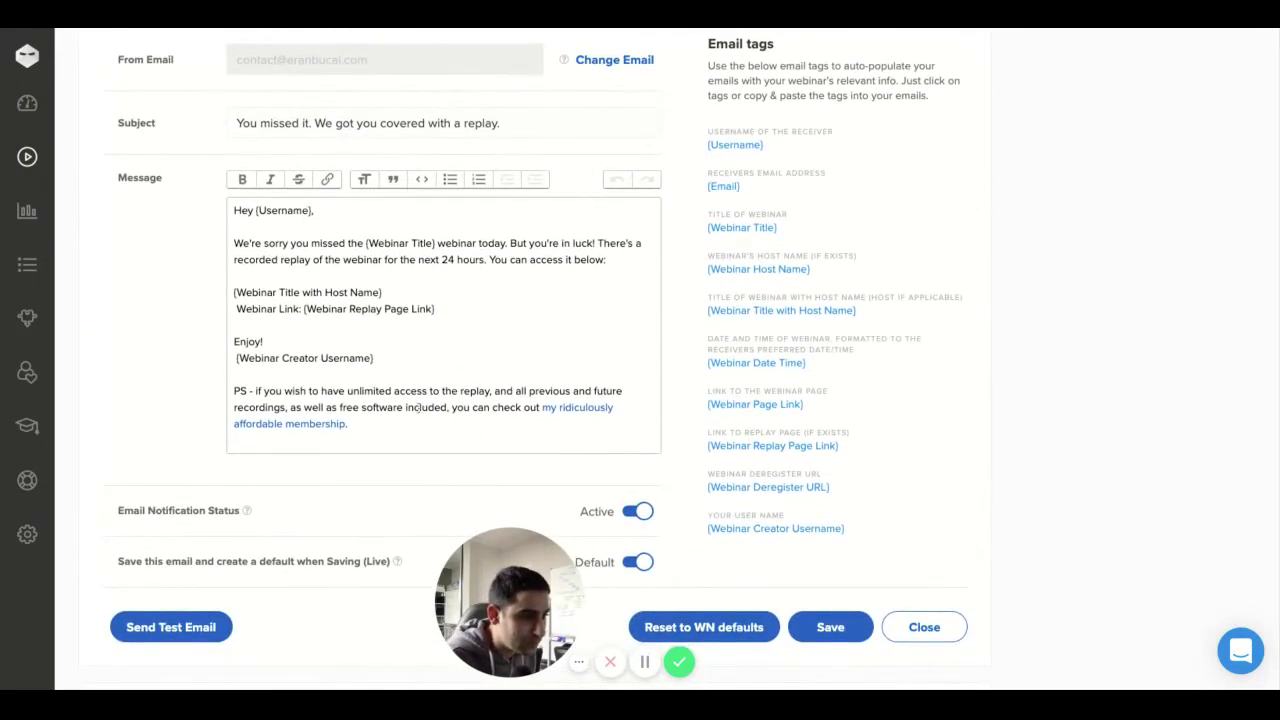
pyautogui.click(575, 417)
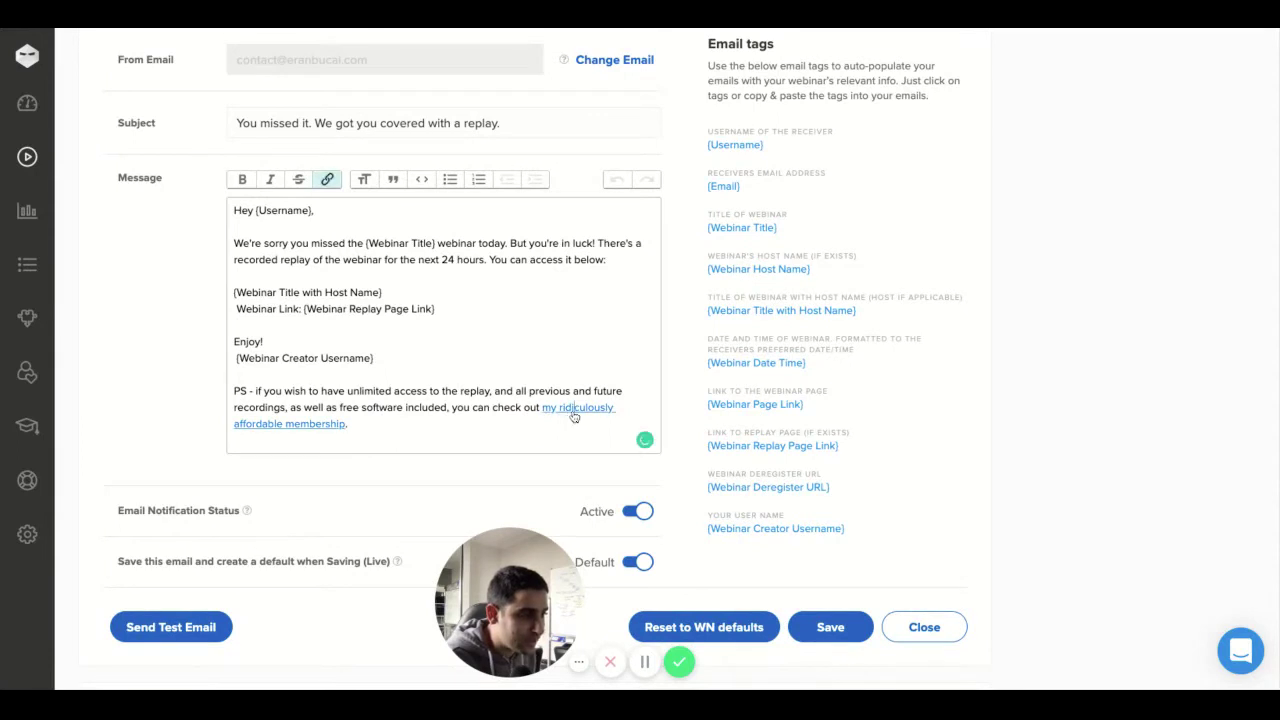
pyautogui.click(327, 179)
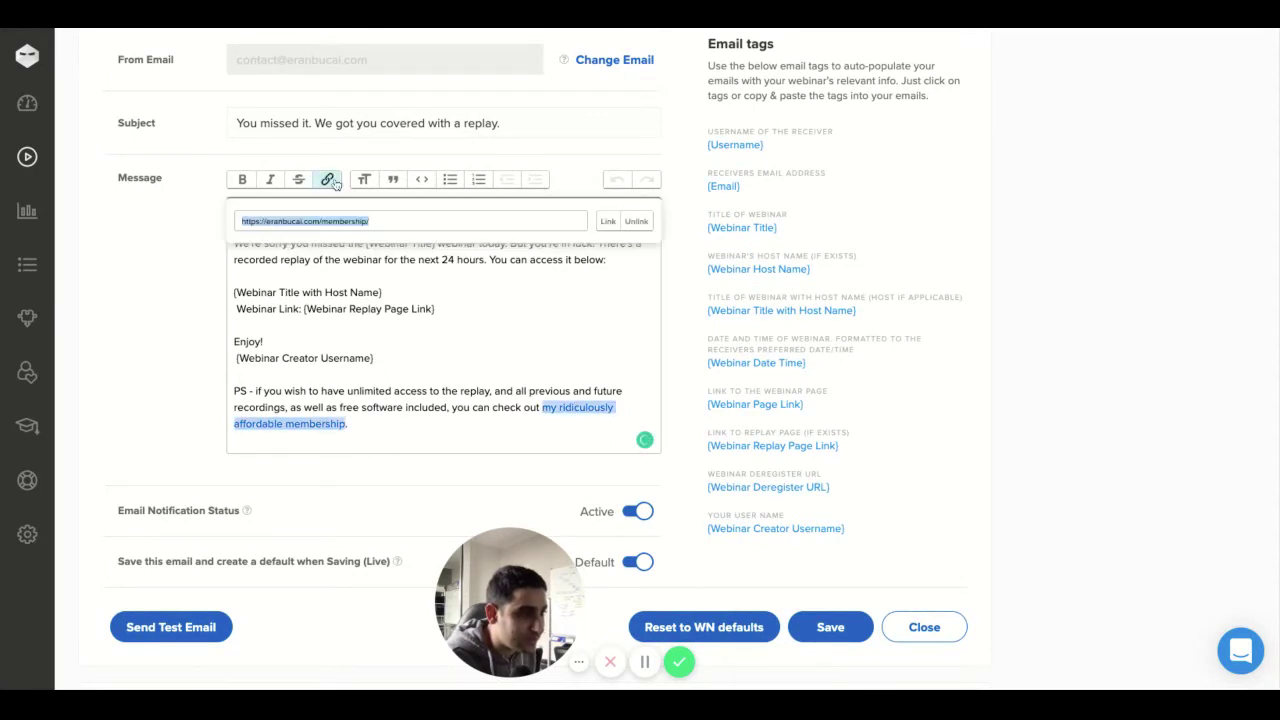
pyautogui.click(607, 221)
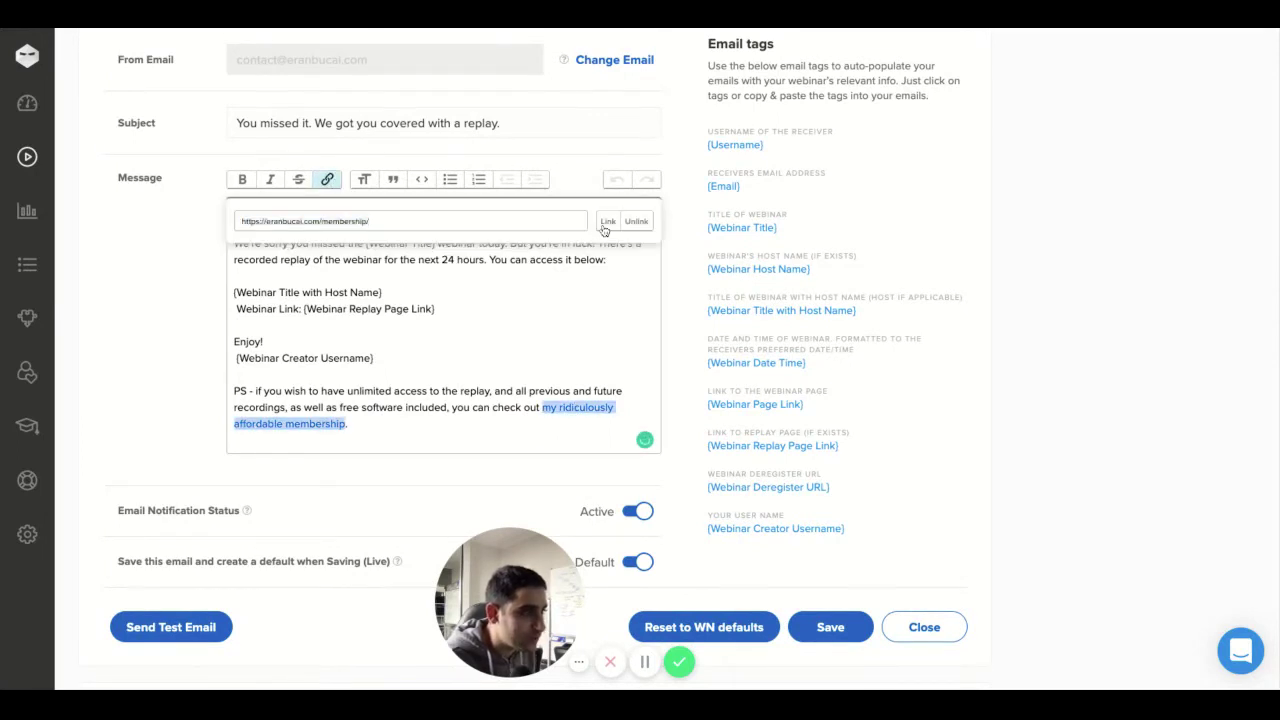
# Step: Examine the {Webinar Replay Page Link} tag in the missed-webinar email's message
pyautogui.click(302, 309)
pyautogui.hotkey('ctrl', 'shift', 'Right')
pyautogui.hotkey('ctrl', 'shift', 'Right')
pyautogui.hotkey('ctrl', 'shift', 'Right')
pyautogui.hotkey('ctrl', 'shift', 'Right')
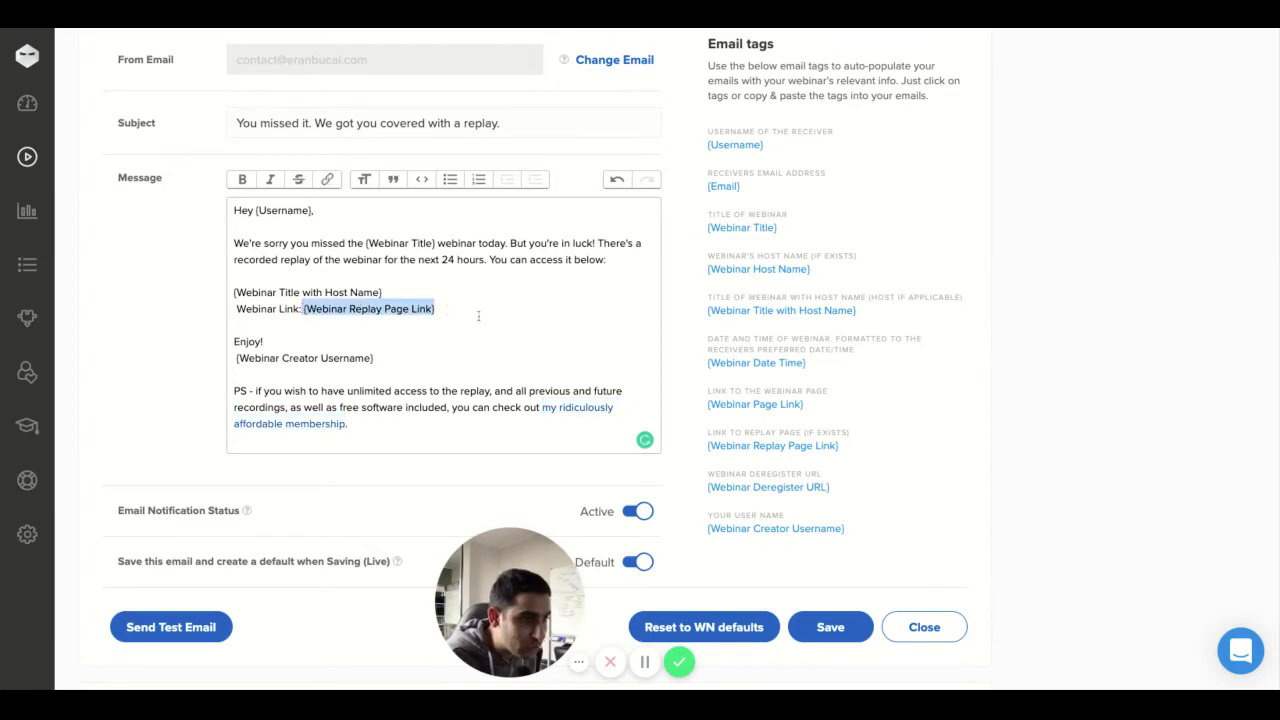
pyautogui.click(478, 316)
pyautogui.scroll(3, 900, 200)
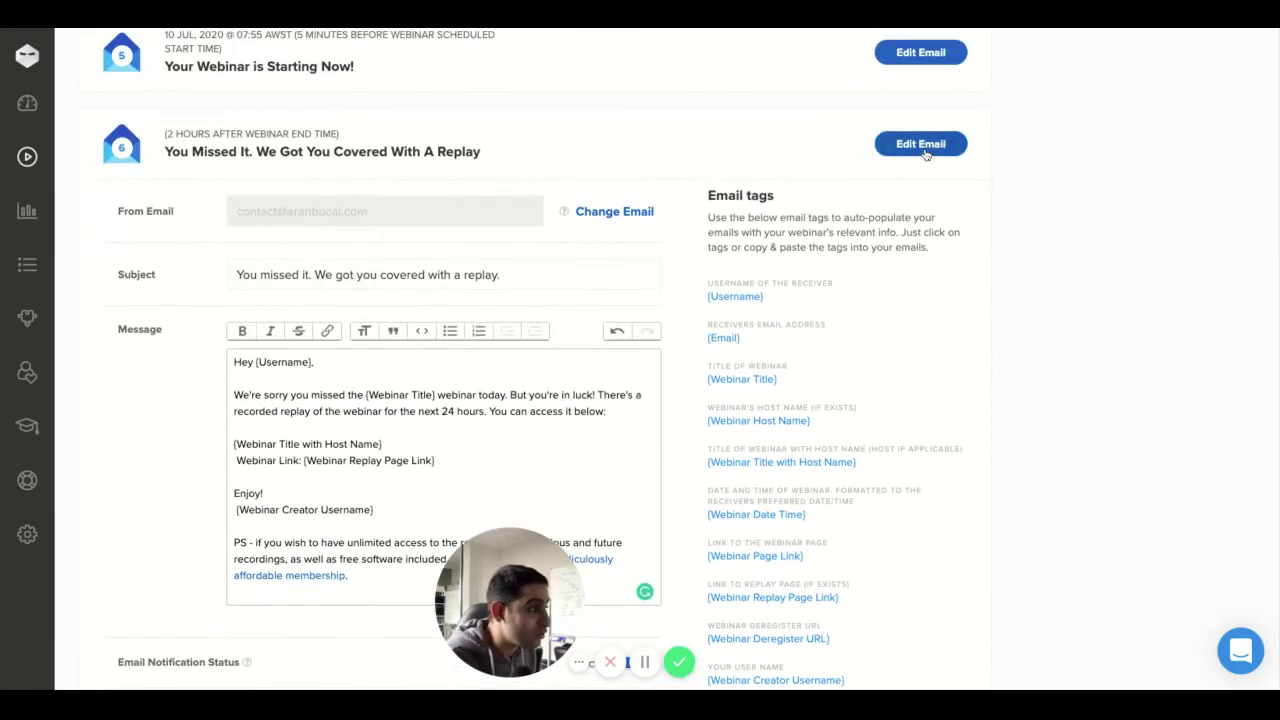
pyautogui.click(921, 146)
pyautogui.click(925, 288)
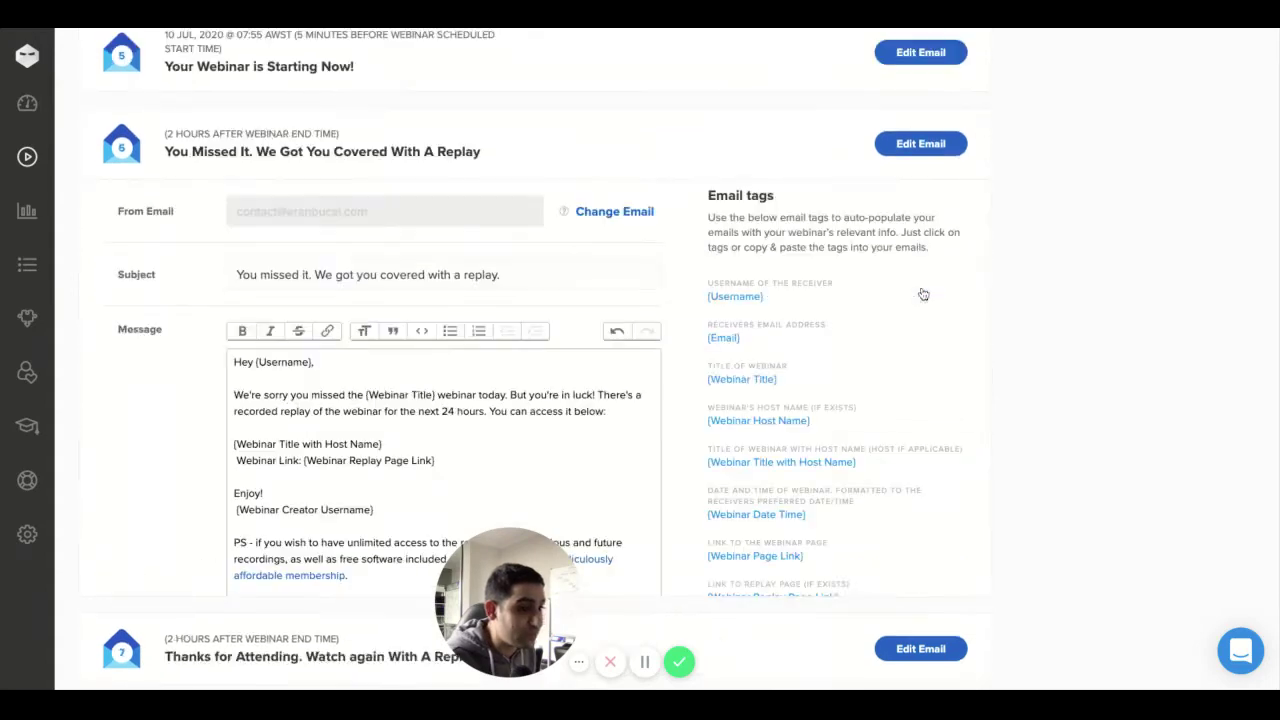
# Step: Recheck the missed-webinar email's status settings and membership link address, and collapse the email
pyautogui.scroll(-3, 918, 135)
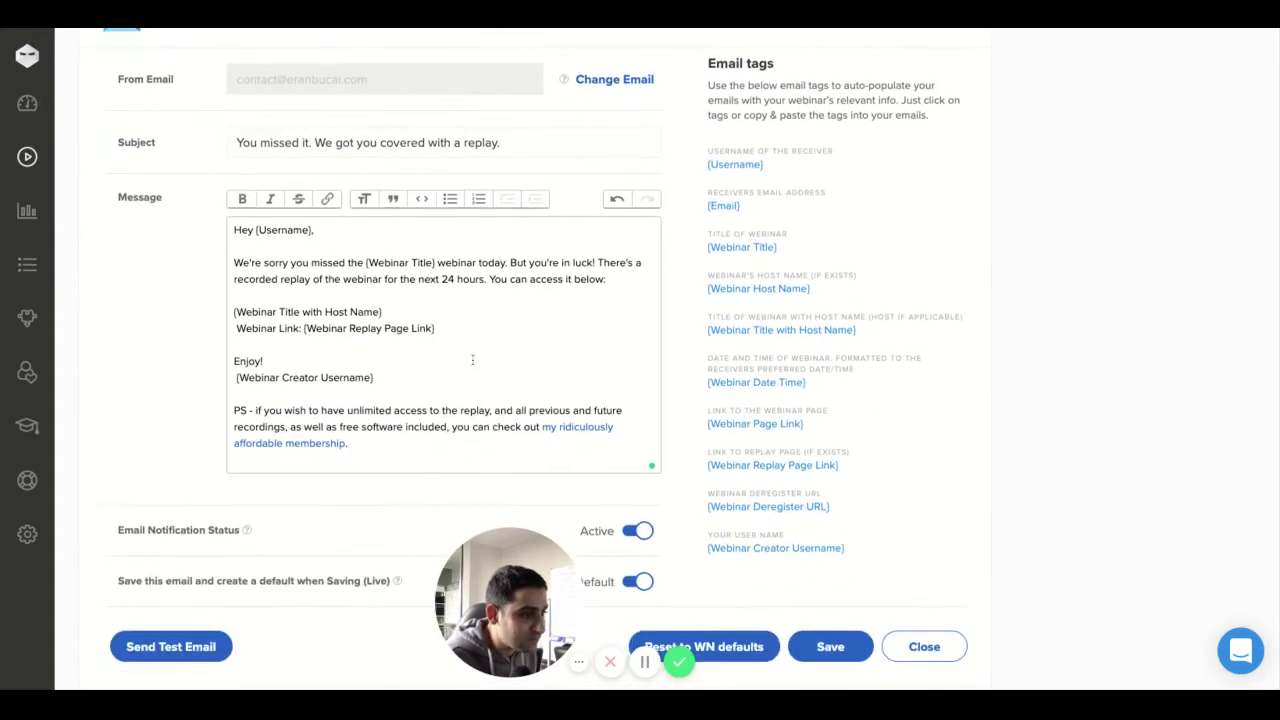
pyautogui.scroll(-1, 473, 360)
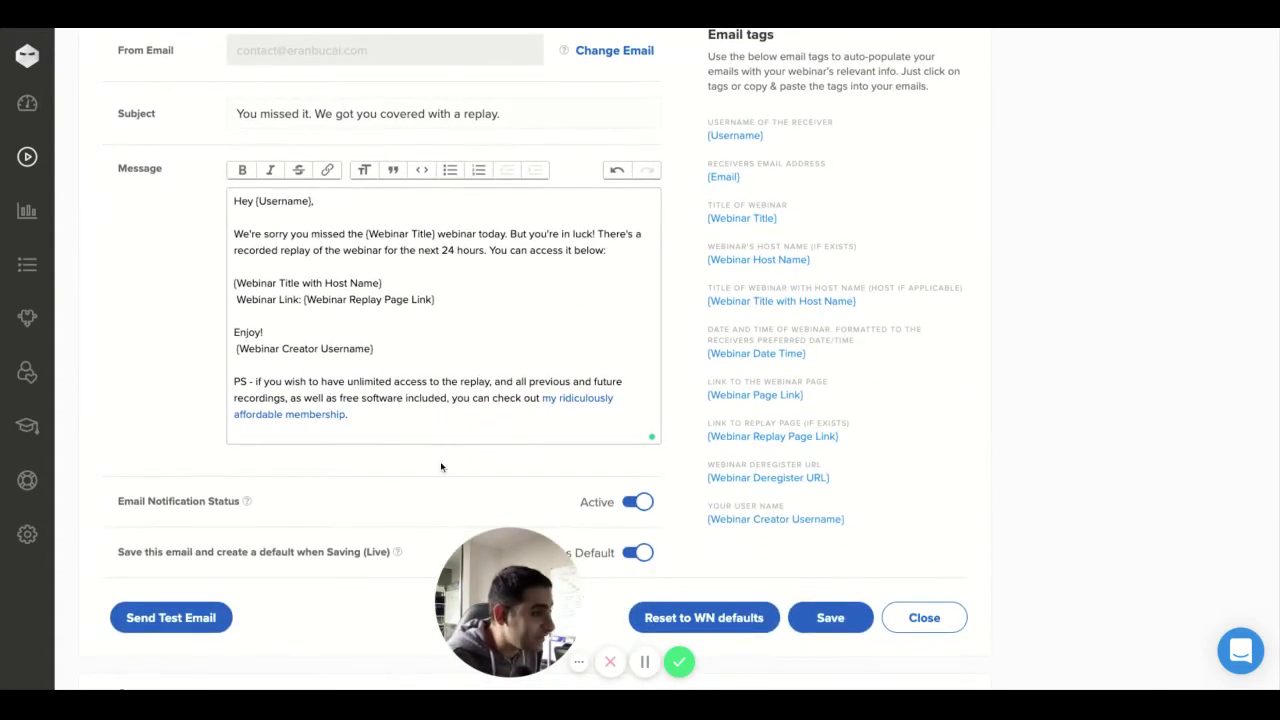
pyautogui.click(593, 400)
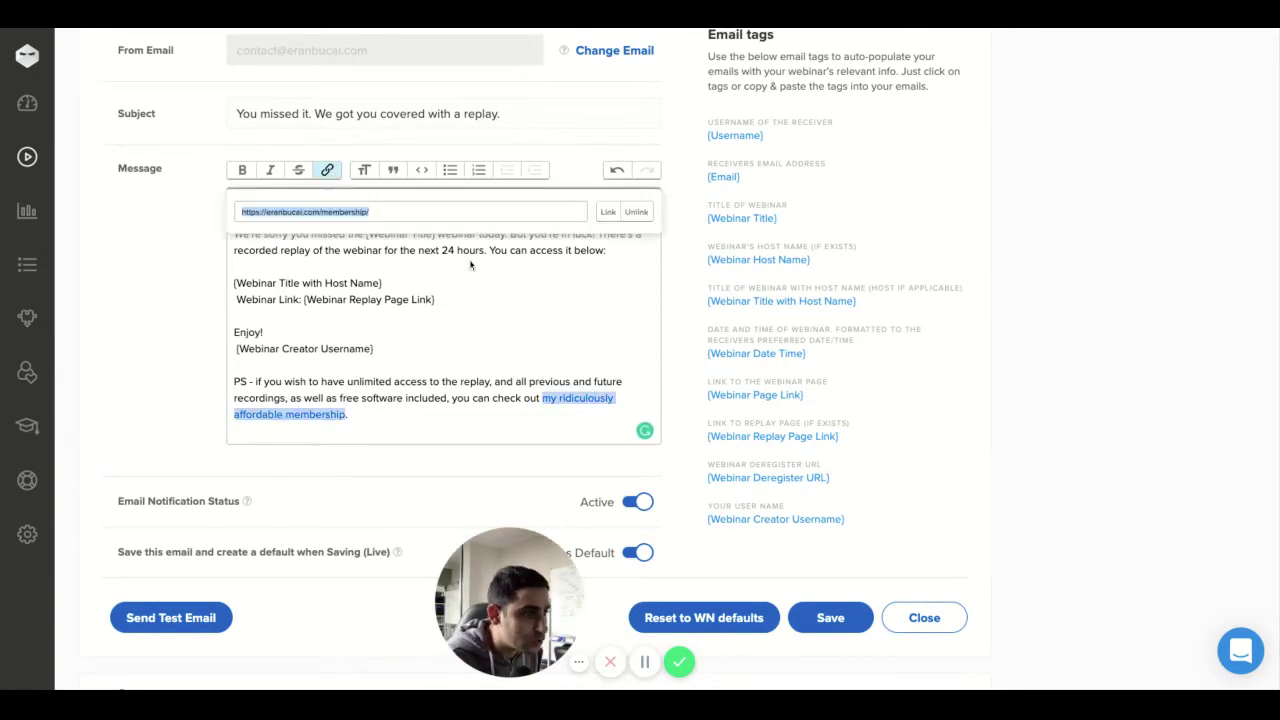
pyautogui.click(604, 211)
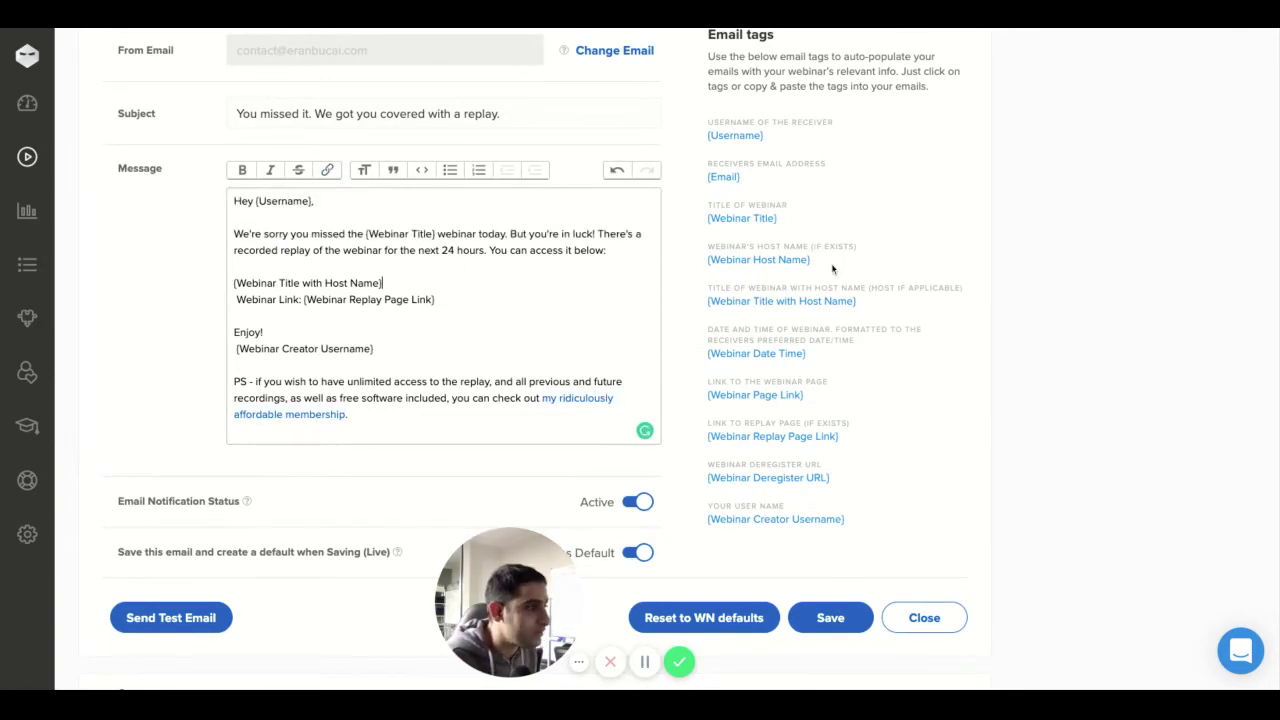
pyautogui.scroll(5, 832, 265)
pyautogui.click(899, 511)
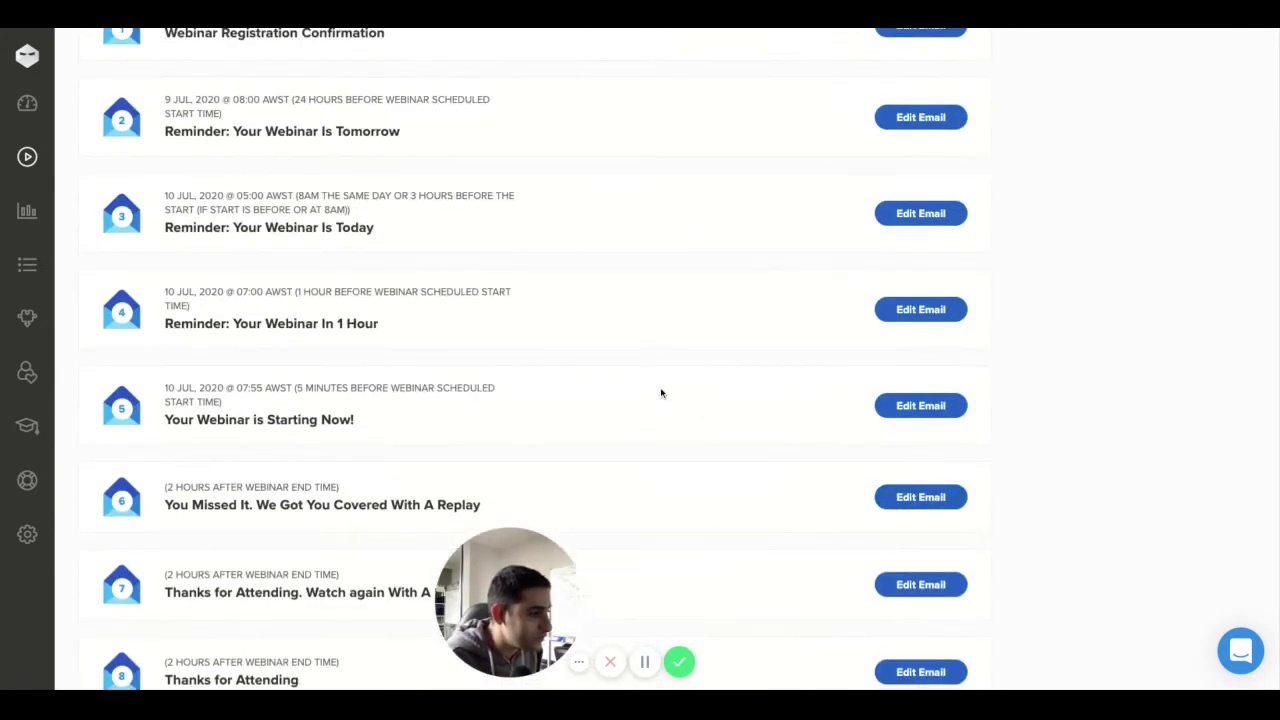
# Step: Open the "Thanks for Attending. Watch again With A Replay" email, review its message and membership link, and collapse it
pyautogui.scroll(-2, 660, 387)
pyautogui.click(903, 380)
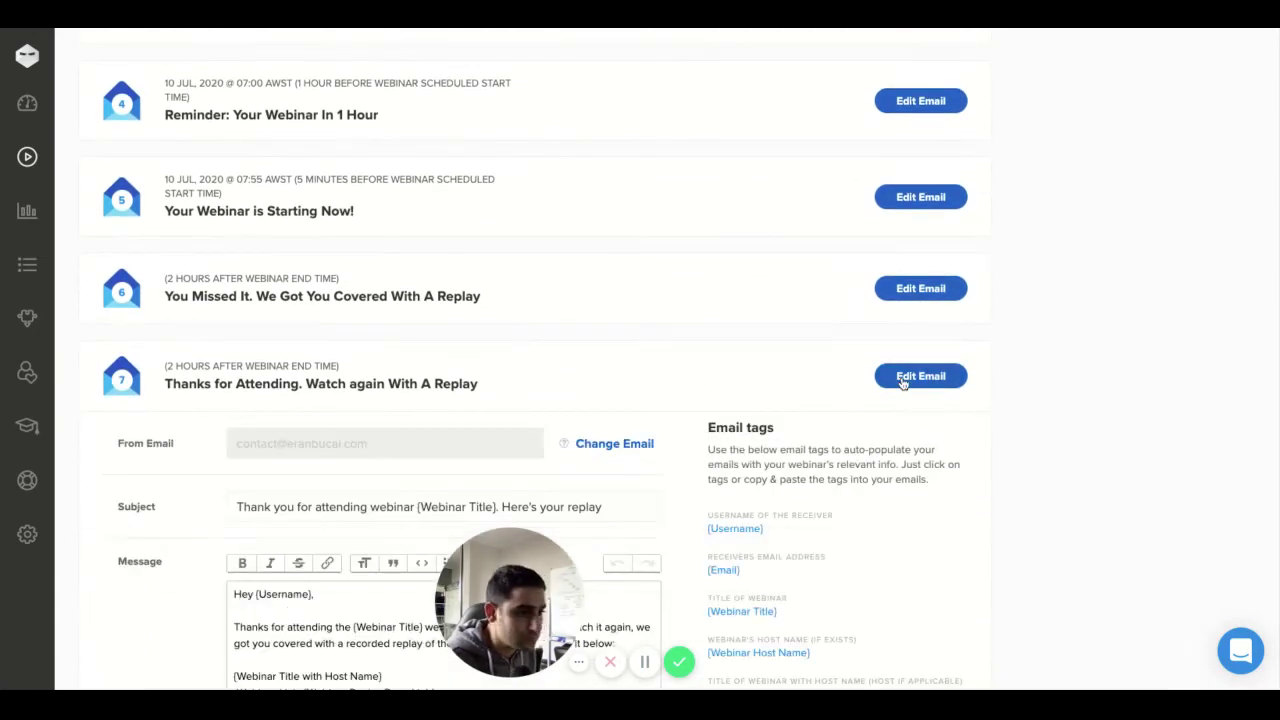
pyautogui.scroll(-3, 524, 367)
pyautogui.scroll(-2, 524, 367)
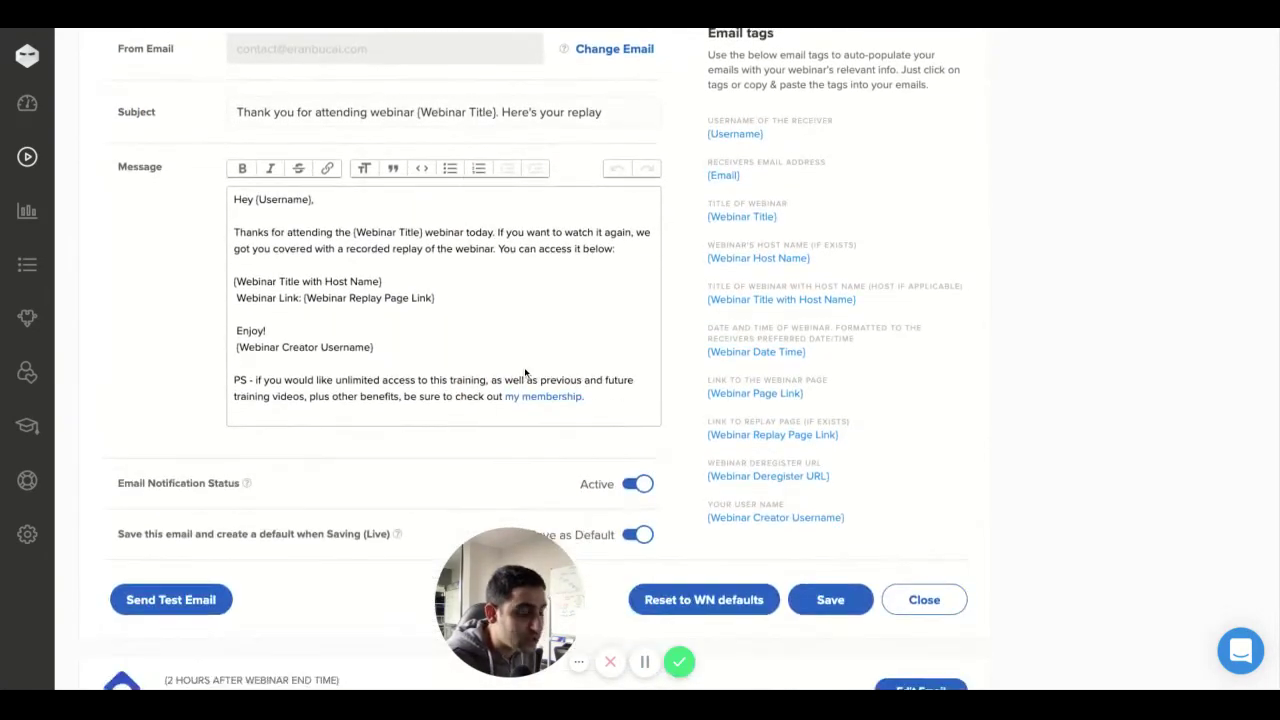
pyautogui.click(544, 398)
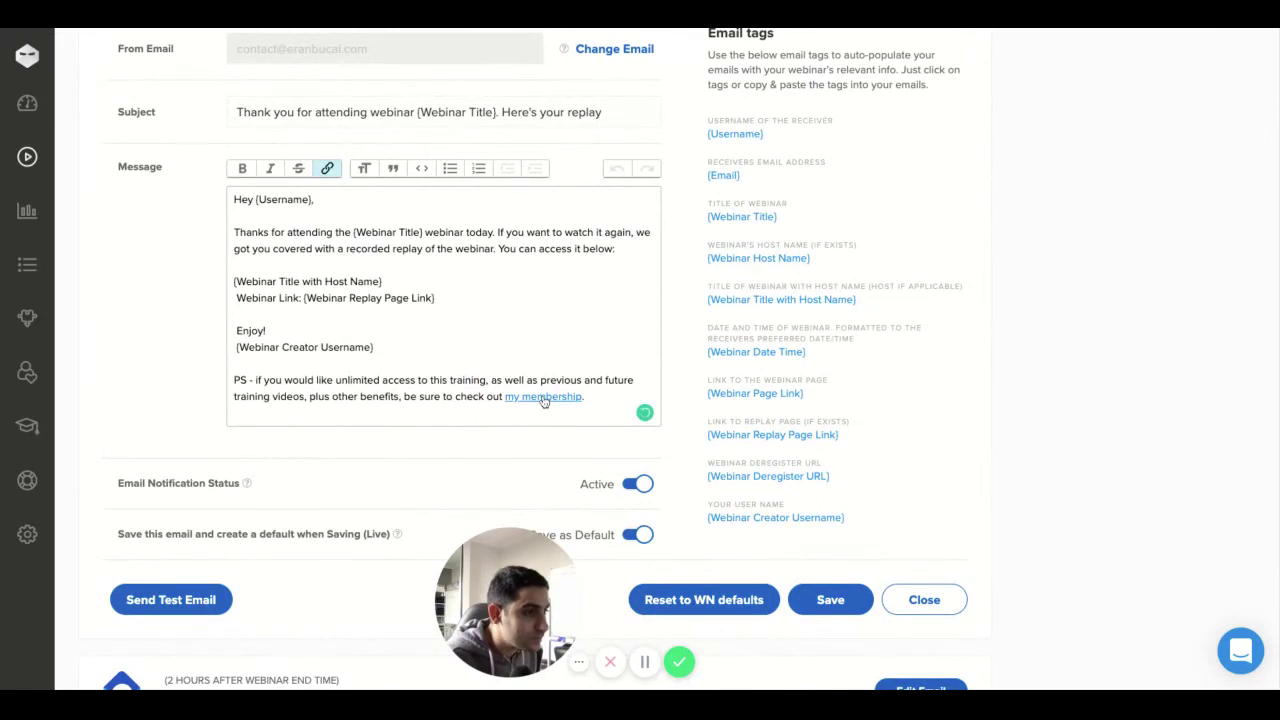
pyautogui.click(328, 169)
pyautogui.keyDown('shift'); pyautogui.click(586, 336); pyautogui.keyUp('shift')
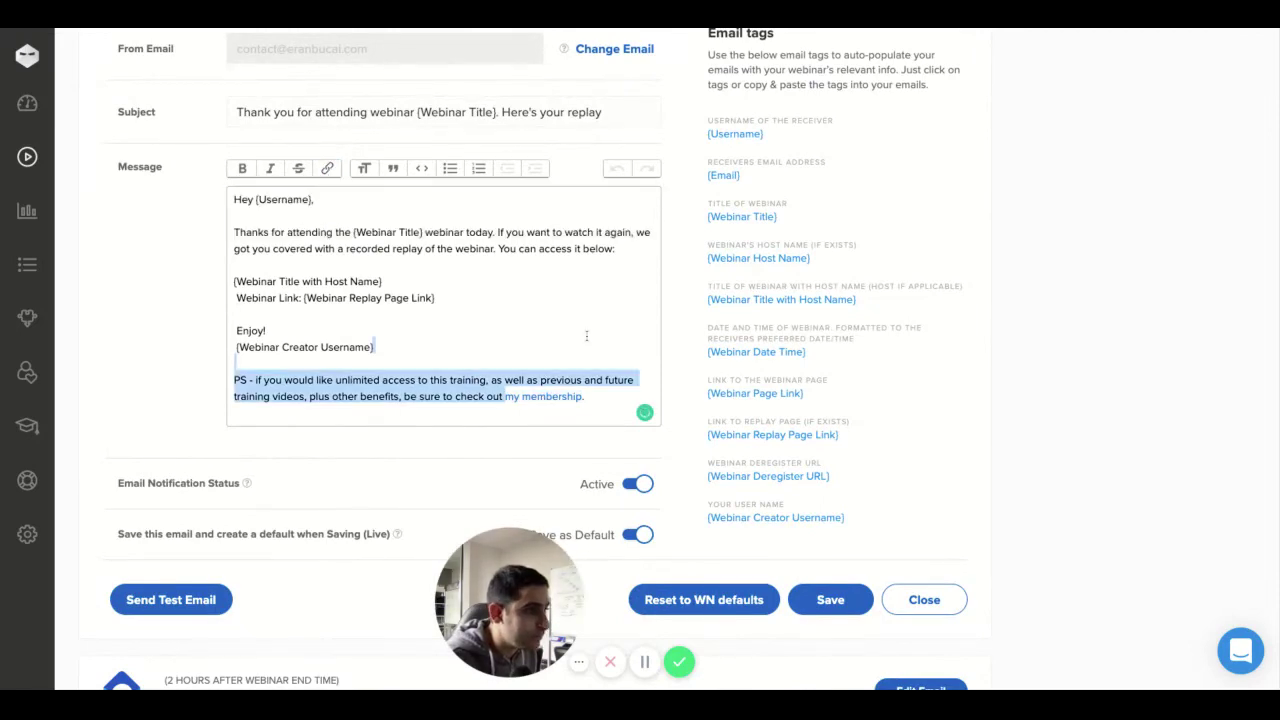
pyautogui.scroll(2, 830, 200)
pyautogui.click(900, 132)
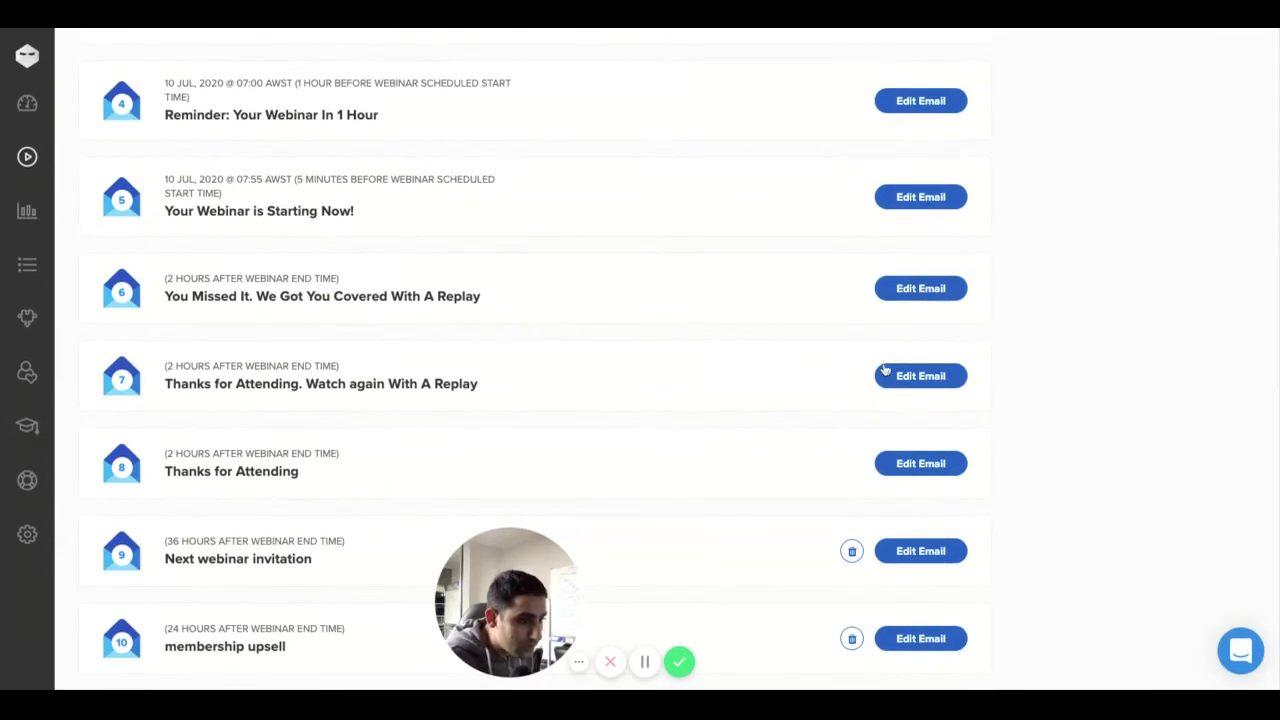
# Step: Review the message of the "Thanks for Attending" email and collapse it
pyautogui.click(903, 464)
pyautogui.scroll(-3, 903, 466)
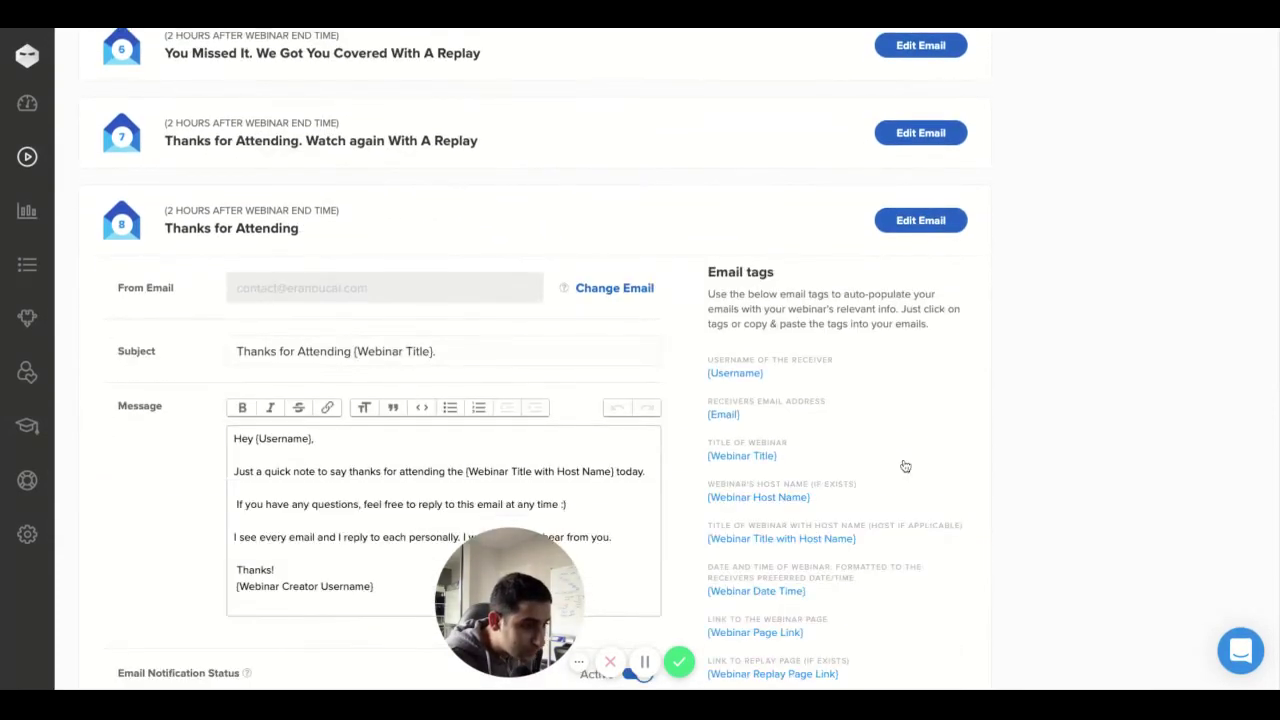
pyautogui.click(906, 222)
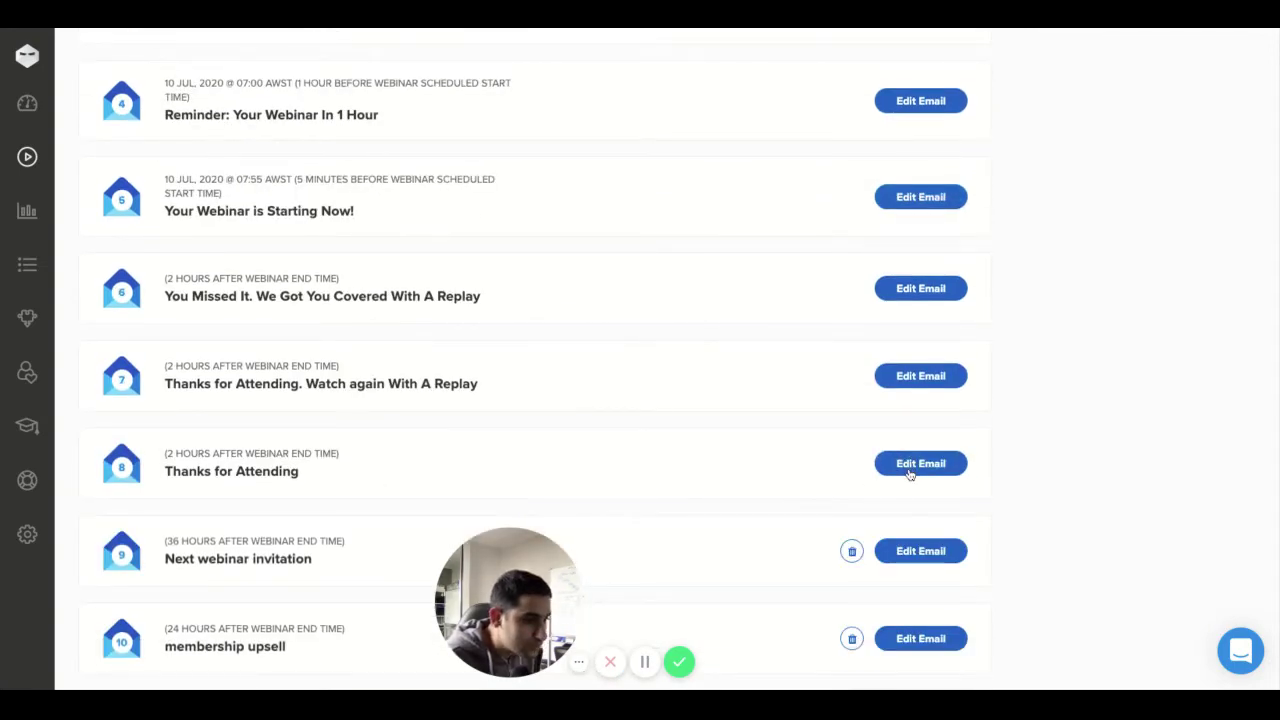
# Step: Open the "Next webinar invitation" email, review its send timing and the registration link in its message, and collapse it
pyautogui.click(914, 551)
pyautogui.scroll(-3, 643, 411)
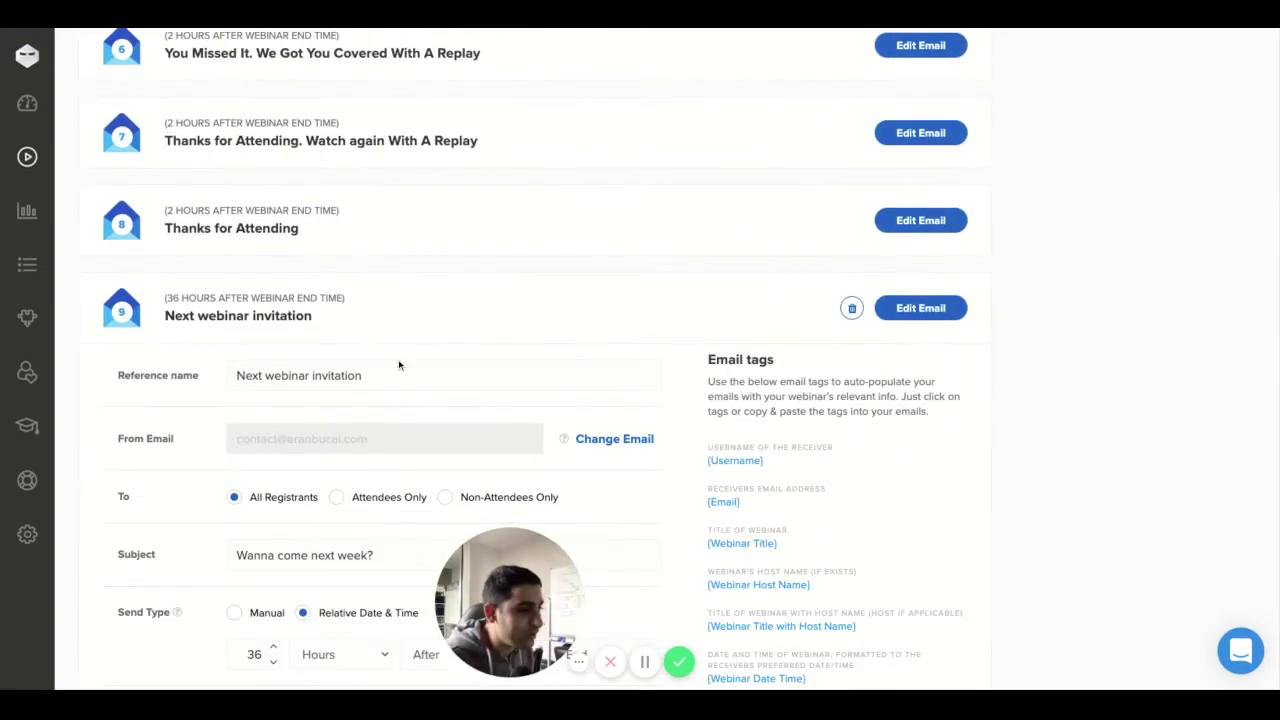
pyautogui.scroll(-5, 400, 375)
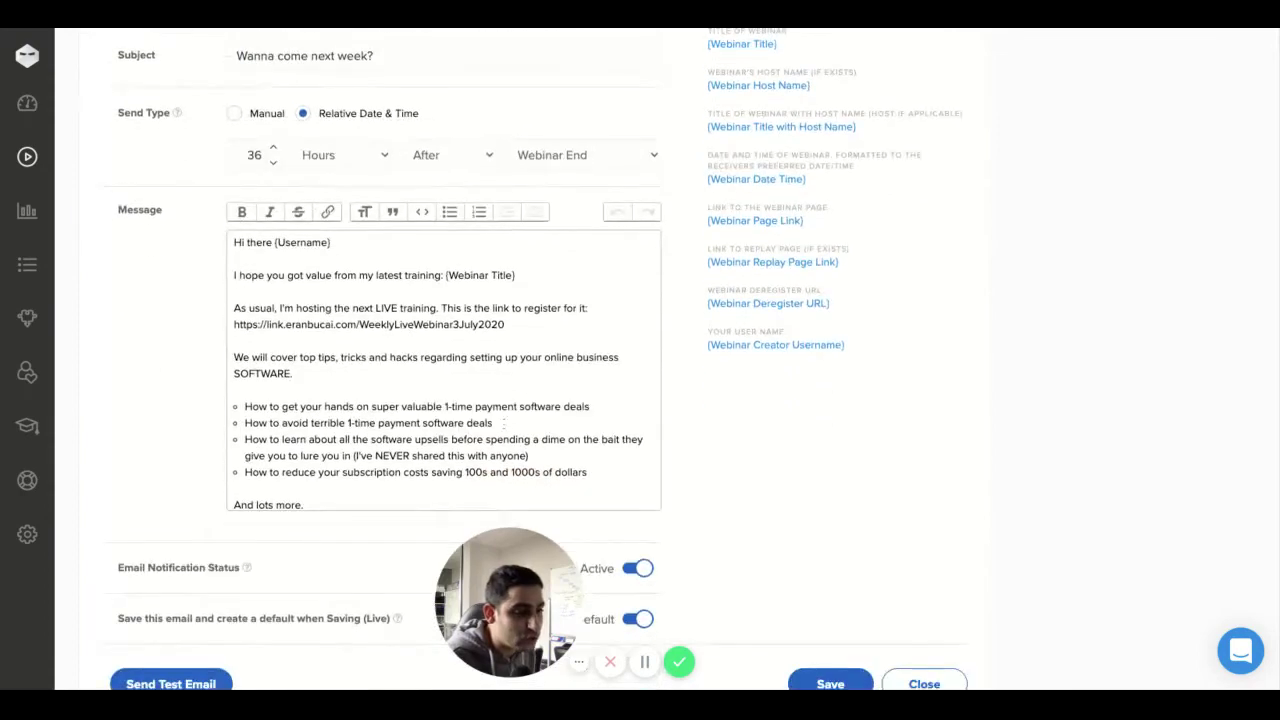
pyautogui.moveTo(505, 324); pyautogui.dragTo(240, 324)
pyautogui.click(236, 340)
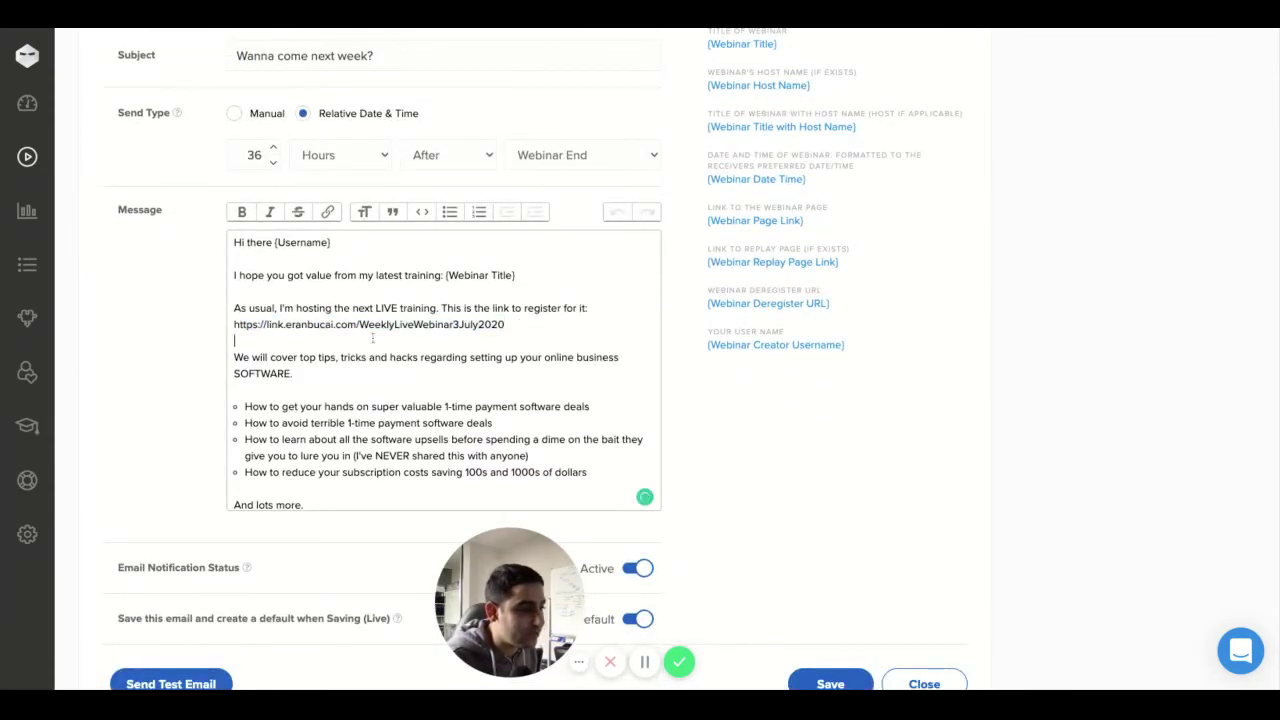
pyautogui.scroll(3, 748, 259)
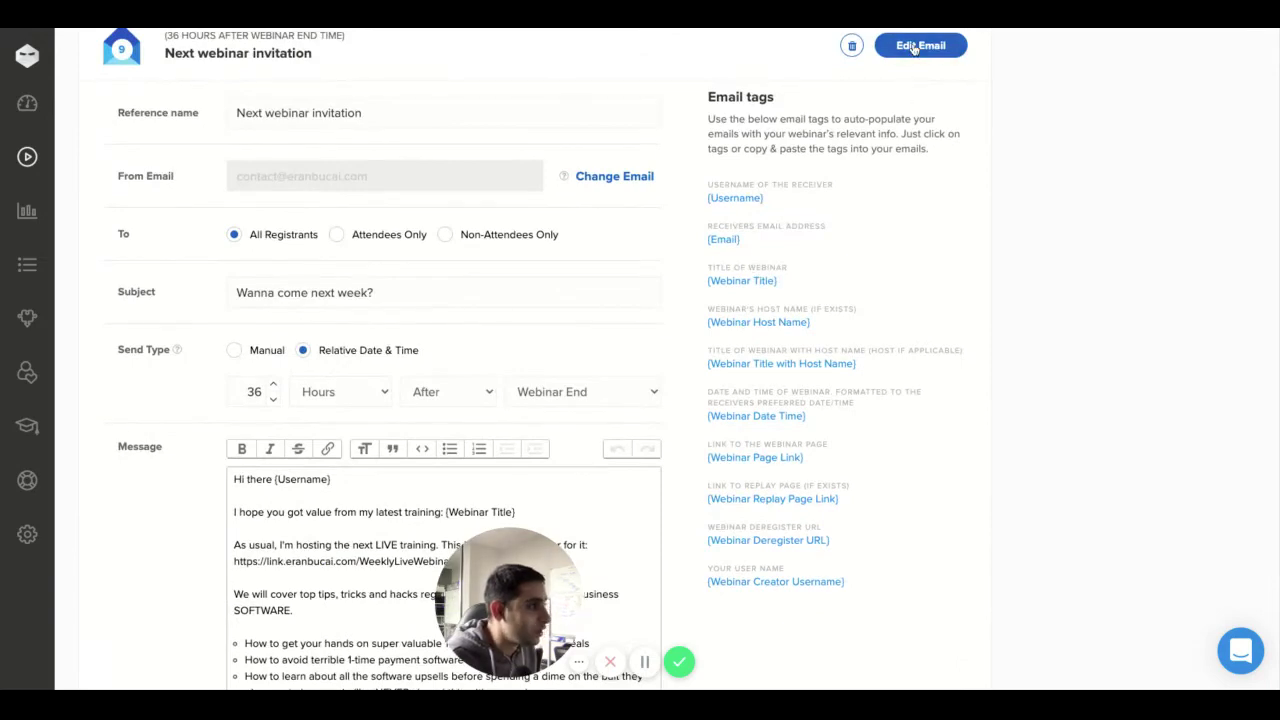
pyautogui.click(912, 47)
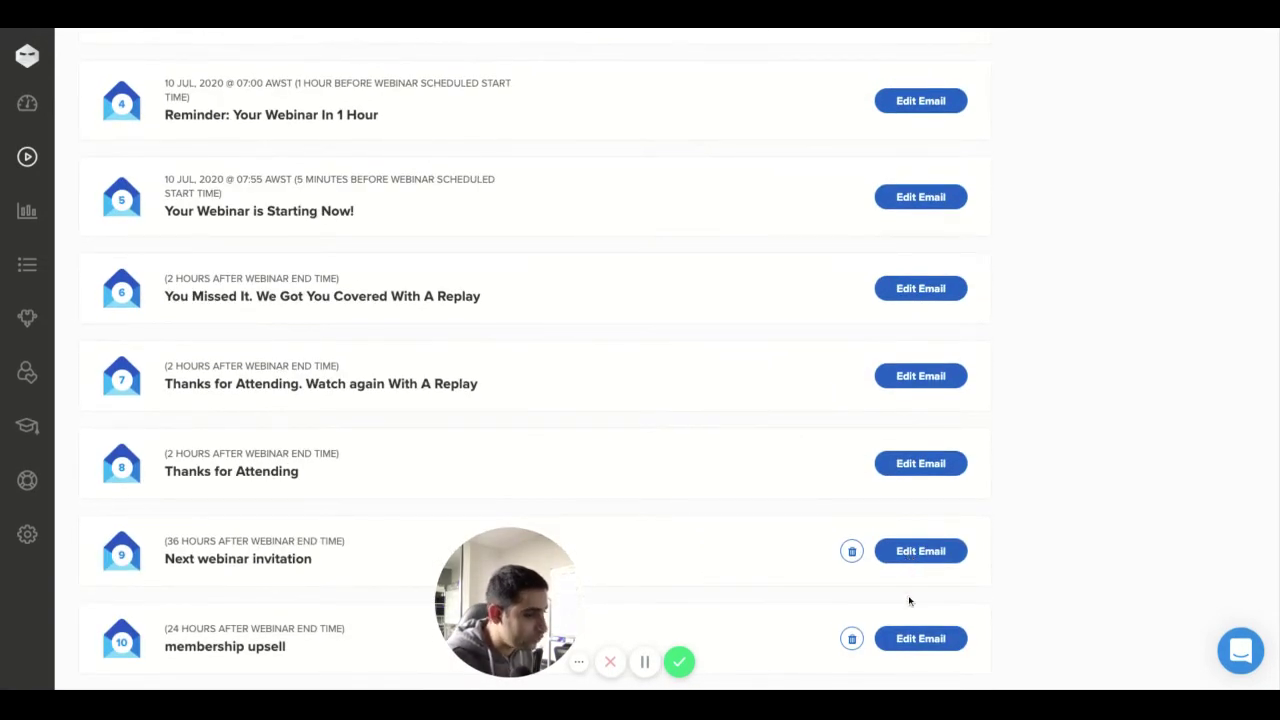
# Step: Open the "membership upsell" email, read its message and check the address behind "check out this link", keeping the link
pyautogui.click(910, 639)
pyautogui.scroll(-4, 560, 362)
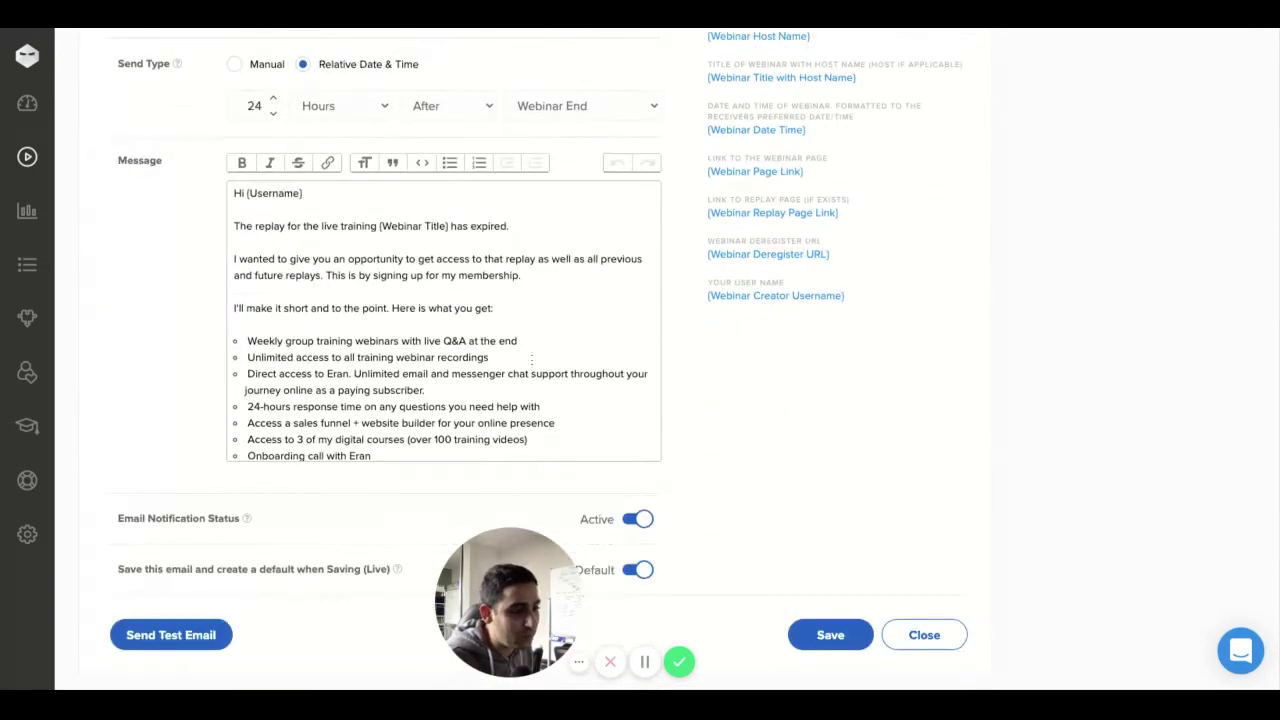
pyautogui.scroll(-1, 530, 356)
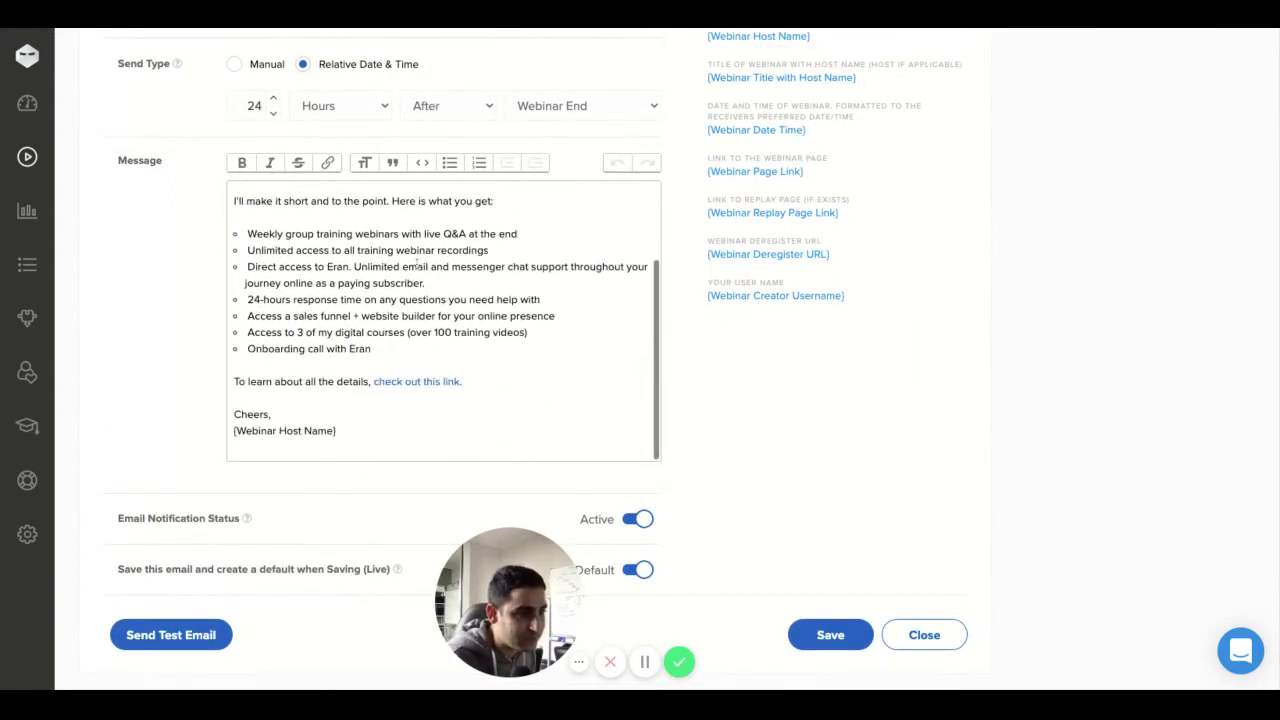
pyautogui.click(423, 381)
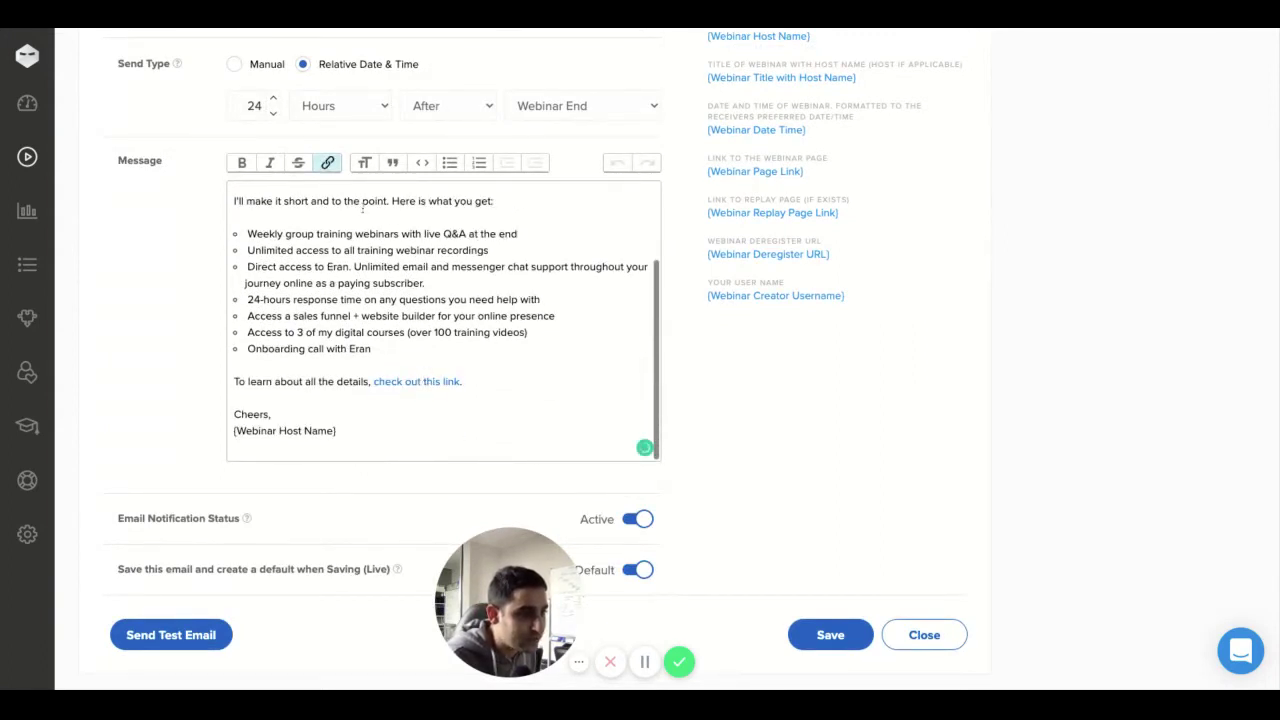
pyautogui.click(328, 163)
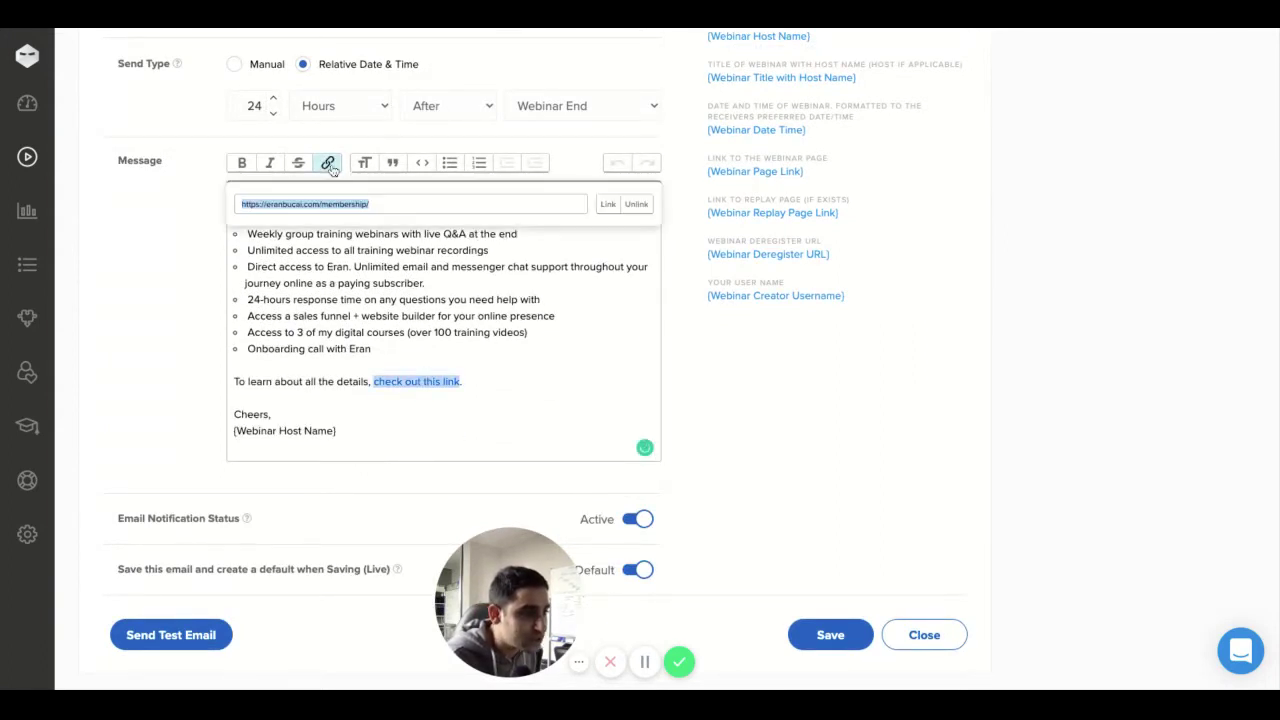
pyautogui.click(608, 206)
pyautogui.scroll(1, 582, 277)
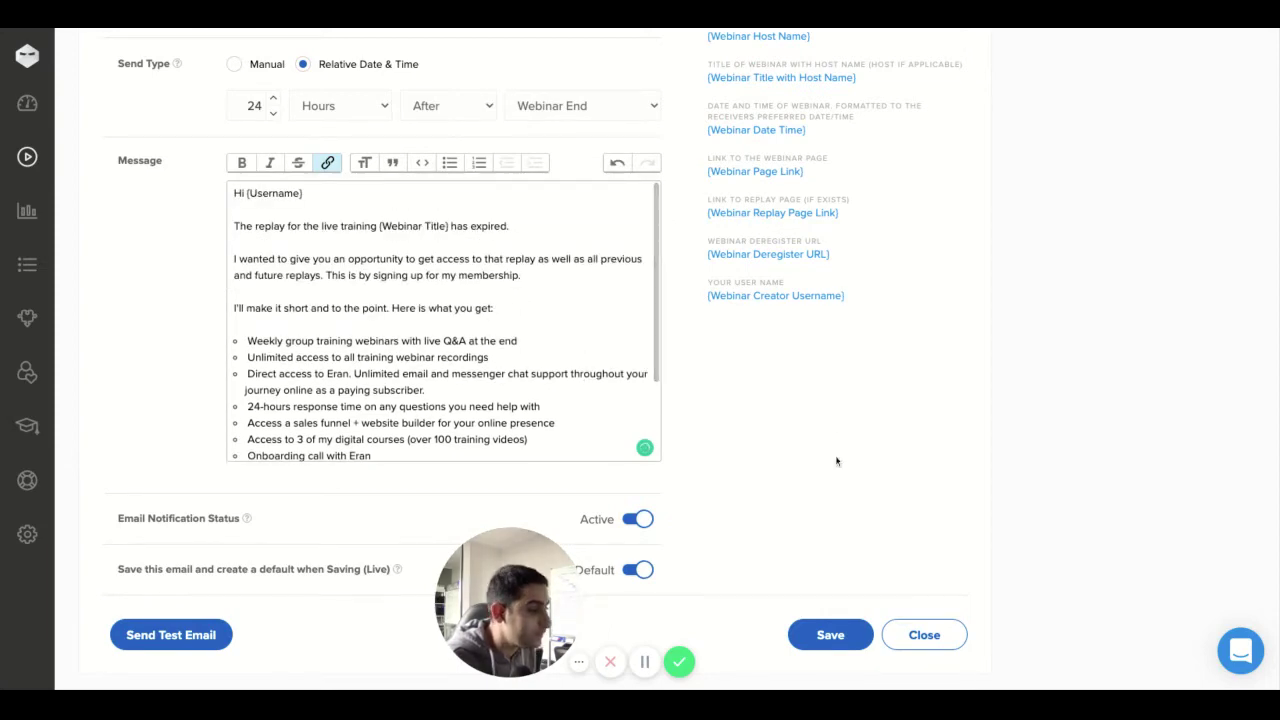
# Step: Save the "membership upsell" email as active and as the default, and collapse its editor
pyautogui.click(831, 634)
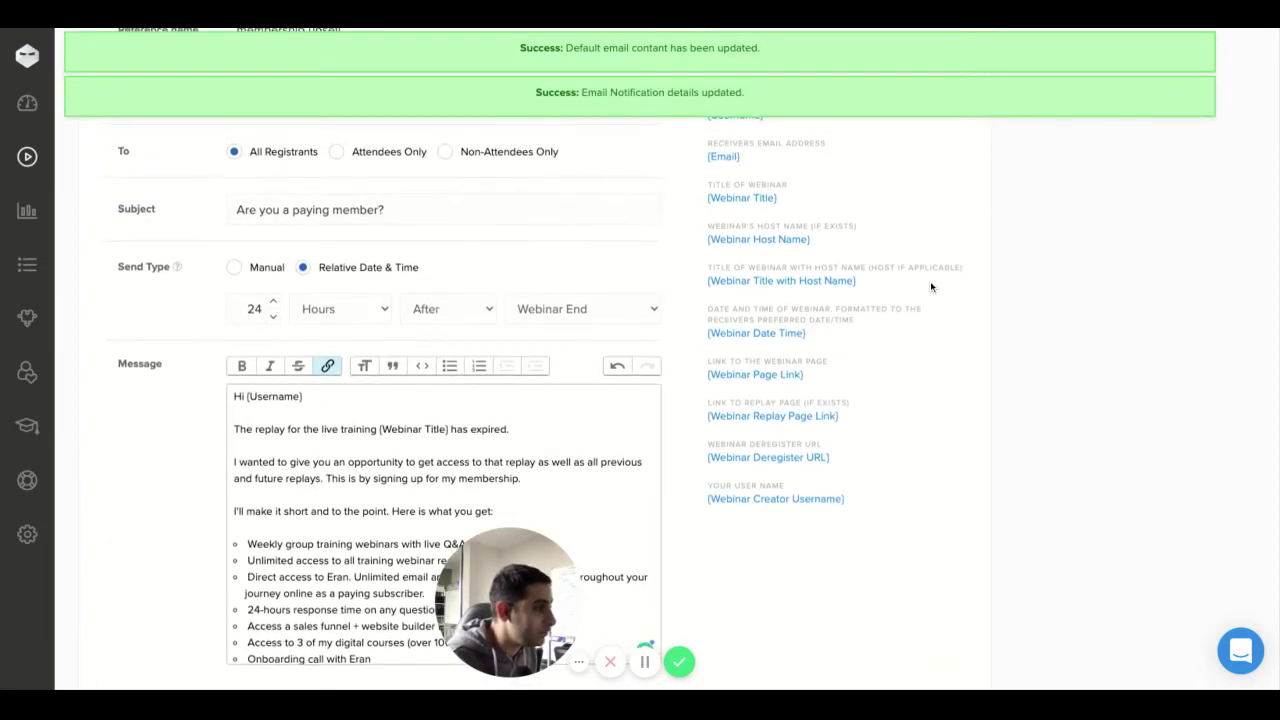
pyautogui.scroll(3, 930, 284)
pyautogui.click(919, 203)
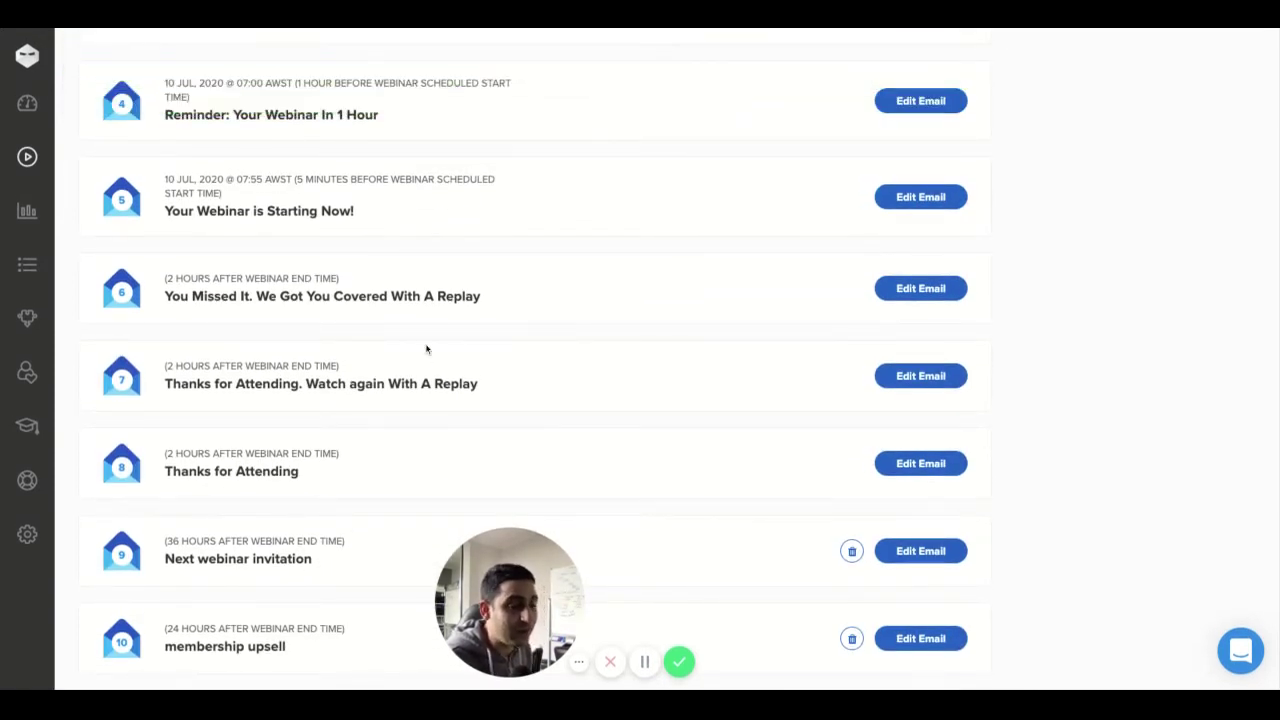
# Step: Return to the My Webinars list and view the available options for the "Affiliate Marketing Crush Course for Beginners" webinar
pyautogui.scroll(5, 405, 217)
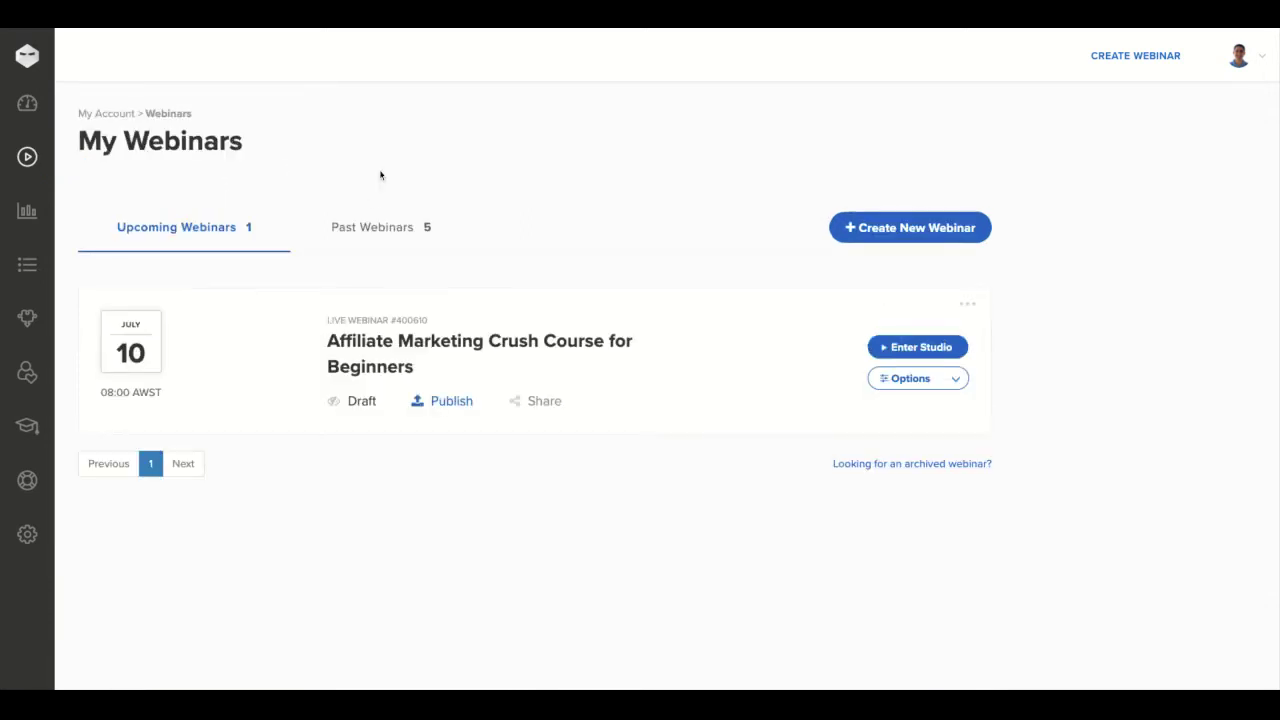
pyautogui.click(932, 378)
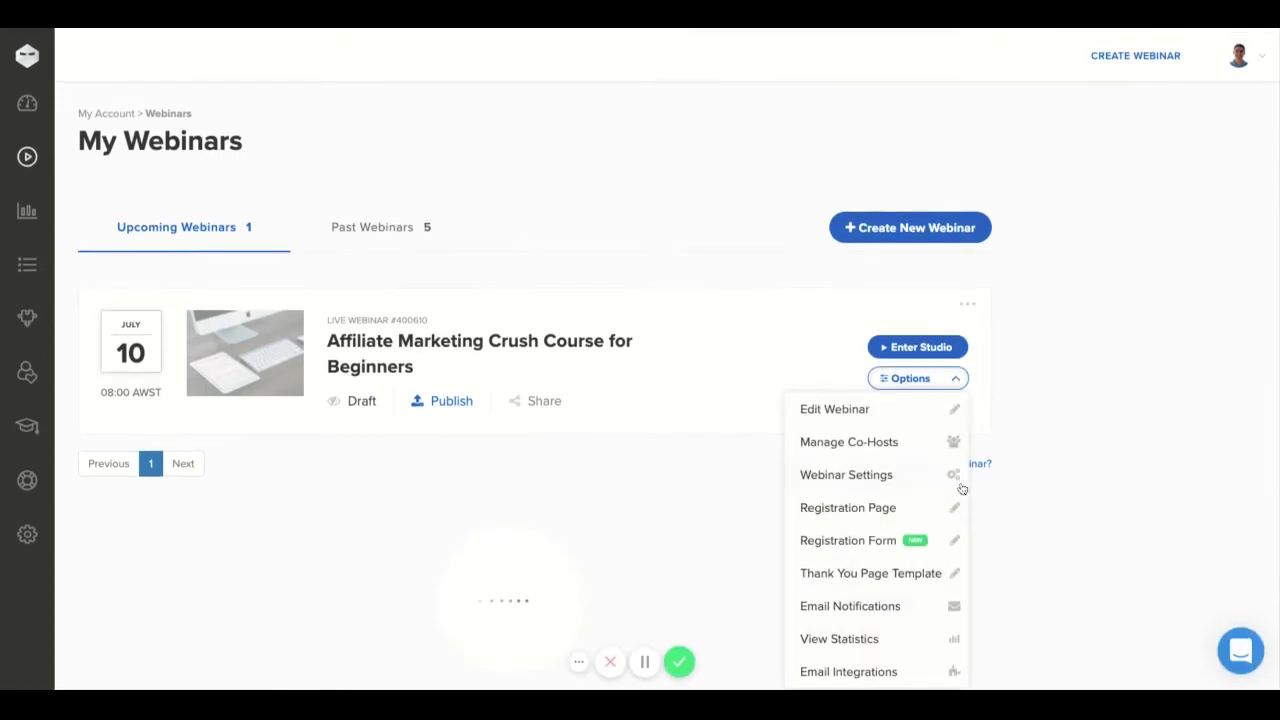
pyautogui.click(1066, 372)
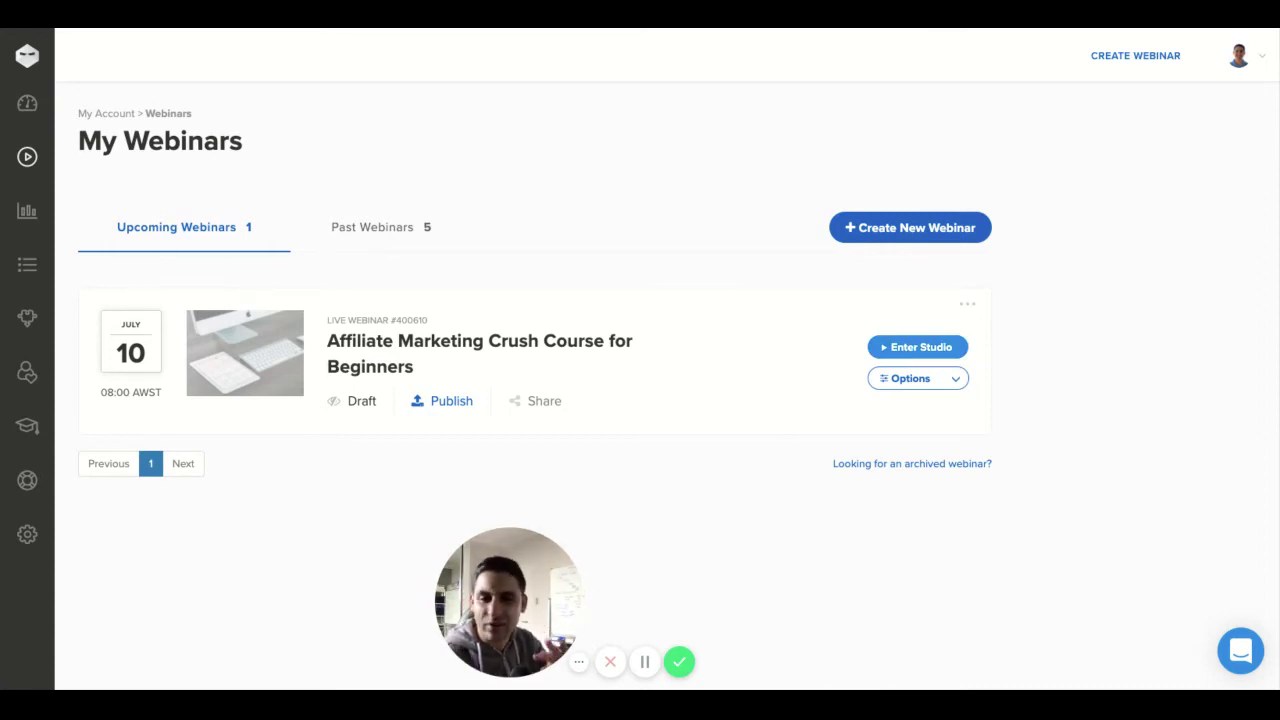
# Step: Enter the studio of the "Affiliate Marketing Crush Course for Beginners" webinar and view its offers
pyautogui.click(918, 347)
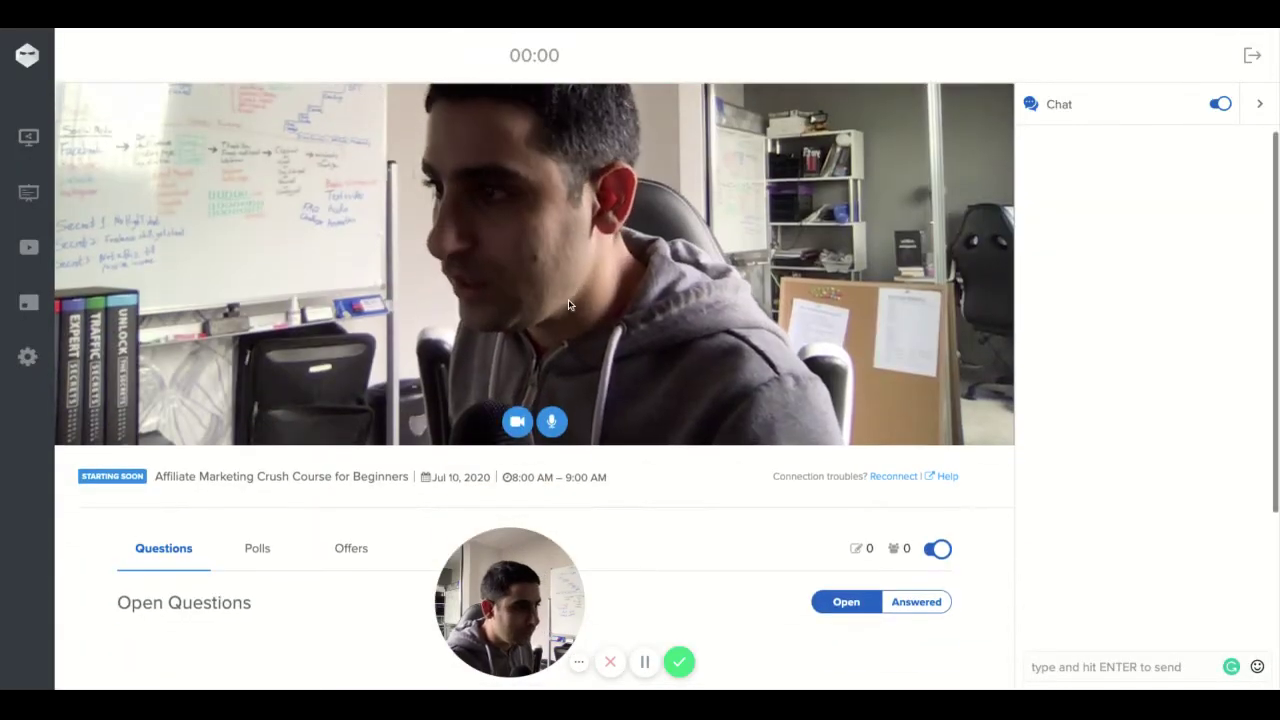
pyautogui.scroll(-2, 578, 215)
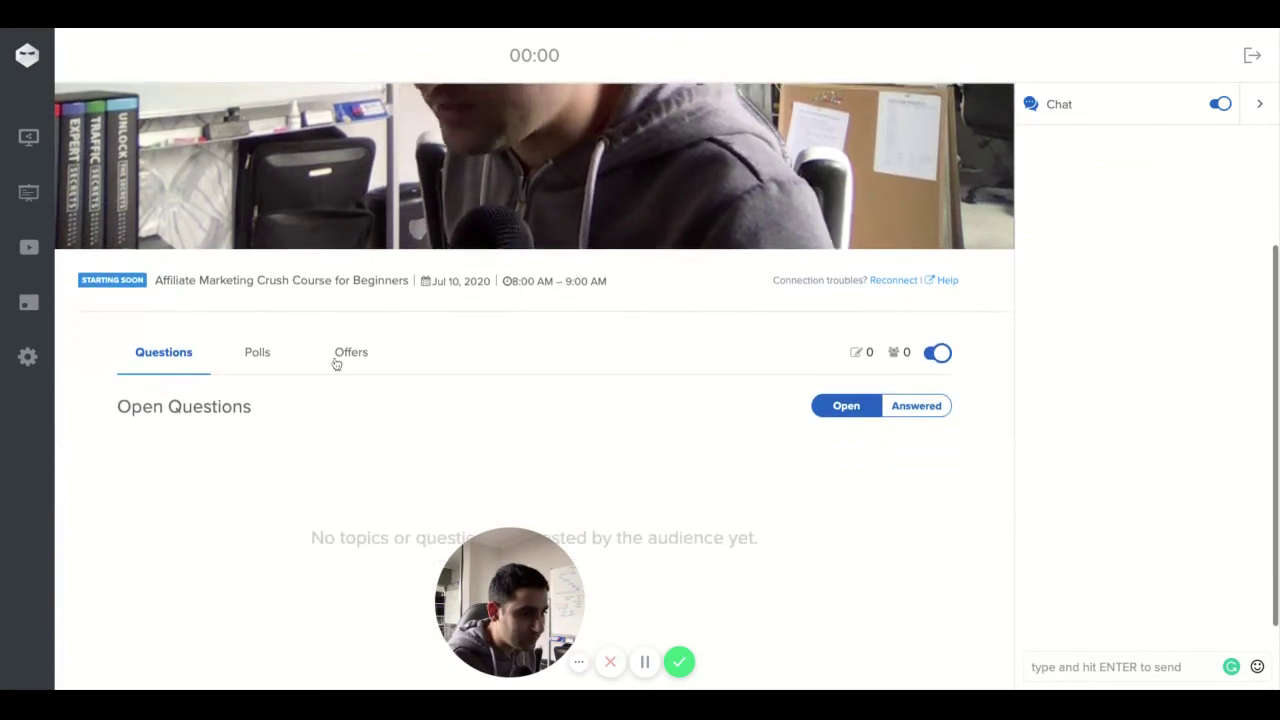
pyautogui.click(351, 360)
pyautogui.scroll(-1, 357, 363)
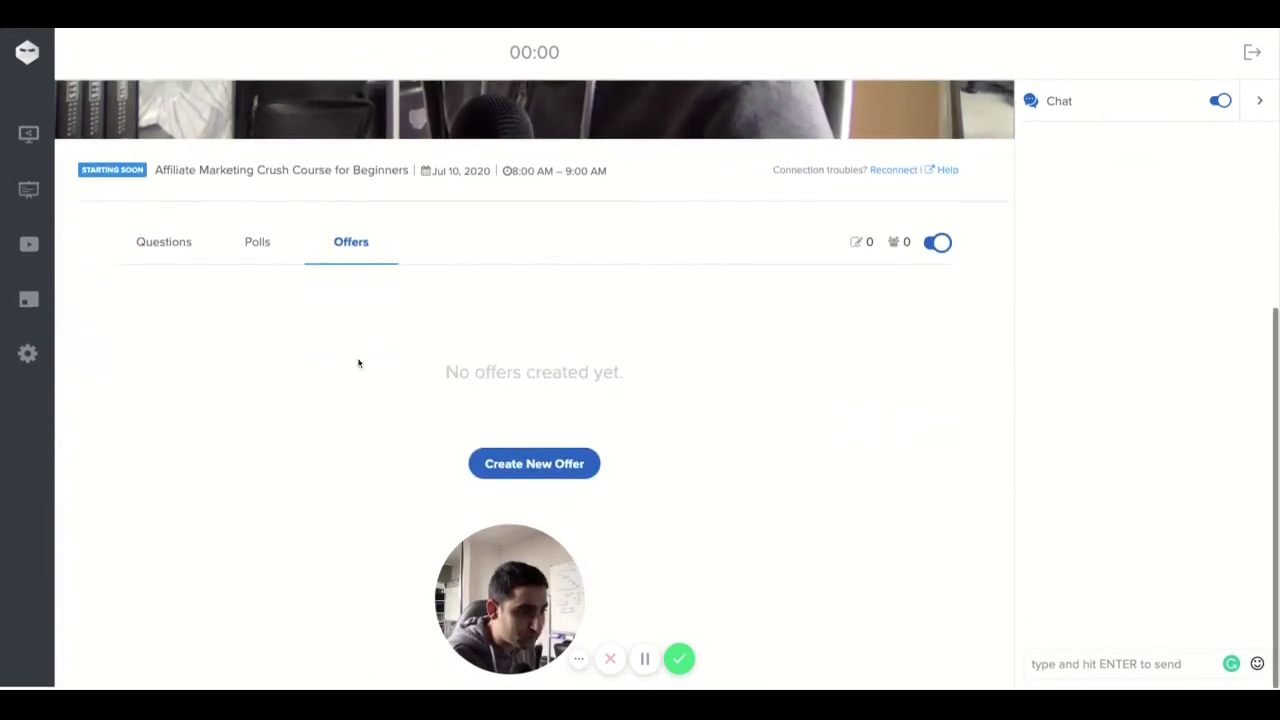
# Step: Start a new offer to examine its button settings and the option to show it 20 minutes after the start, leaving it unsaved
pyautogui.click(571, 471)
pyautogui.scroll(-2, 412, 420)
pyautogui.click(330, 414)
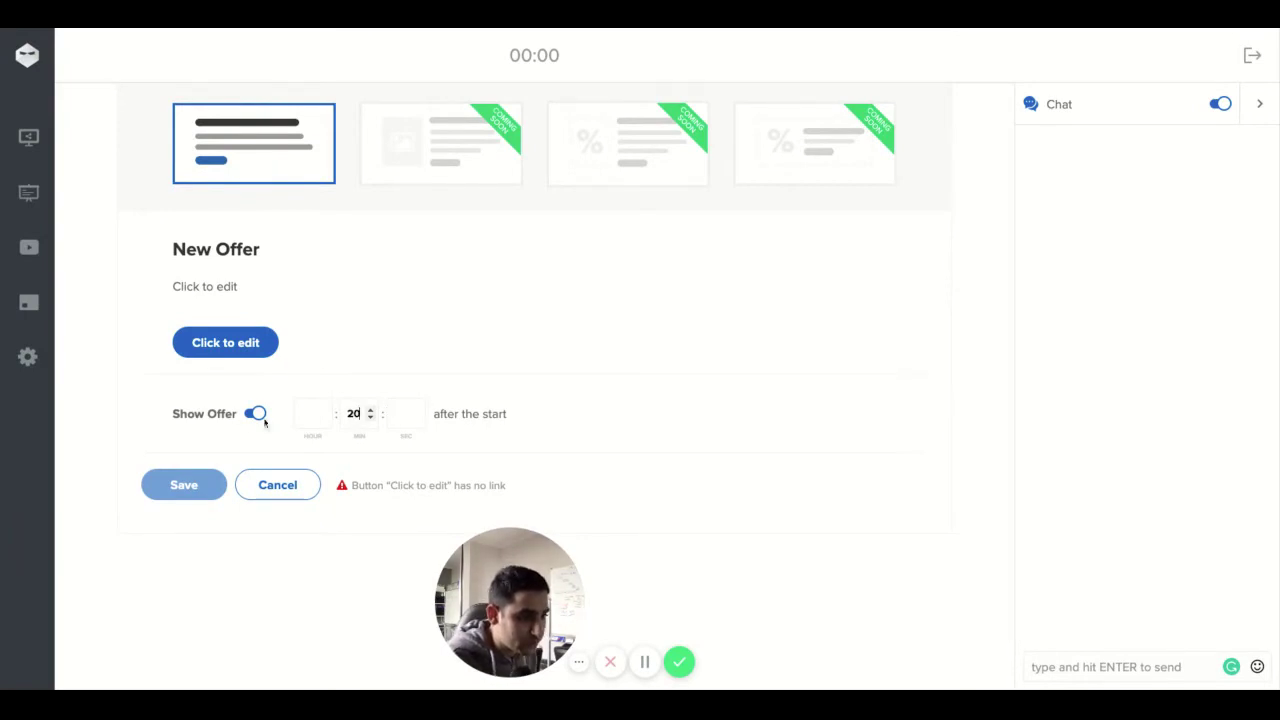
pyautogui.click(229, 340)
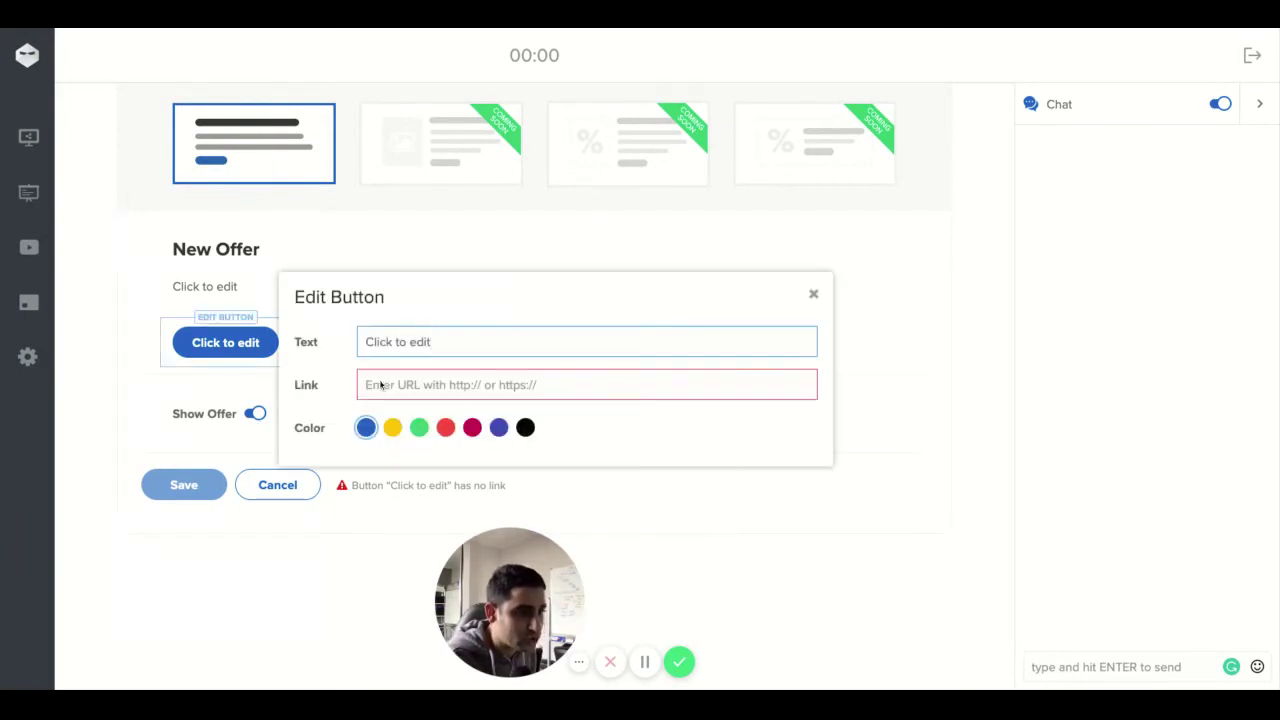
pyautogui.click(814, 296)
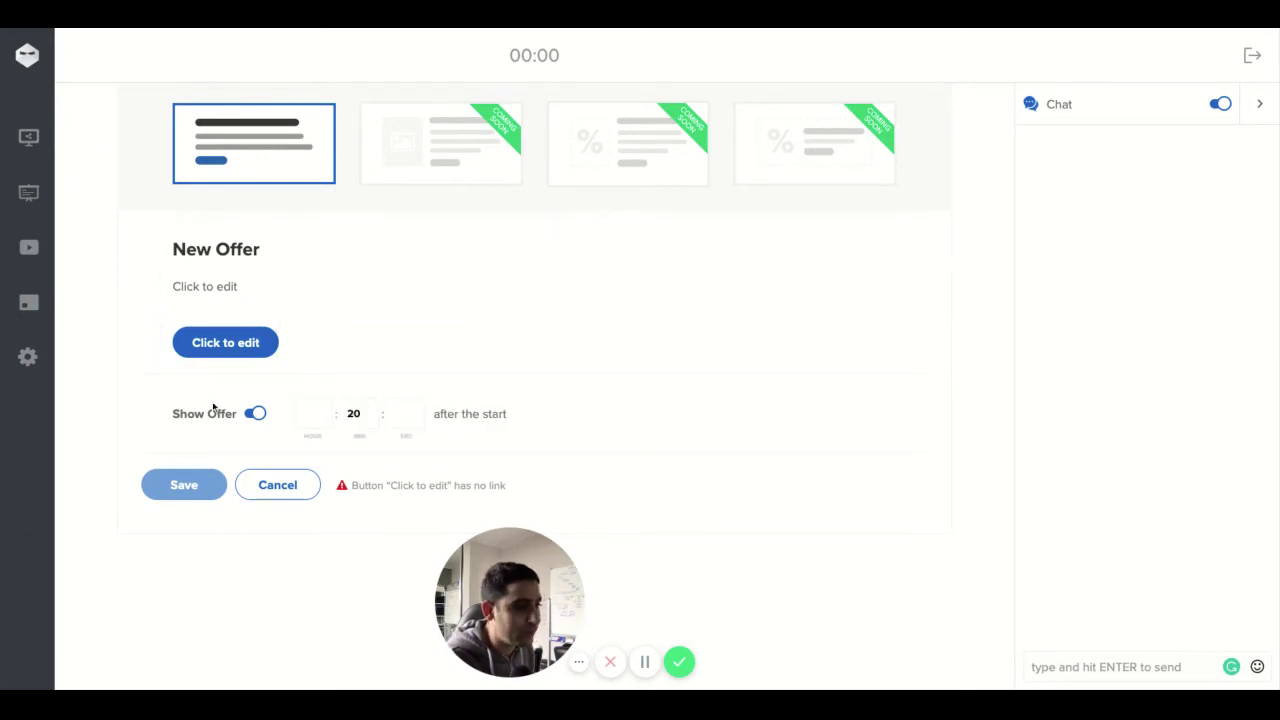
pyautogui.click(255, 414)
pyautogui.scroll(5, 380, 313)
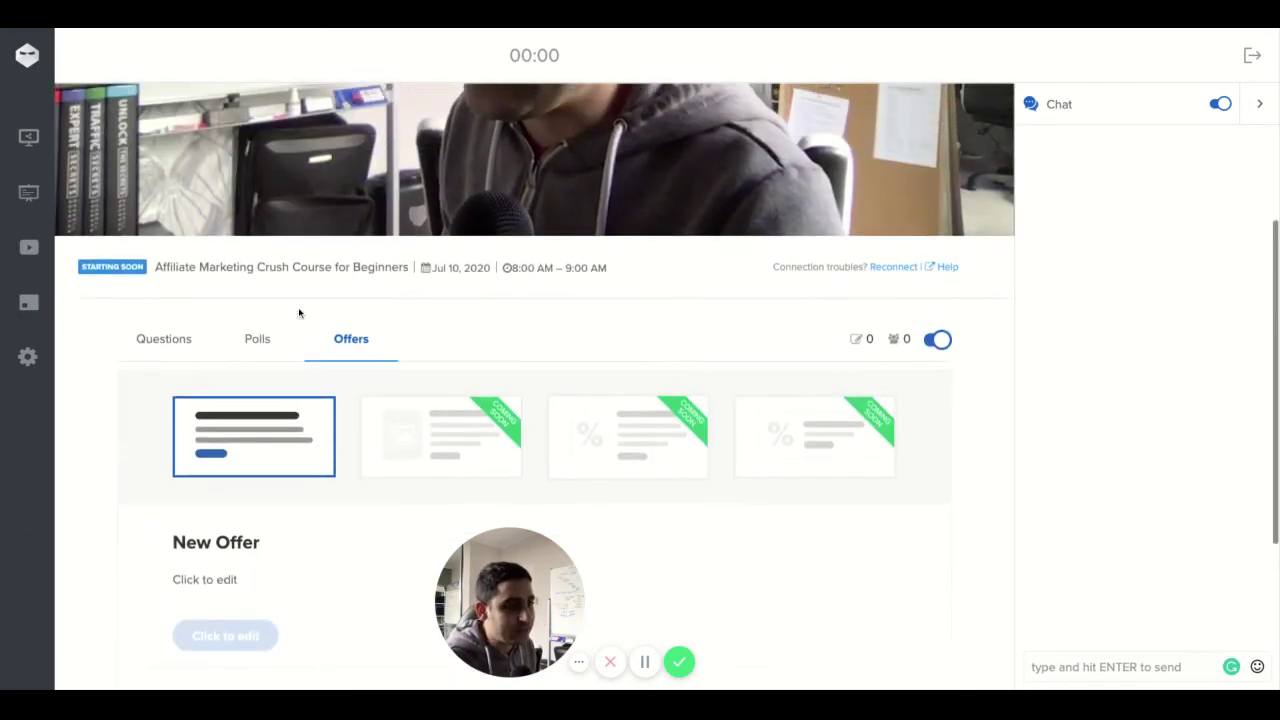
# Step: Review the question and answer fields for a new poll, cancel it, and return to the studio's audience questions and video view
pyautogui.click(258, 340)
pyautogui.scroll(-2, 562, 369)
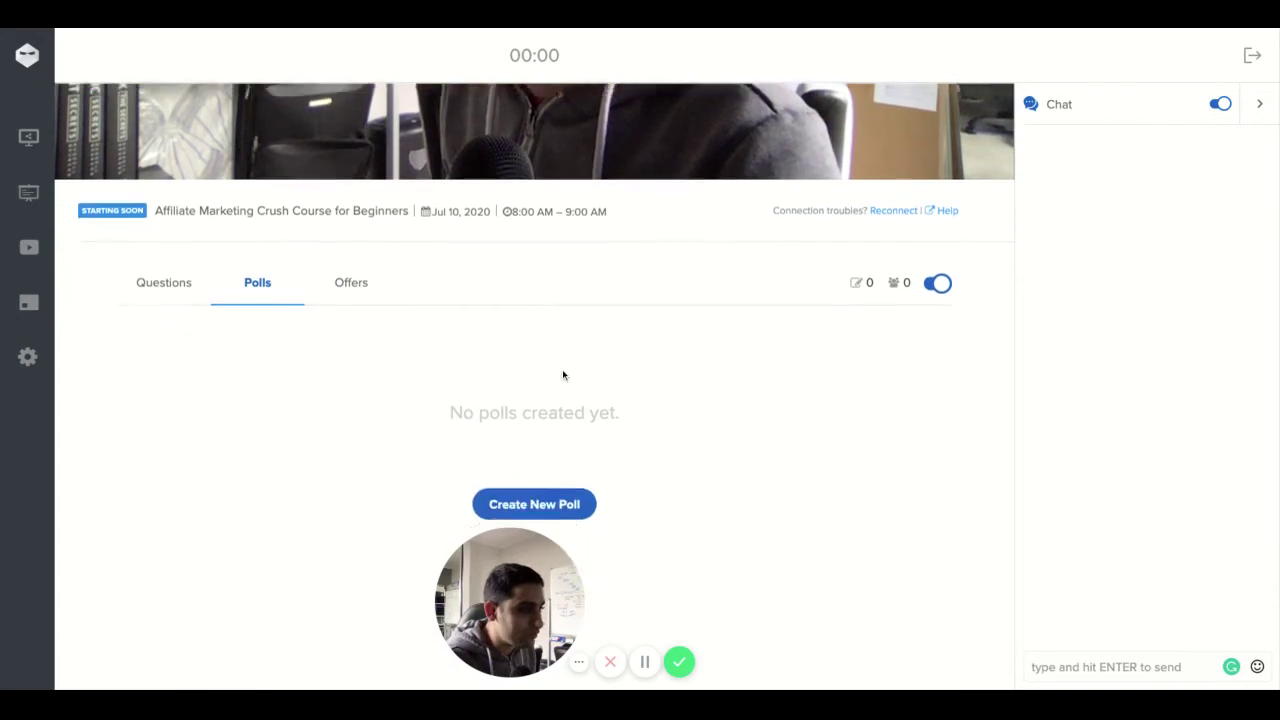
pyautogui.click(546, 470)
pyautogui.scroll(-1, 400, 380)
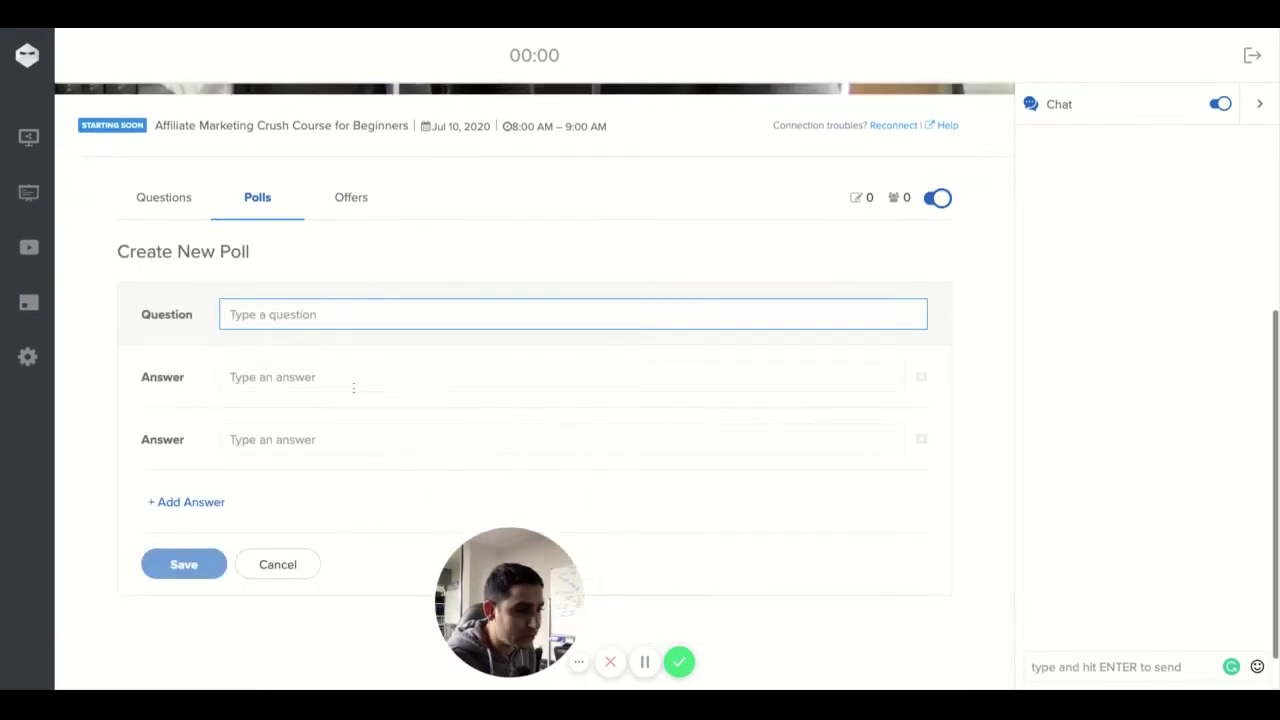
pyautogui.click(276, 564)
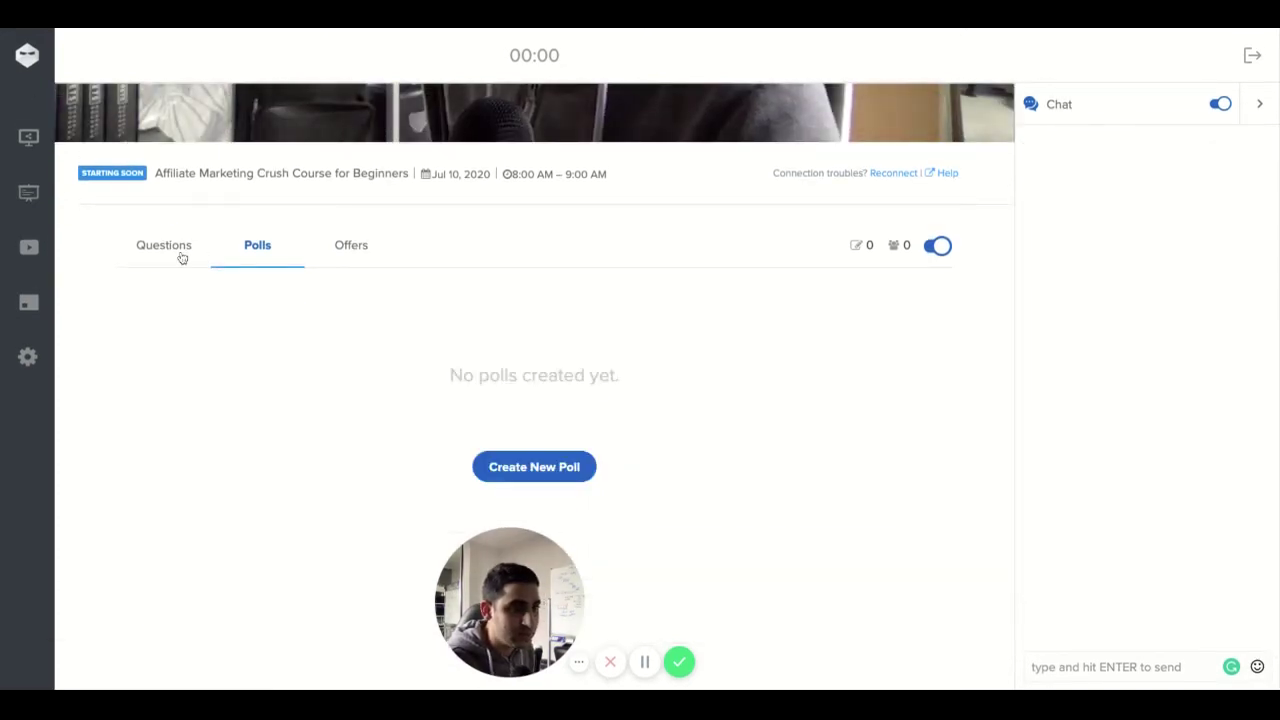
pyautogui.click(181, 255)
pyautogui.scroll(8, 428, 323)
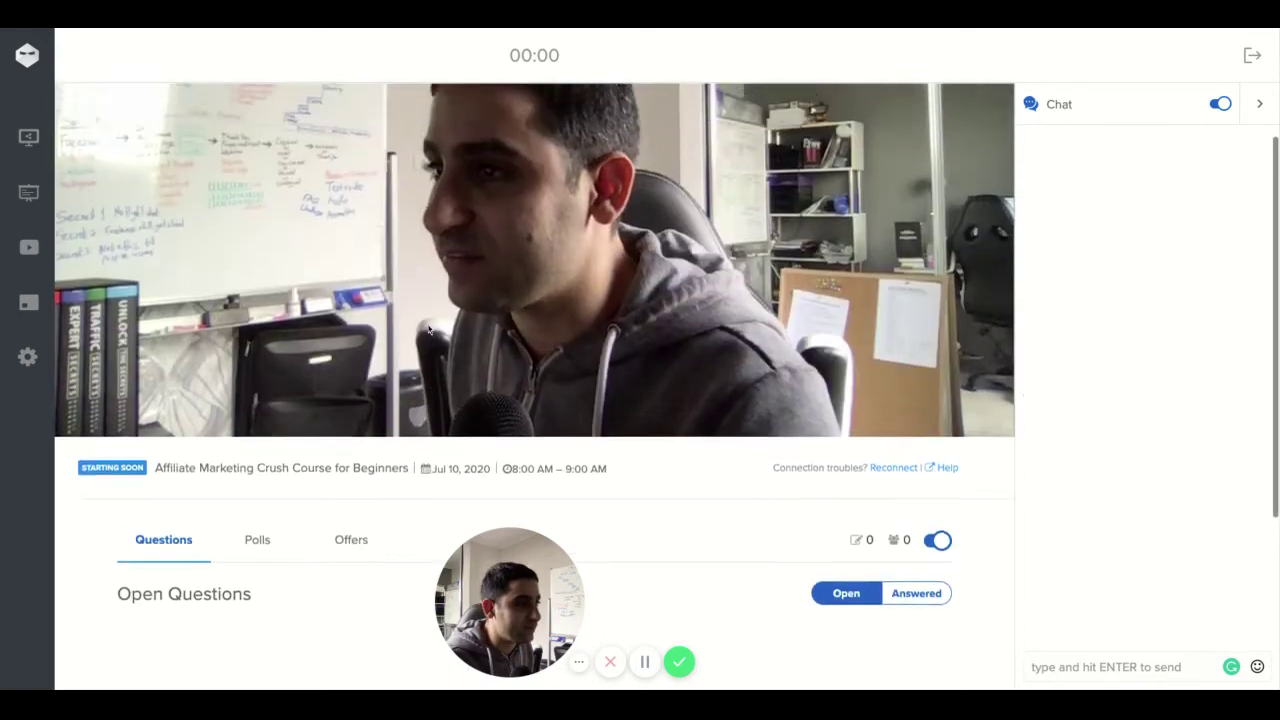
pyautogui.scroll(1, 428, 328)
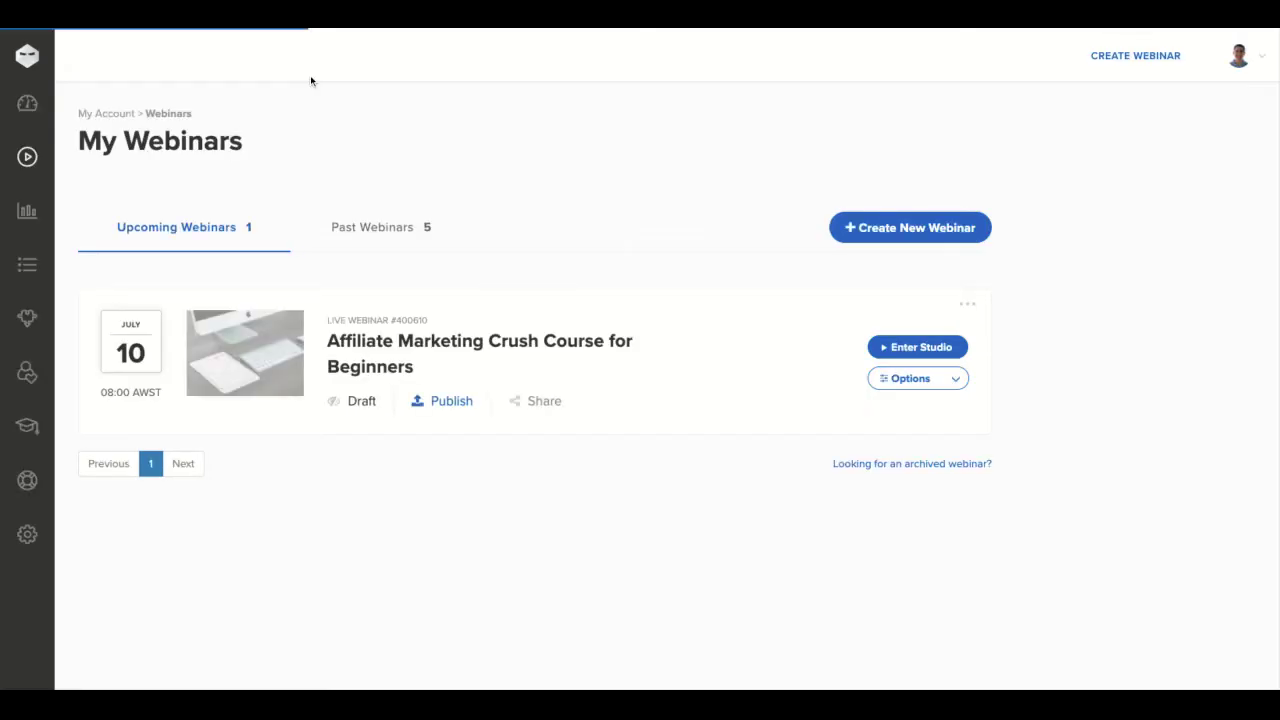
# Step: Publish the "Affiliate Marketing Crush Course for Beginners" webinar from the My Webinars list as Public in the Business category
pyautogui.click(445, 401)
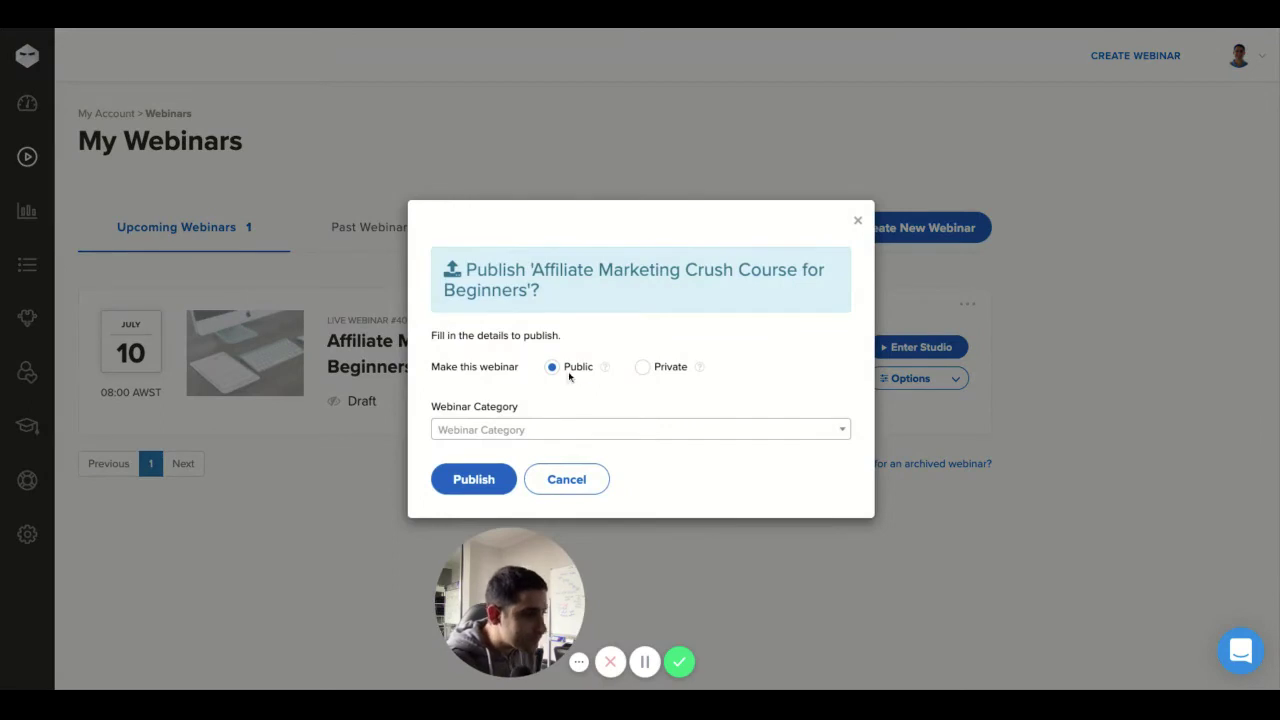
pyautogui.click(557, 434)
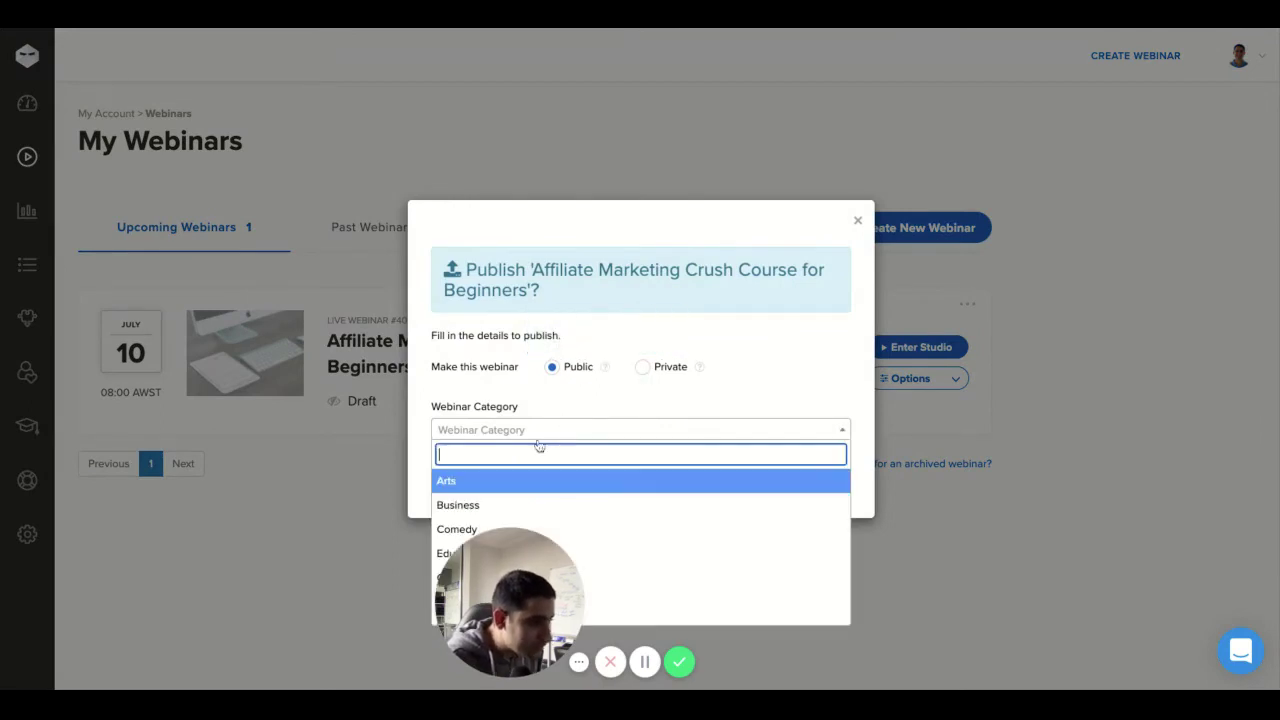
pyautogui.click(488, 504)
pyautogui.click(485, 481)
pyautogui.click(475, 485)
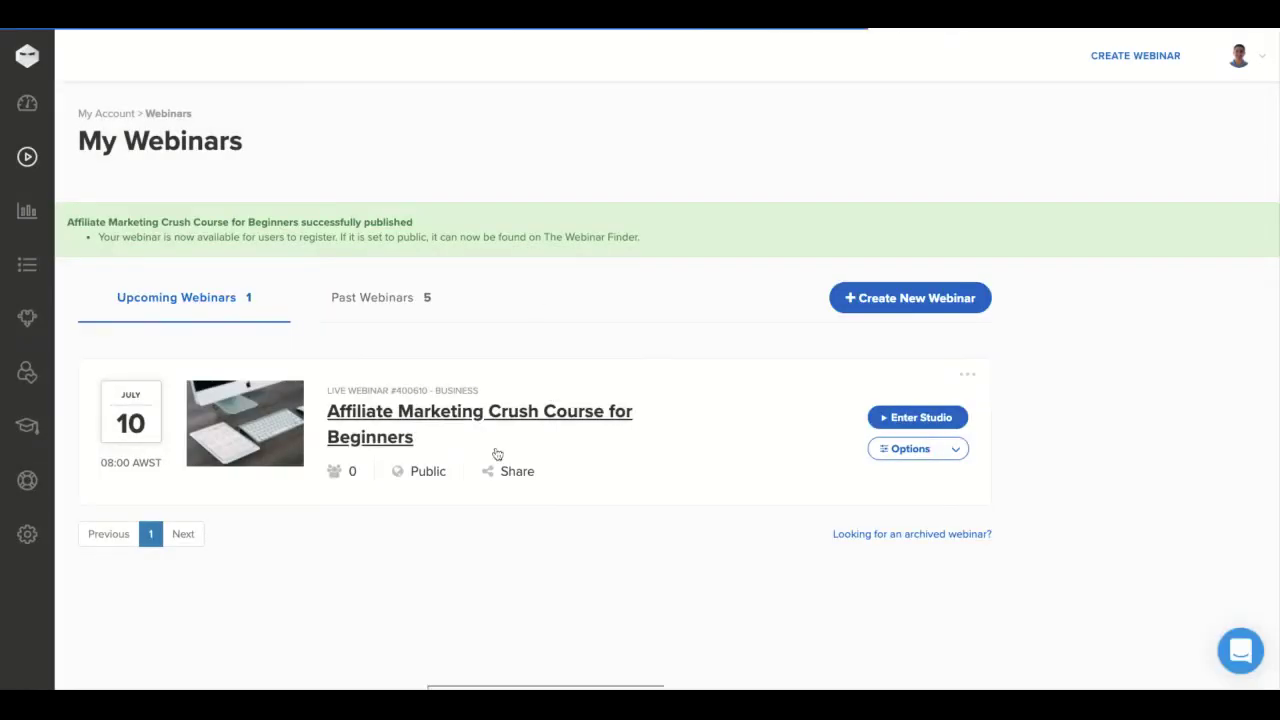
# Step: Copy the direct link to the published webinar's registration page and close the sharing dialog
pyautogui.click(516, 476)
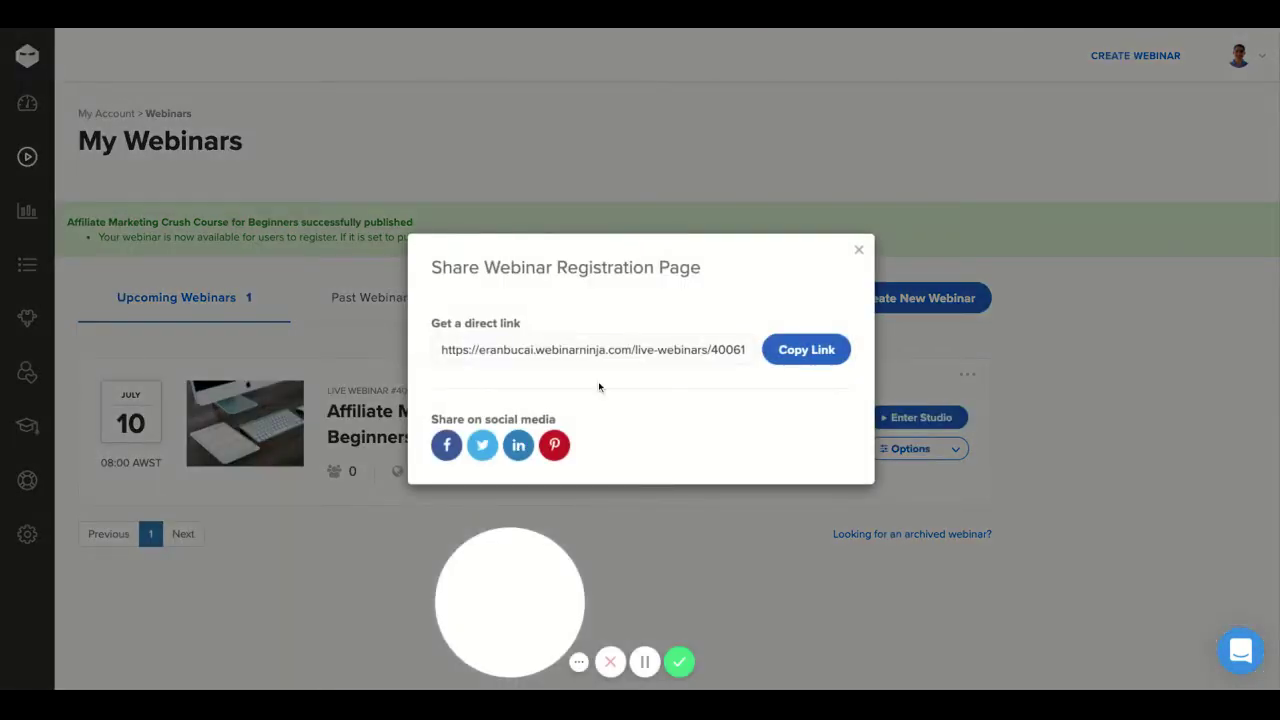
pyautogui.click(795, 352)
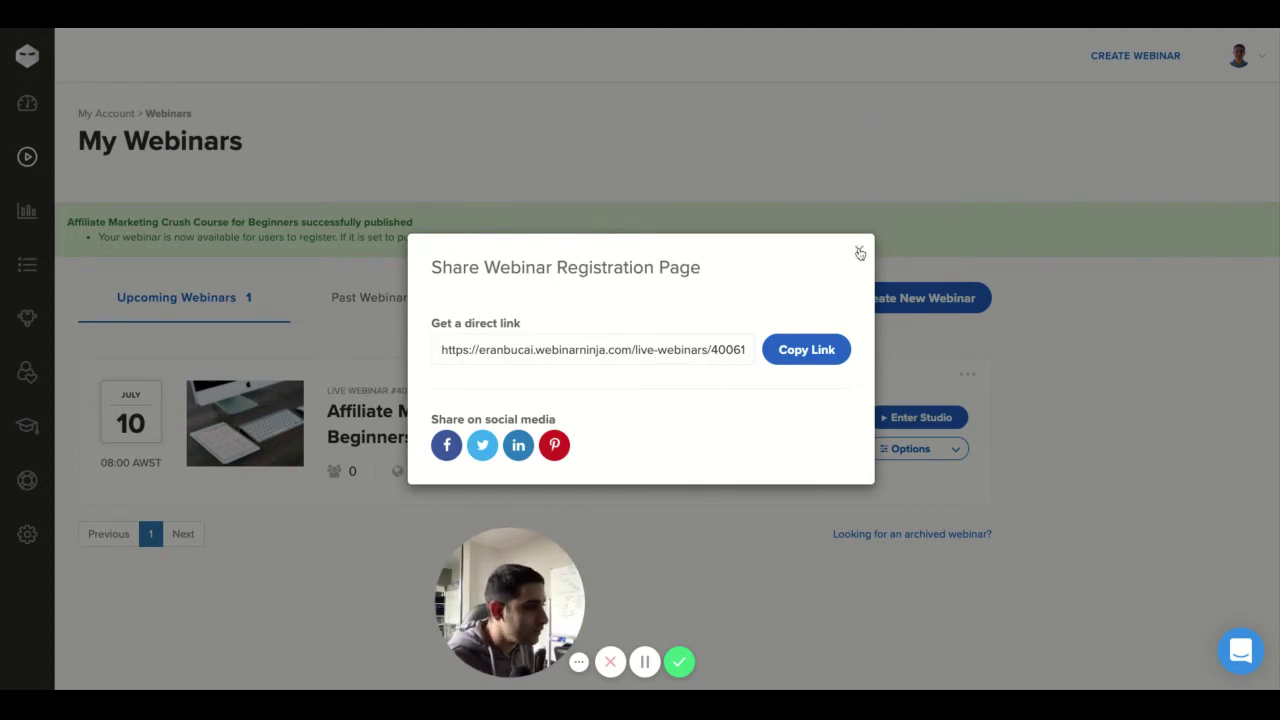
pyautogui.click(859, 252)
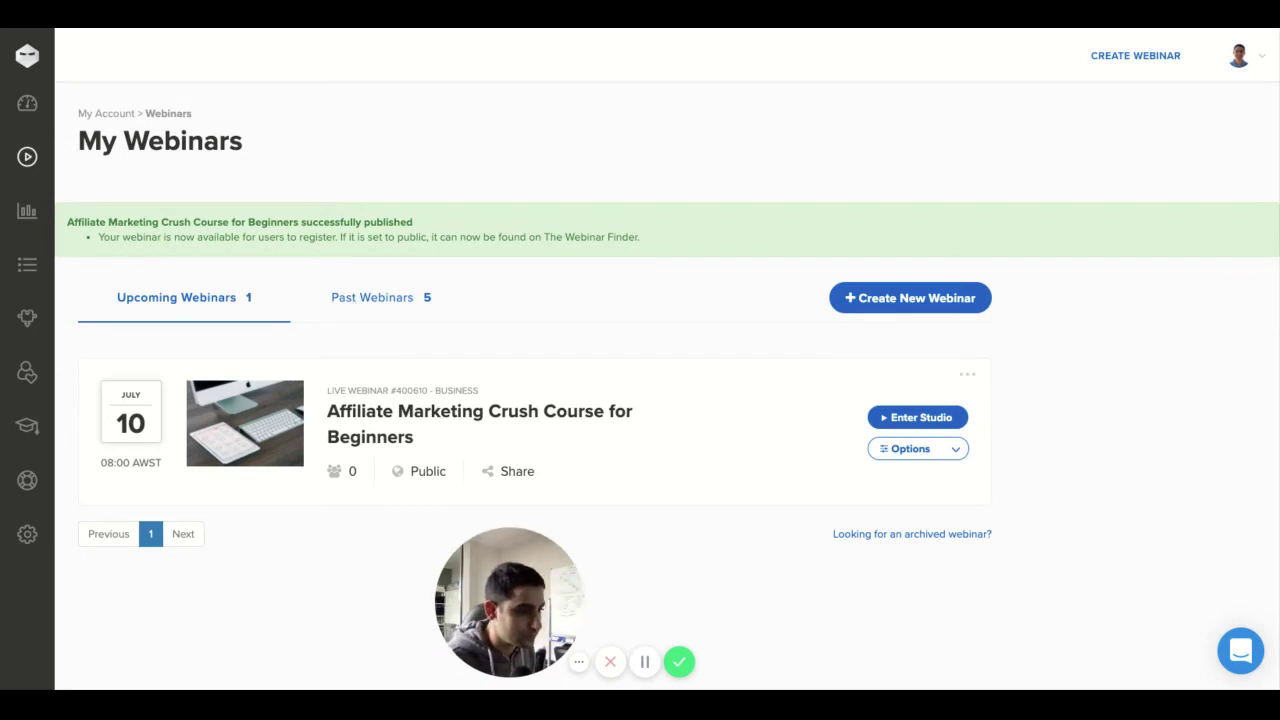
# Step: Open the email notifications of the past webinar "Online Business Software: Top Tips, Secrets, and rookie mistakes"
pyautogui.click(372, 297)
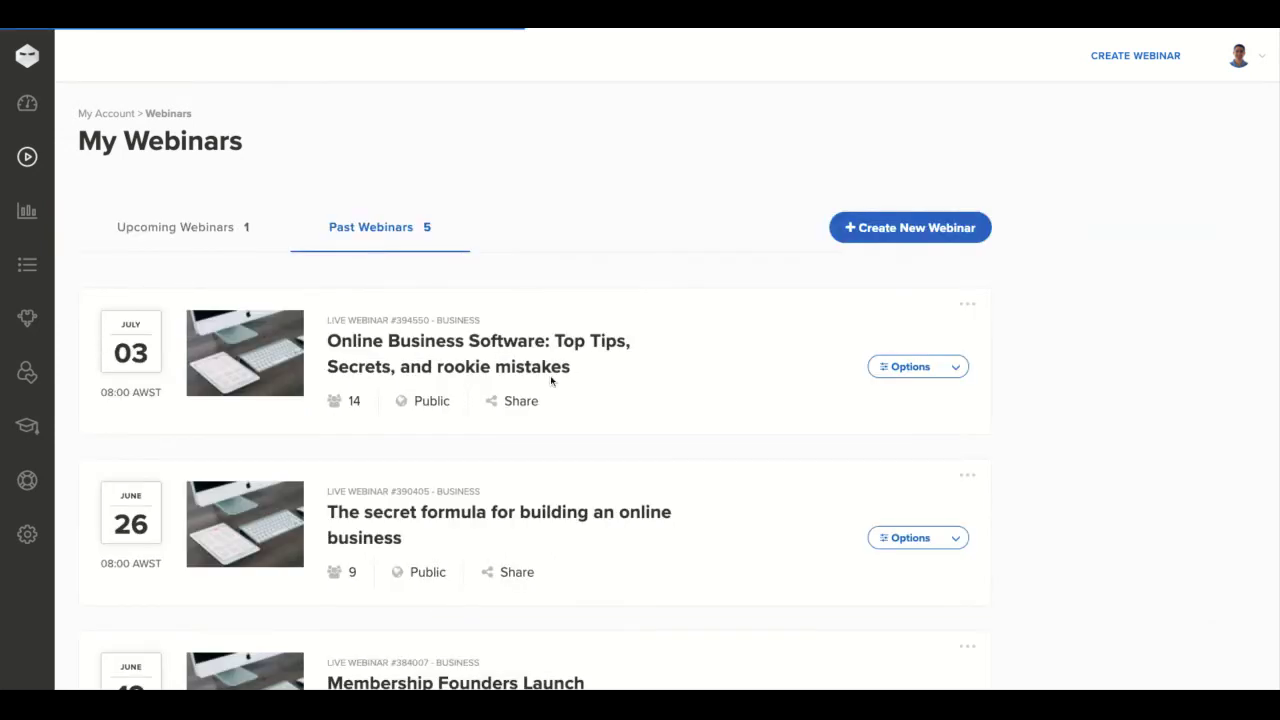
pyautogui.click(929, 370)
pyautogui.scroll(-2, 874, 457)
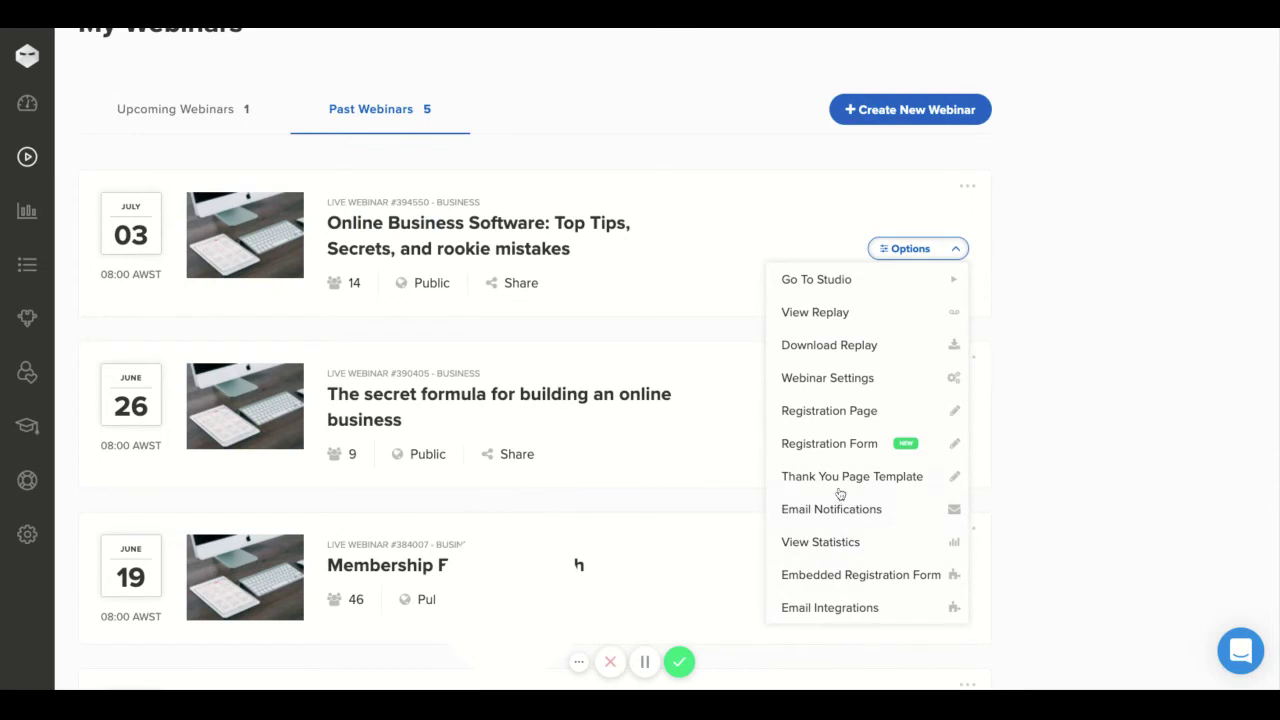
pyautogui.click(838, 510)
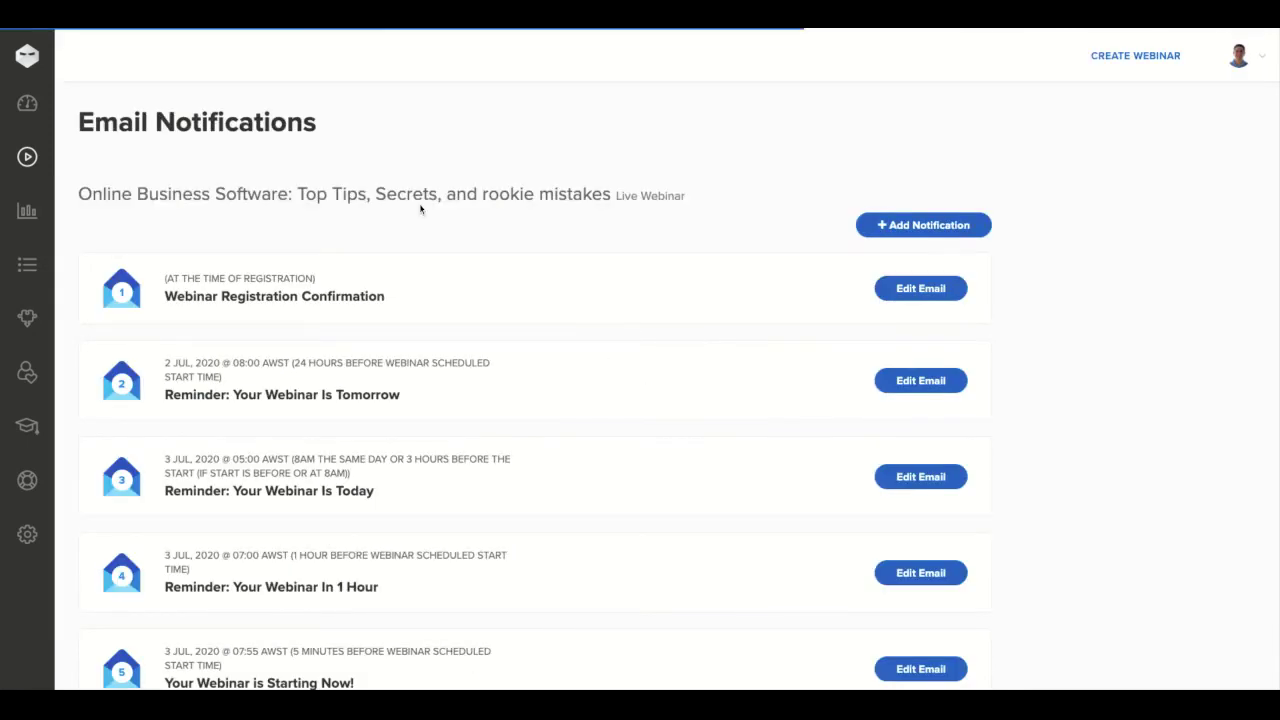
# Step: Open the "Next webinar invitation" email and paste the July 10, 2020 live webinar link after "This is the link to register for it:"
pyautogui.scroll(-5, 558, 432)
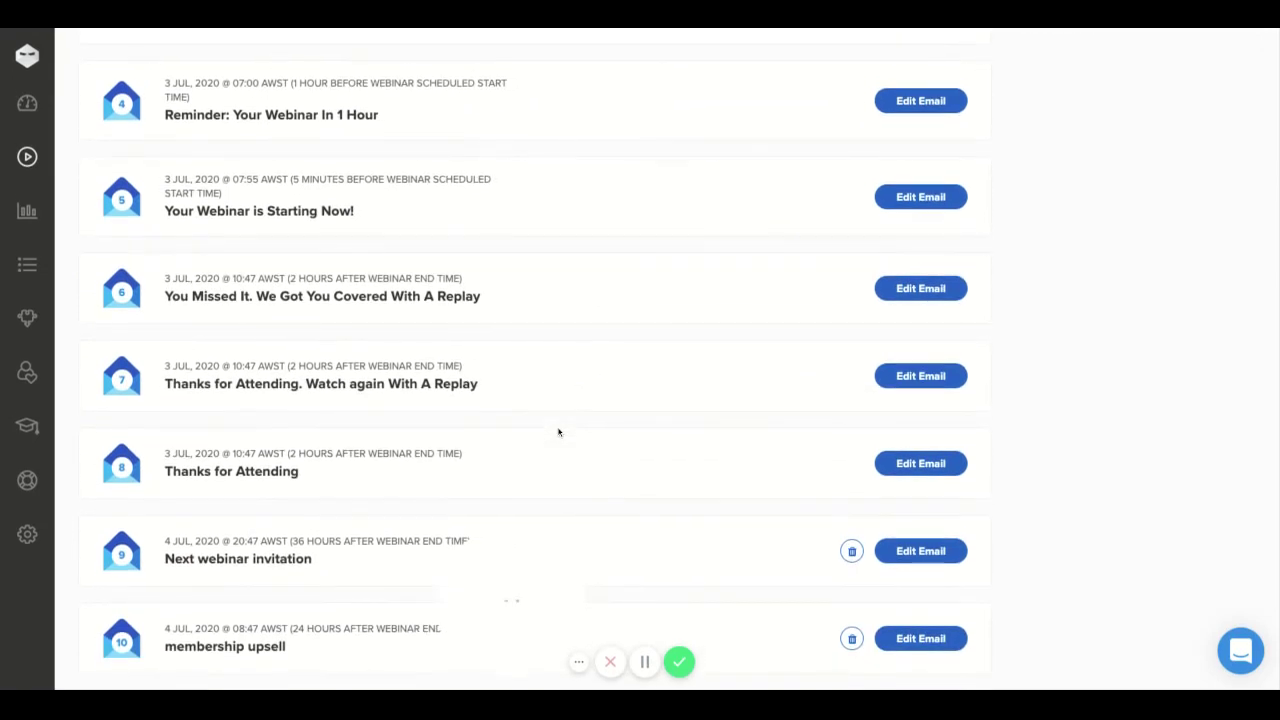
pyautogui.click(912, 551)
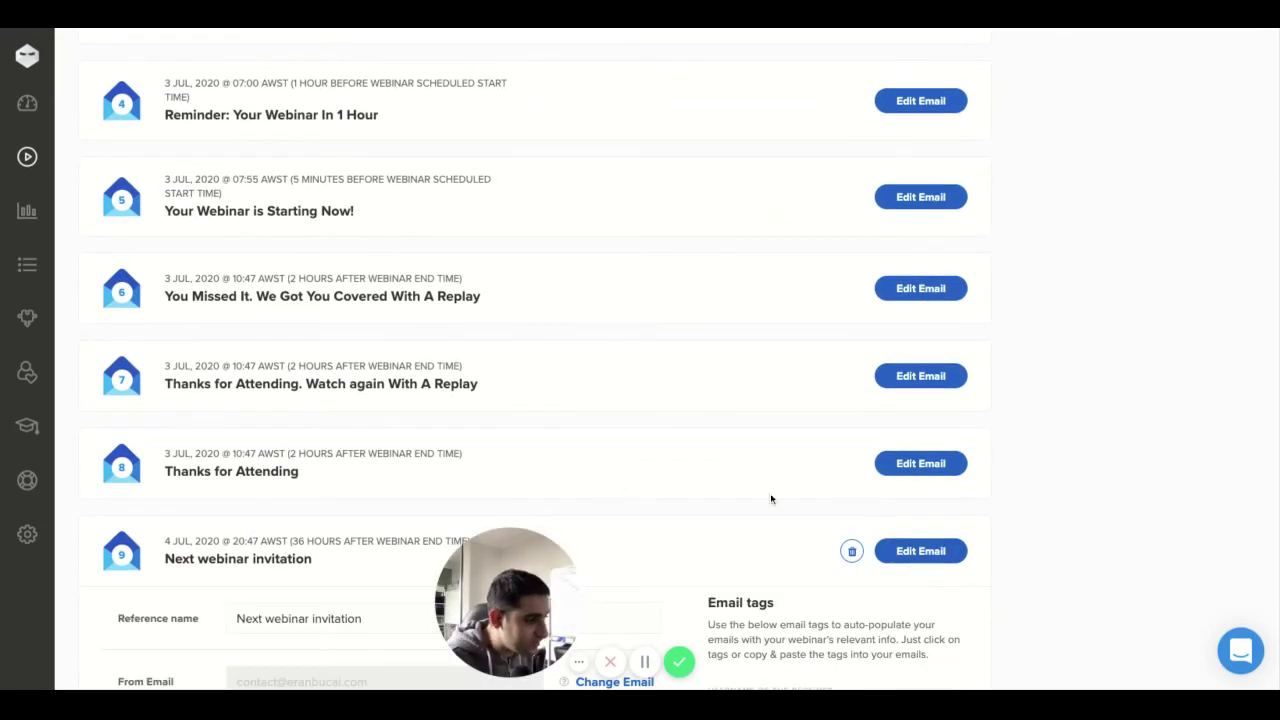
pyautogui.scroll(-8, 330, 365)
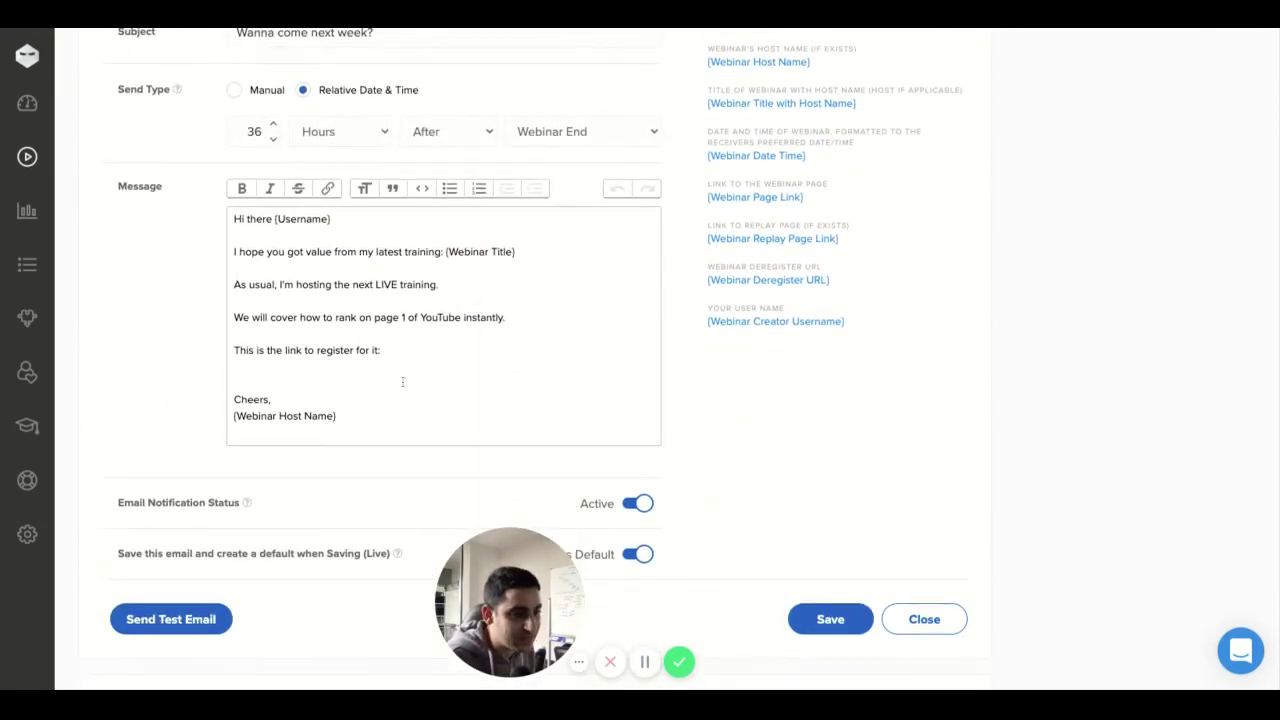
pyautogui.hotkey('ctrl', 'v')
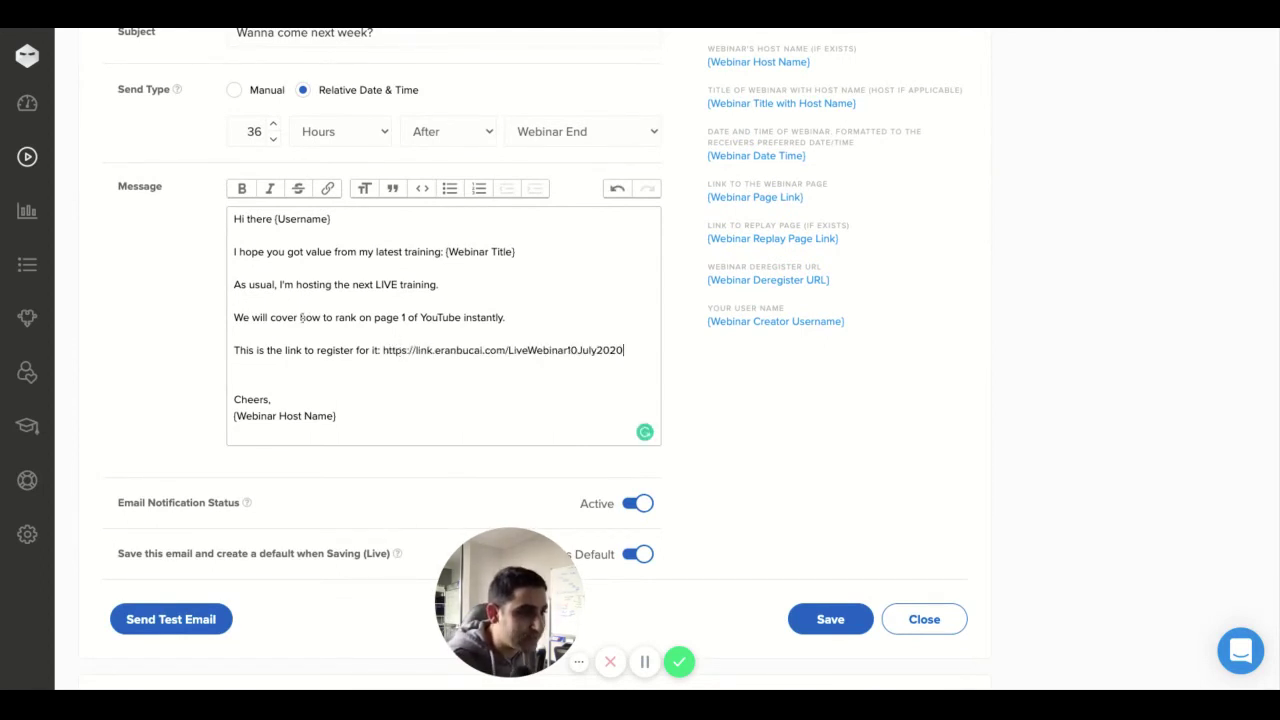
# Step: Replace the message's topic line with "We will cover the topic of Affiliate Marketing. This will be a crush course for beginners."
pyautogui.tripleClick(535, 321)
pyautogui.write('We will co')
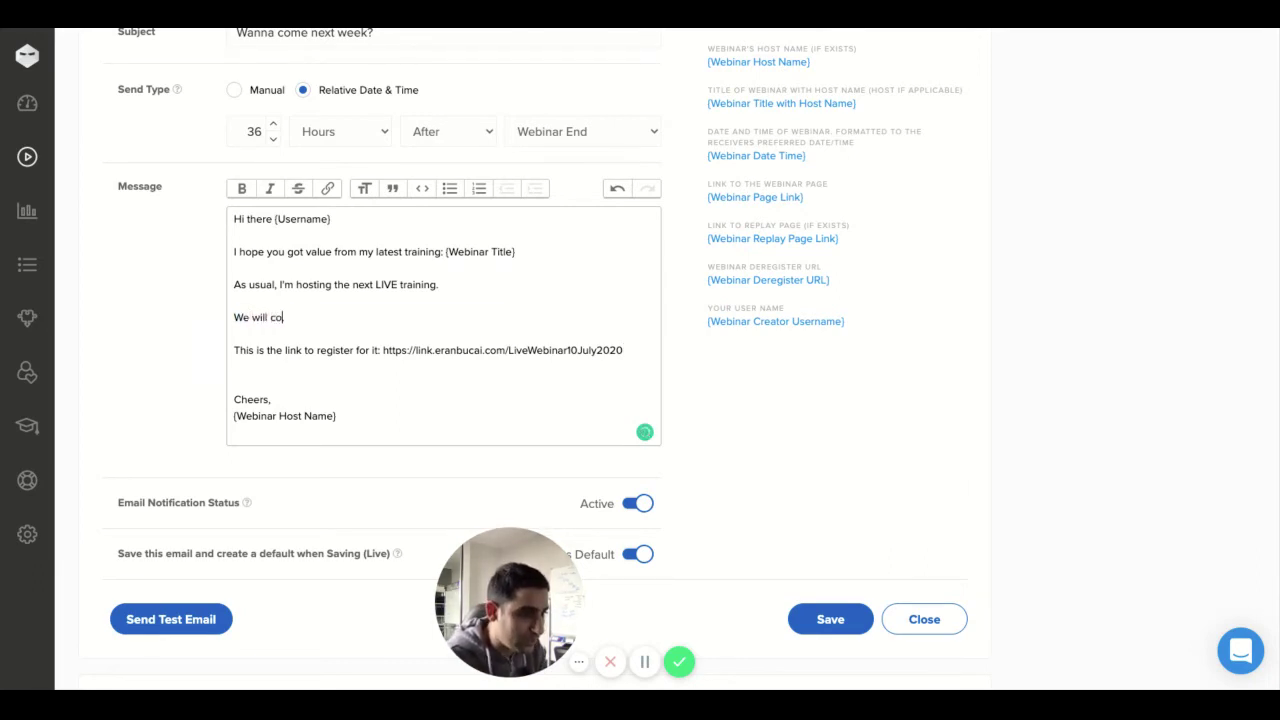
pyautogui.write('ver th')
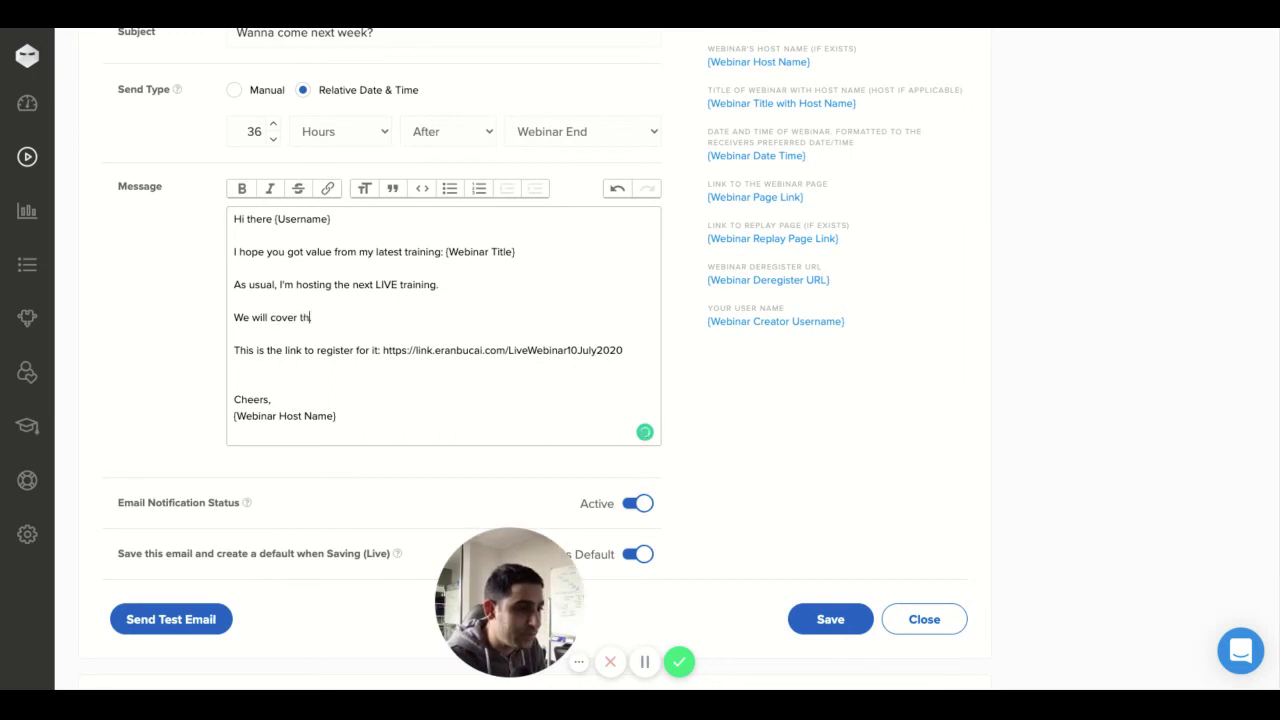
pyautogui.write('e topic of Affi')
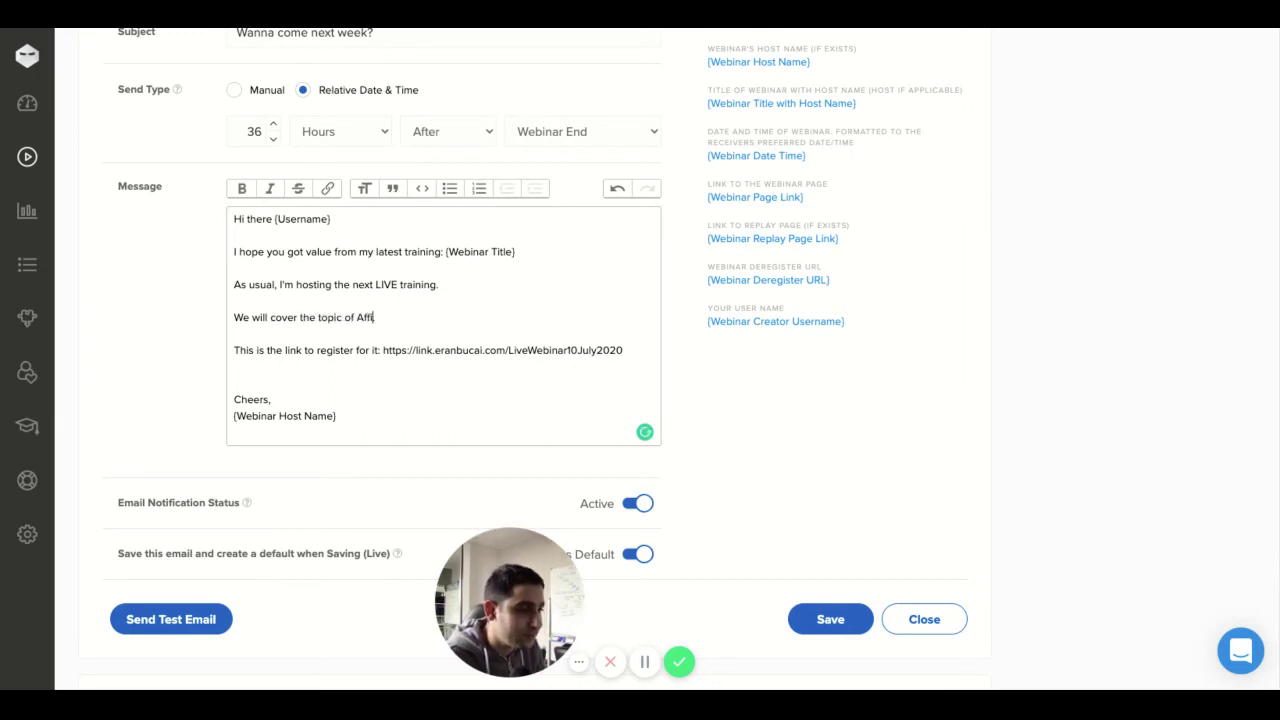
pyautogui.write('liate Marketing.')
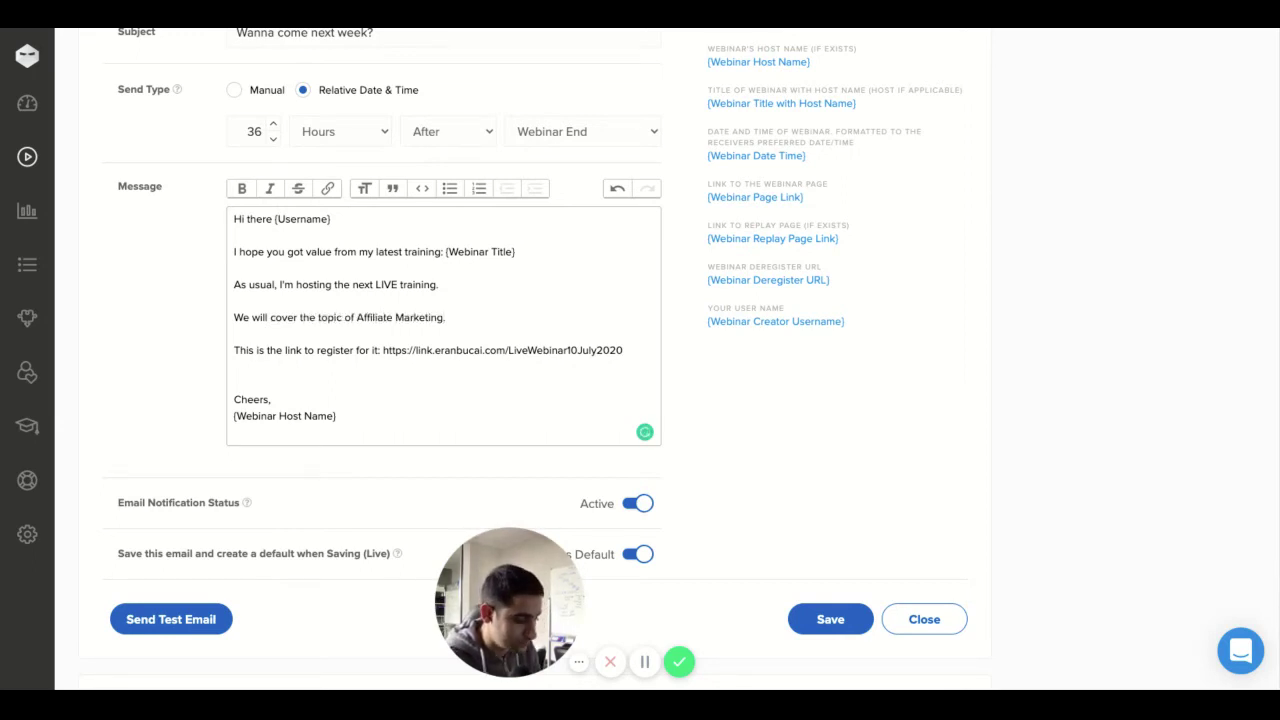
pyautogui.write(' This will be a ')
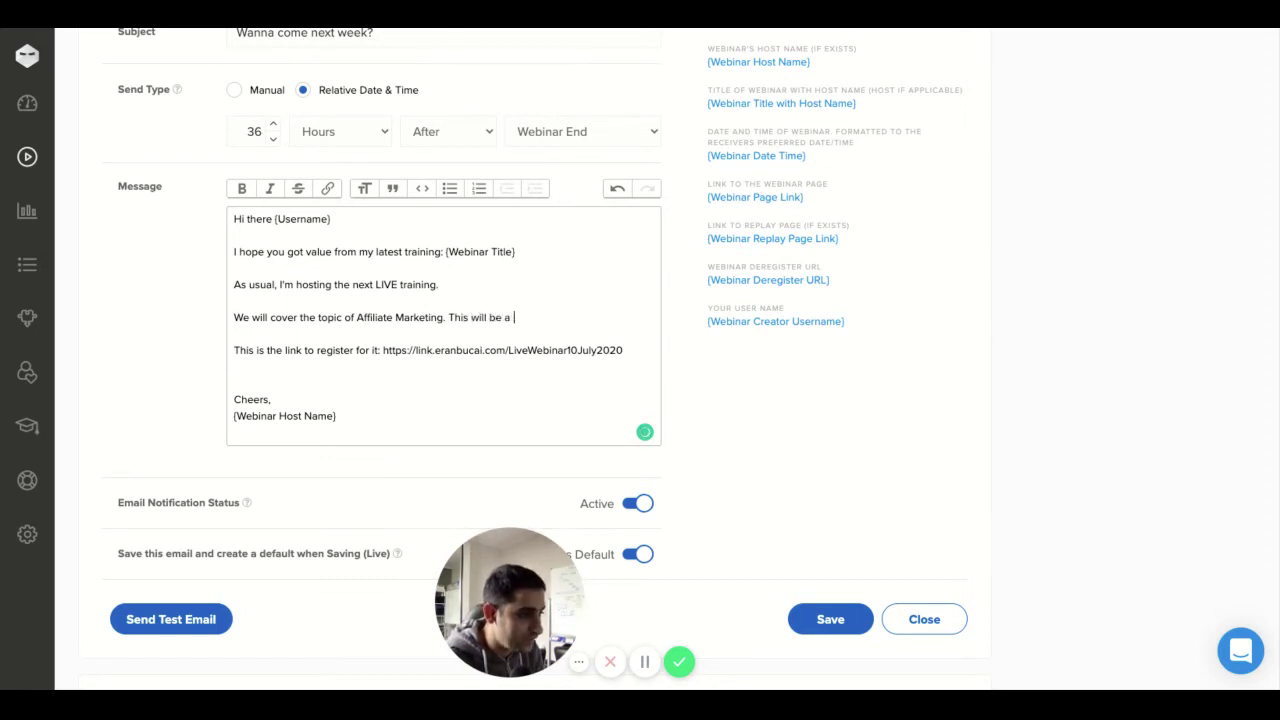
pyautogui.write('crush course for b')
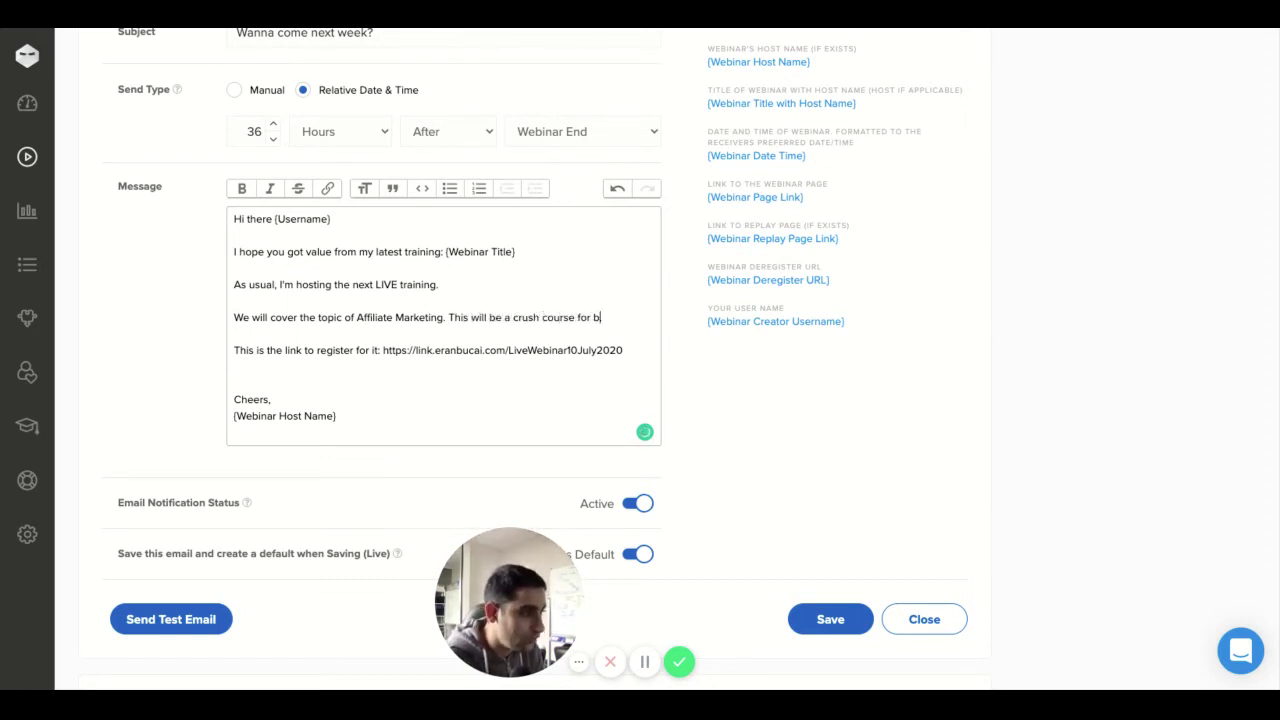
pyautogui.write('eginners.')
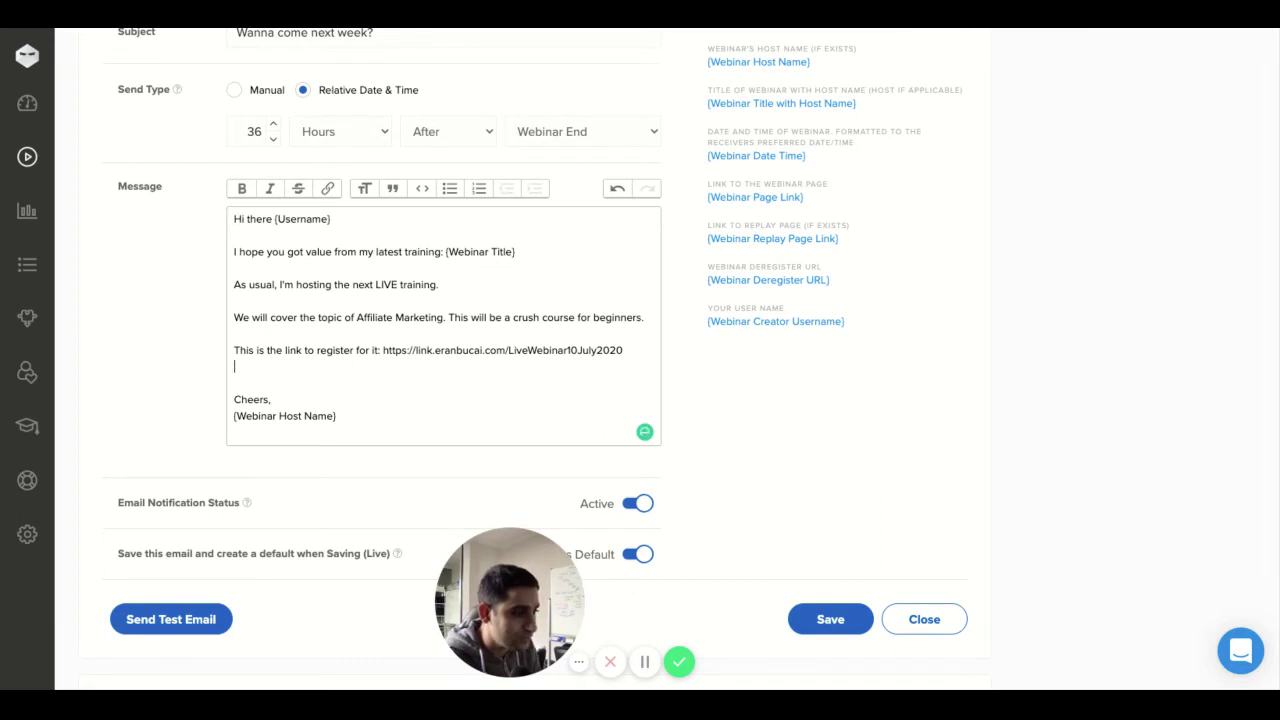
# Step: Add the line "Hope to see you there!" below the registration link and save the invitation email
pyautogui.press('Return')
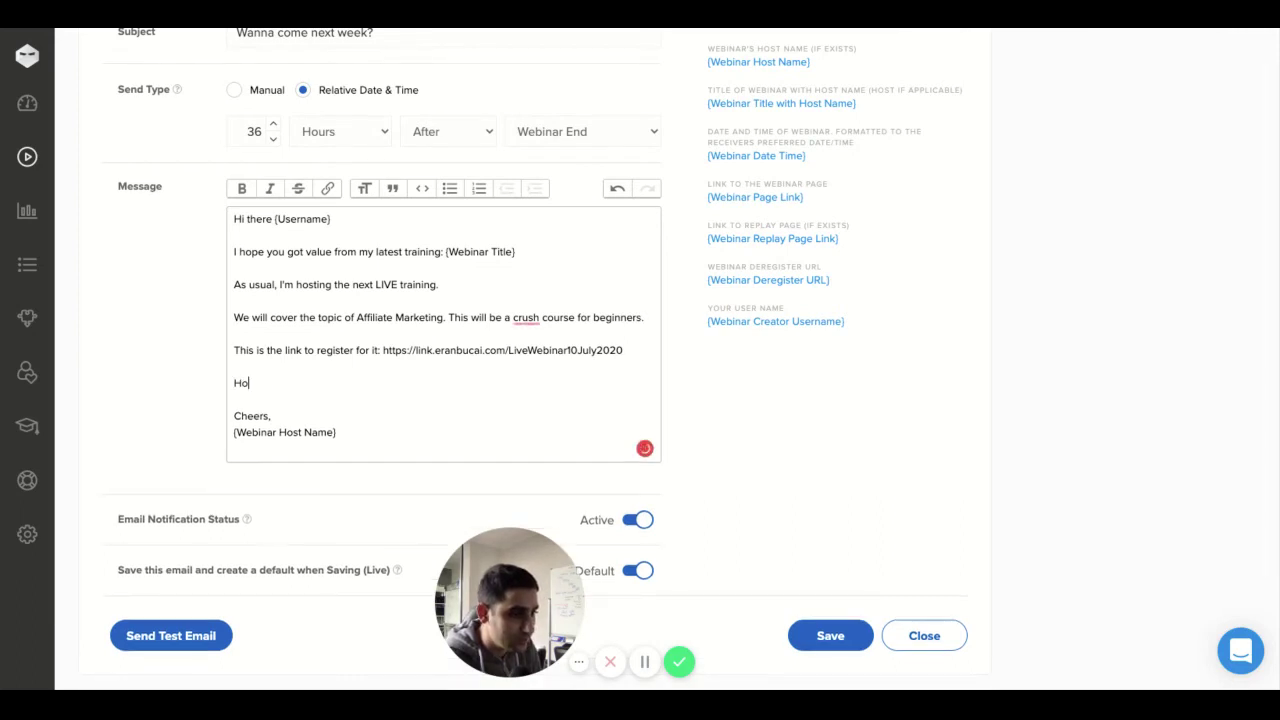
pyautogui.write('Hope to see you there')
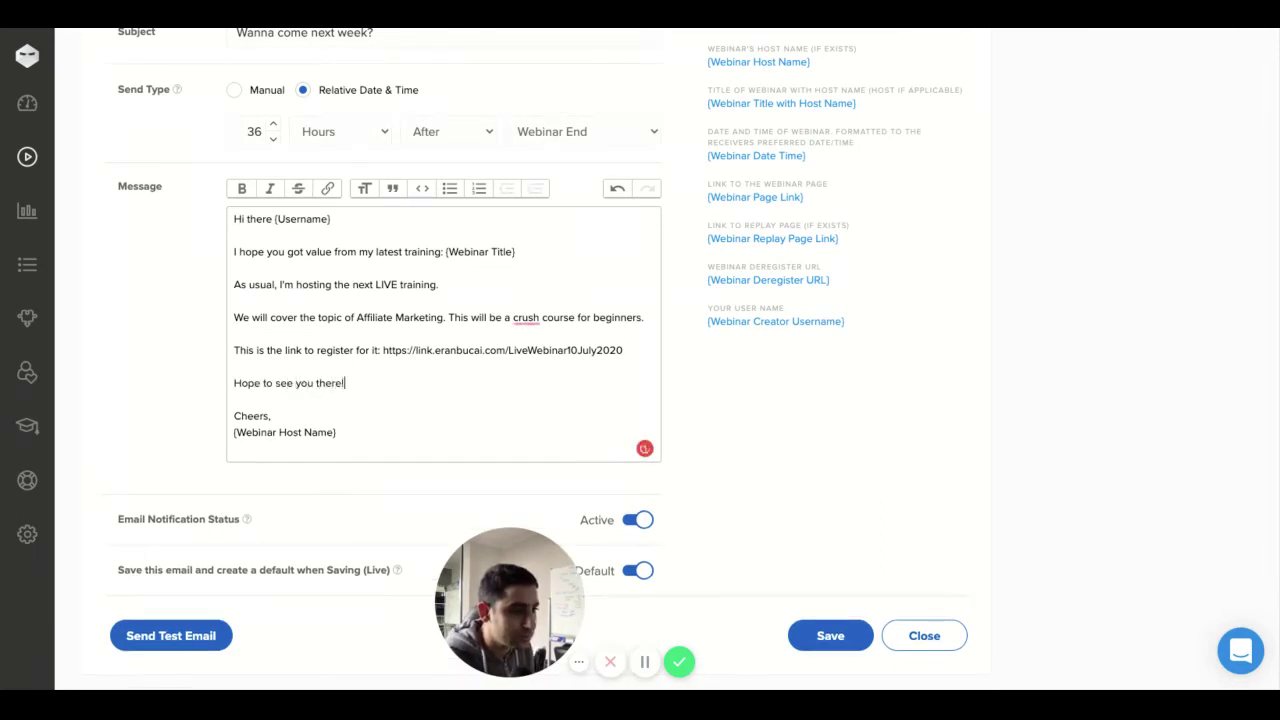
pyautogui.write('!')
pyautogui.click(830, 636)
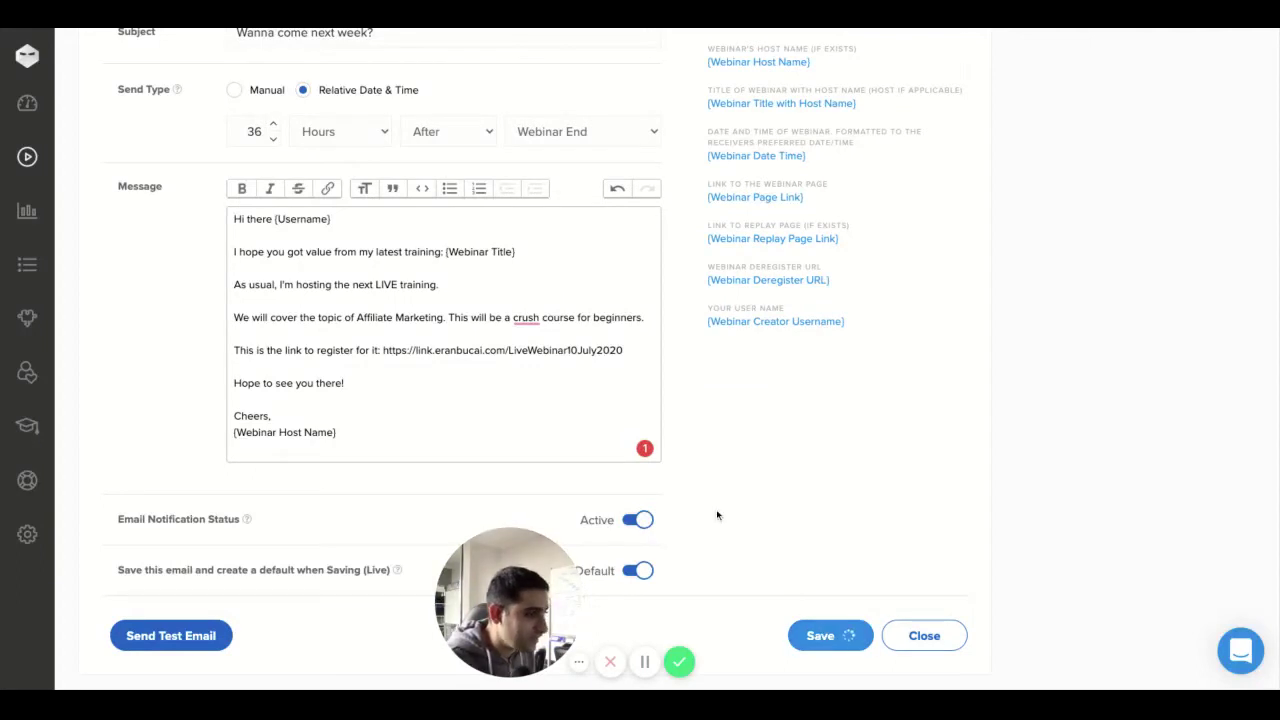
# Step: Correct "crush" to "crash" in the "Next webinar invitation" message, save the email and close its editor
pyautogui.moveTo(521, 314)
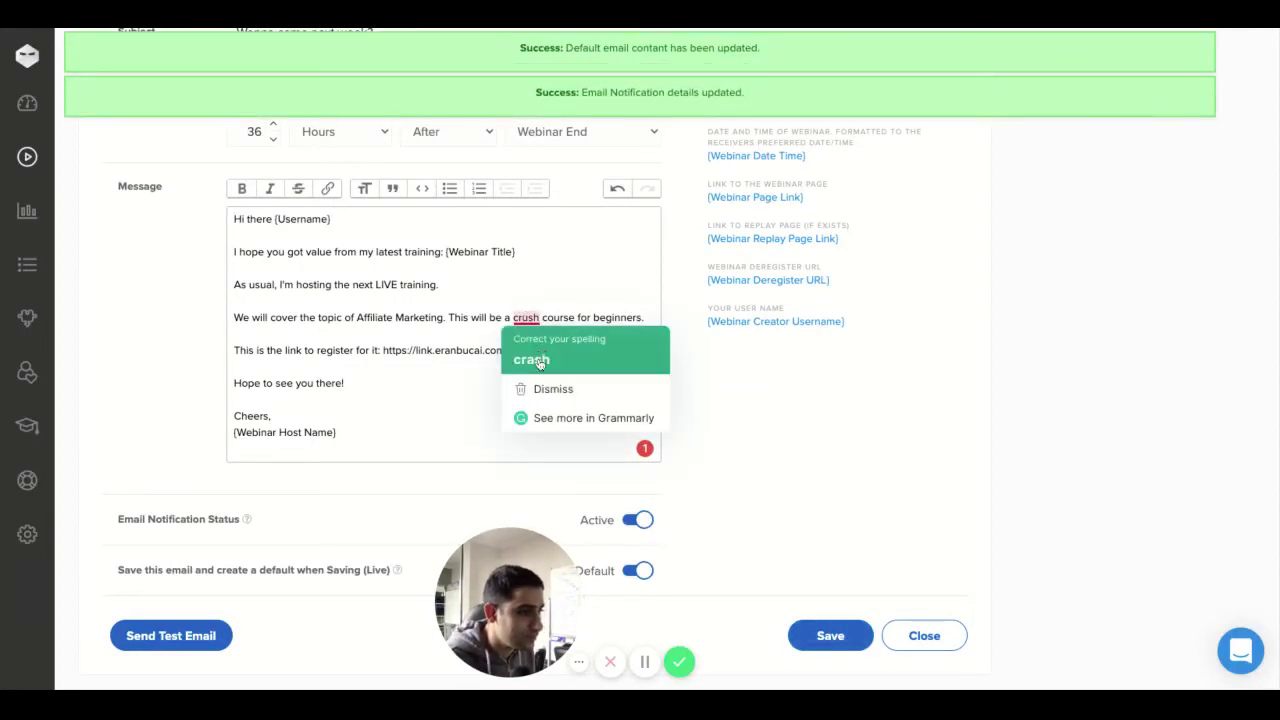
pyautogui.click(535, 362)
pyautogui.click(830, 636)
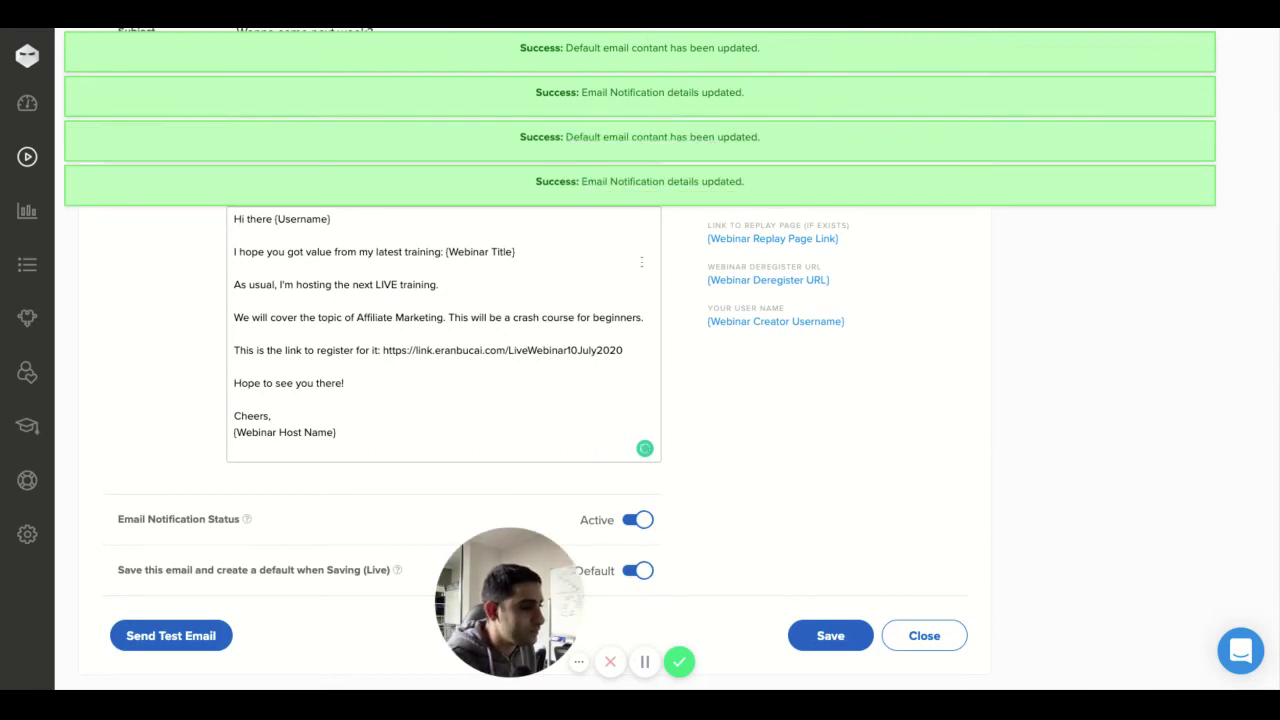
pyautogui.scroll(1, 641, 264)
pyautogui.scroll(9, 641, 264)
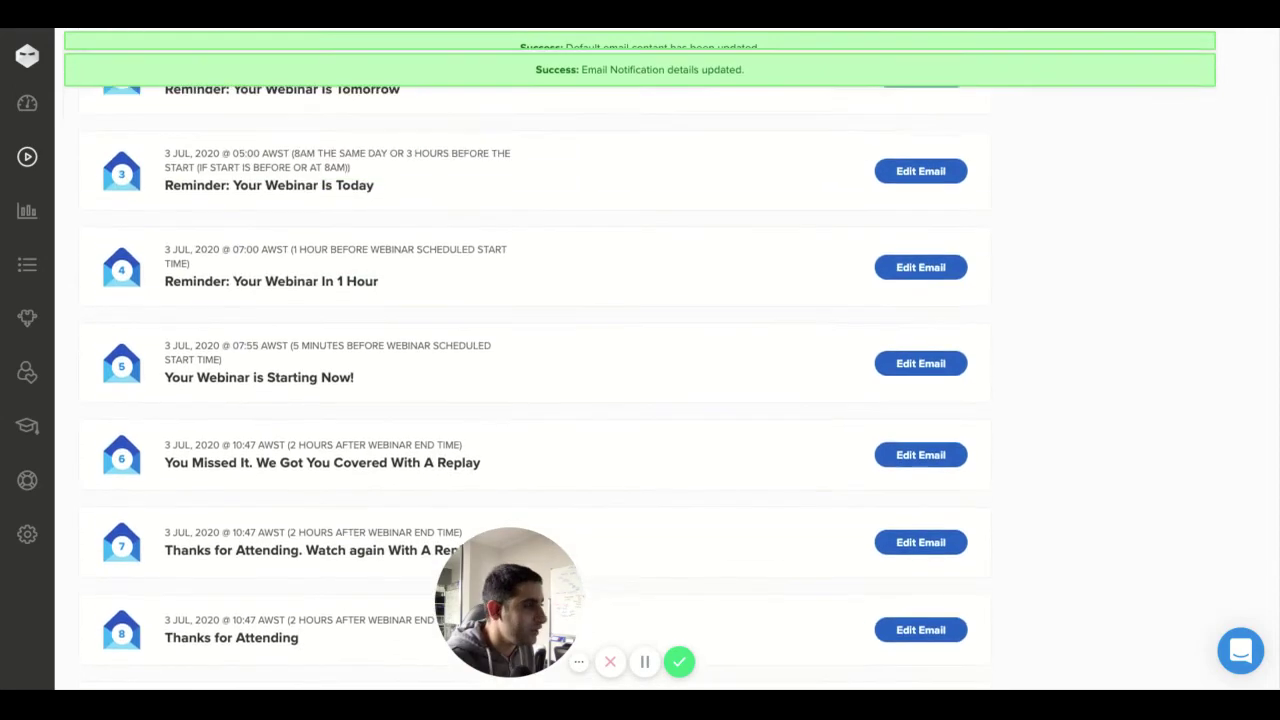
pyautogui.scroll(-5, 641, 264)
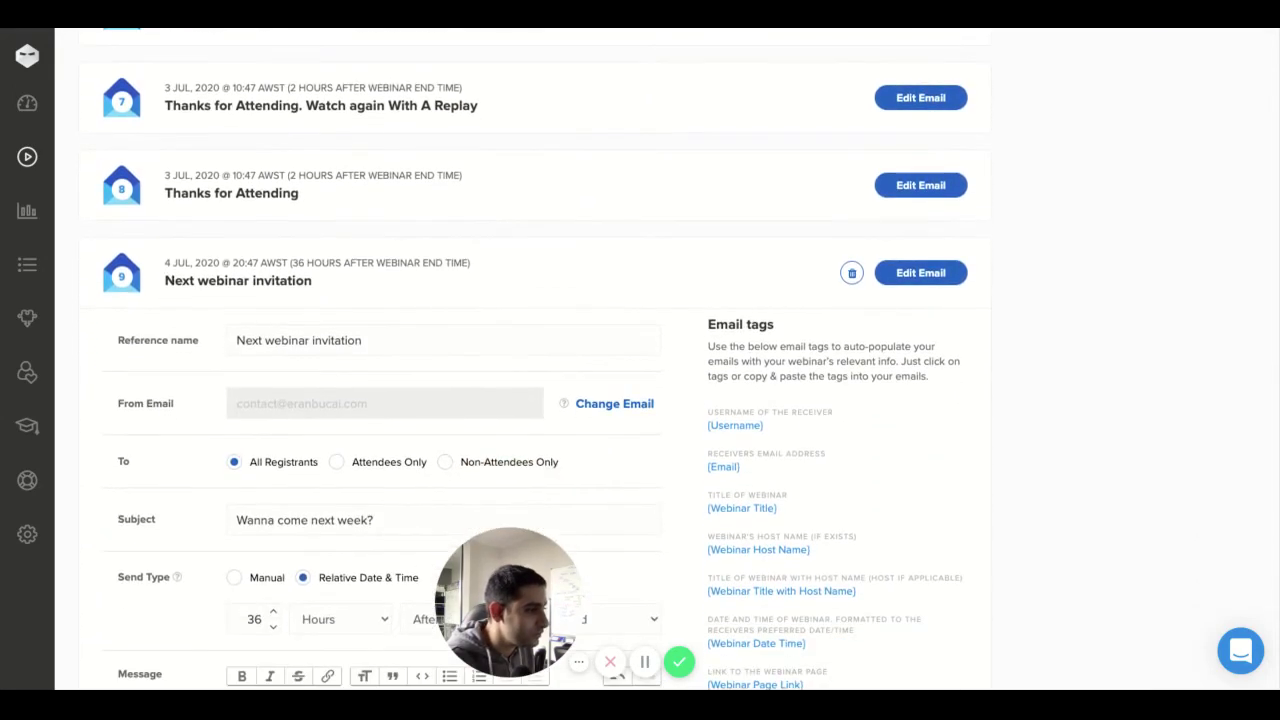
pyautogui.click(920, 274)
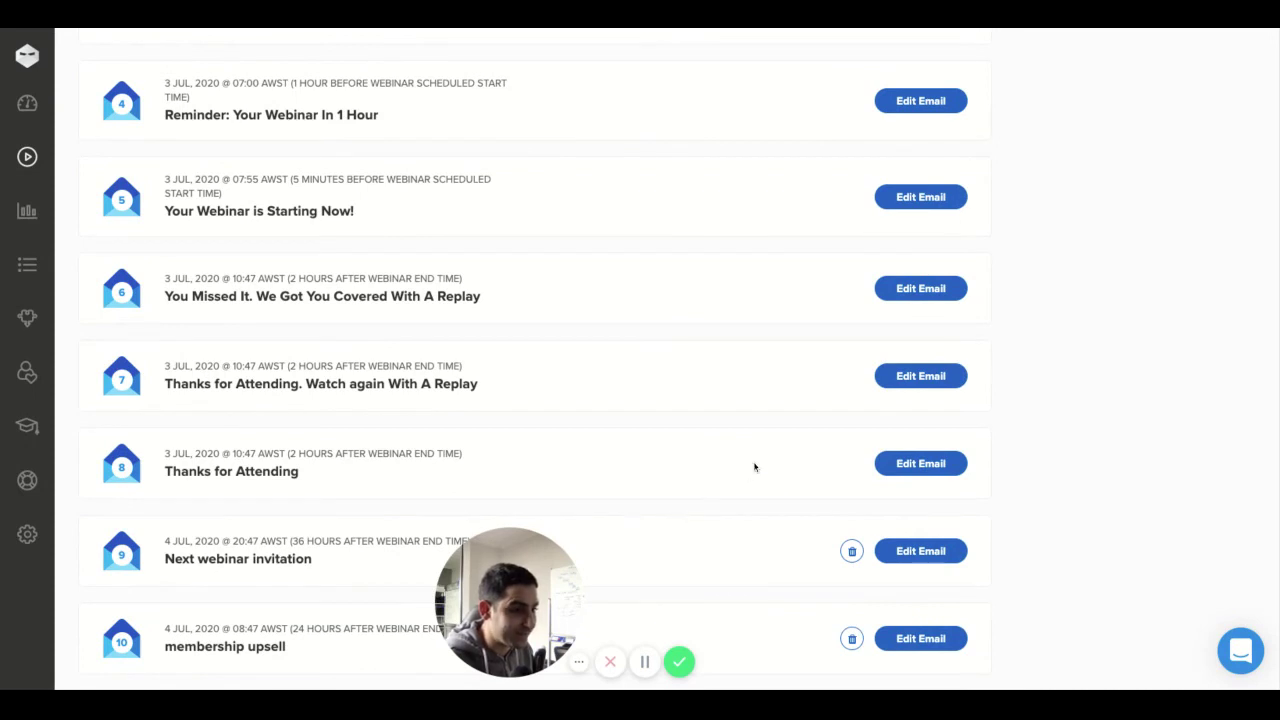
# Step: Review the contents of the "Thanks for Attending" and "Your Webinar is Starting Now!" notification emails
pyautogui.click(913, 466)
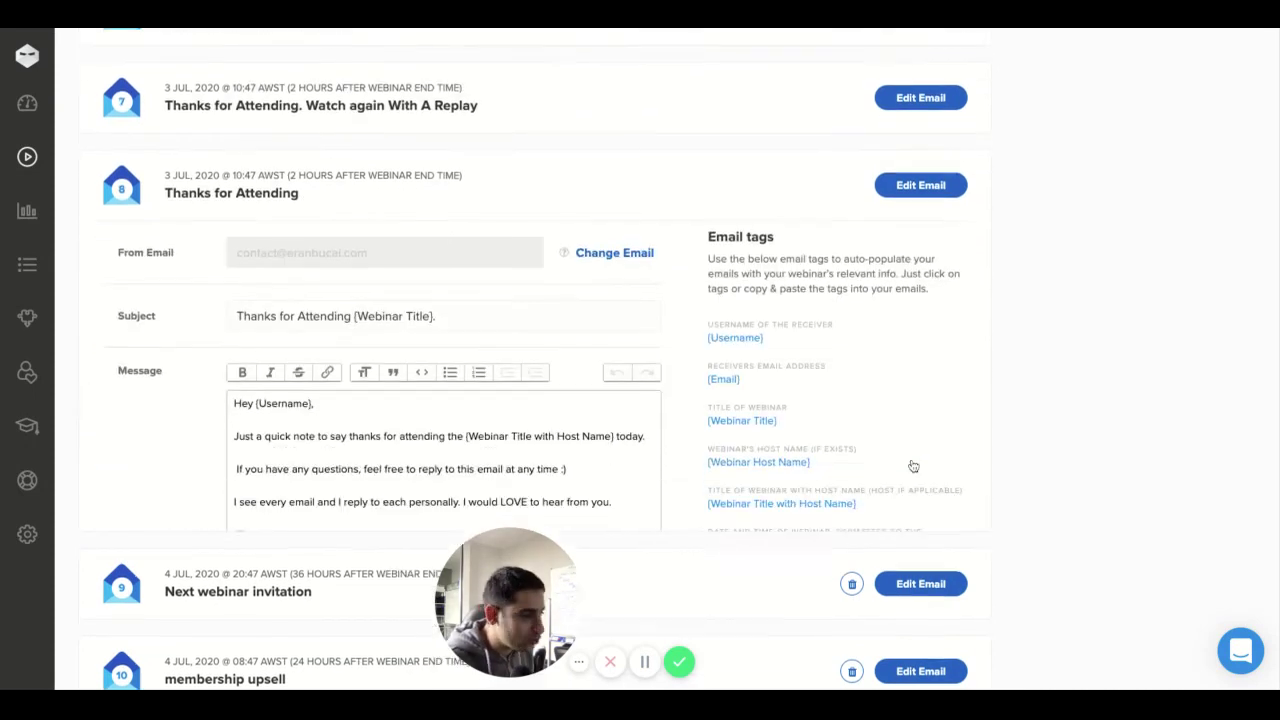
pyautogui.scroll(-1, 540, 446)
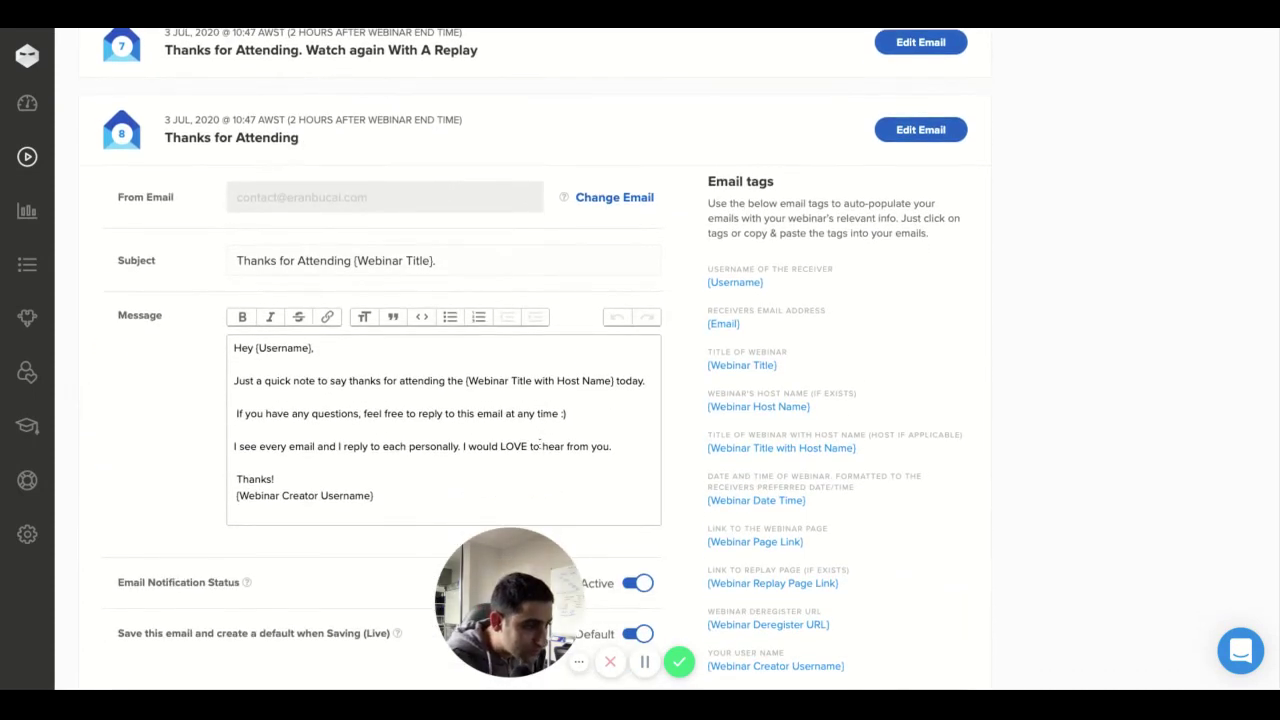
pyautogui.scroll(1, 540, 446)
pyautogui.click(915, 180)
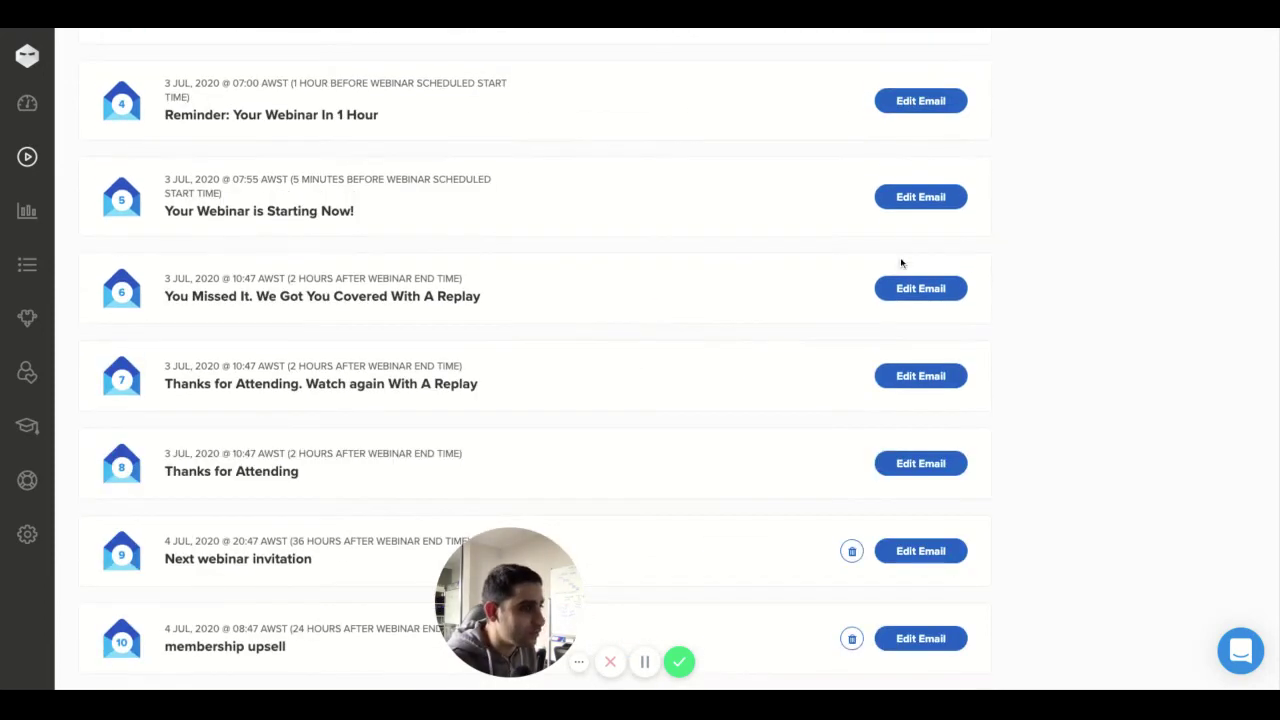
pyautogui.click(913, 463)
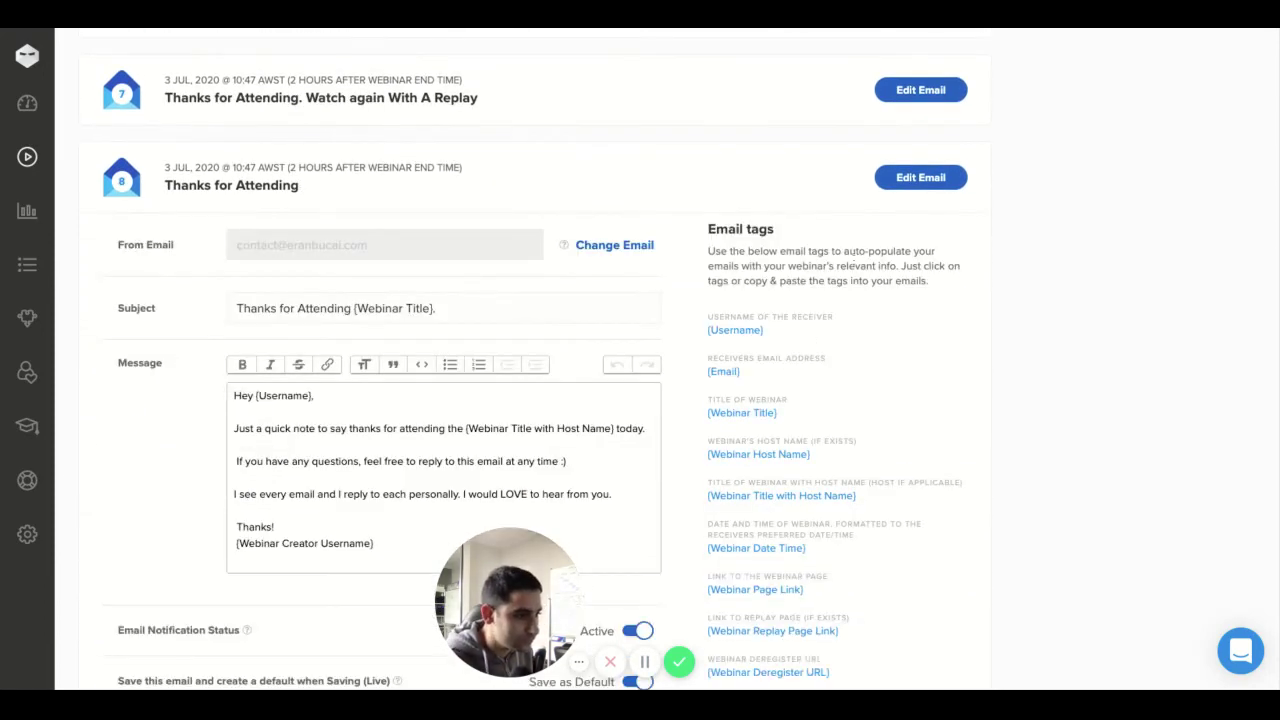
pyautogui.click(920, 178)
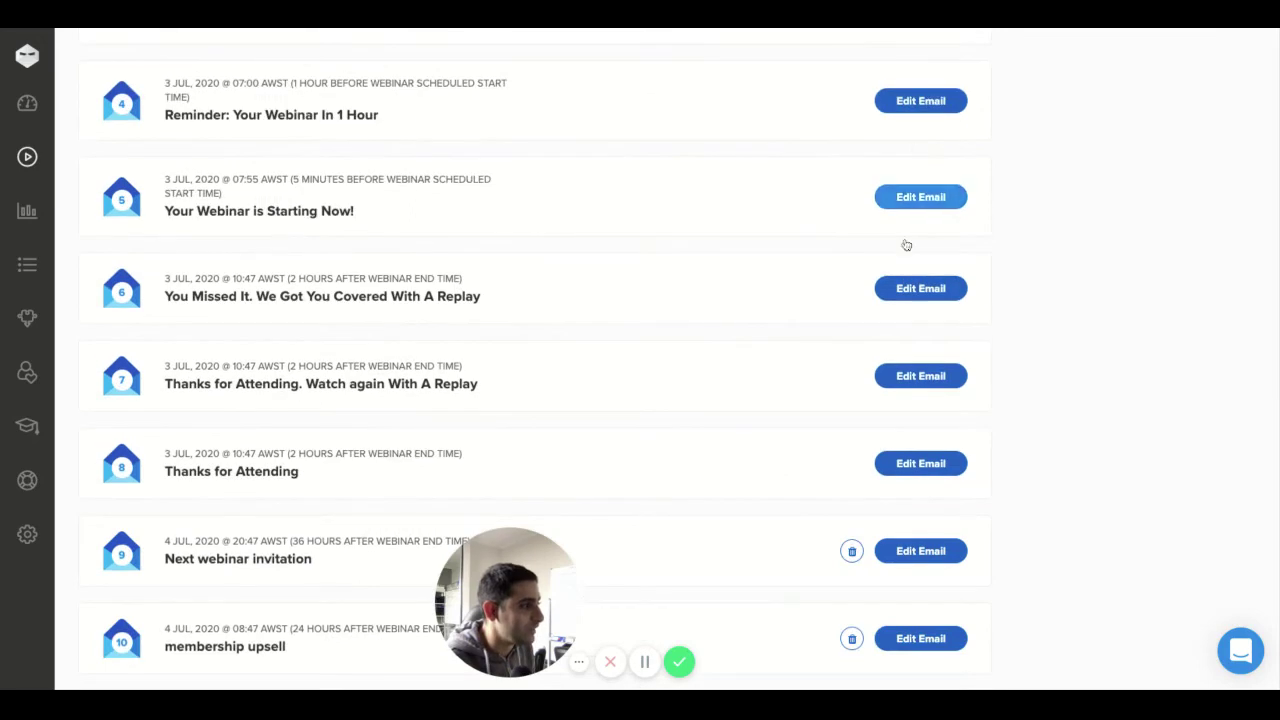
pyautogui.click(902, 199)
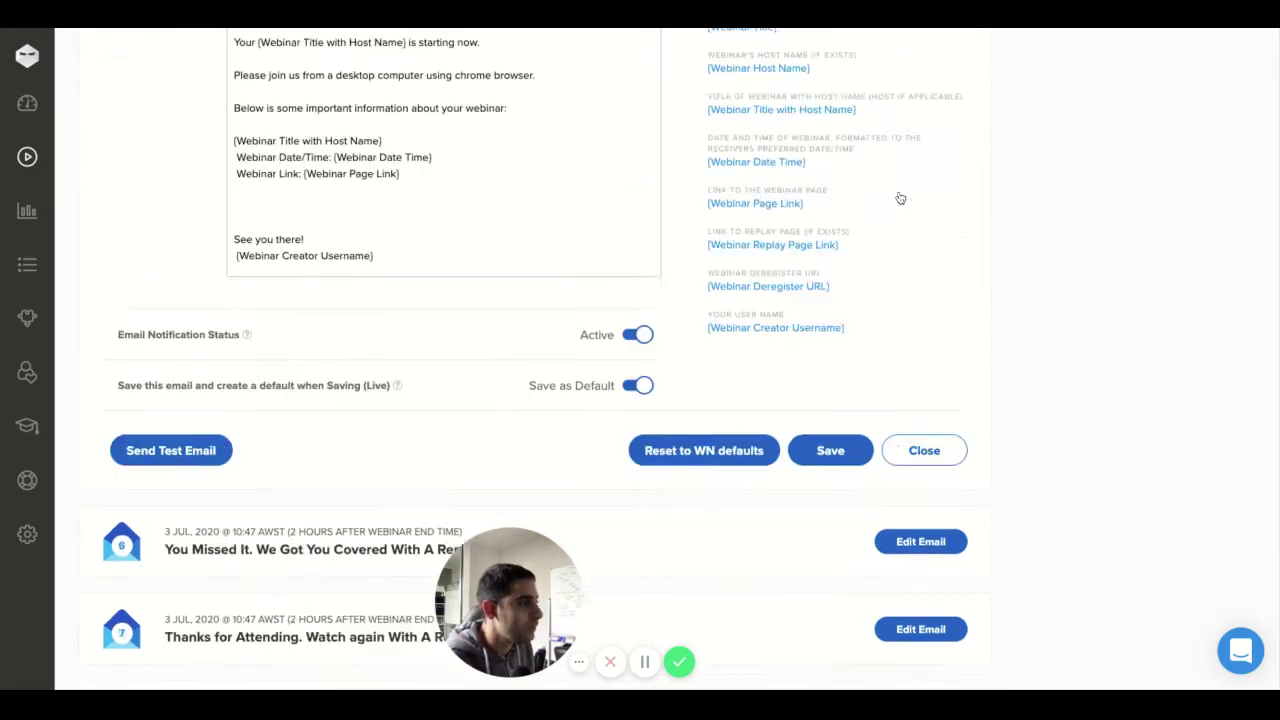
pyautogui.scroll(4, 900, 198)
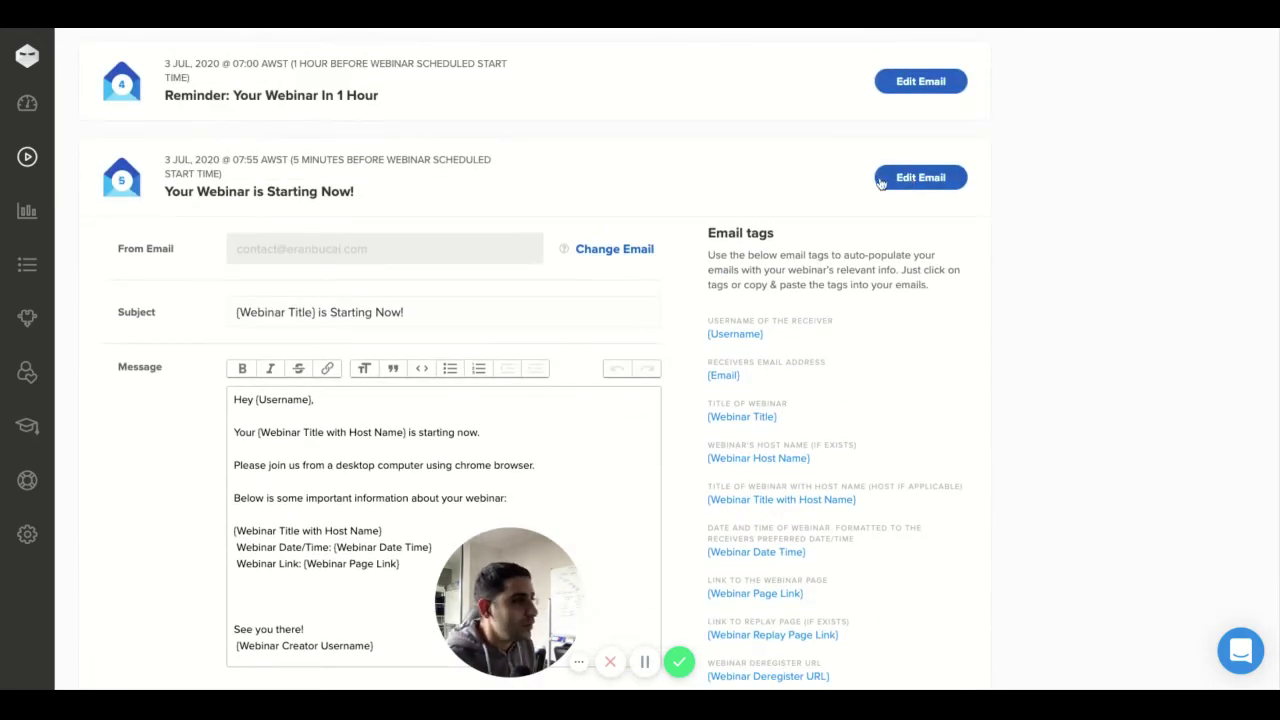
pyautogui.click(880, 182)
pyautogui.scroll(5, 395, 200)
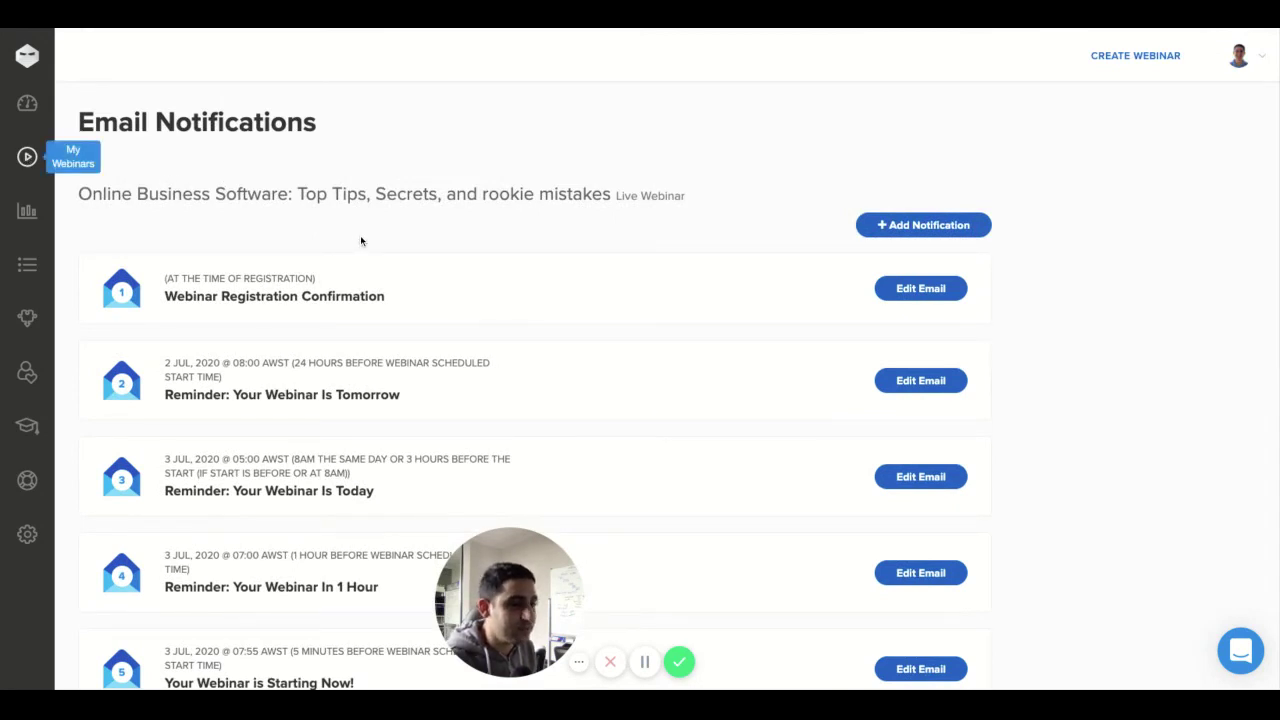
# Step: Change the upcoming July 10 webinar's title to "Affiliate Marketing Crash Course for Beginners" and update the webinar
pyautogui.click(44, 160)
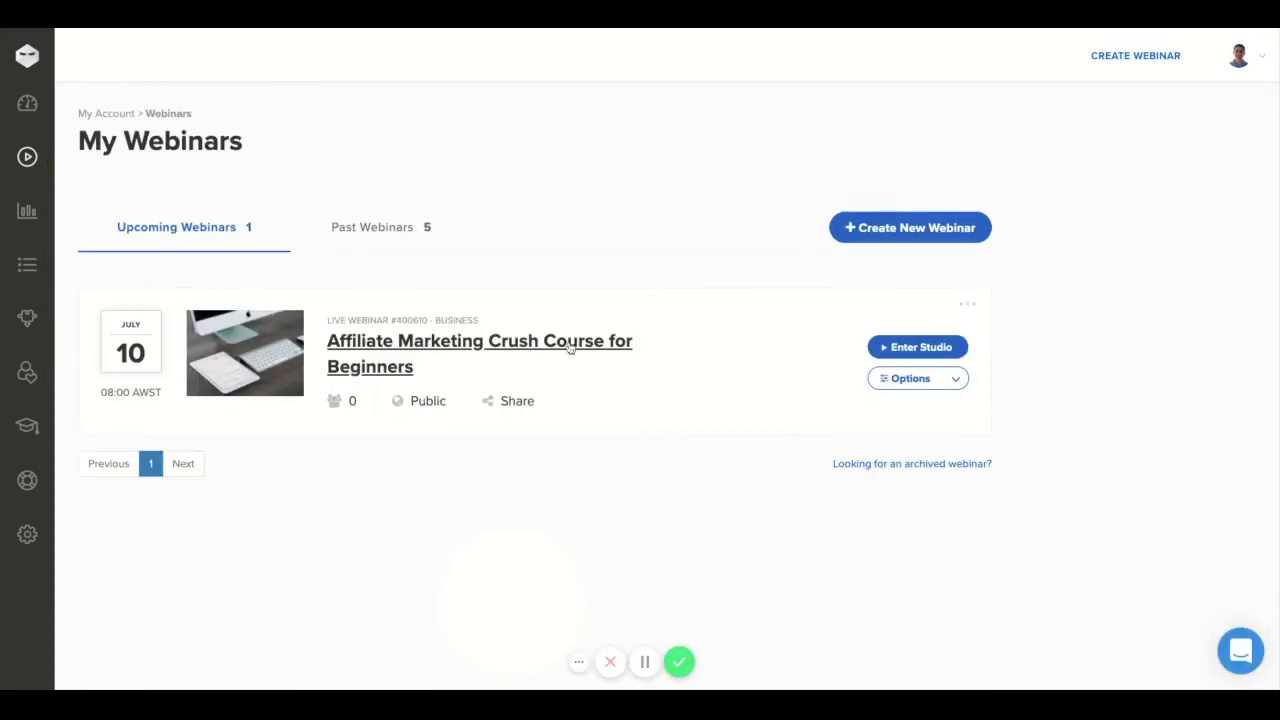
pyautogui.click(910, 378)
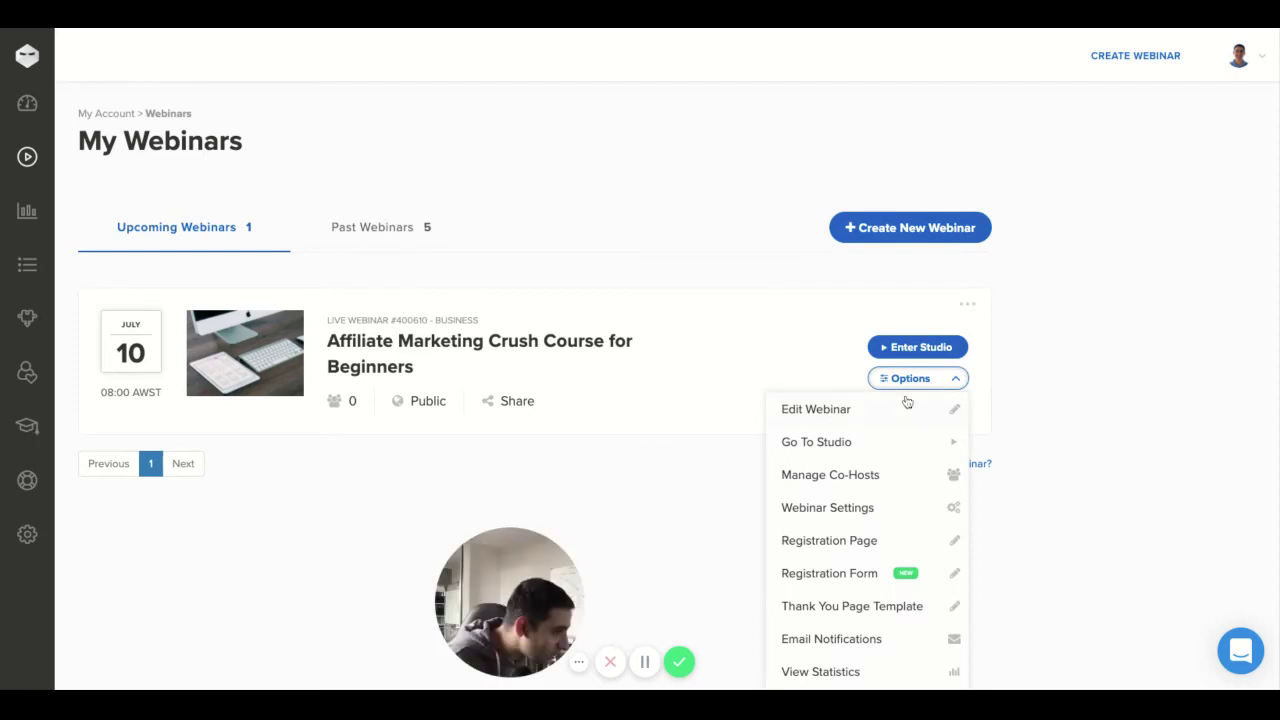
pyautogui.click(435, 390)
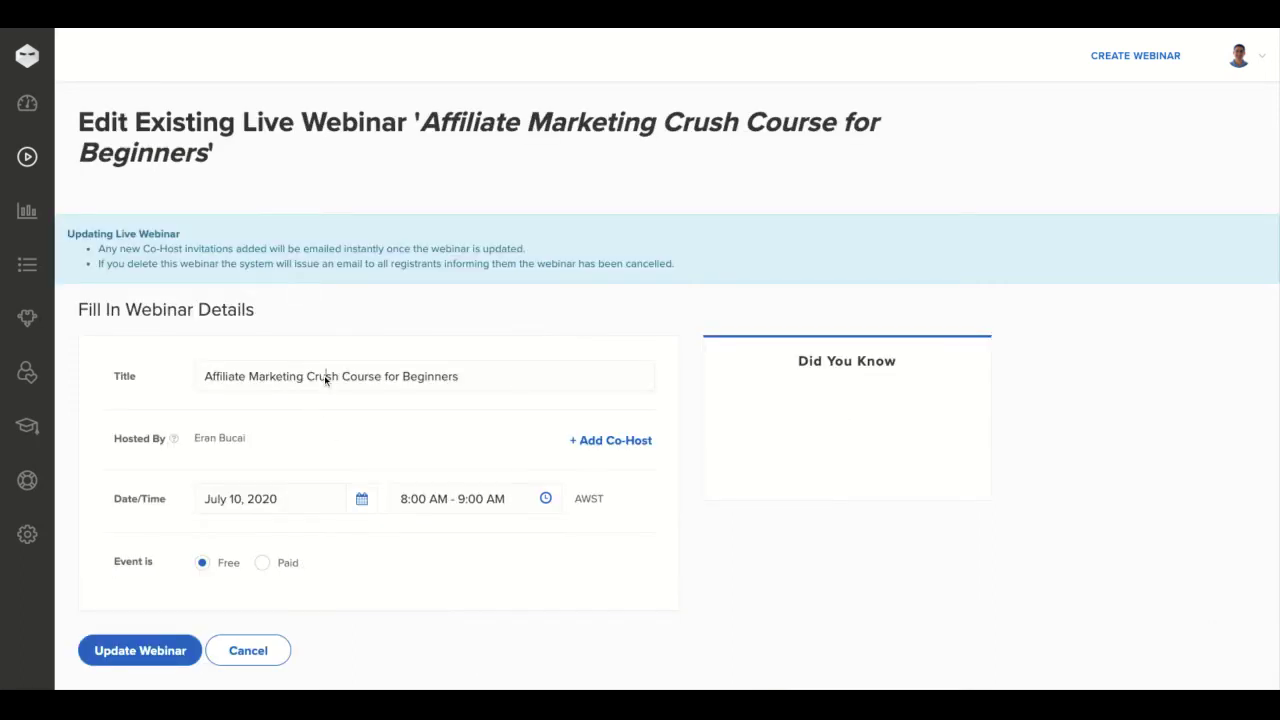
pyautogui.click(324, 377)
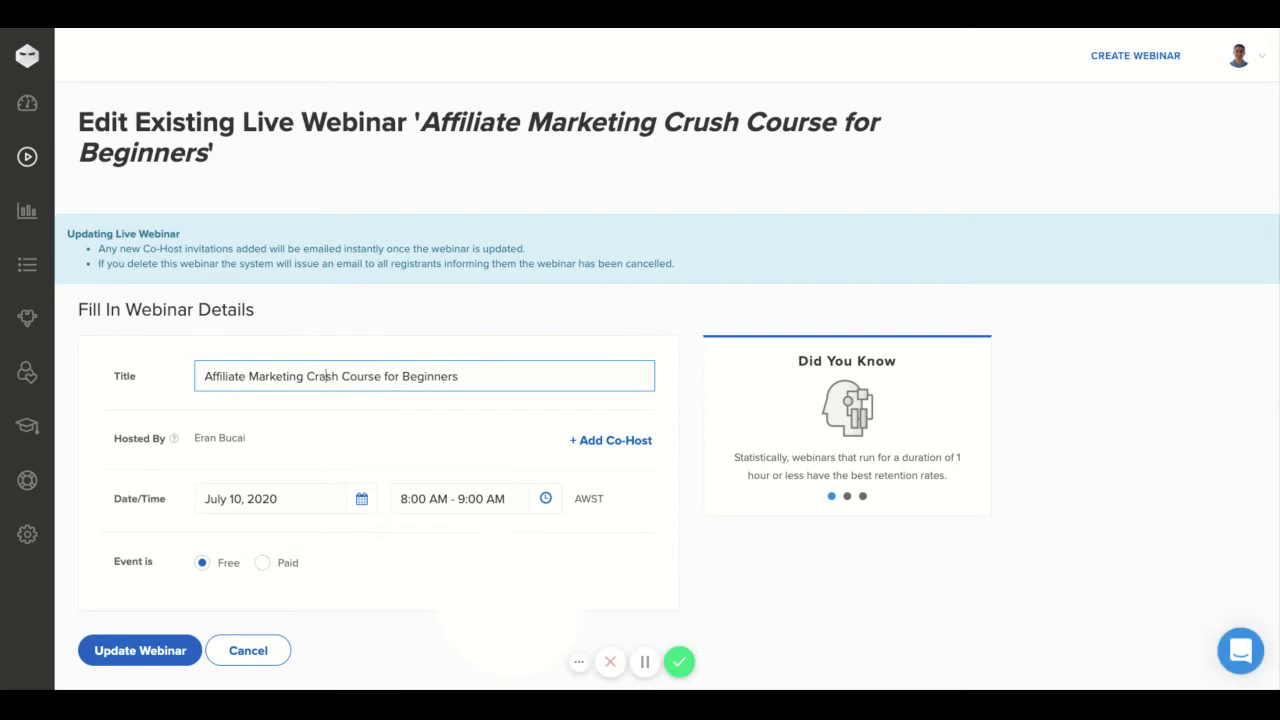
pyautogui.press('BackSpace')
pyautogui.write('a')
pyautogui.click(140, 651)
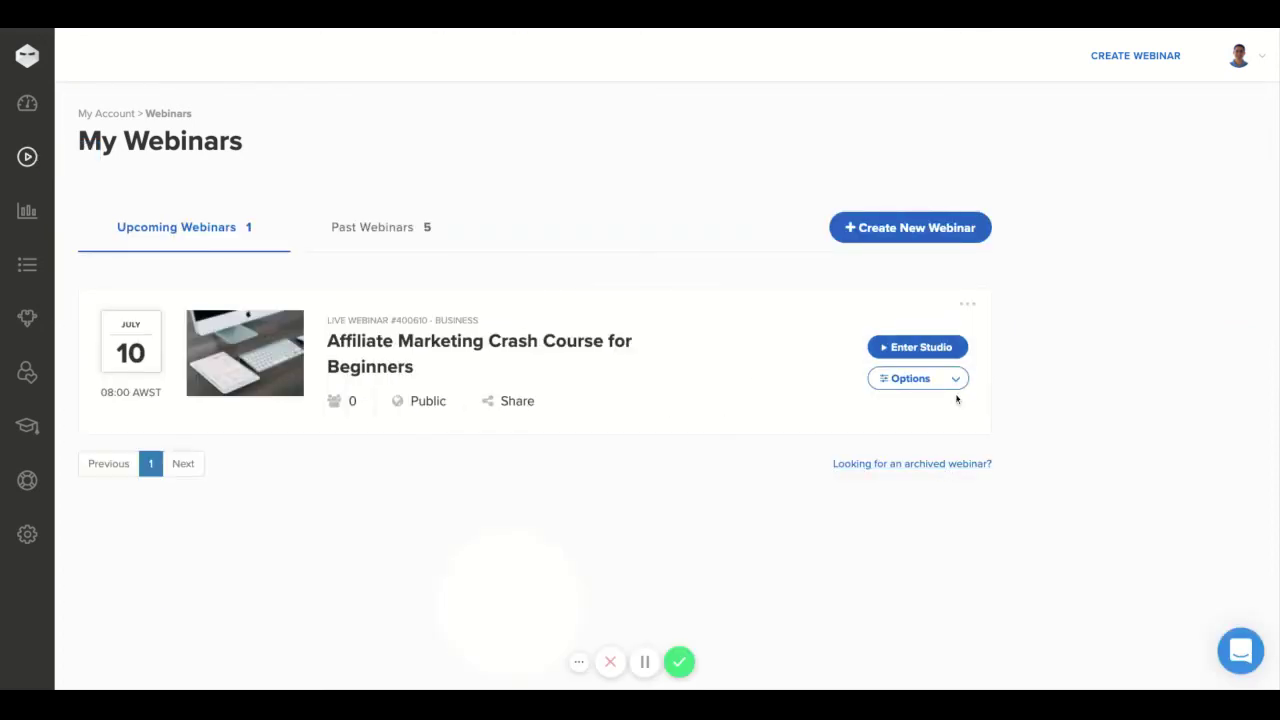
# Step: Reopen the July 10 webinar's details to check the title, and save the webinar again
pyautogui.click(967, 304)
pyautogui.click(922, 344)
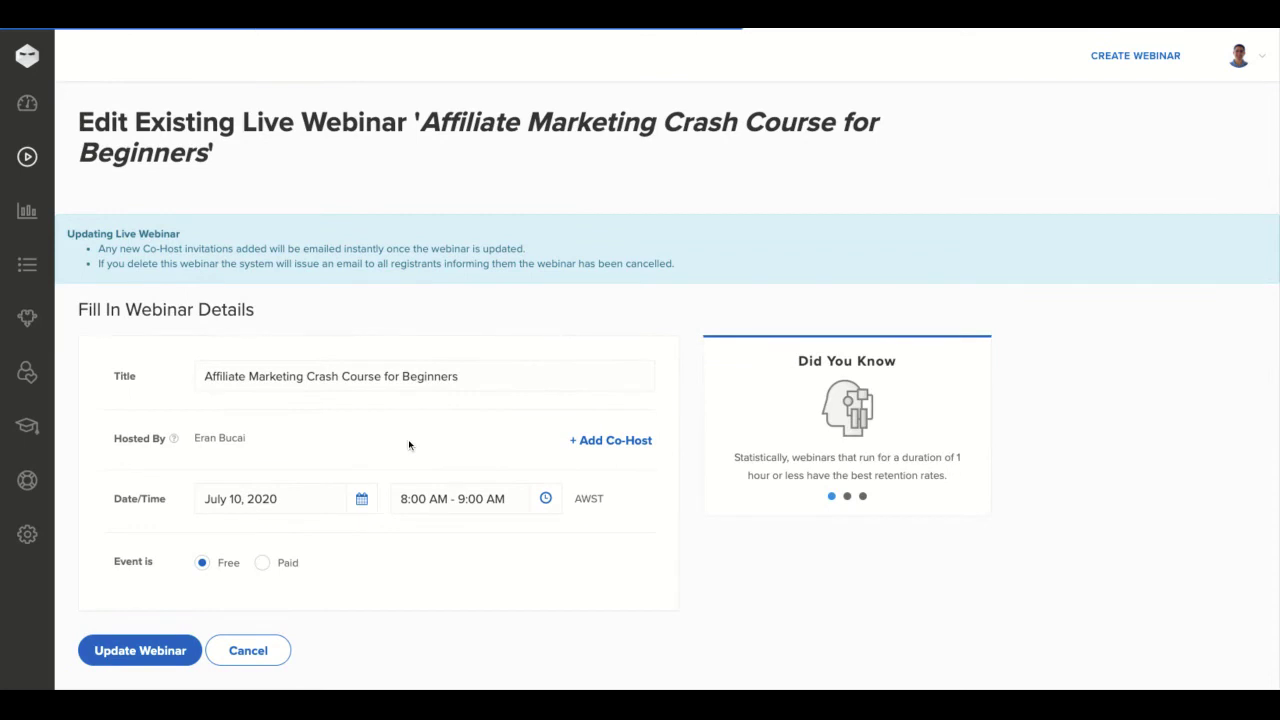
pyautogui.click(847, 497)
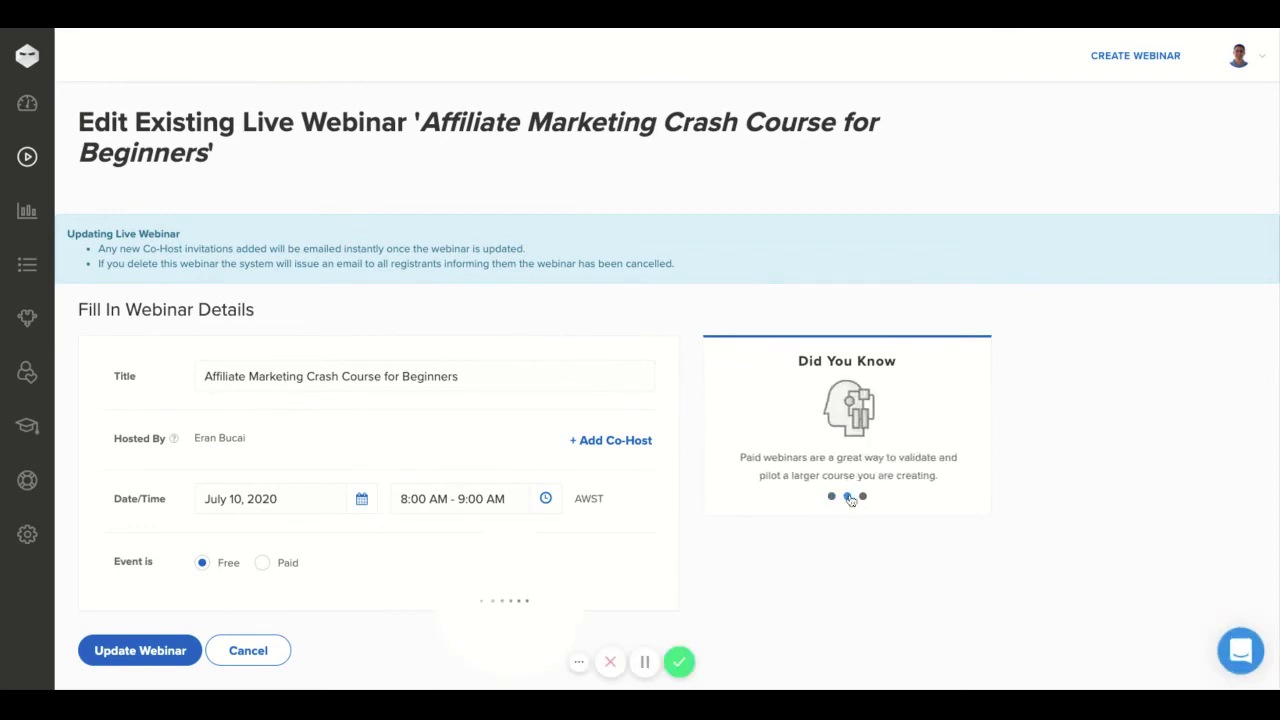
pyautogui.click(135, 651)
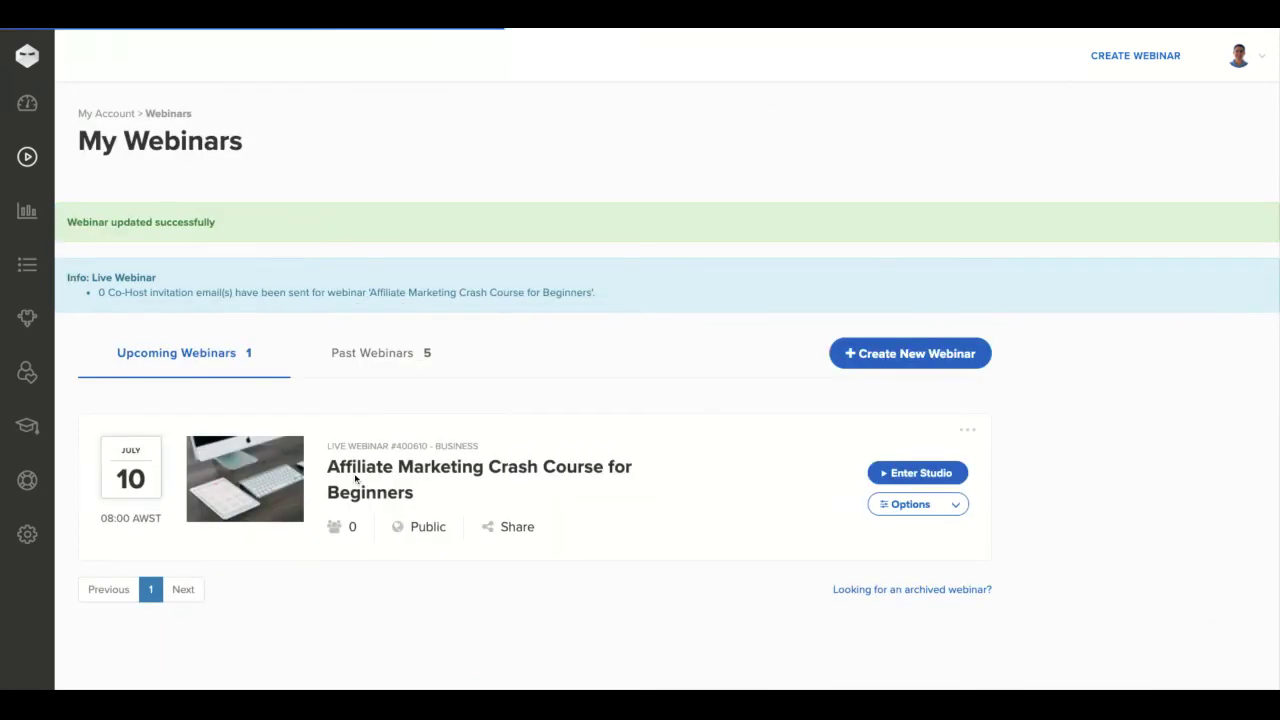
# Step: Open the settings of the July 10 webinar and set its replay to expire after 1 day
pyautogui.click(956, 512)
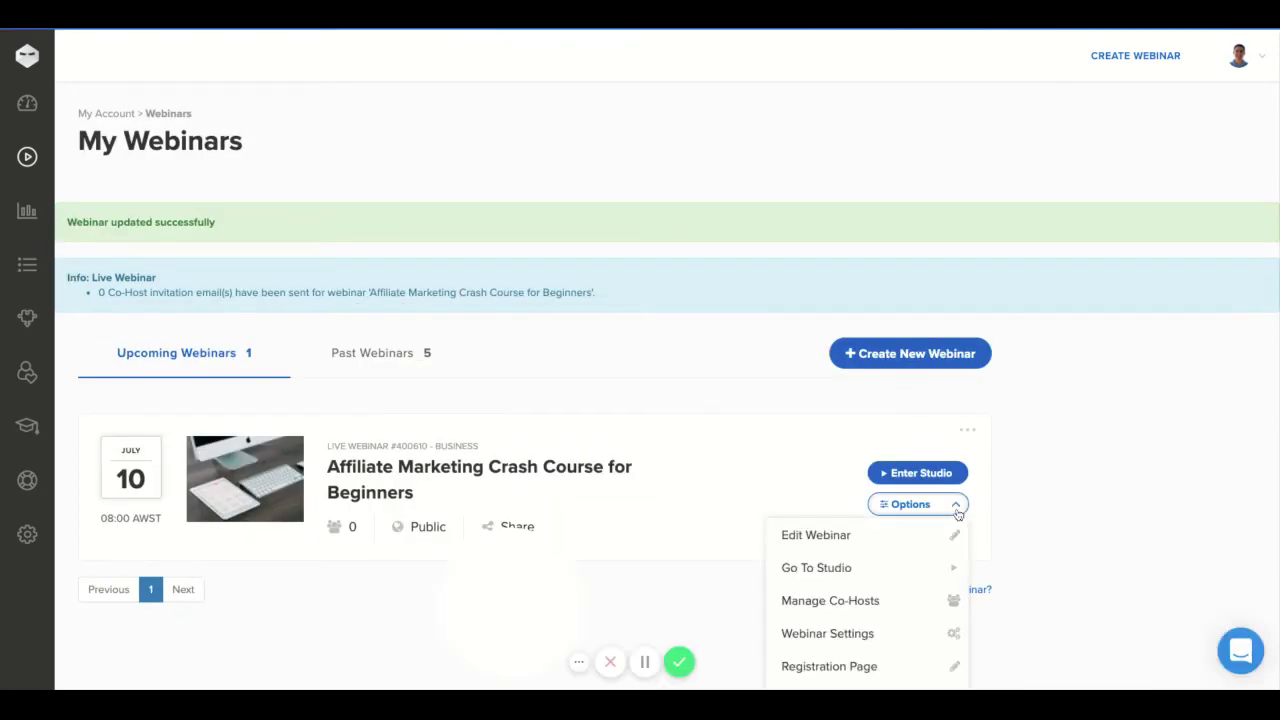
pyautogui.scroll(-3, 958, 516)
pyautogui.scroll(-1, 917, 497)
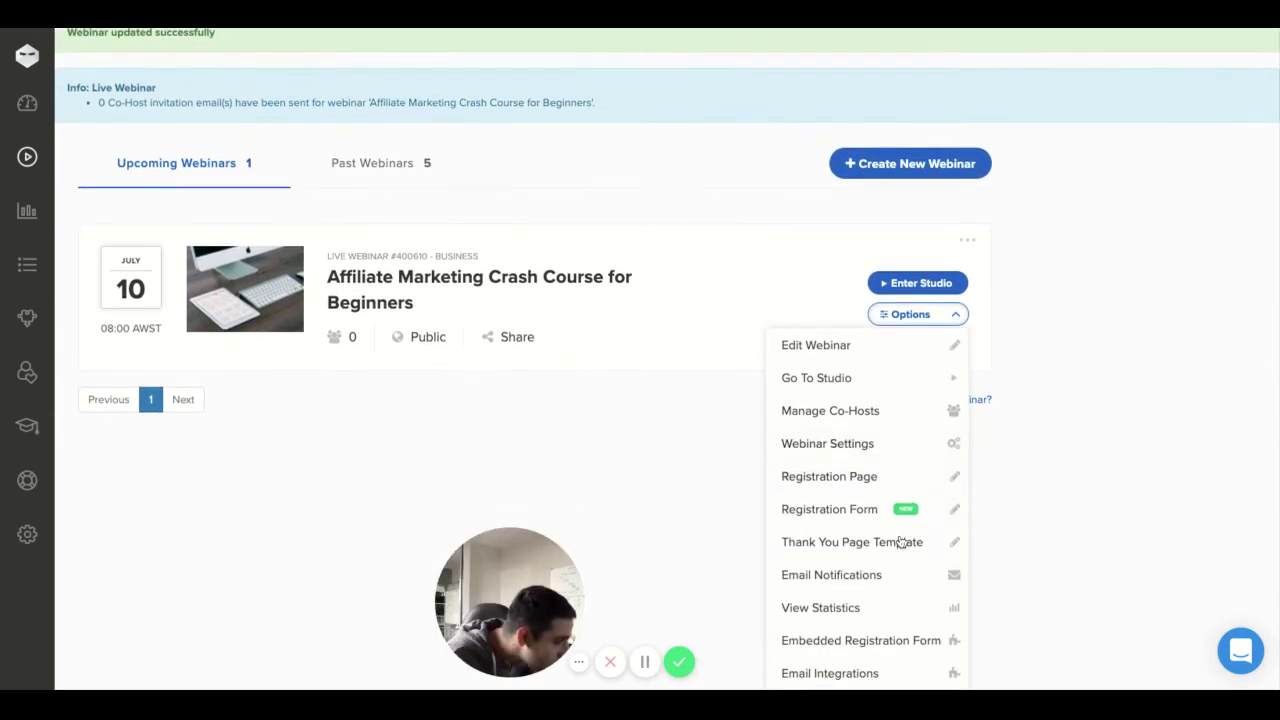
pyautogui.click(828, 447)
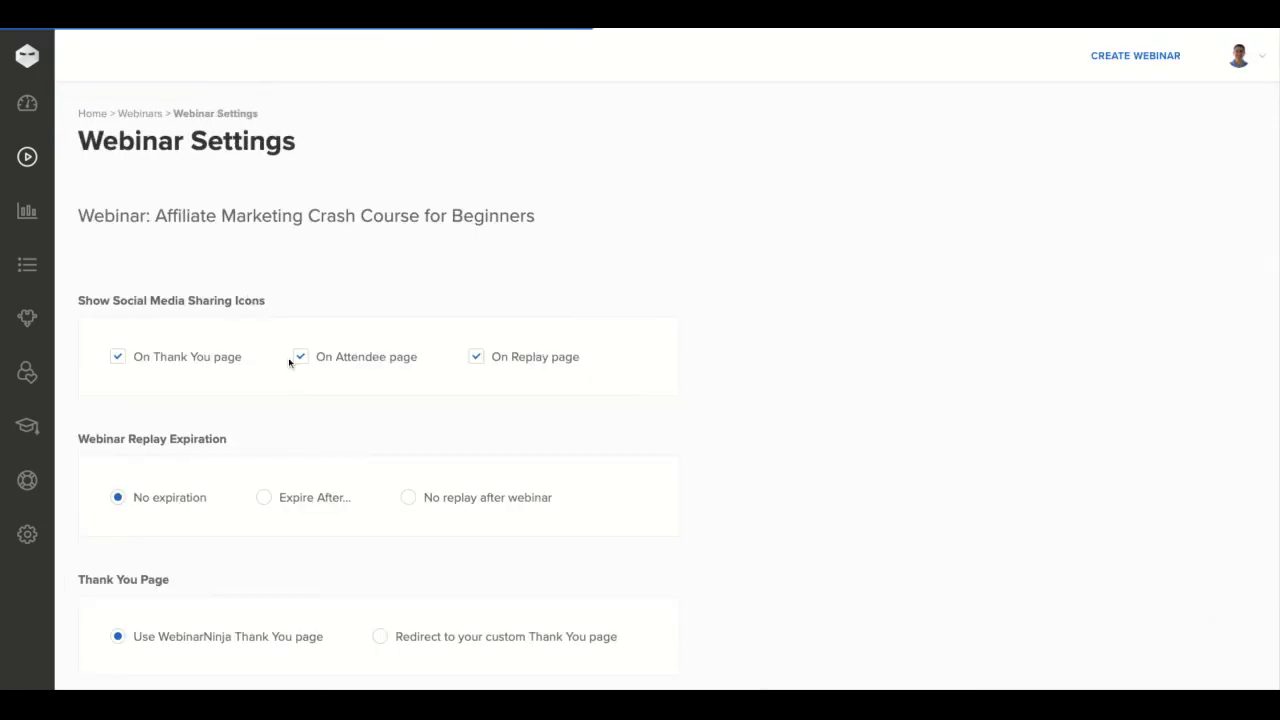
pyautogui.scroll(-4, 290, 357)
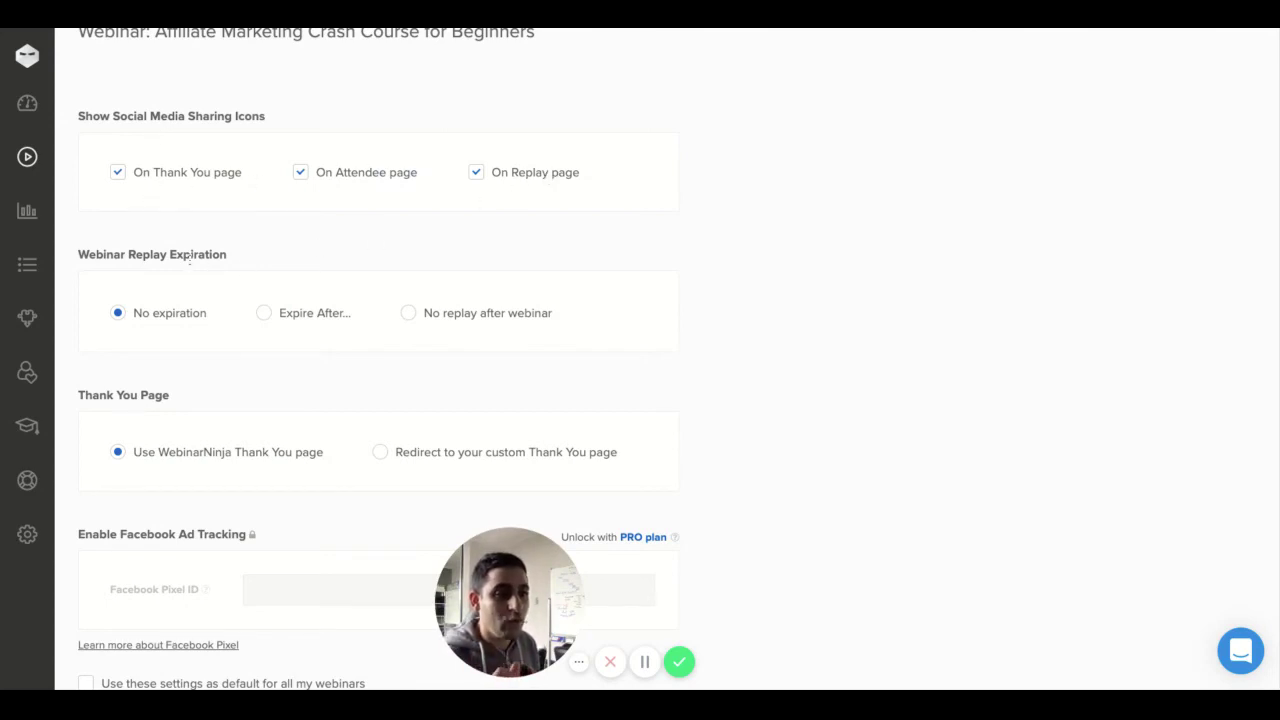
pyautogui.click(270, 313)
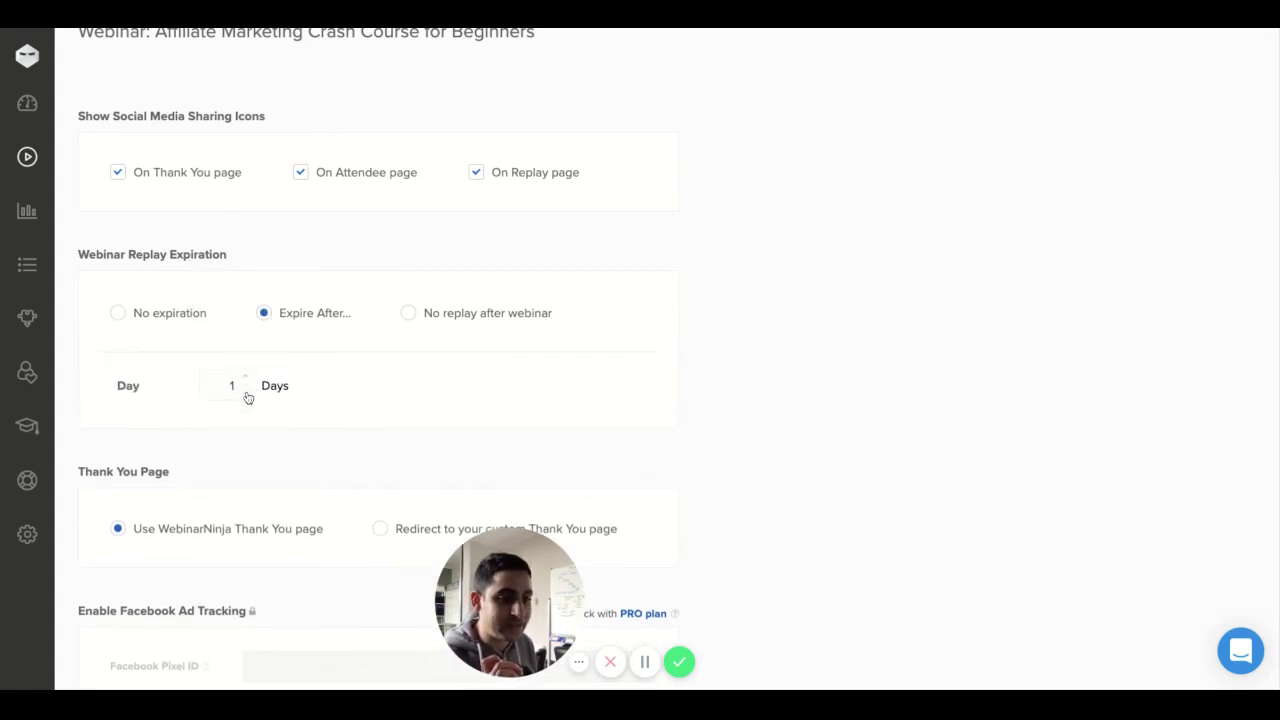
# Step: Make these settings the default for all webinars and save the changes
pyautogui.scroll(-2, 457, 357)
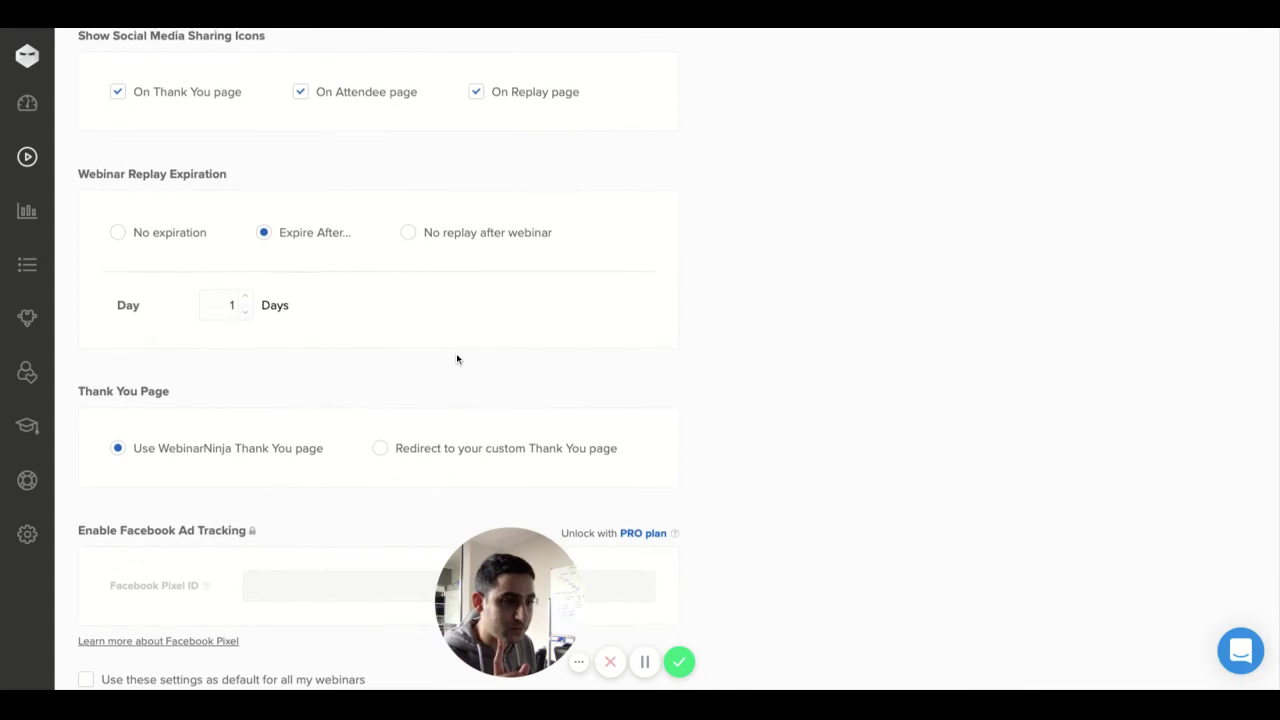
pyautogui.scroll(-1, 457, 357)
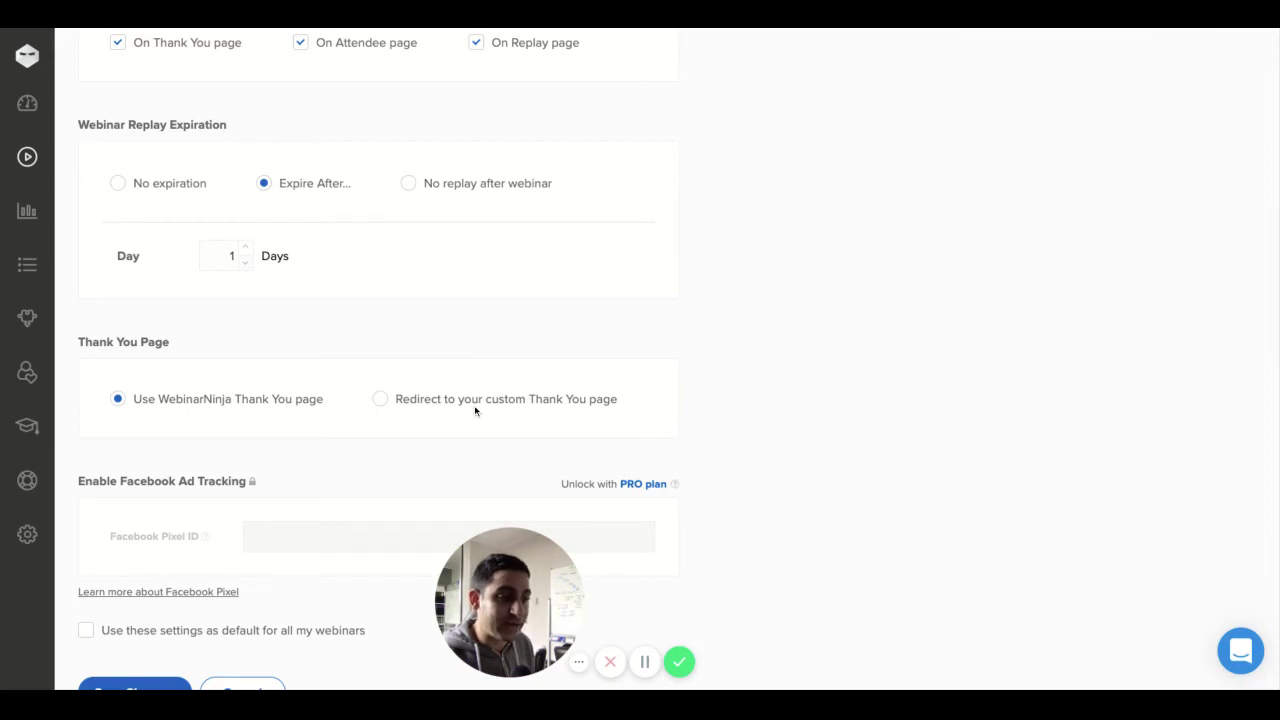
pyautogui.scroll(-1, 474, 405)
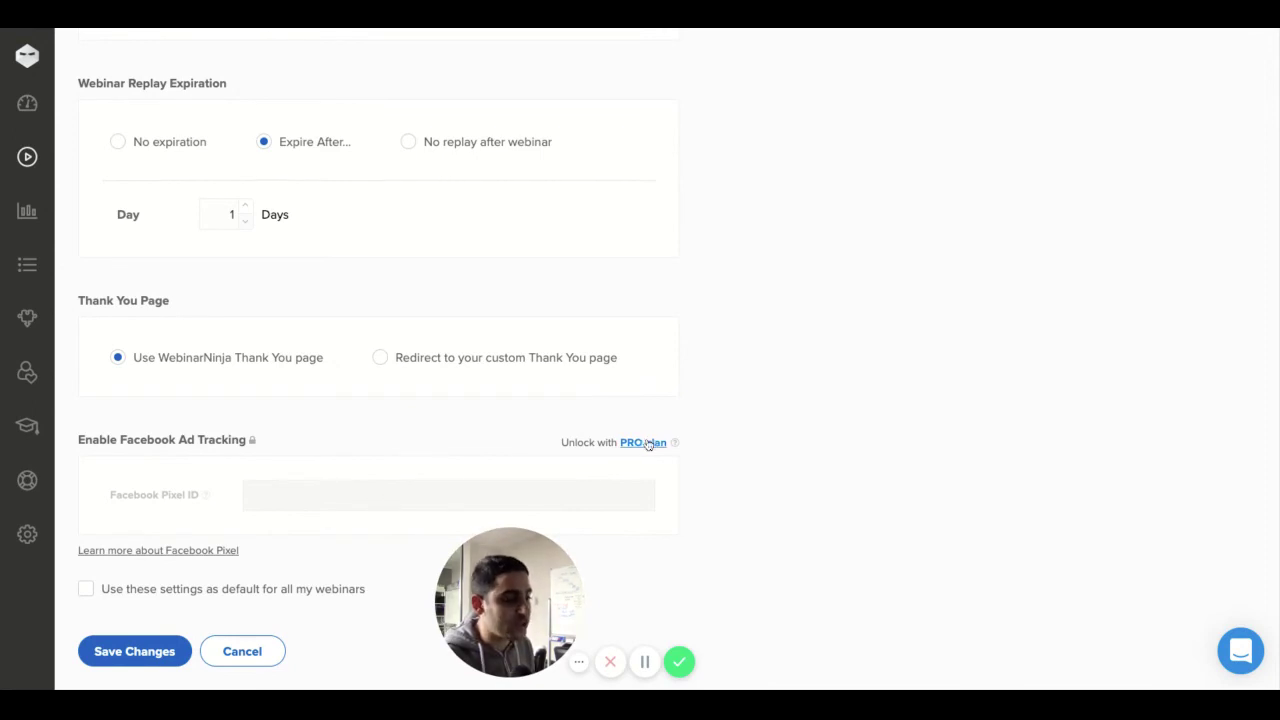
pyautogui.click(86, 590)
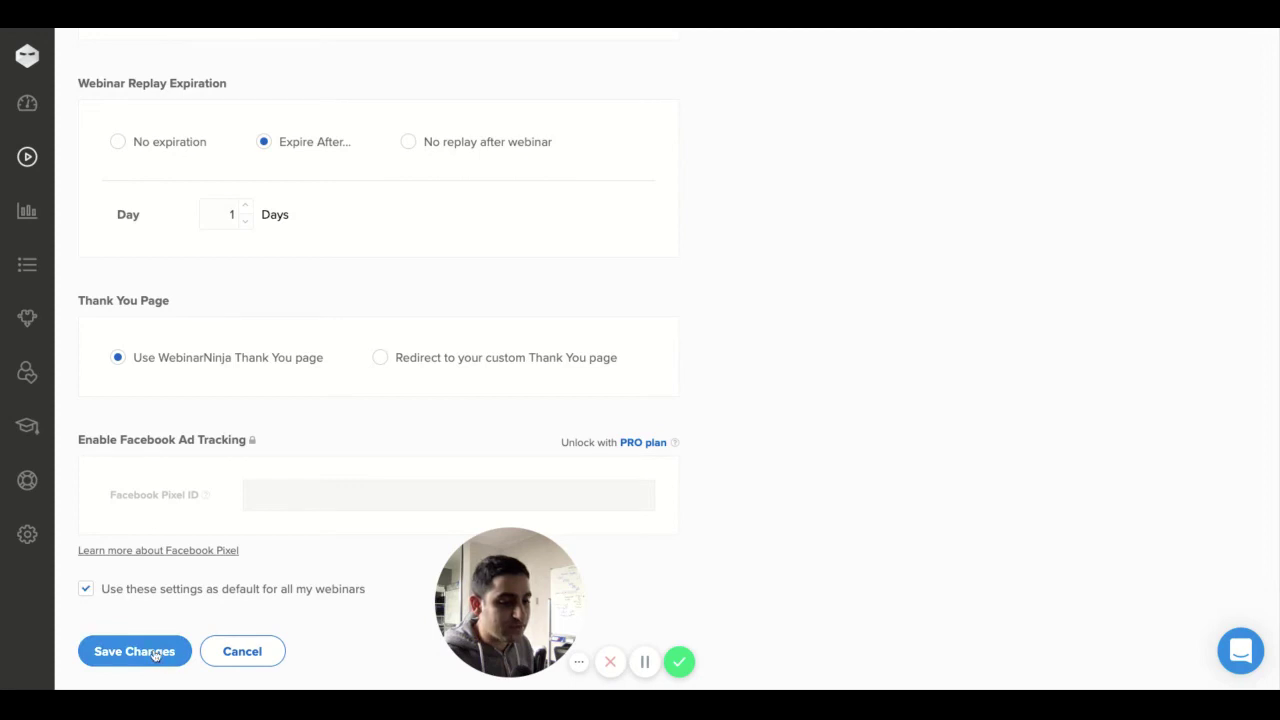
pyautogui.click(155, 655)
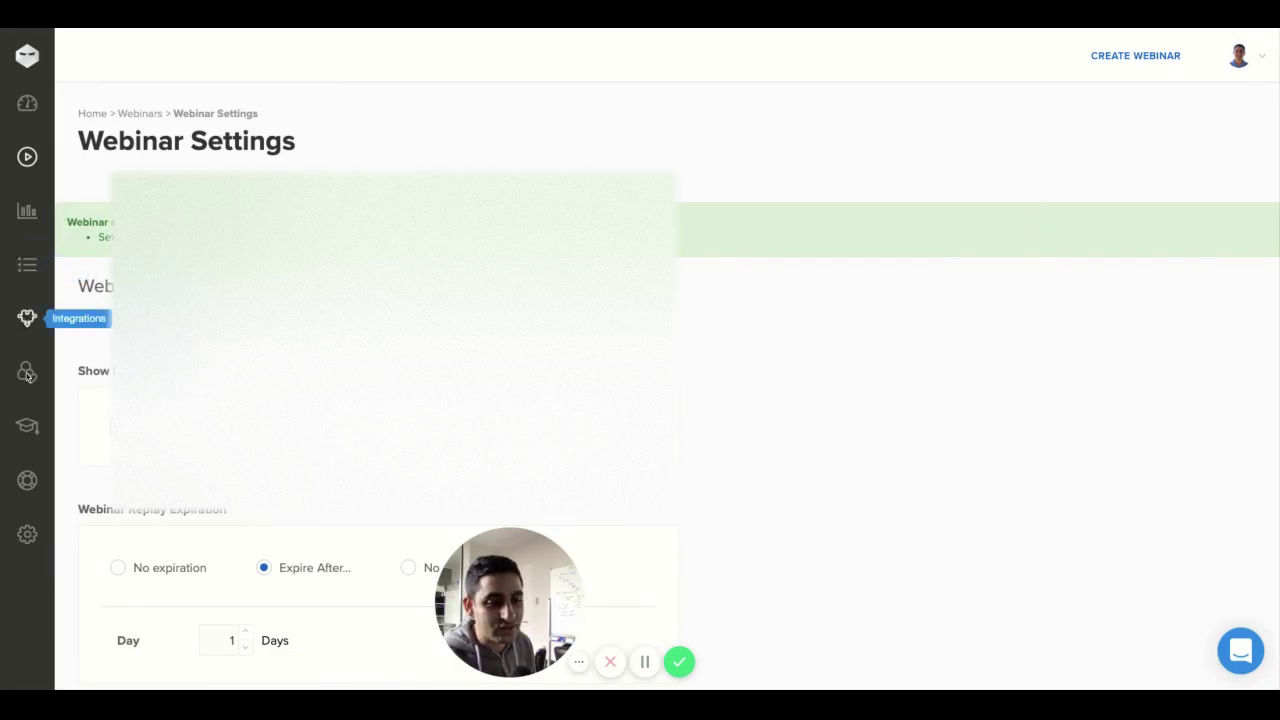
# Step: Open the account integrations and look through the paid webinar and third-party app options
pyautogui.scroll(-1, 640, 400)
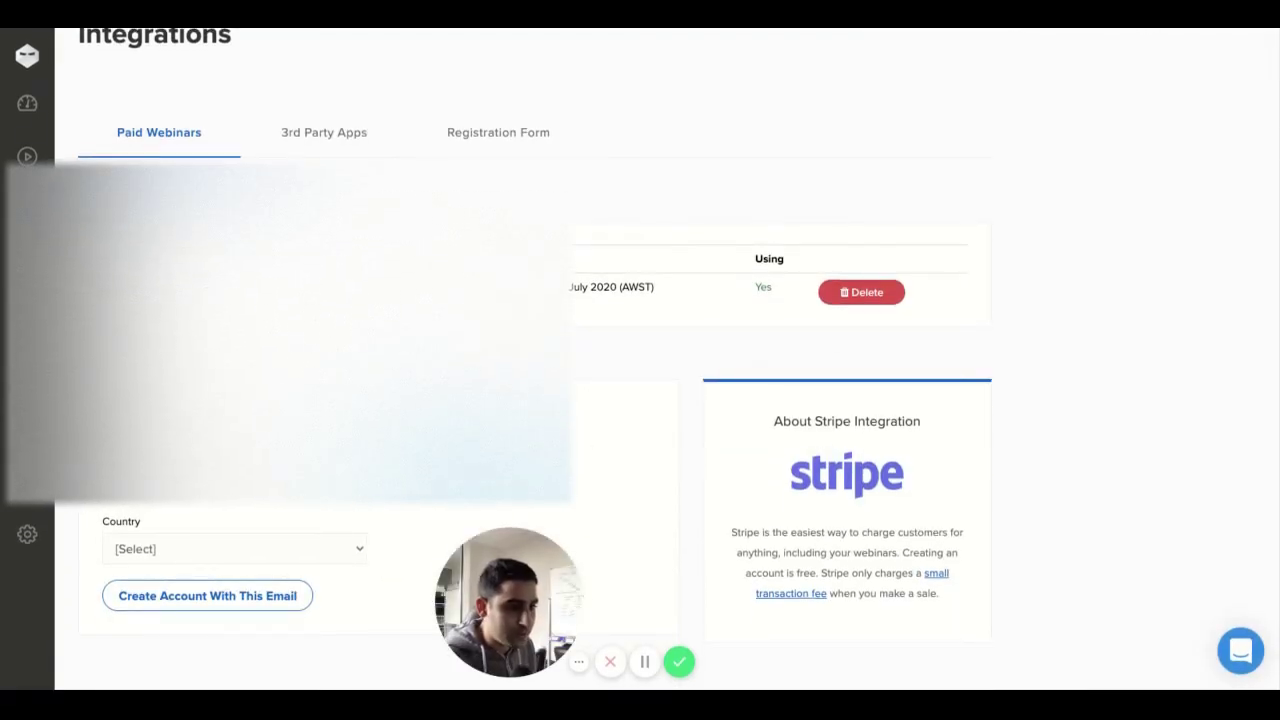
pyautogui.scroll(1, 640, 400)
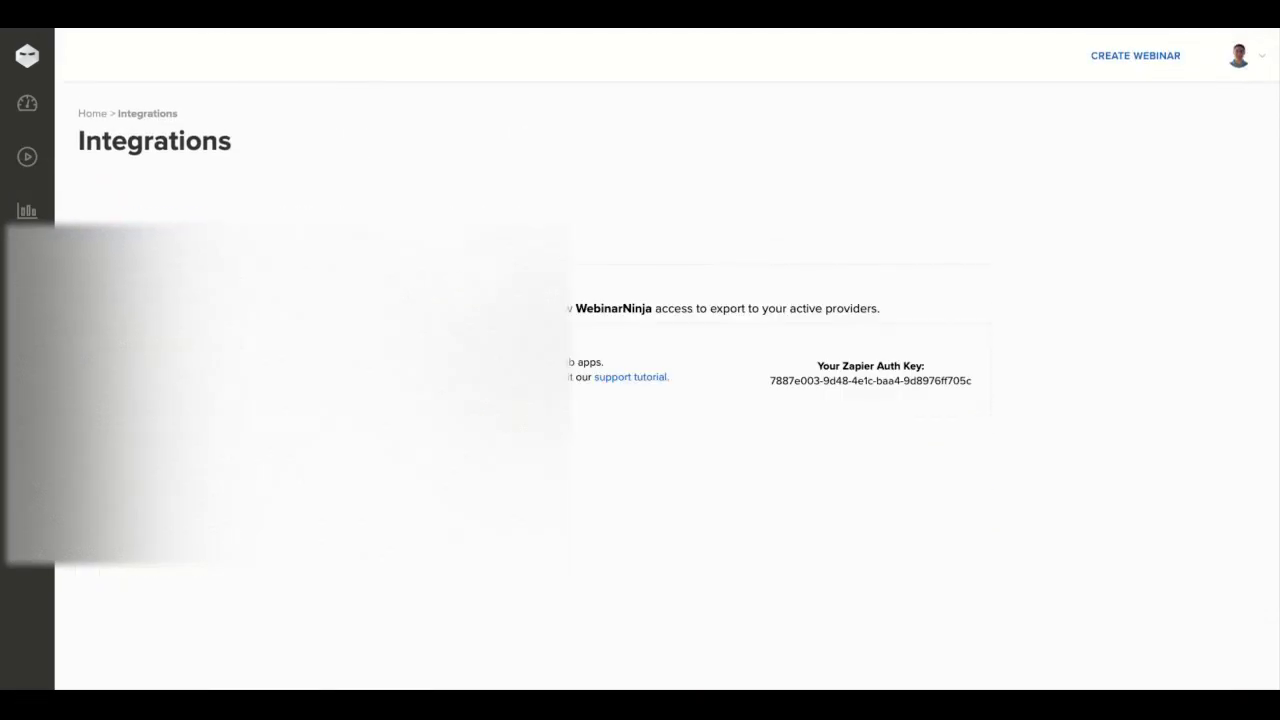
pyautogui.scroll(-1, 640, 400)
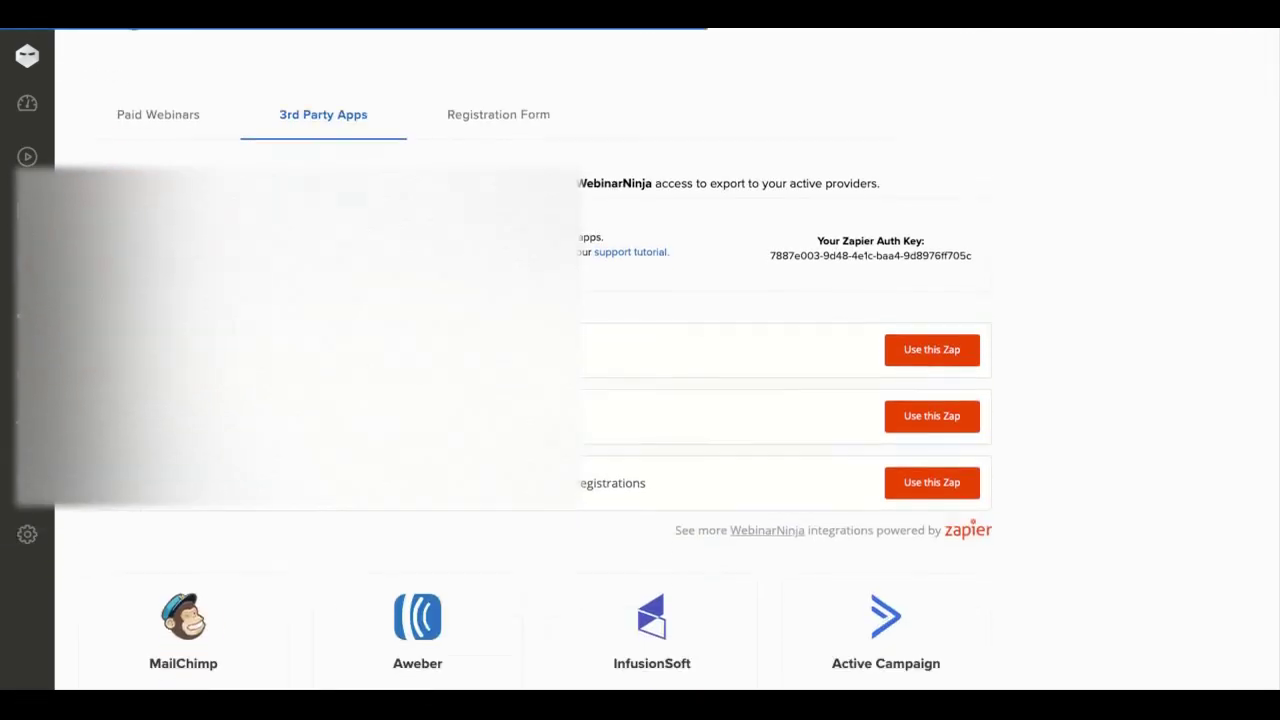
pyautogui.scroll(-1, 640, 400)
pyautogui.scroll(-3, 640, 400)
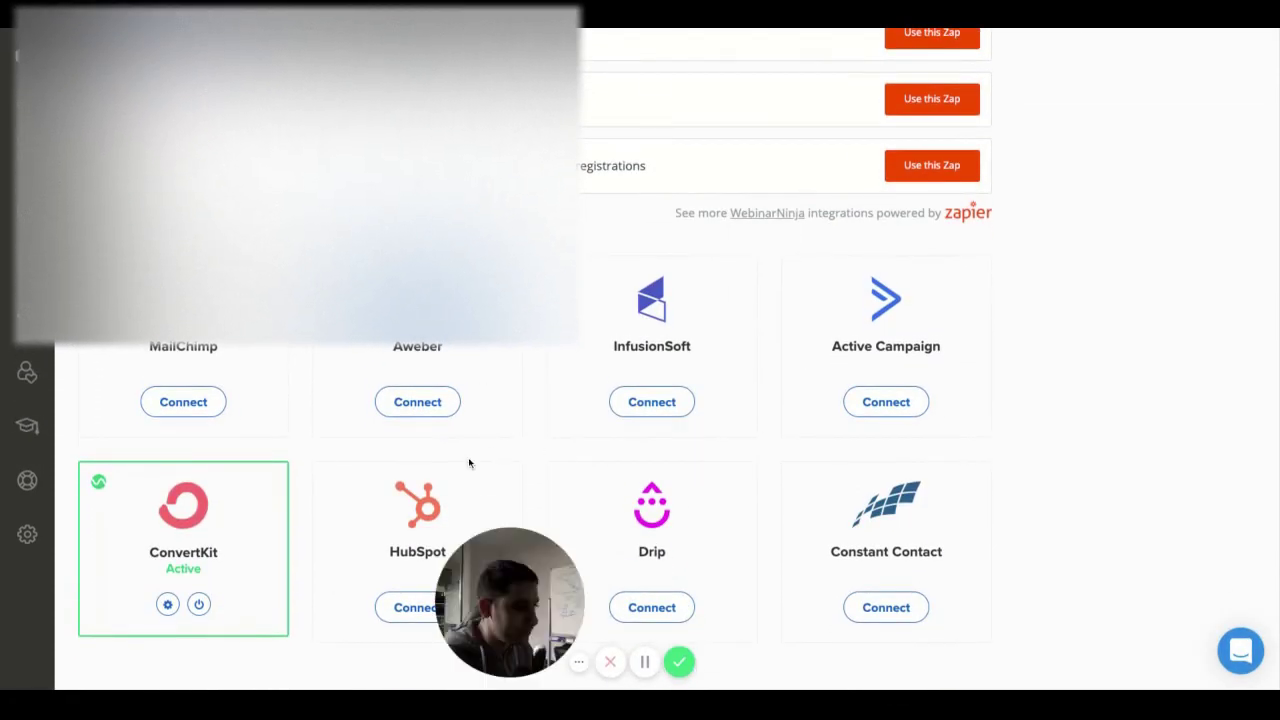
# Step: Open the WebinarNinja Academy to look through its training video courses, and view the profile menu's account options
pyautogui.click(27, 425)
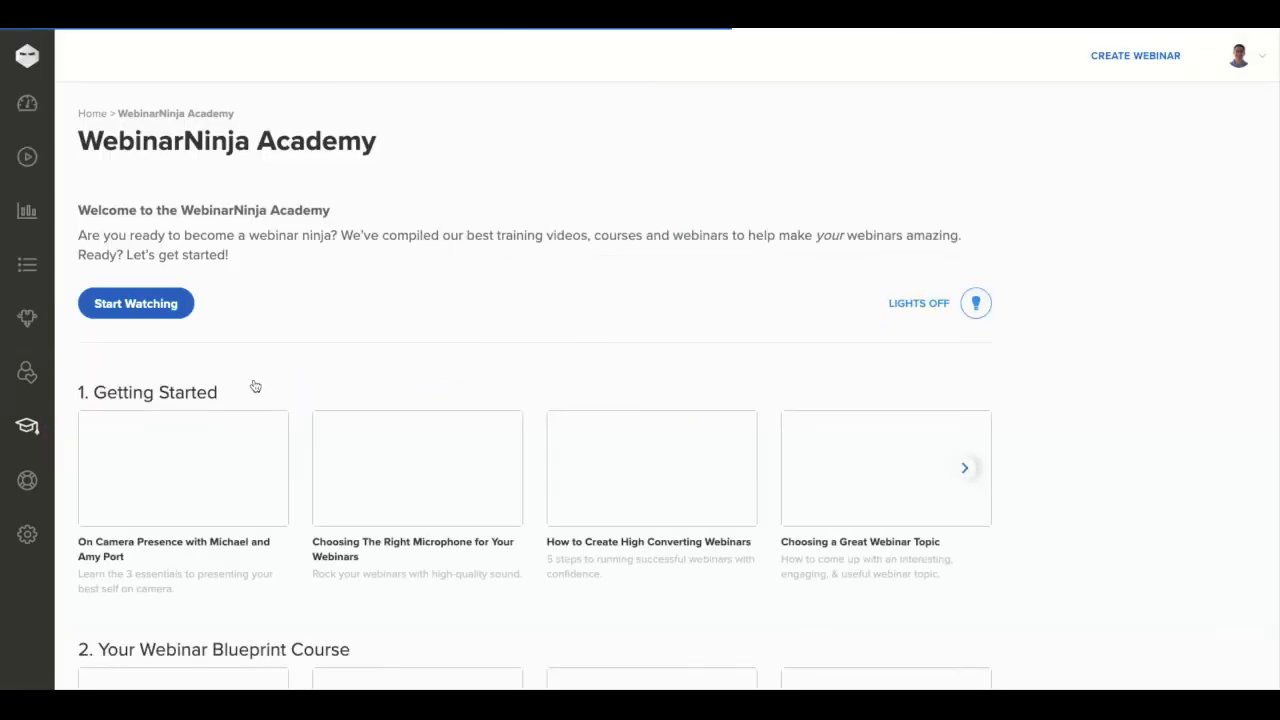
pyautogui.scroll(-4, 289, 388)
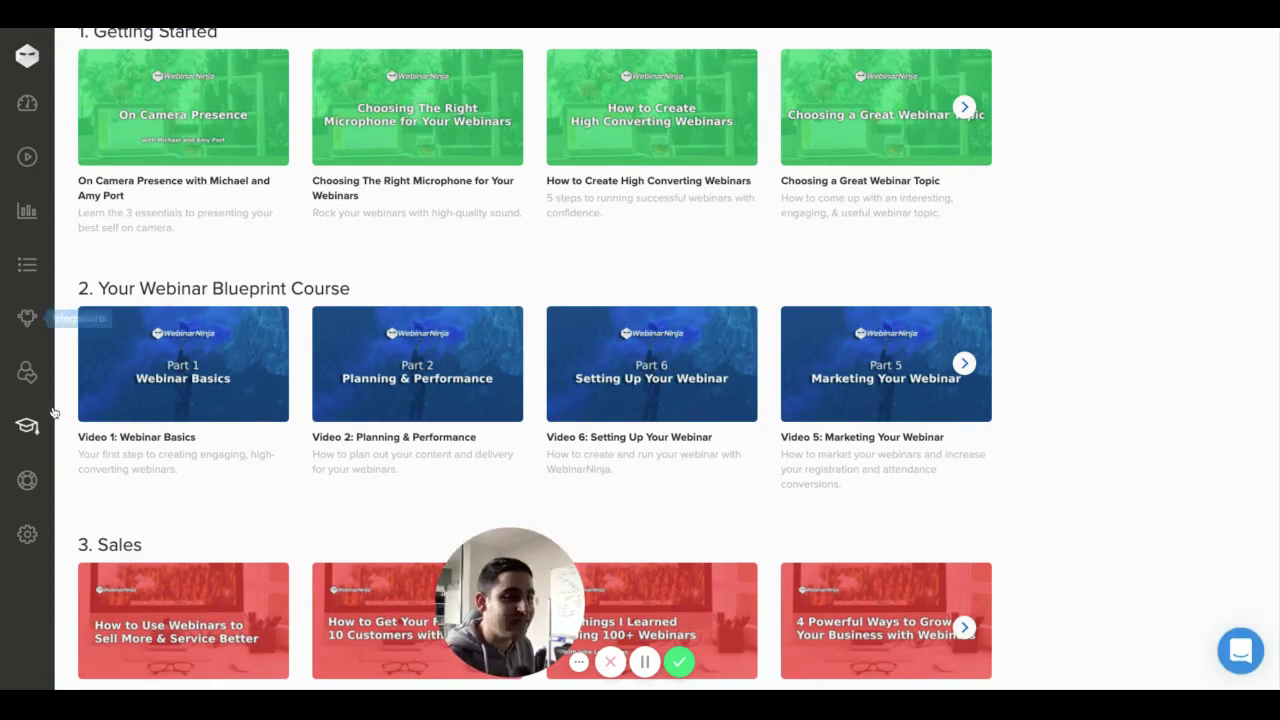
pyautogui.scroll(4, 261, 436)
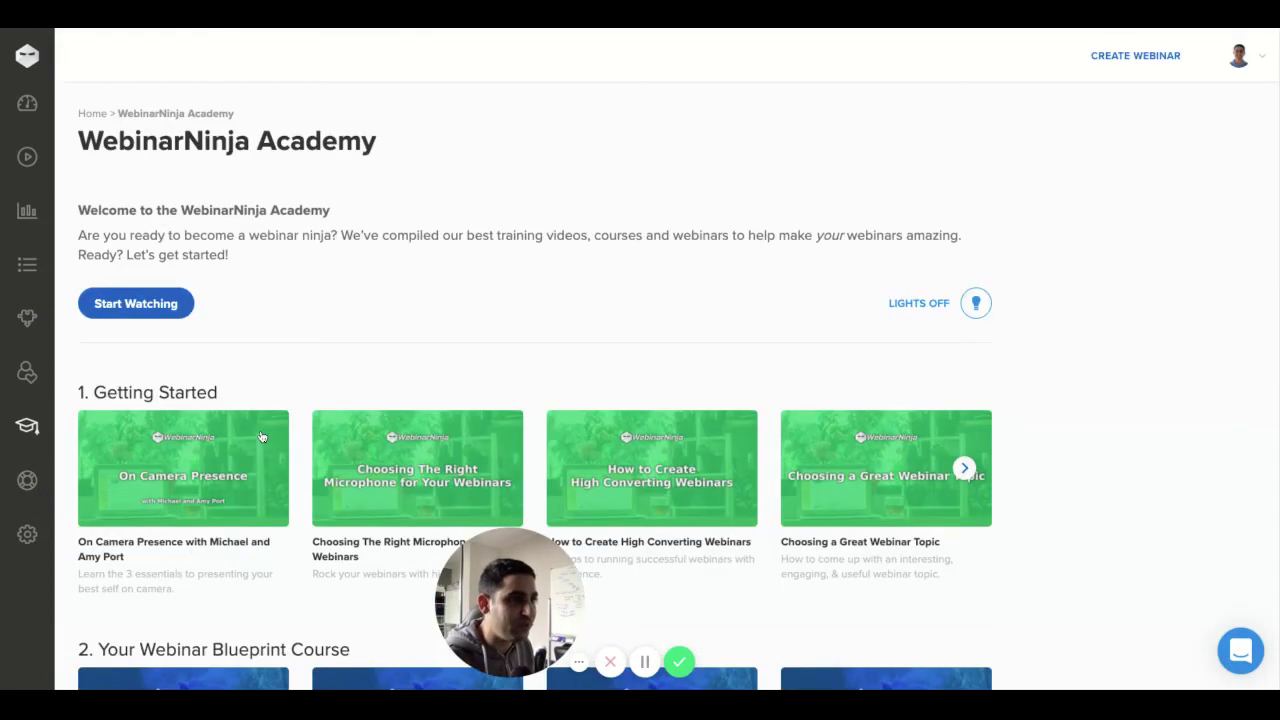
pyautogui.click(1240, 60)
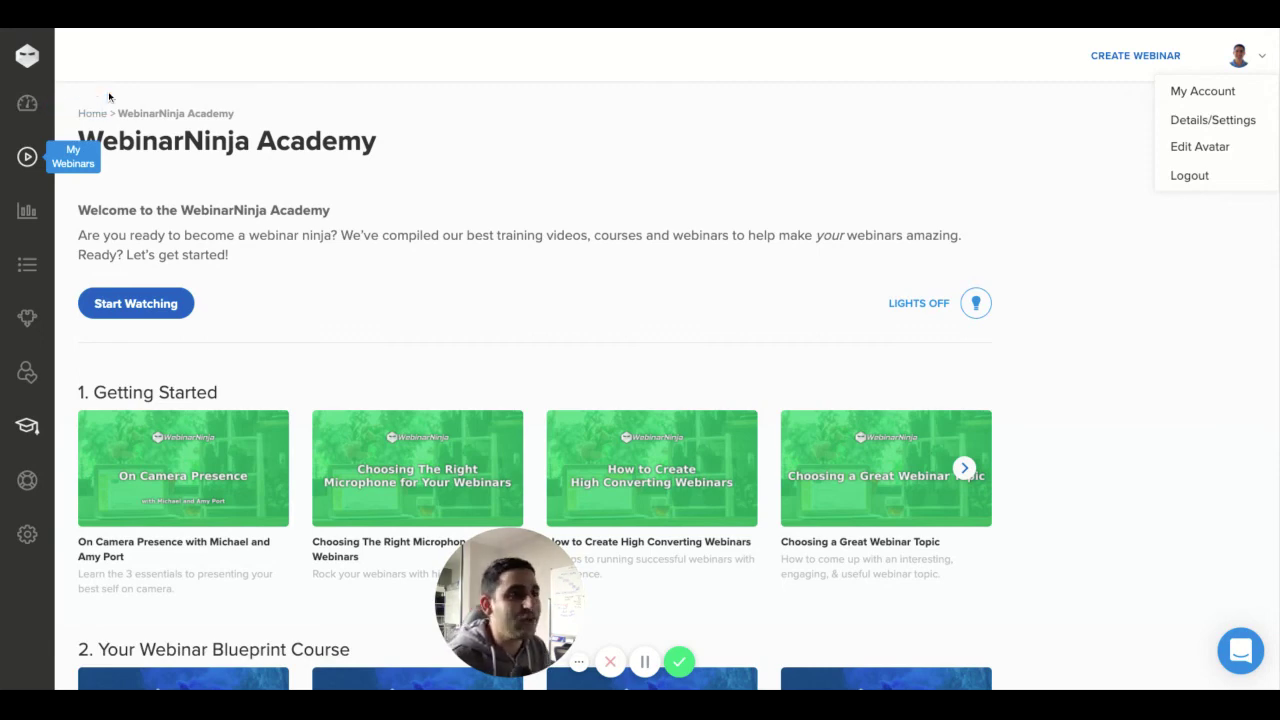
# Step: Return to the list of upcoming webinars and review the options available for the July 10 webinar
pyautogui.click(27, 157)
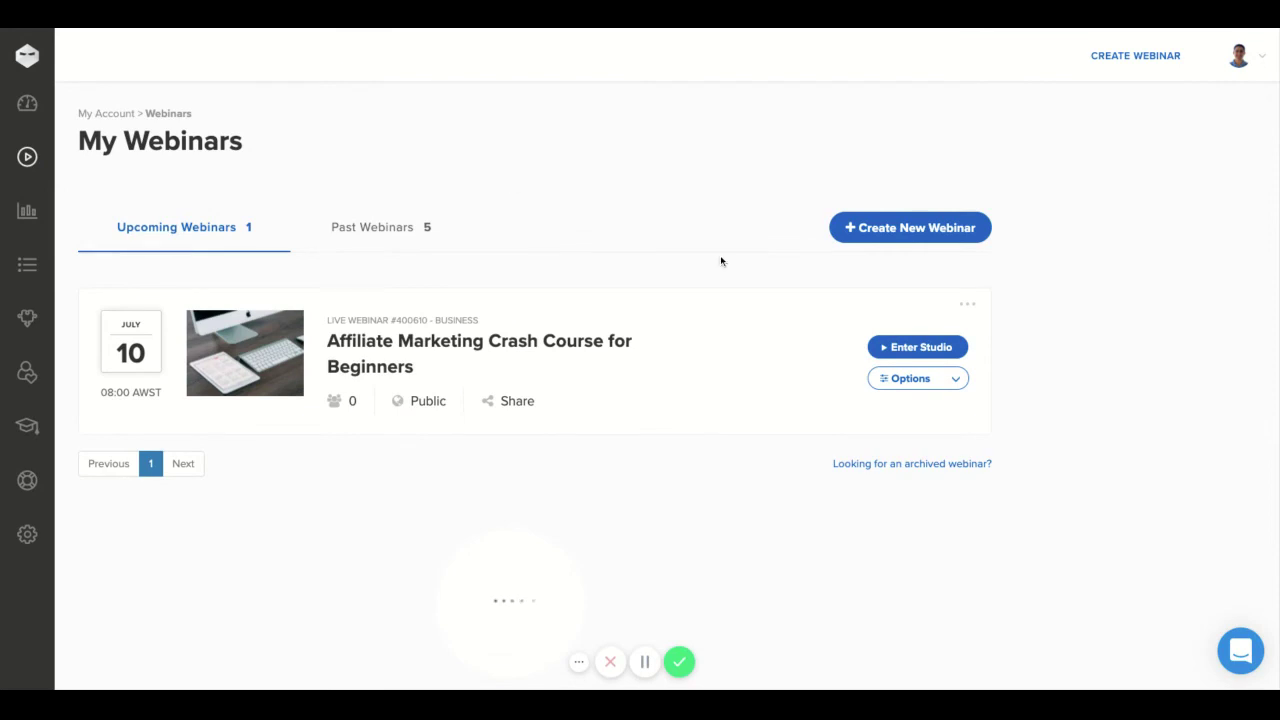
pyautogui.click(965, 310)
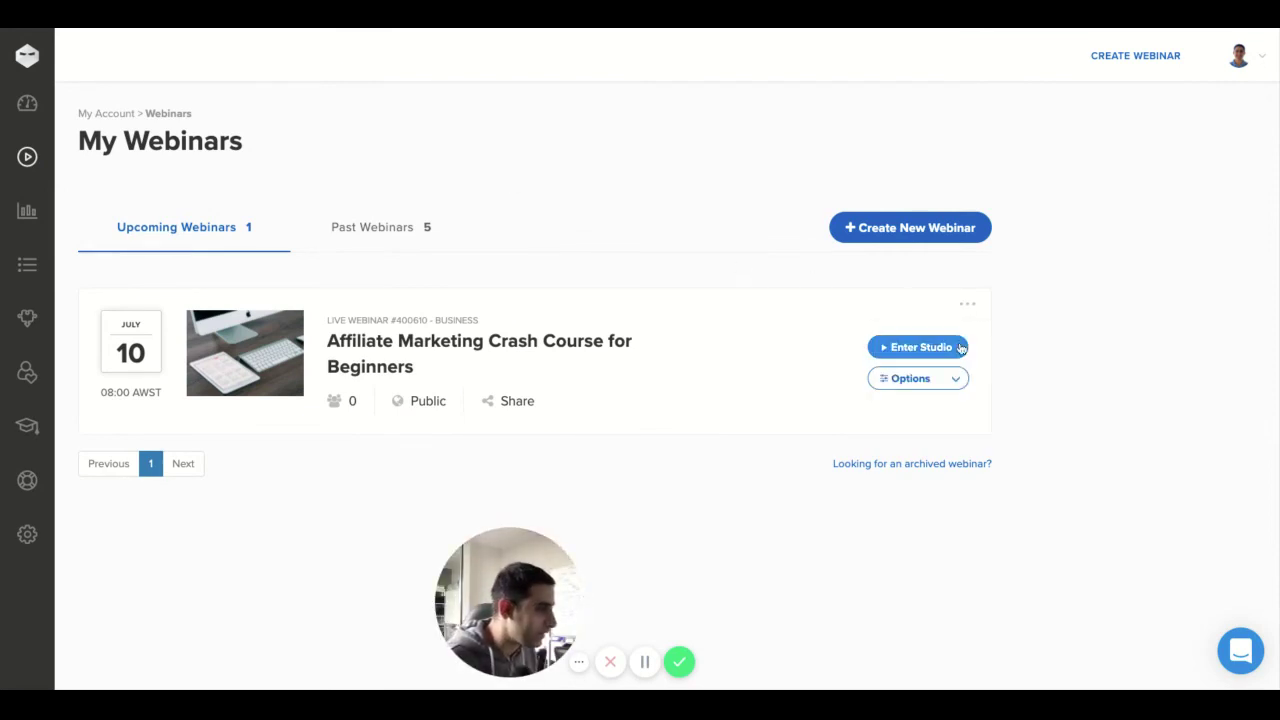
pyautogui.click(912, 379)
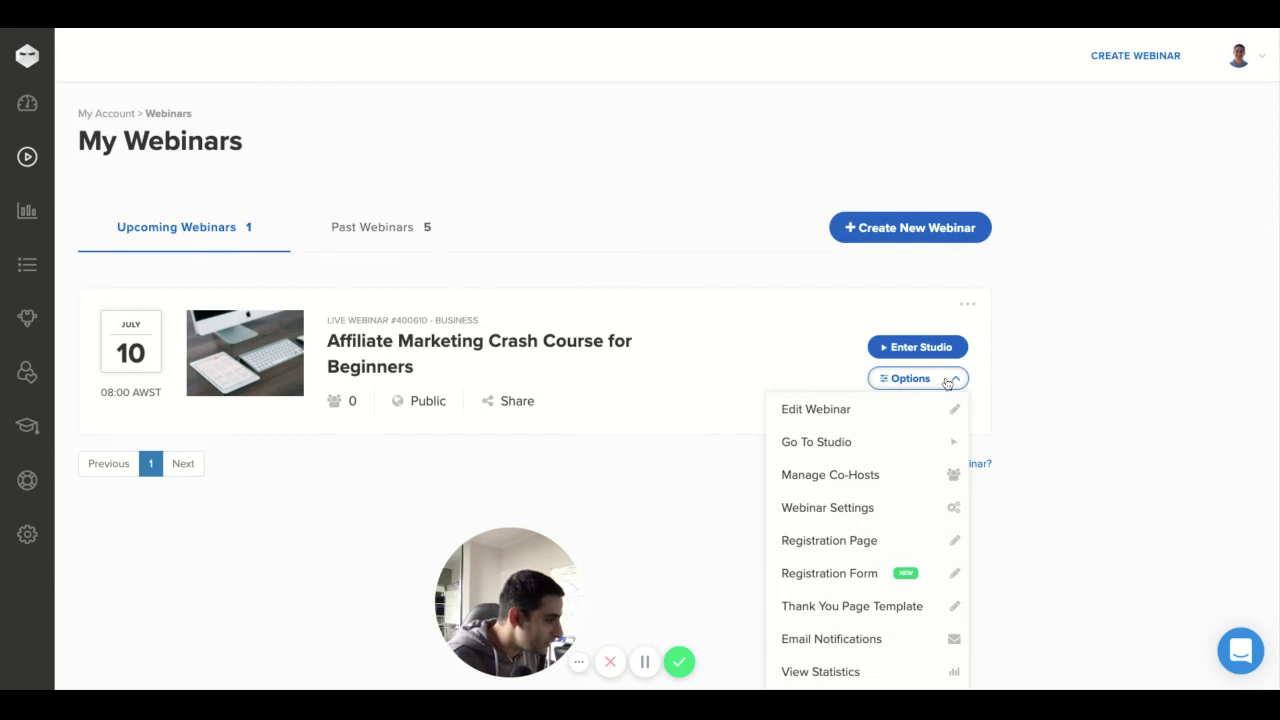
pyautogui.click(593, 490)
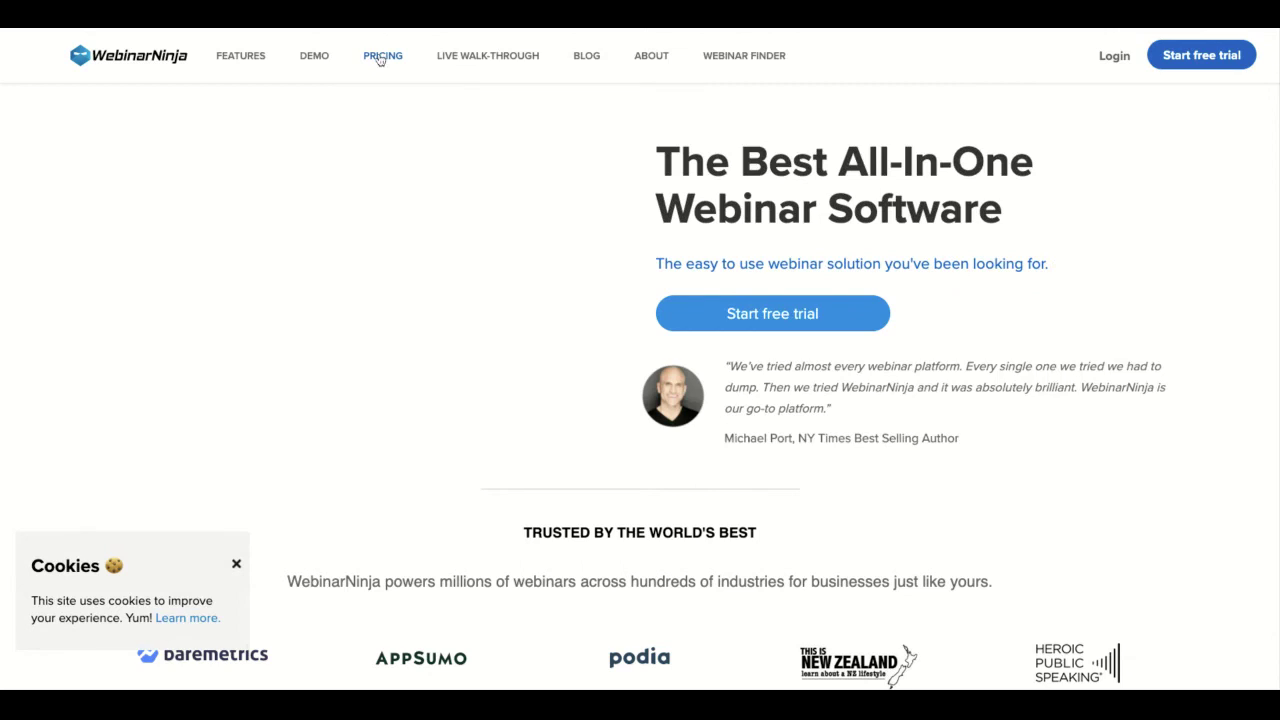
# Step: Open the WebinarNinja pricing page, show monthly billing, and compare the attendee limits and features of the Starter and Pro plans
pyautogui.click(381, 57)
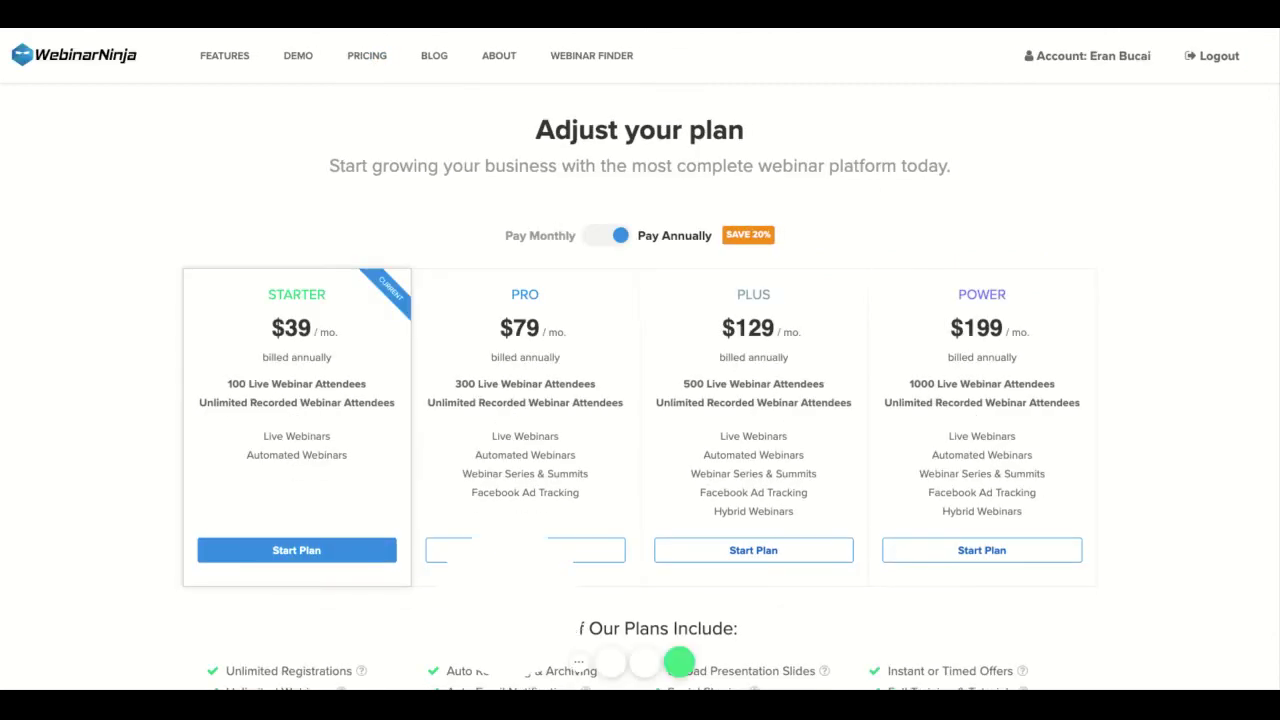
pyautogui.click(600, 236)
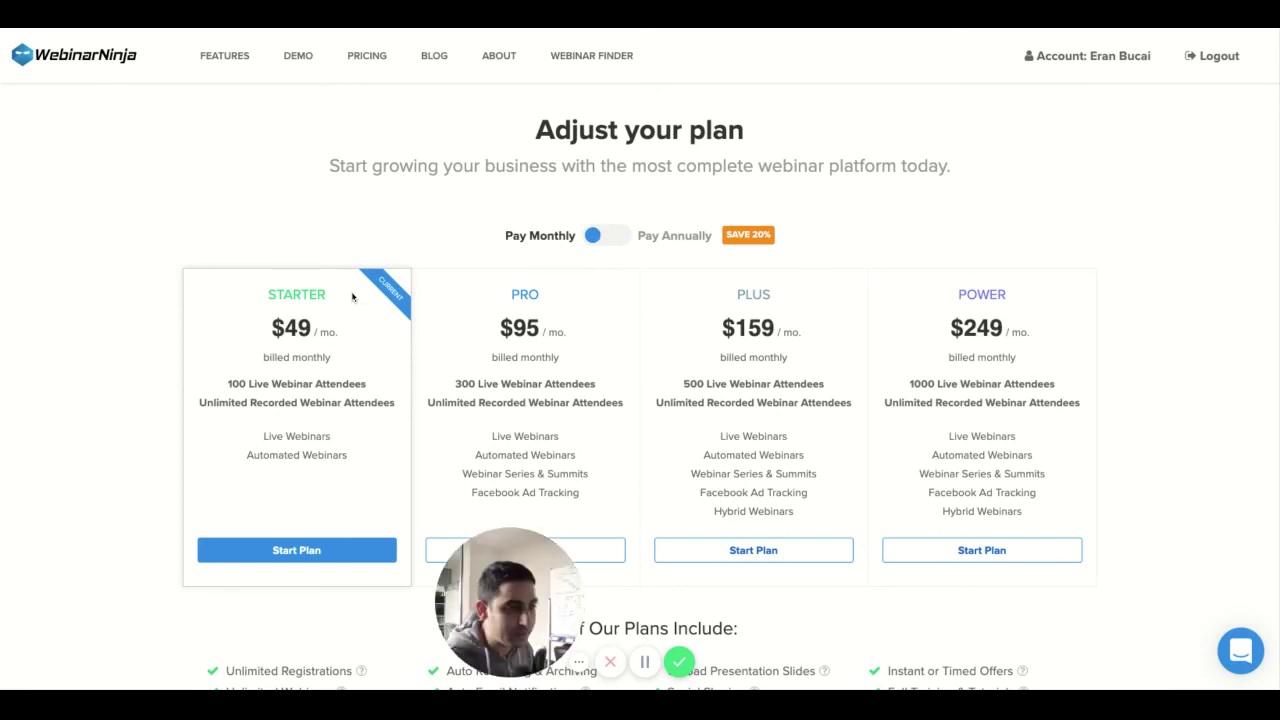
pyautogui.scroll(-2, 464, 386)
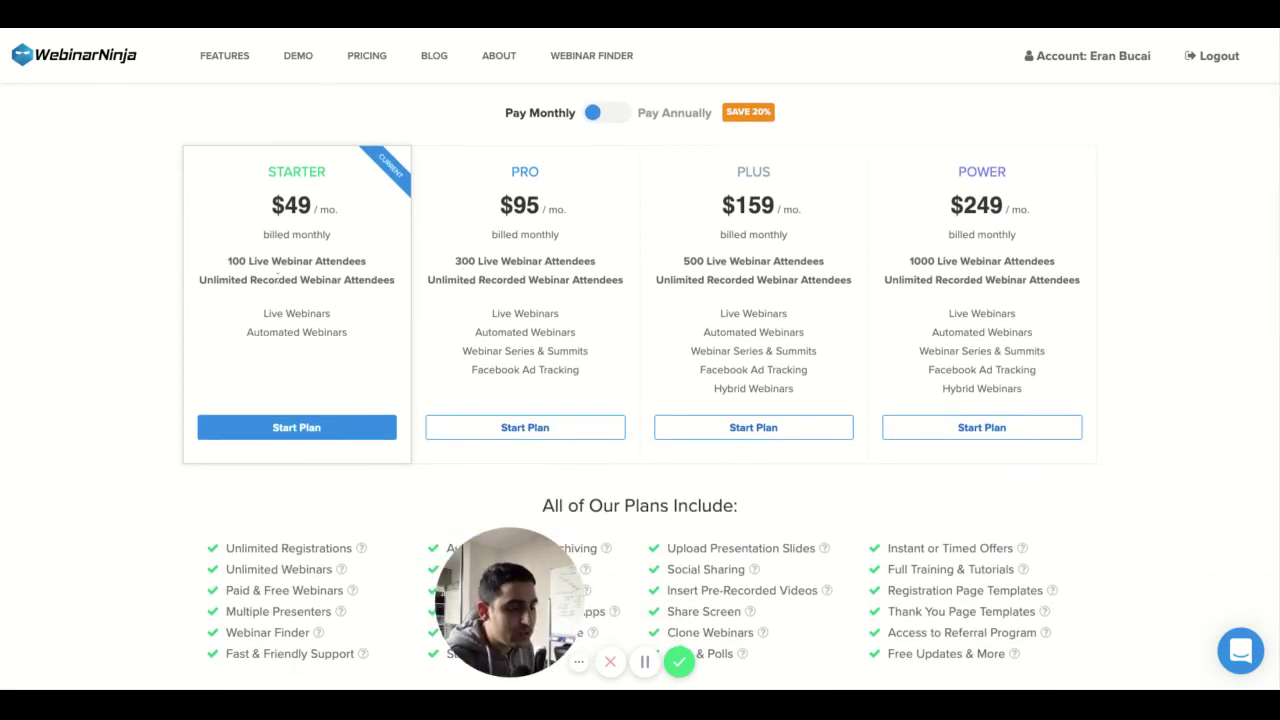
pyautogui.moveTo(229, 260); pyautogui.dragTo(257, 261)
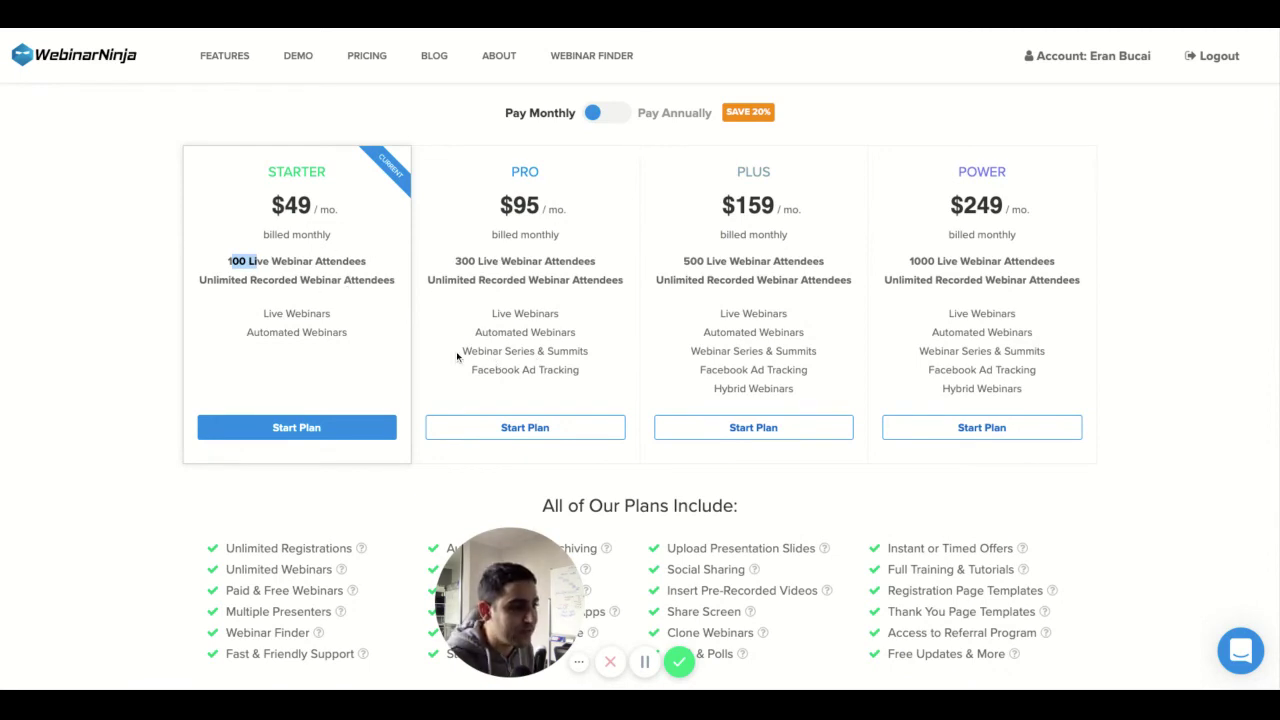
pyautogui.moveTo(456, 351); pyautogui.dragTo(574, 369)
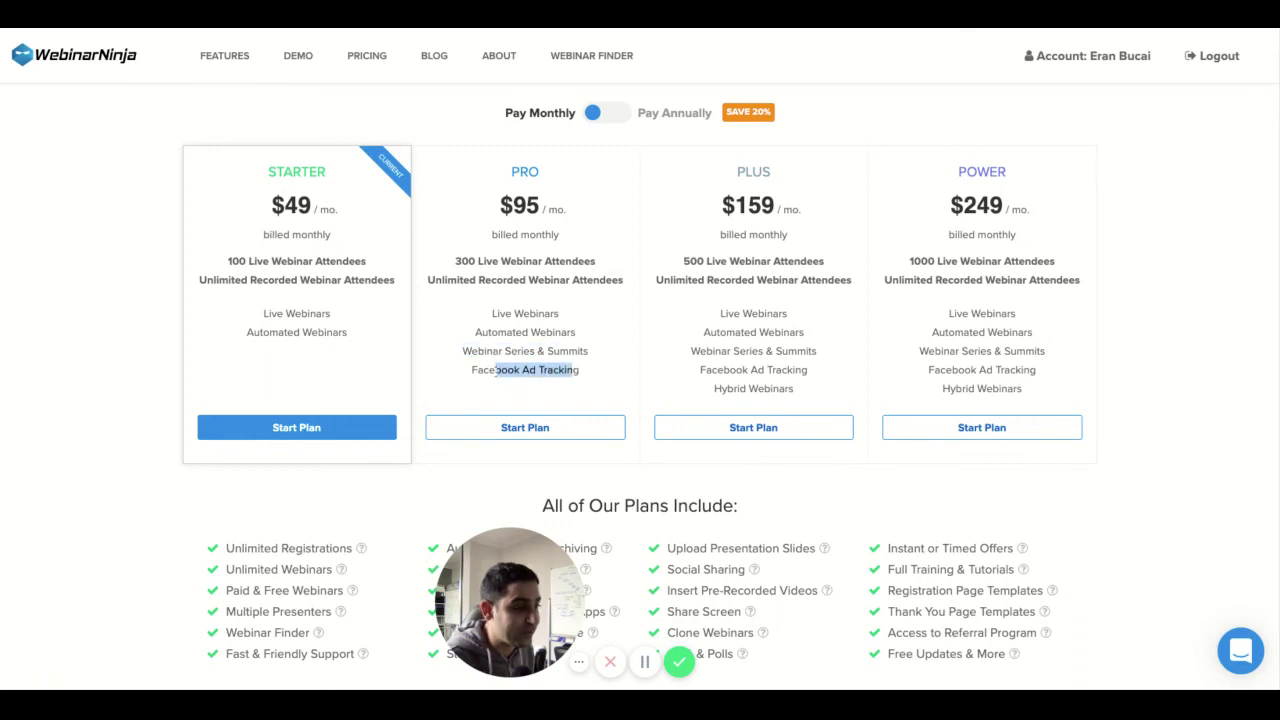
pyautogui.click(453, 263)
pyautogui.moveTo(453, 263); pyautogui.dragTo(487, 263)
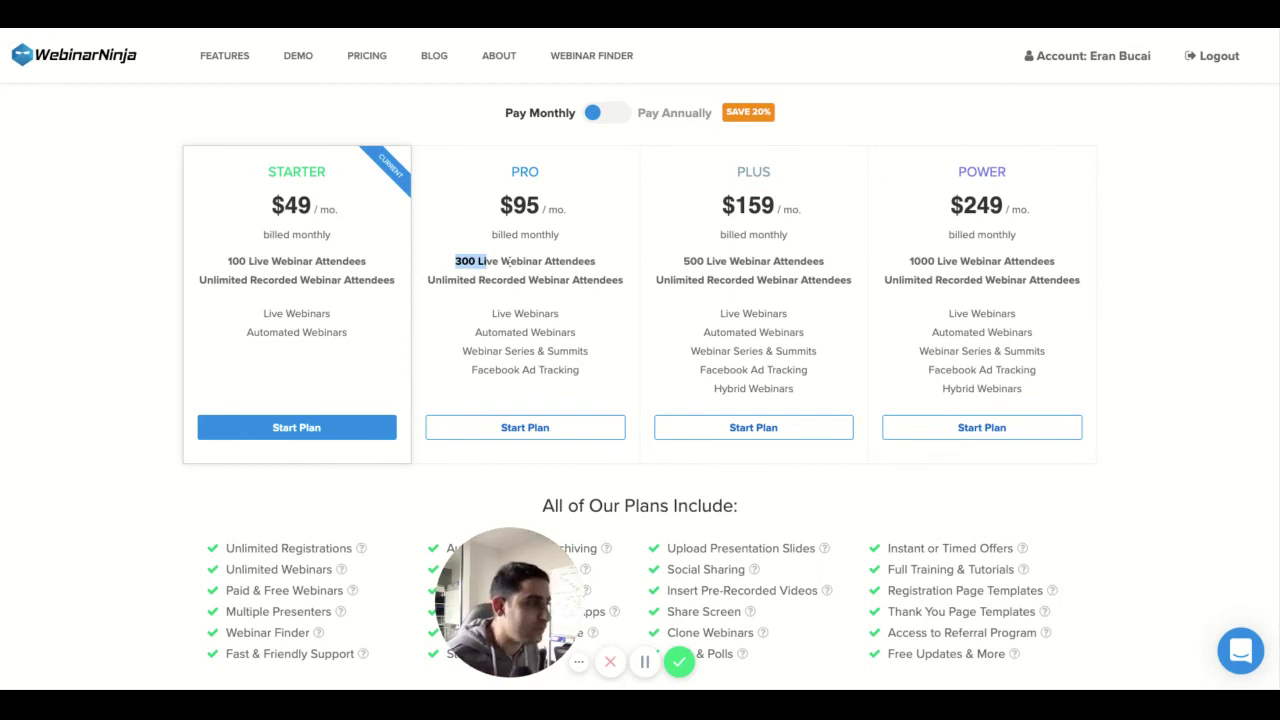
# Step: Examine the features included in all plans and the frequently asked questions, and return to the plan prices
pyautogui.scroll(-1, 508, 262)
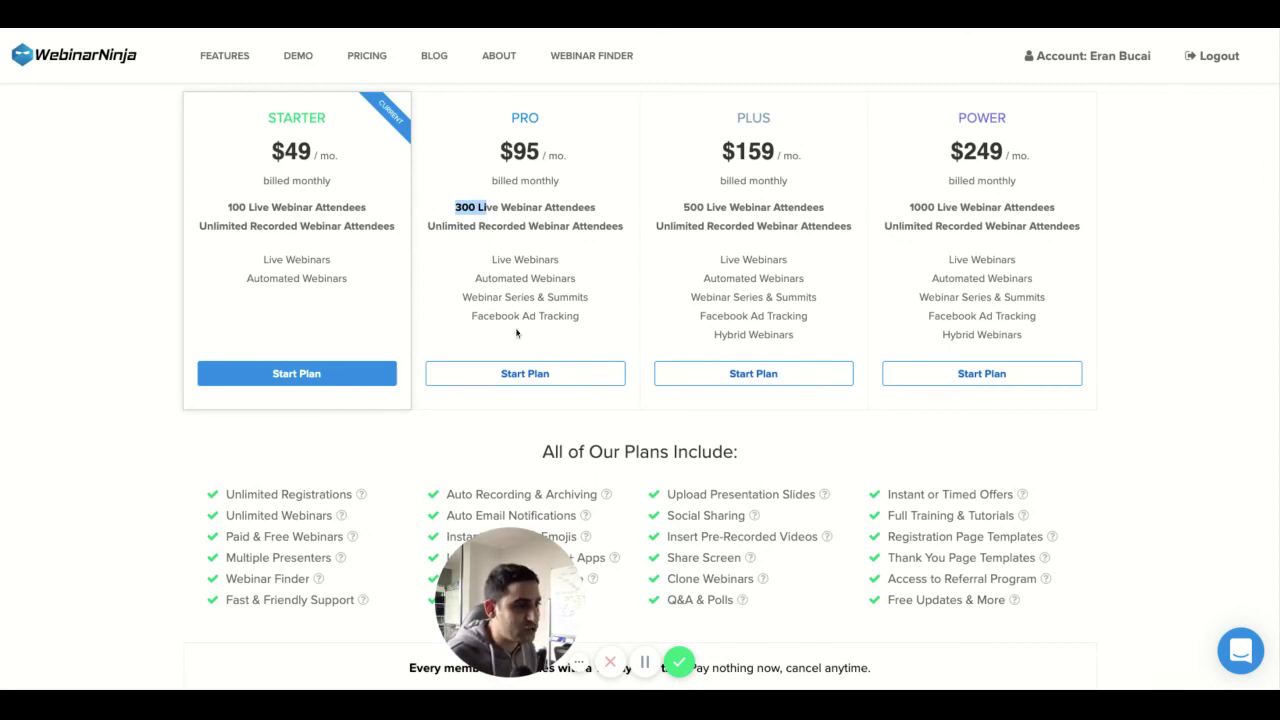
pyautogui.scroll(-3, 518, 322)
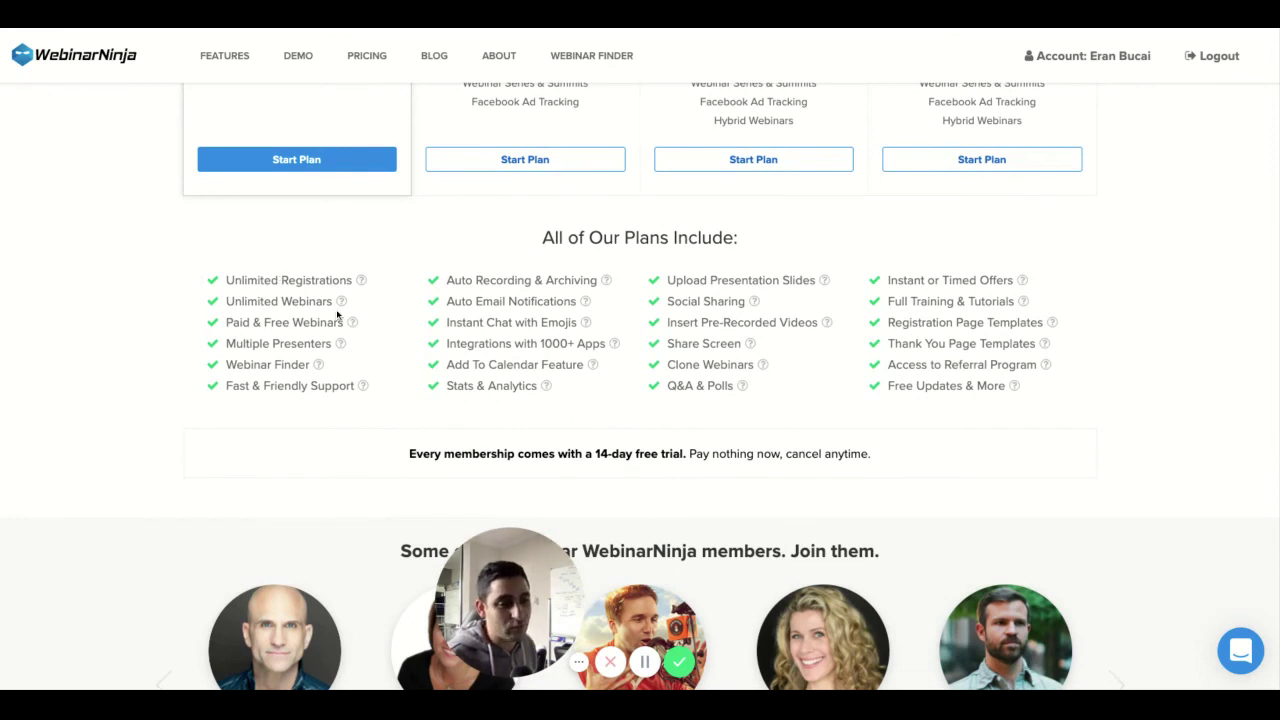
pyautogui.moveTo(341, 343)
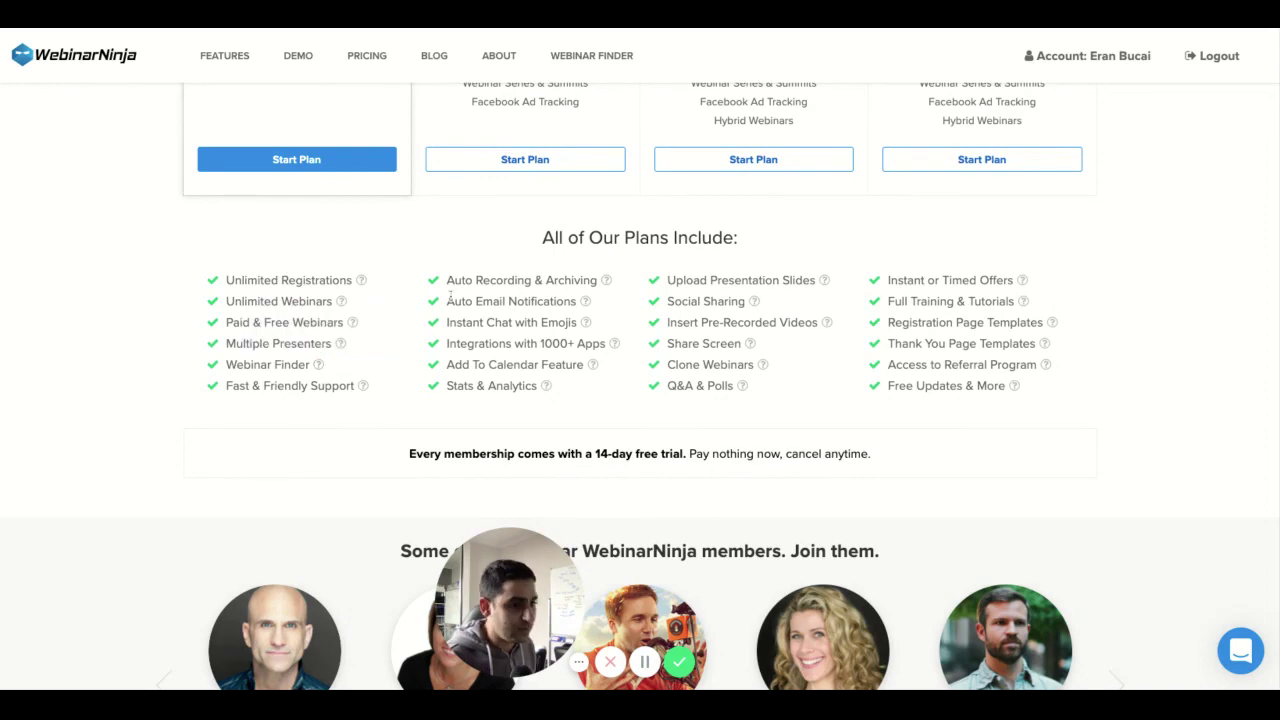
pyautogui.scroll(-2, 455, 295)
pyautogui.scroll(-6, 455, 295)
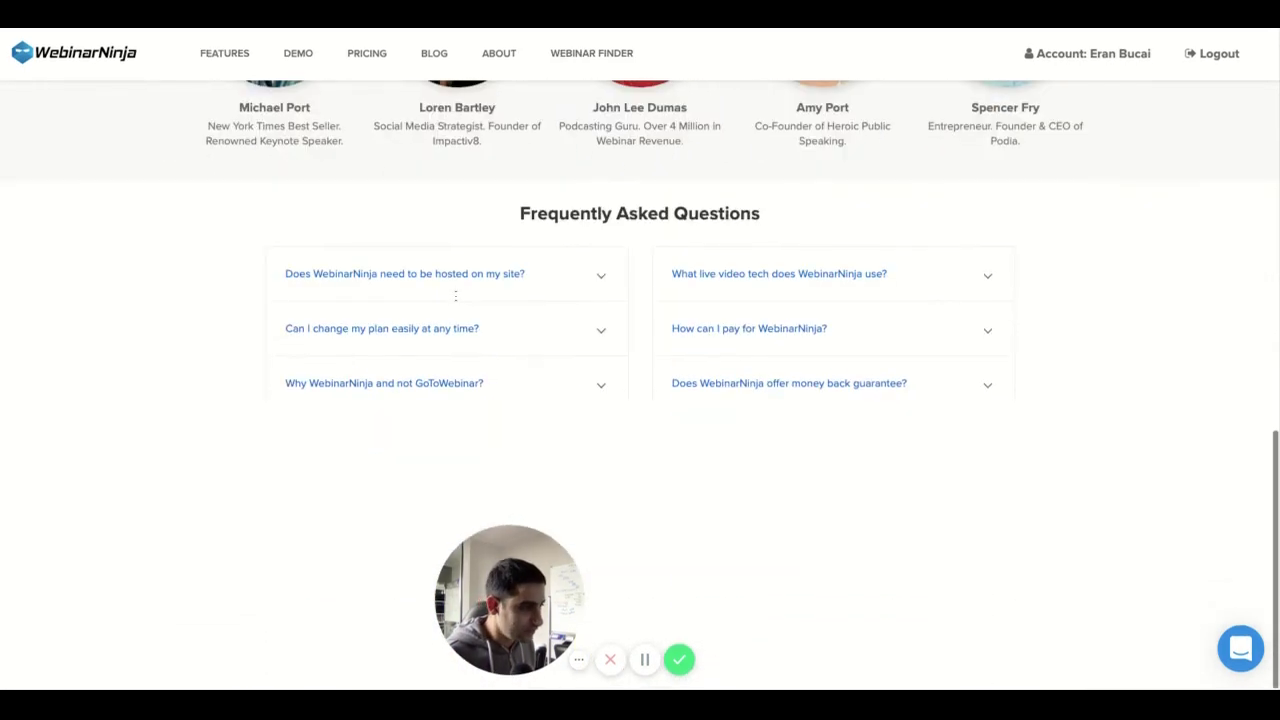
pyautogui.scroll(14, 577, 286)
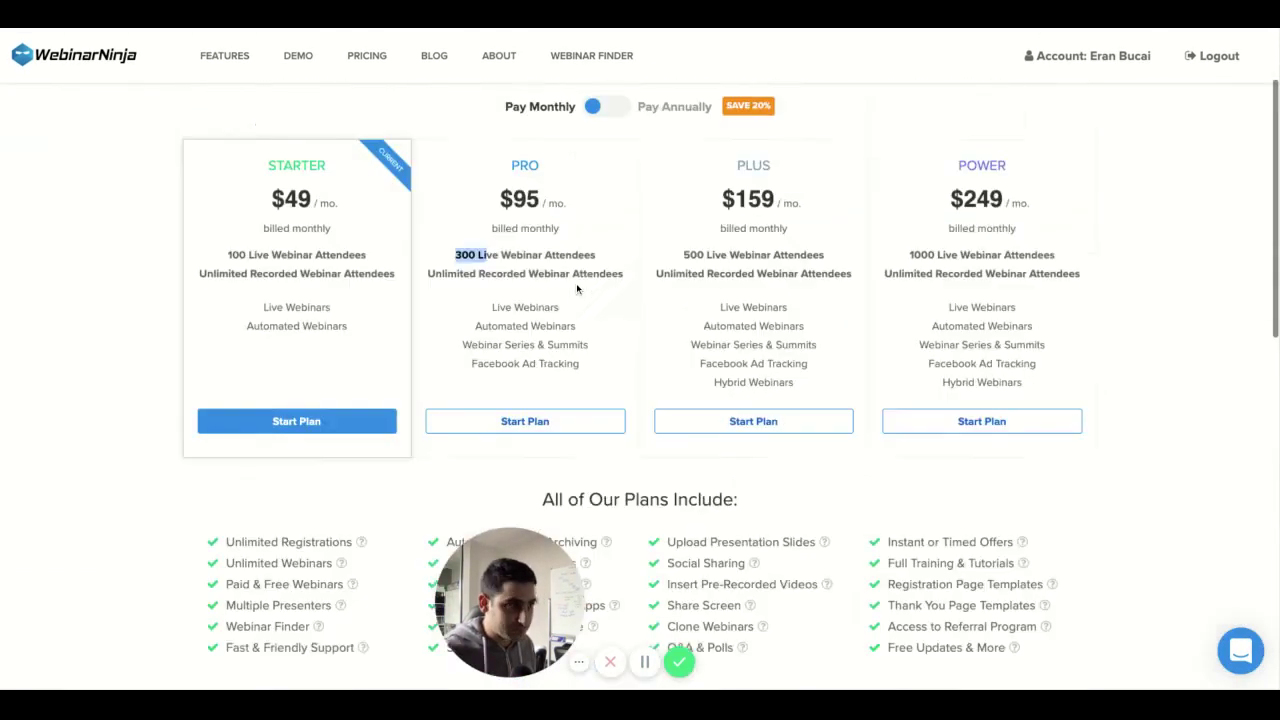